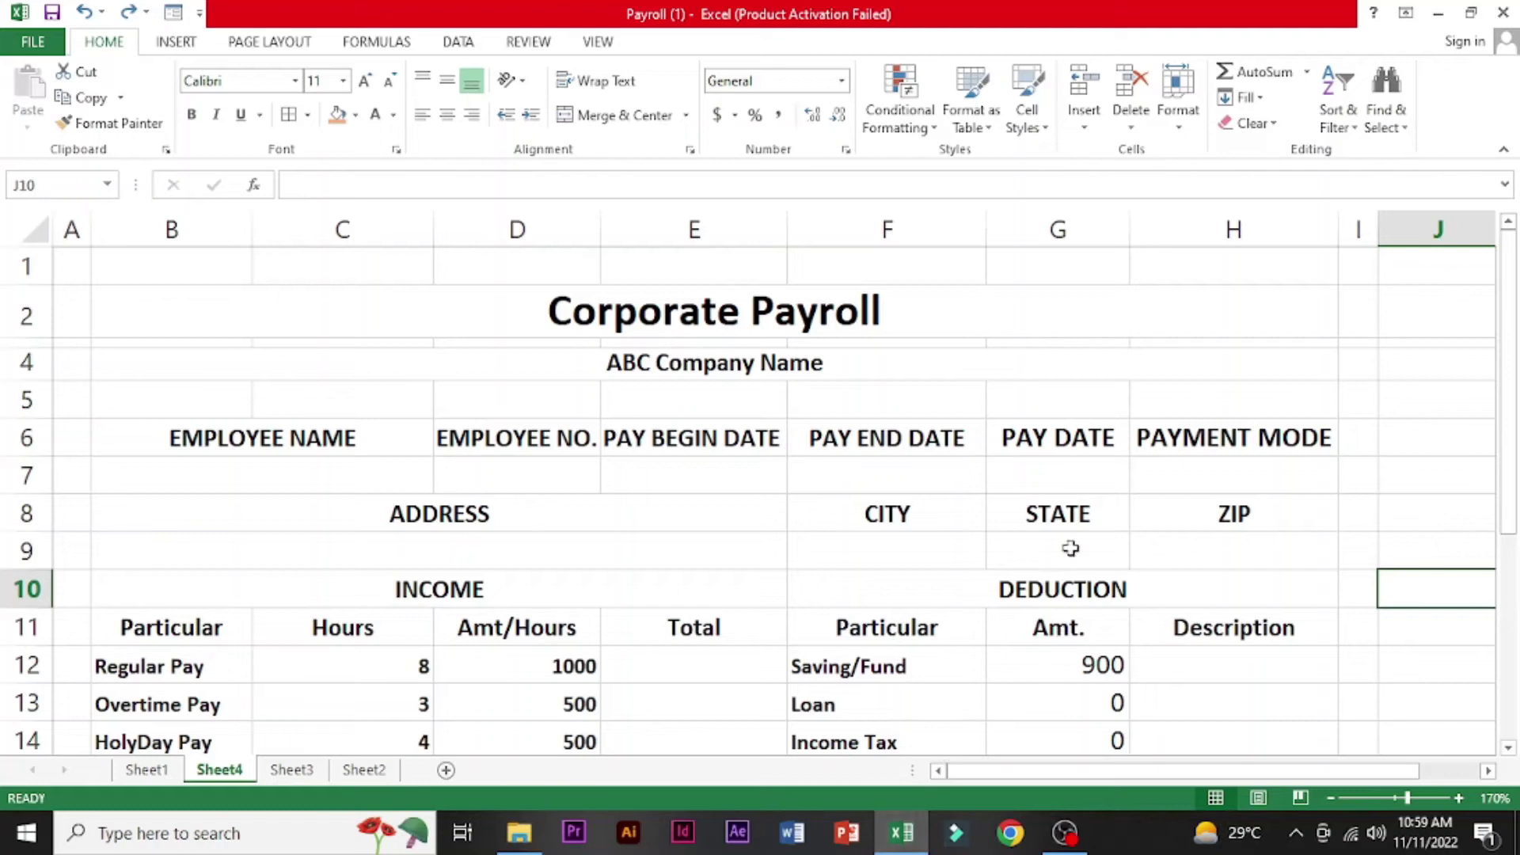
# - Apply a border around the whole payroll form, A1 through column I down to the totals rows
pyautogui.moveTo(1509, 431)
pyautogui.mouseDown()
pyautogui.moveTo(1516, 634)
pyautogui.moveTo(1516, 399)
pyautogui.mouseUp()
pyautogui.click(73, 267)
pyautogui.moveTo(82, 267); pyautogui.dragTo(1249, 468)
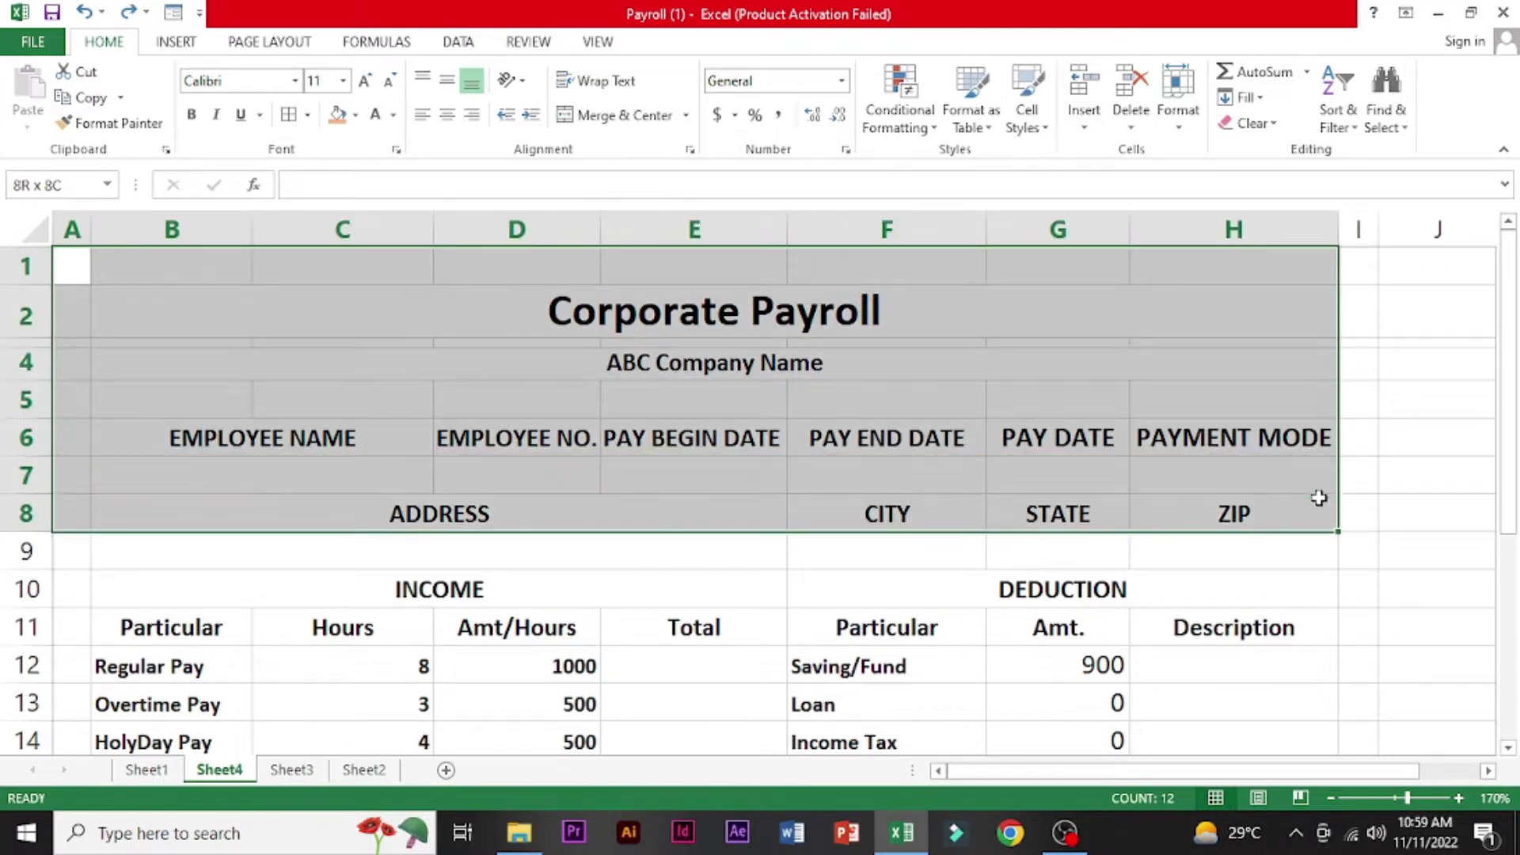
pyautogui.moveTo(1249, 468)
pyautogui.mouseDown()
pyautogui.moveTo(1347, 626)
pyautogui.moveTo(1363, 739)
pyautogui.mouseUp()
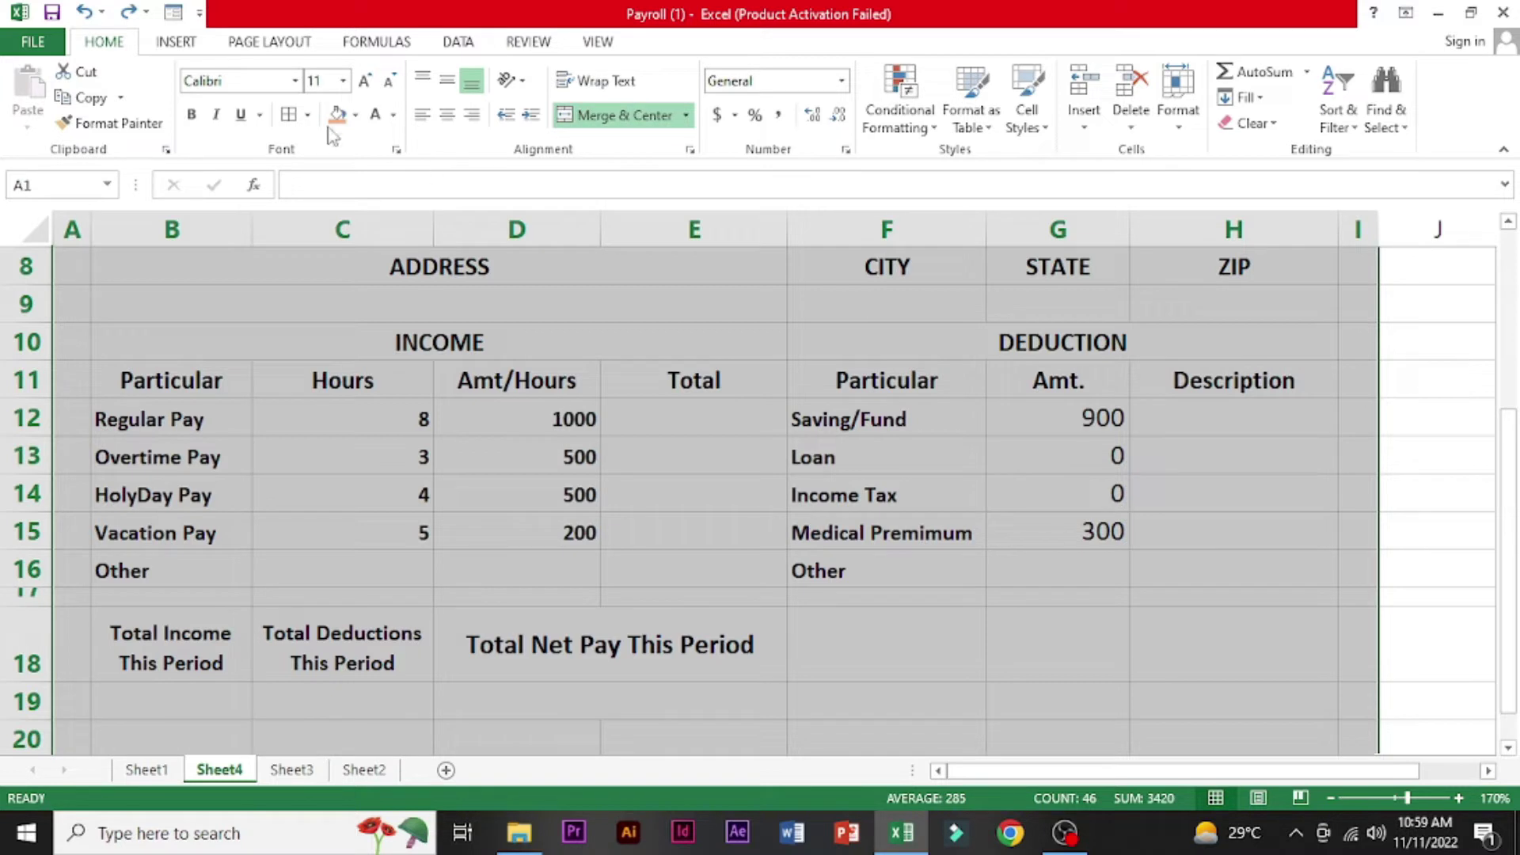
pyautogui.click(308, 115)
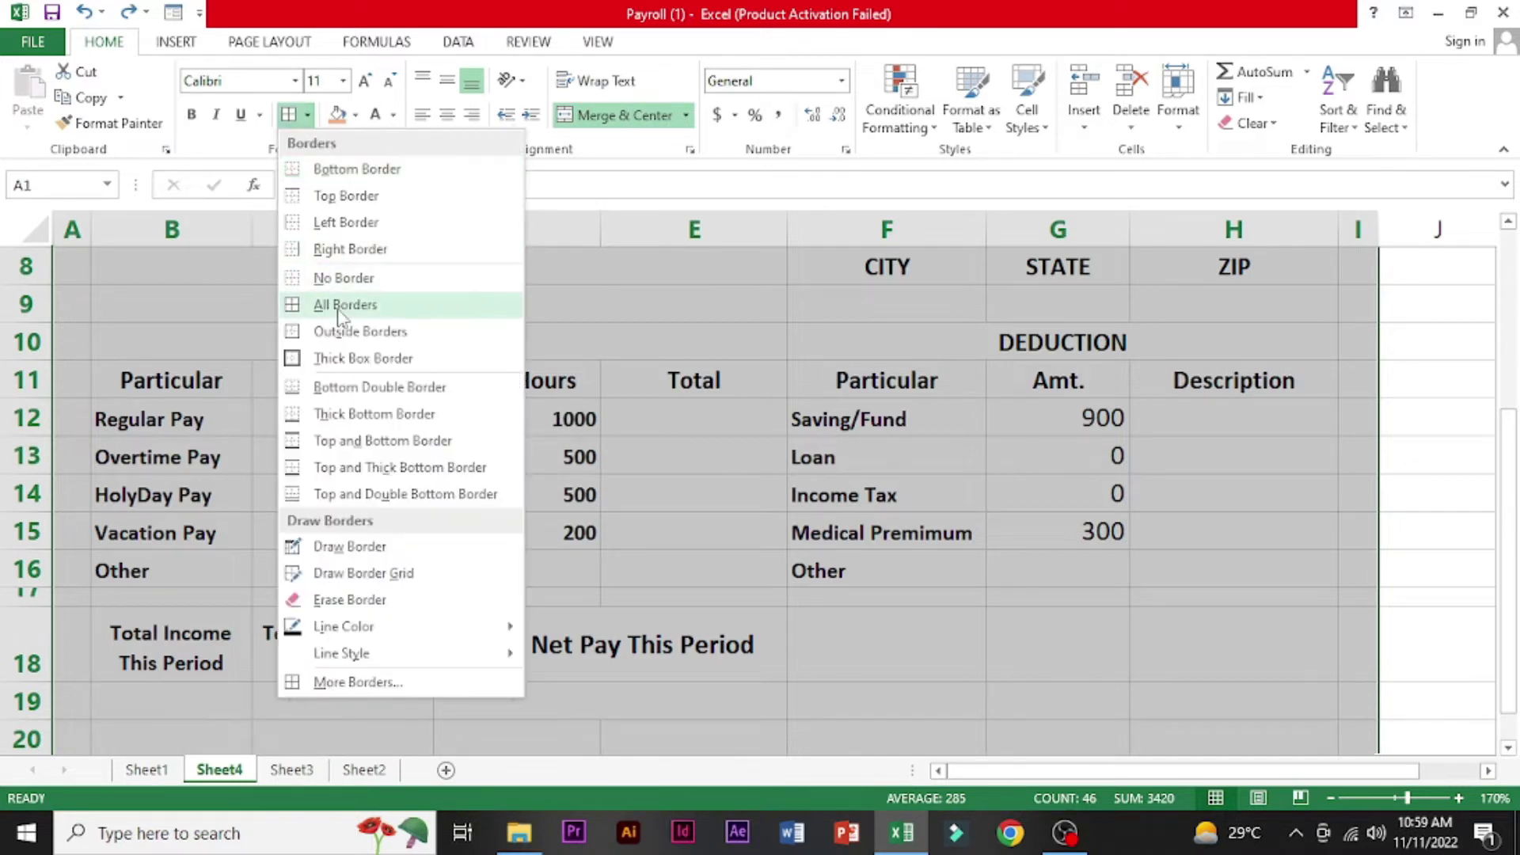
pyautogui.click(334, 366)
pyautogui.scroll(1, 329, 362)
pyautogui.scroll(2, 329, 363)
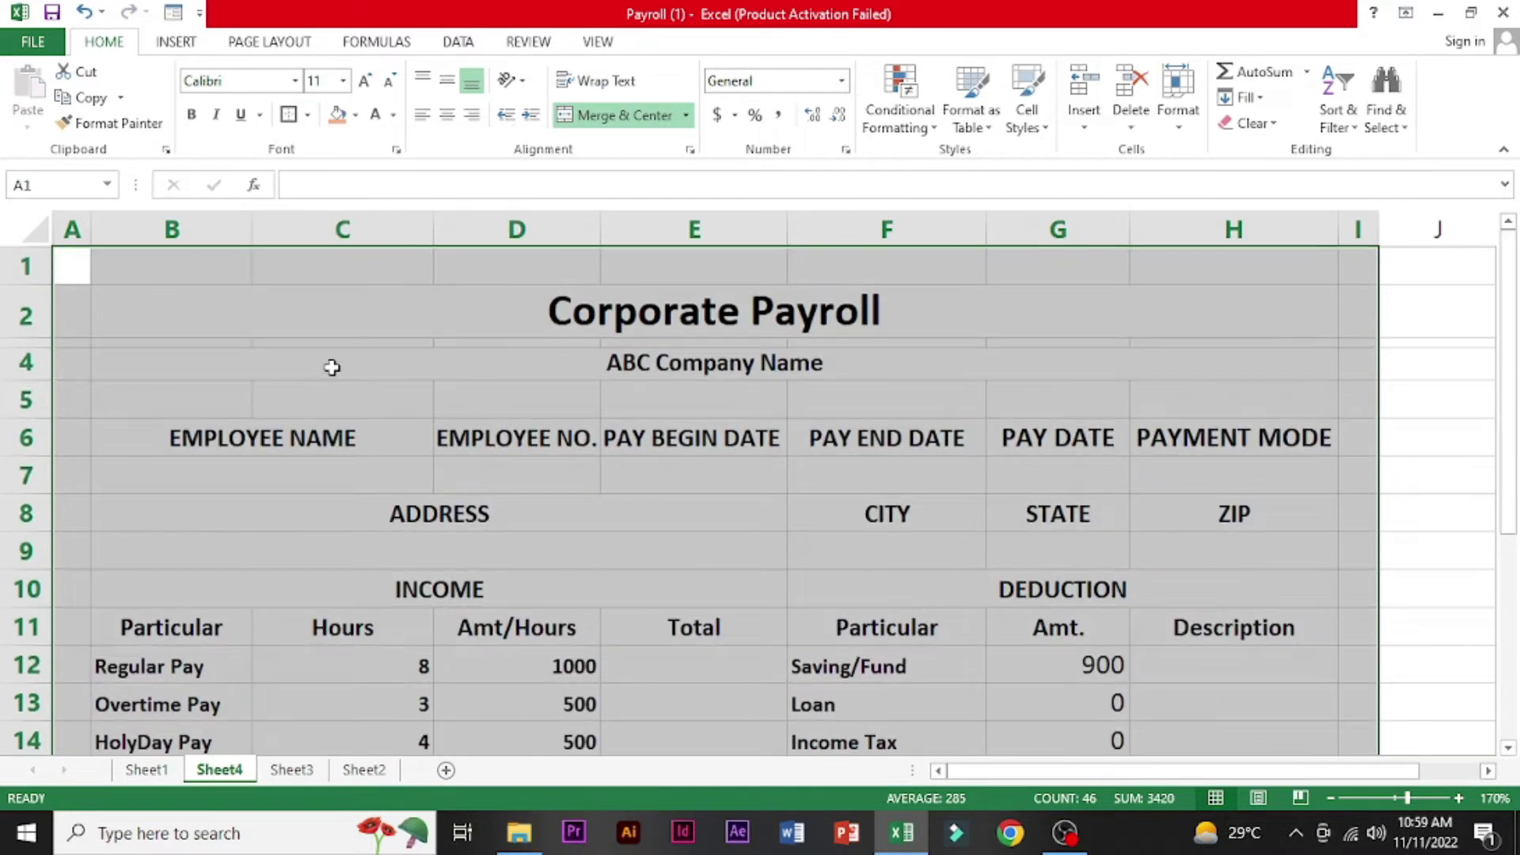
# - Give the B2 title and B4 company name thick box borders, and middle-align B4
pyautogui.click(297, 297)
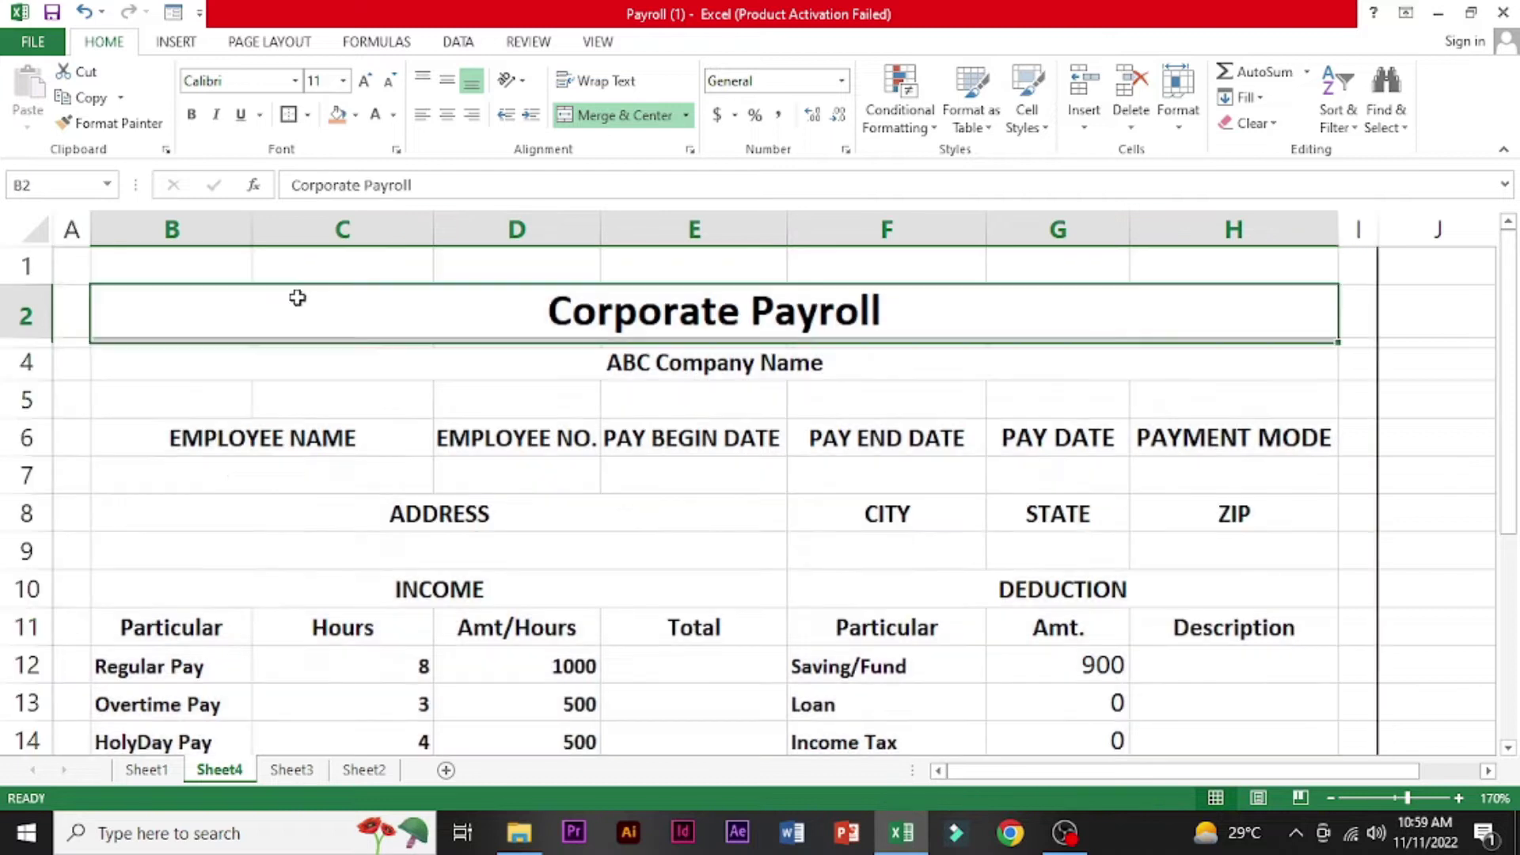
pyautogui.click(289, 115)
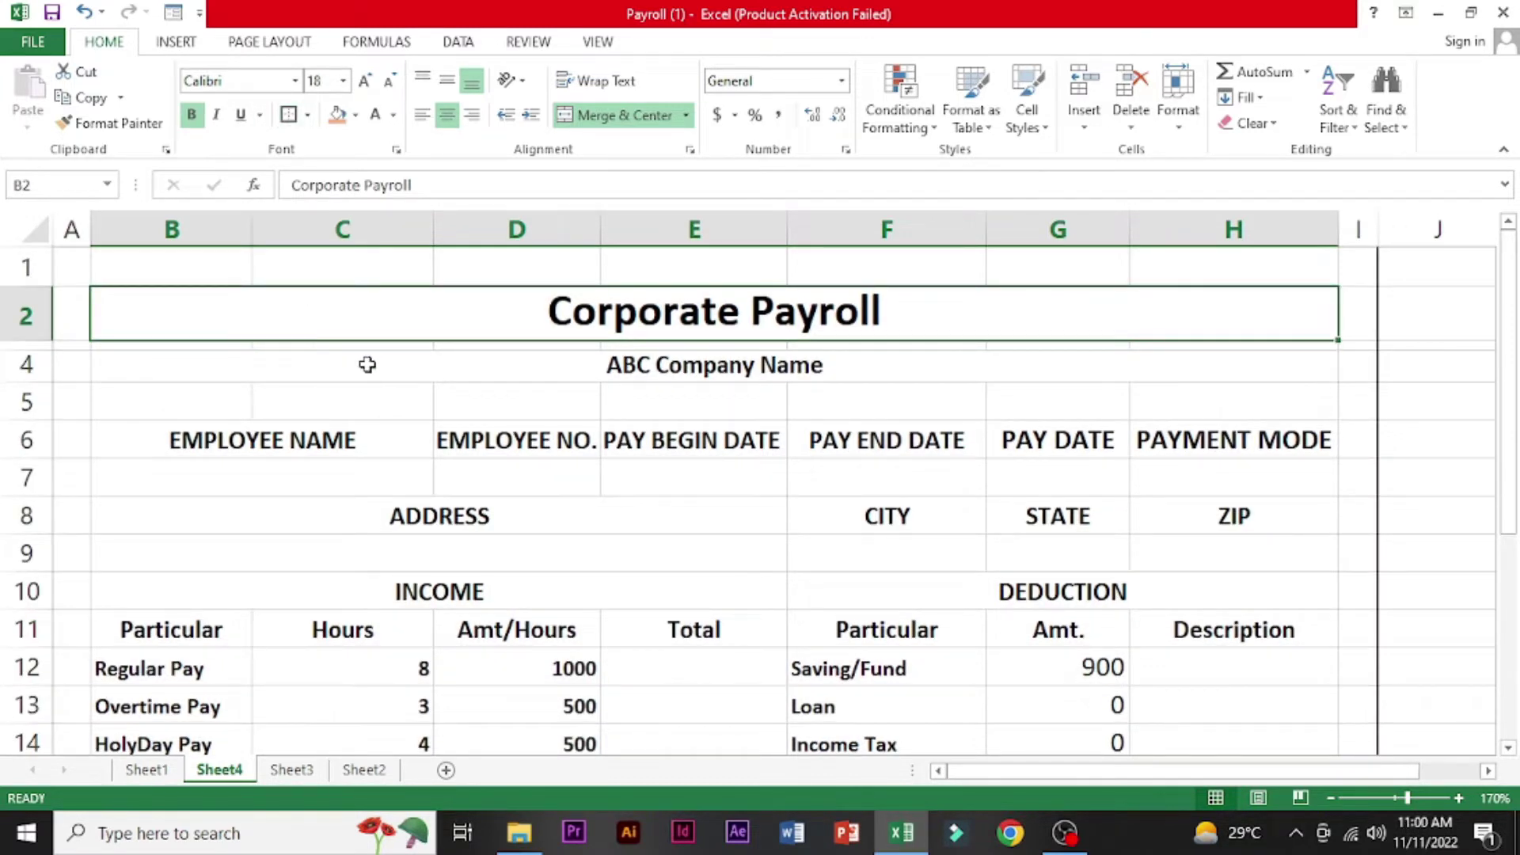
pyautogui.click(367, 364)
pyautogui.click(289, 115)
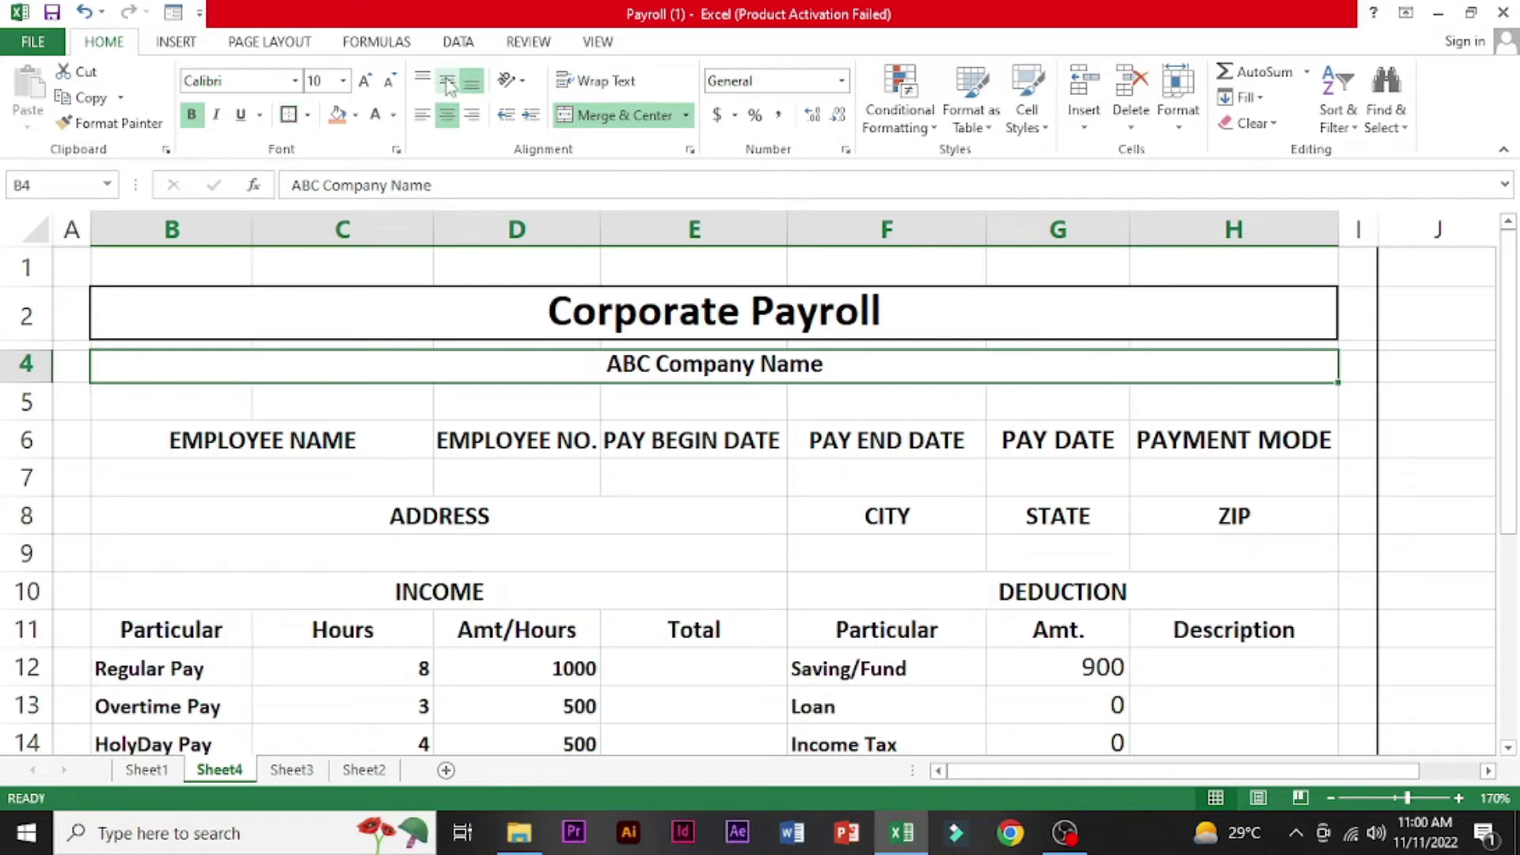
pyautogui.click(447, 81)
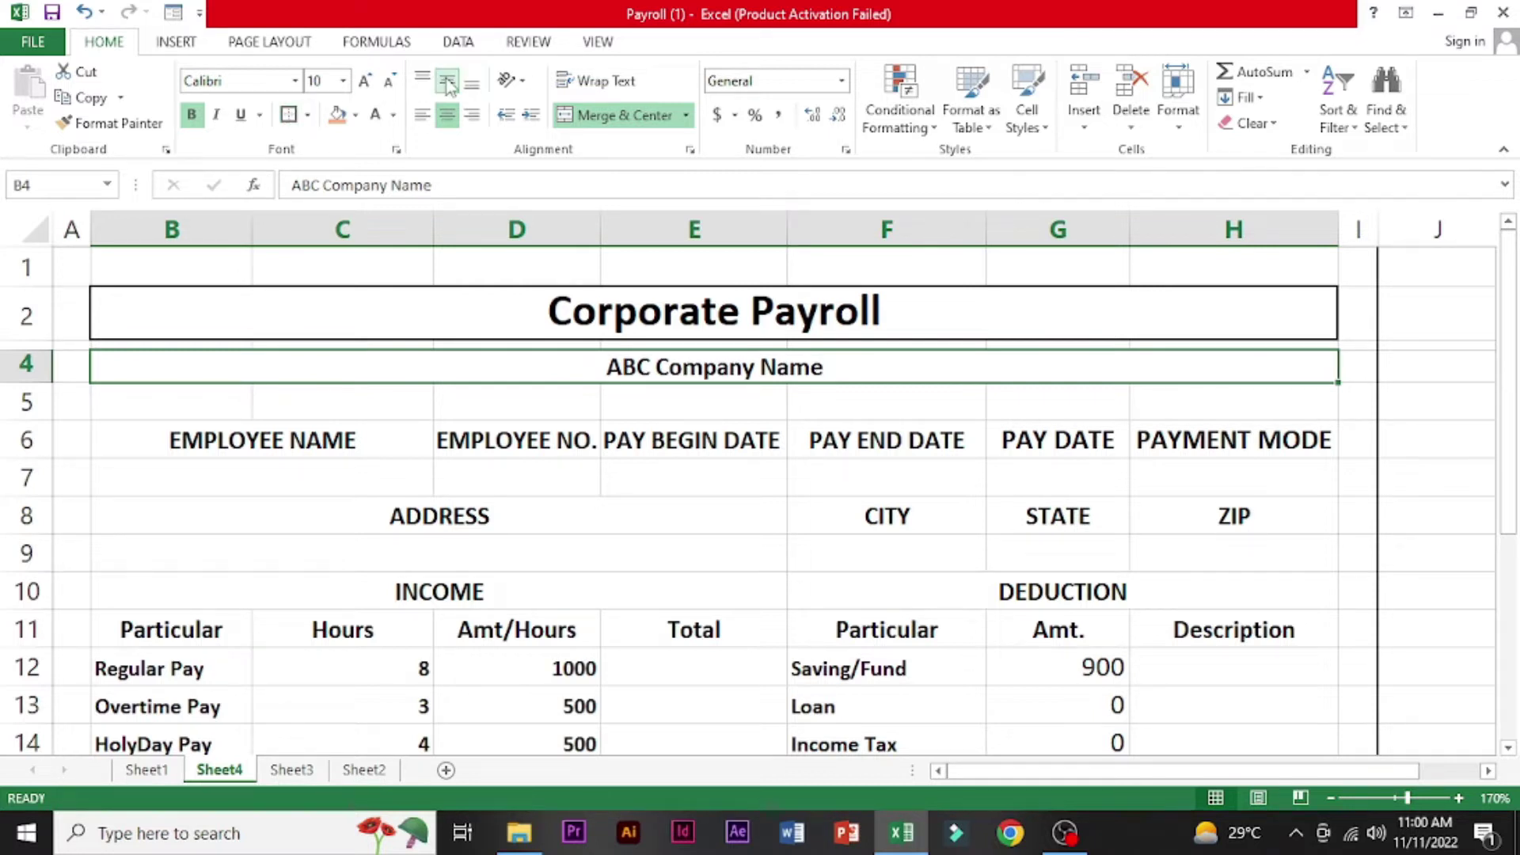
# - Apply All Borders to the details, income and deduction table B6:H16
pyautogui.click(250, 443)
pyautogui.moveTo(249, 444)
pyautogui.mouseDown()
pyautogui.moveTo(1091, 459)
pyautogui.moveTo(1265, 570)
pyautogui.moveTo(1265, 667)
pyautogui.moveTo(1263, 614)
pyautogui.mouseUp()
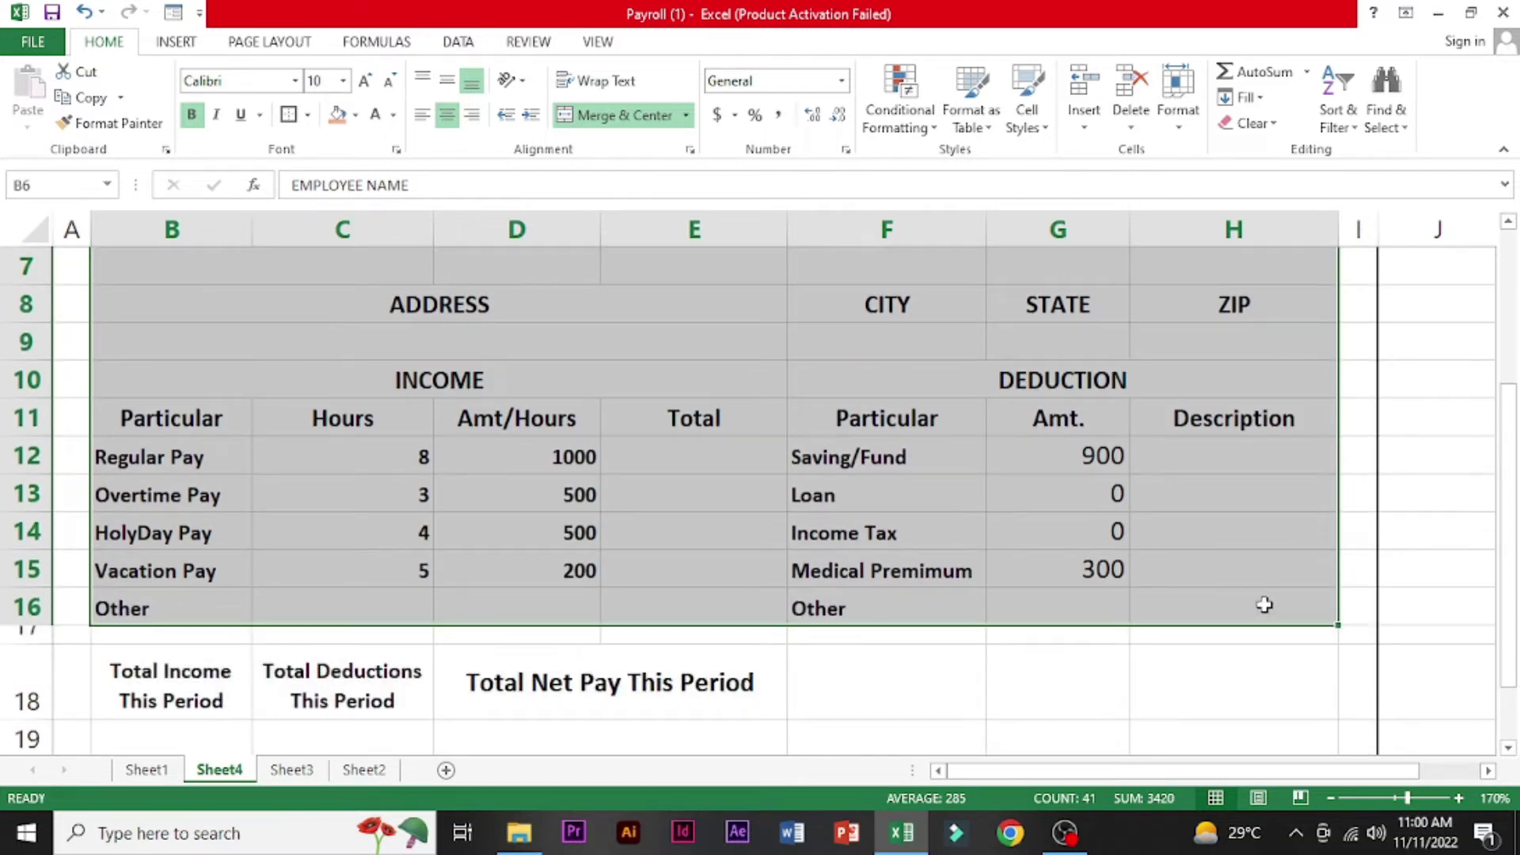
pyautogui.scroll(2, 289, 123)
pyautogui.click(308, 115)
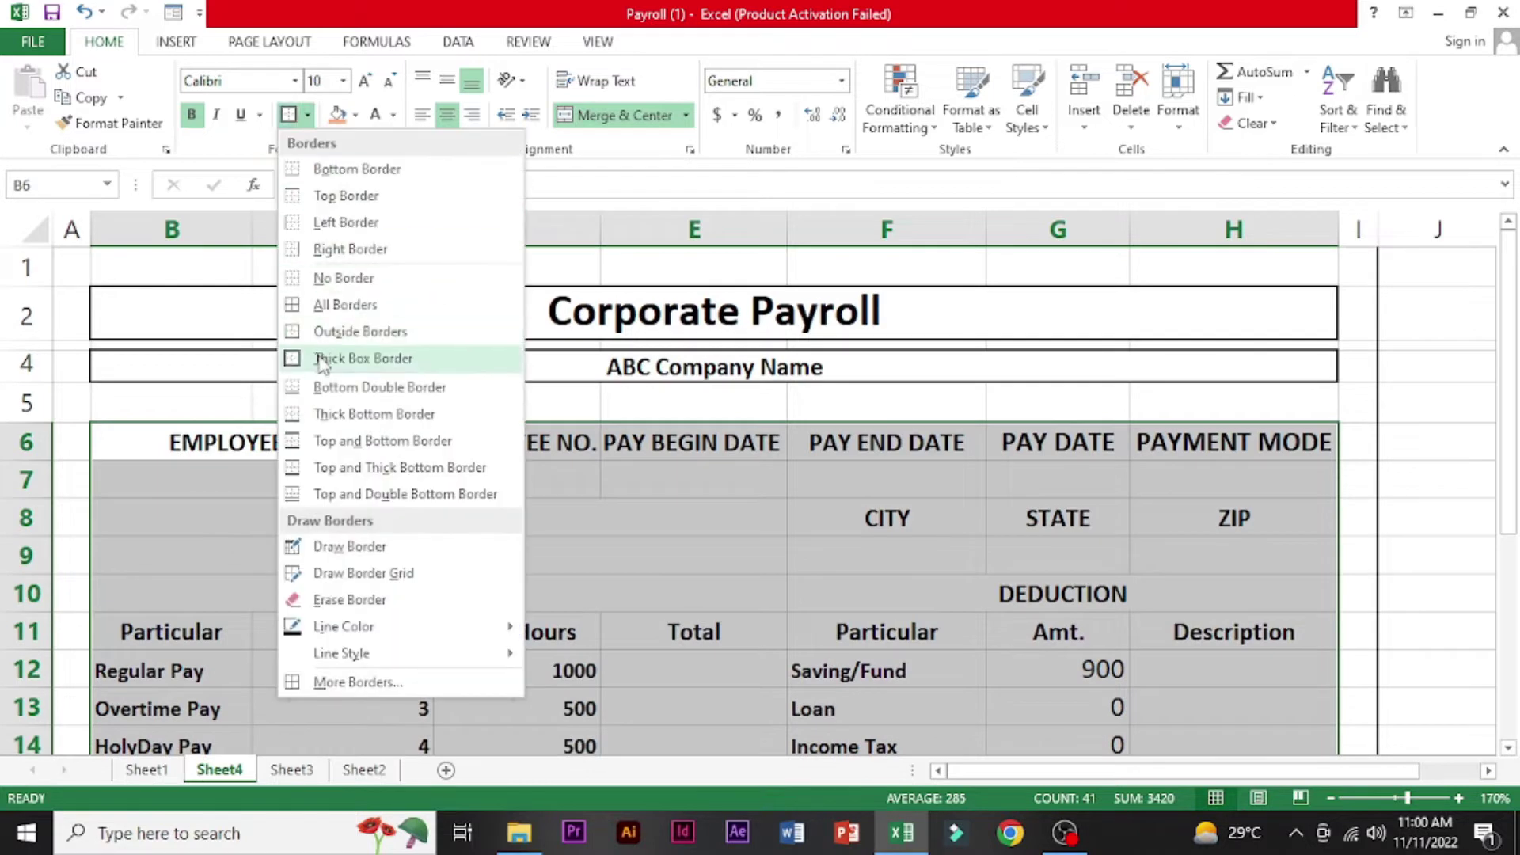
pyautogui.click(339, 306)
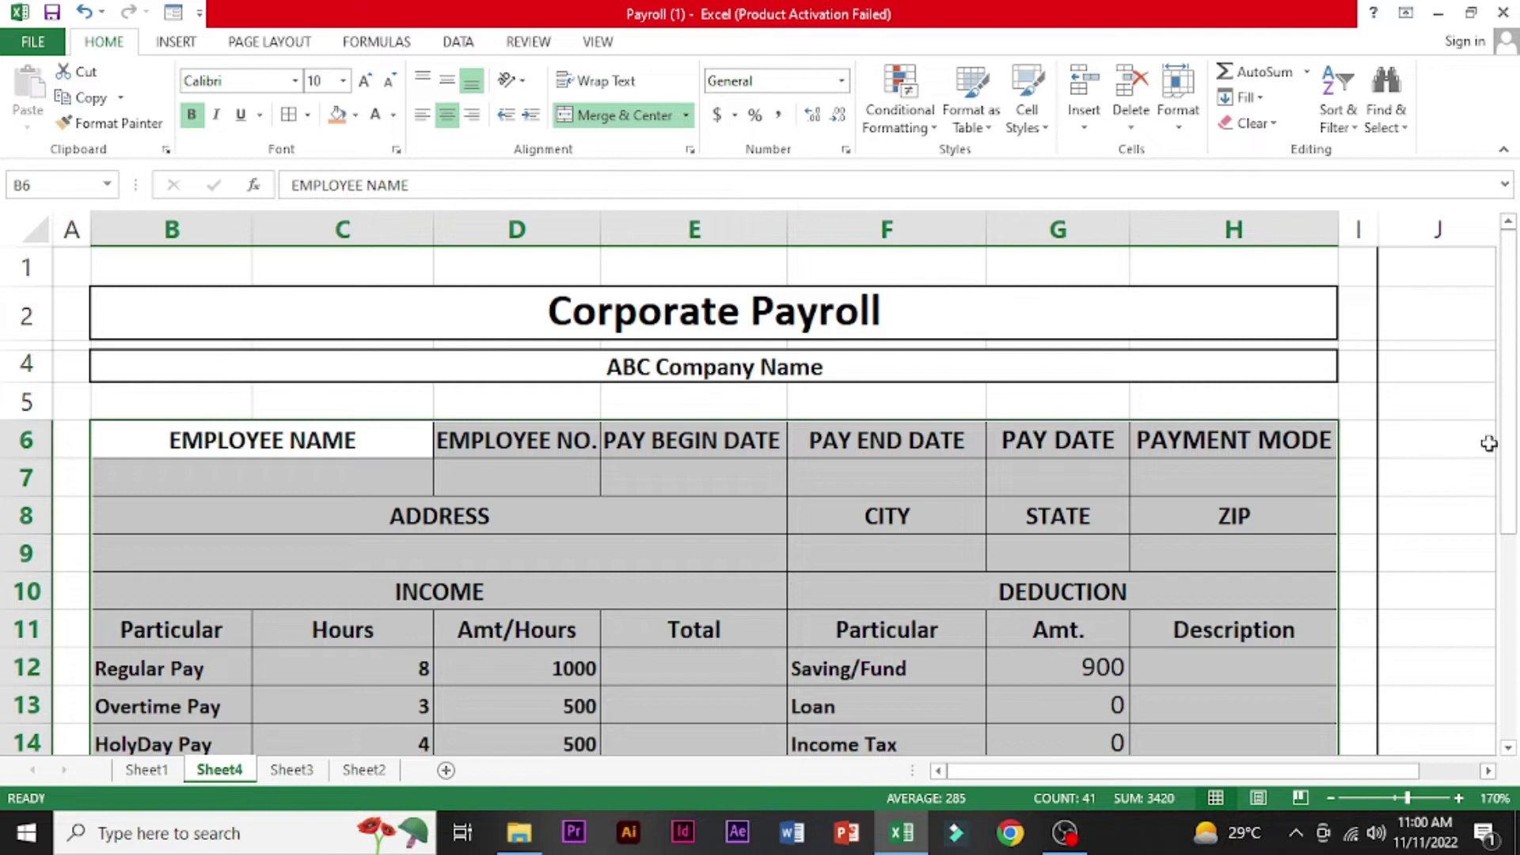
pyautogui.moveTo(1508, 459); pyautogui.dragTo(1508, 614)
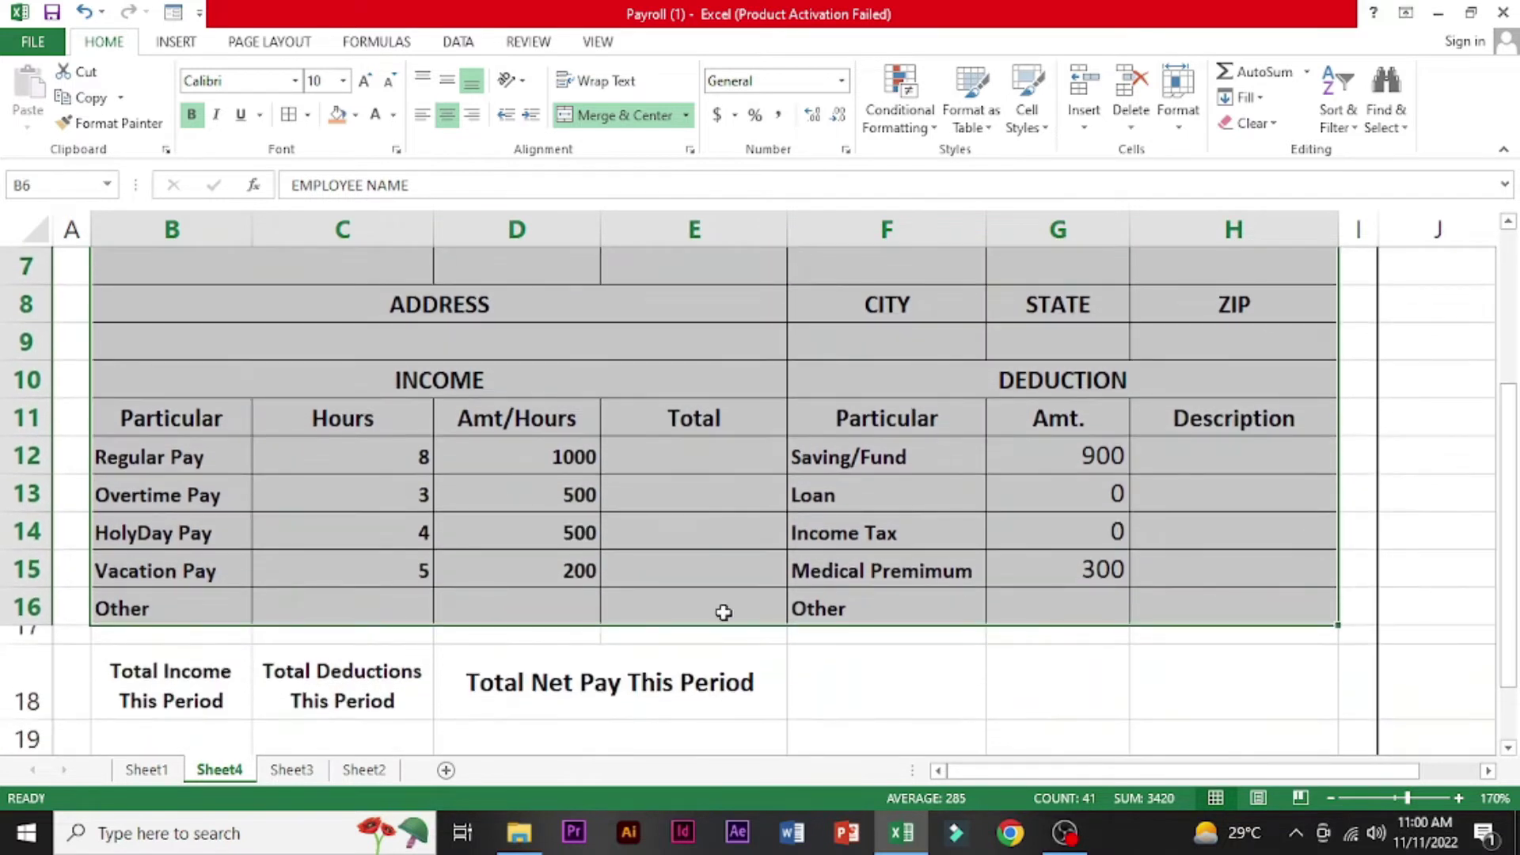
# - Merge and center the empty block F18:H19 beside the totals labels
pyautogui.moveTo(214, 702); pyautogui.dragTo(538, 722)
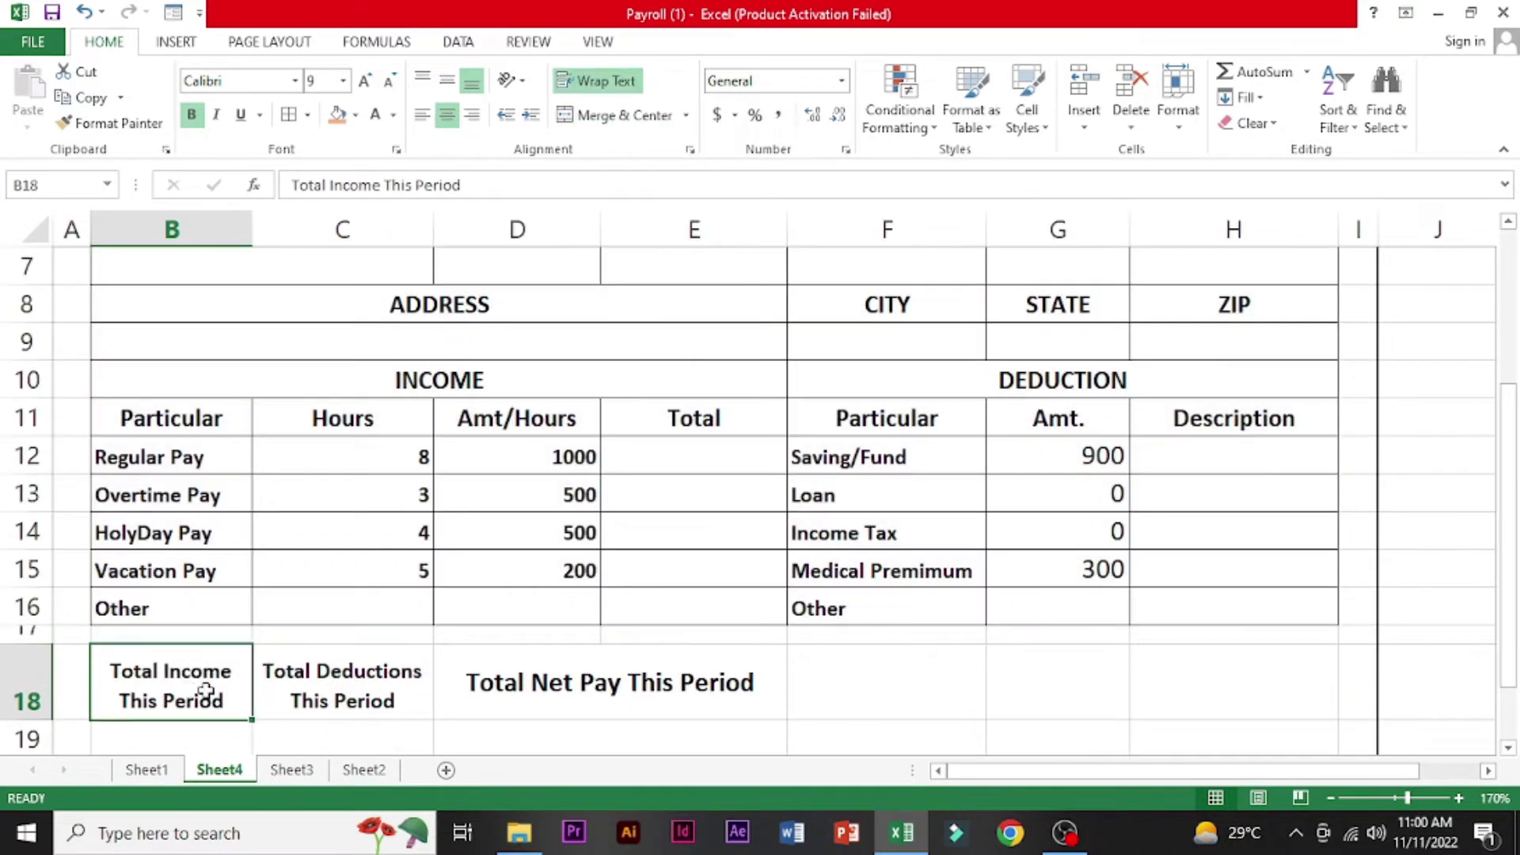
pyautogui.moveTo(697, 729); pyautogui.dragTo(717, 742)
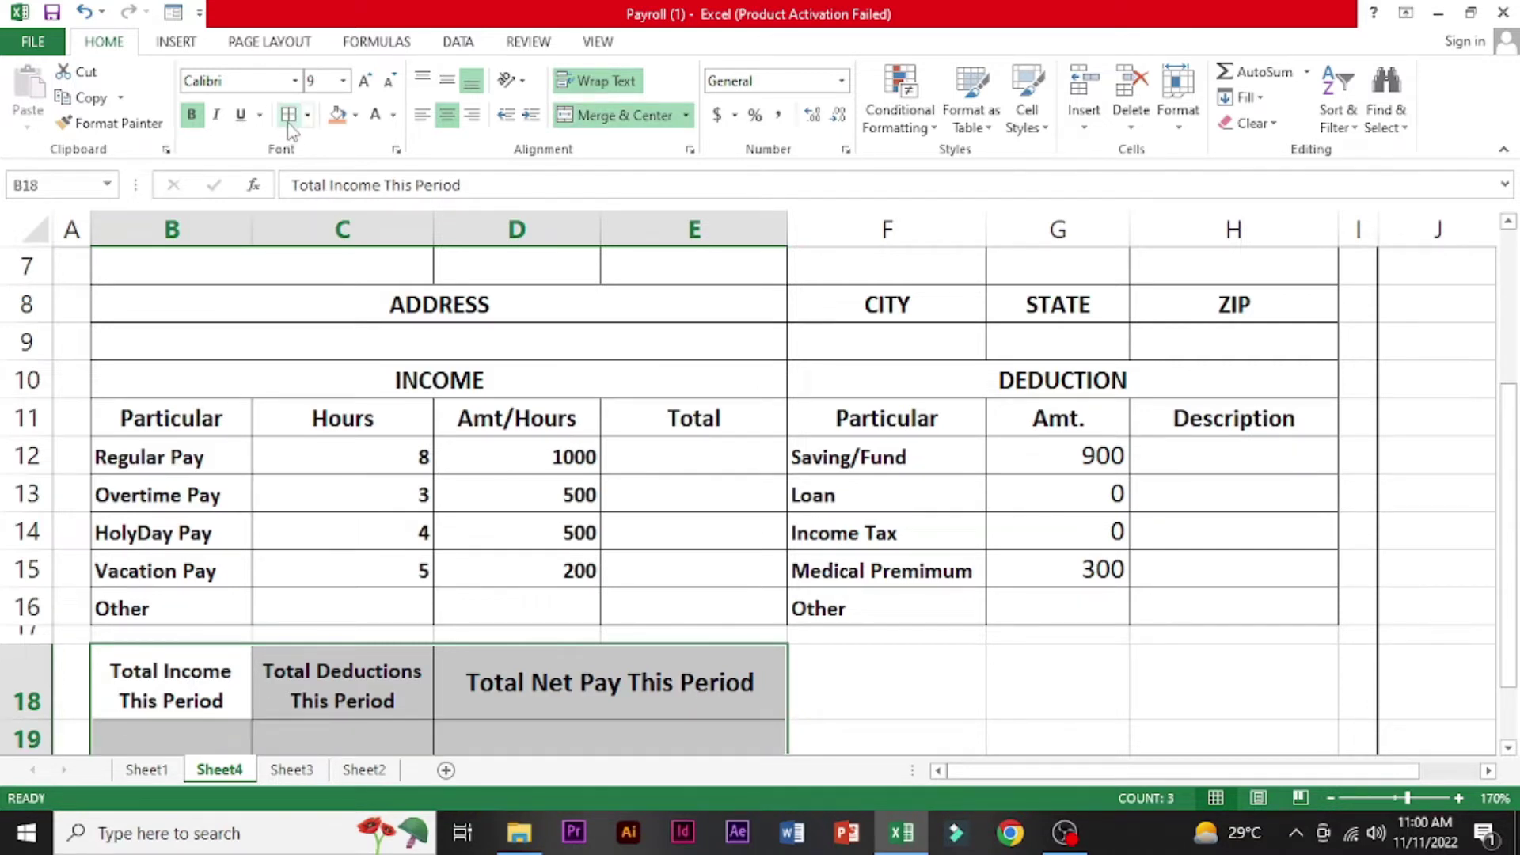
pyautogui.click(847, 708)
pyautogui.moveTo(847, 709); pyautogui.dragTo(1220, 753)
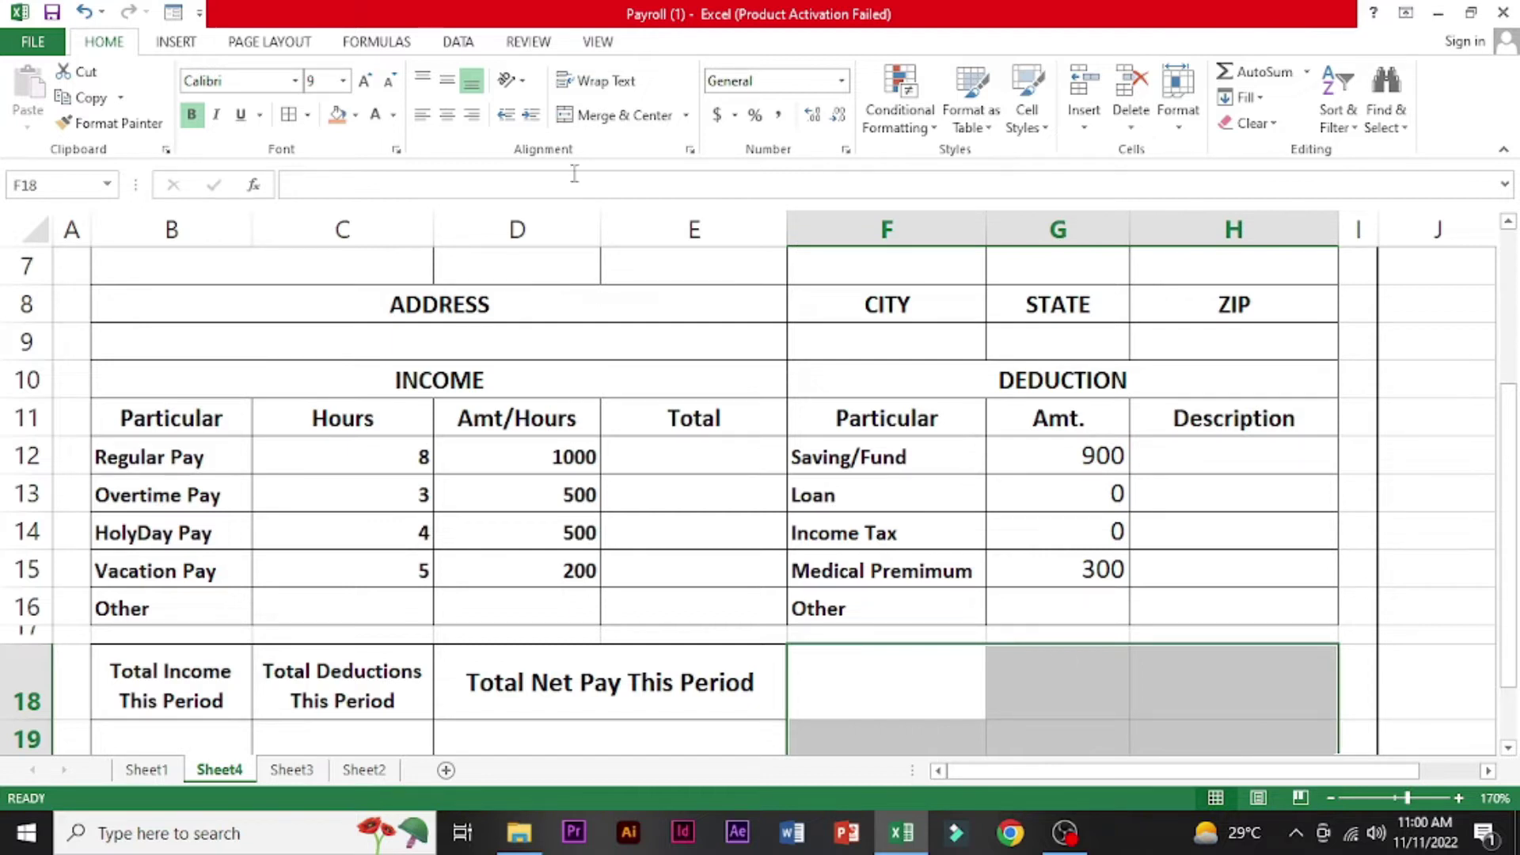
pyautogui.click(618, 115)
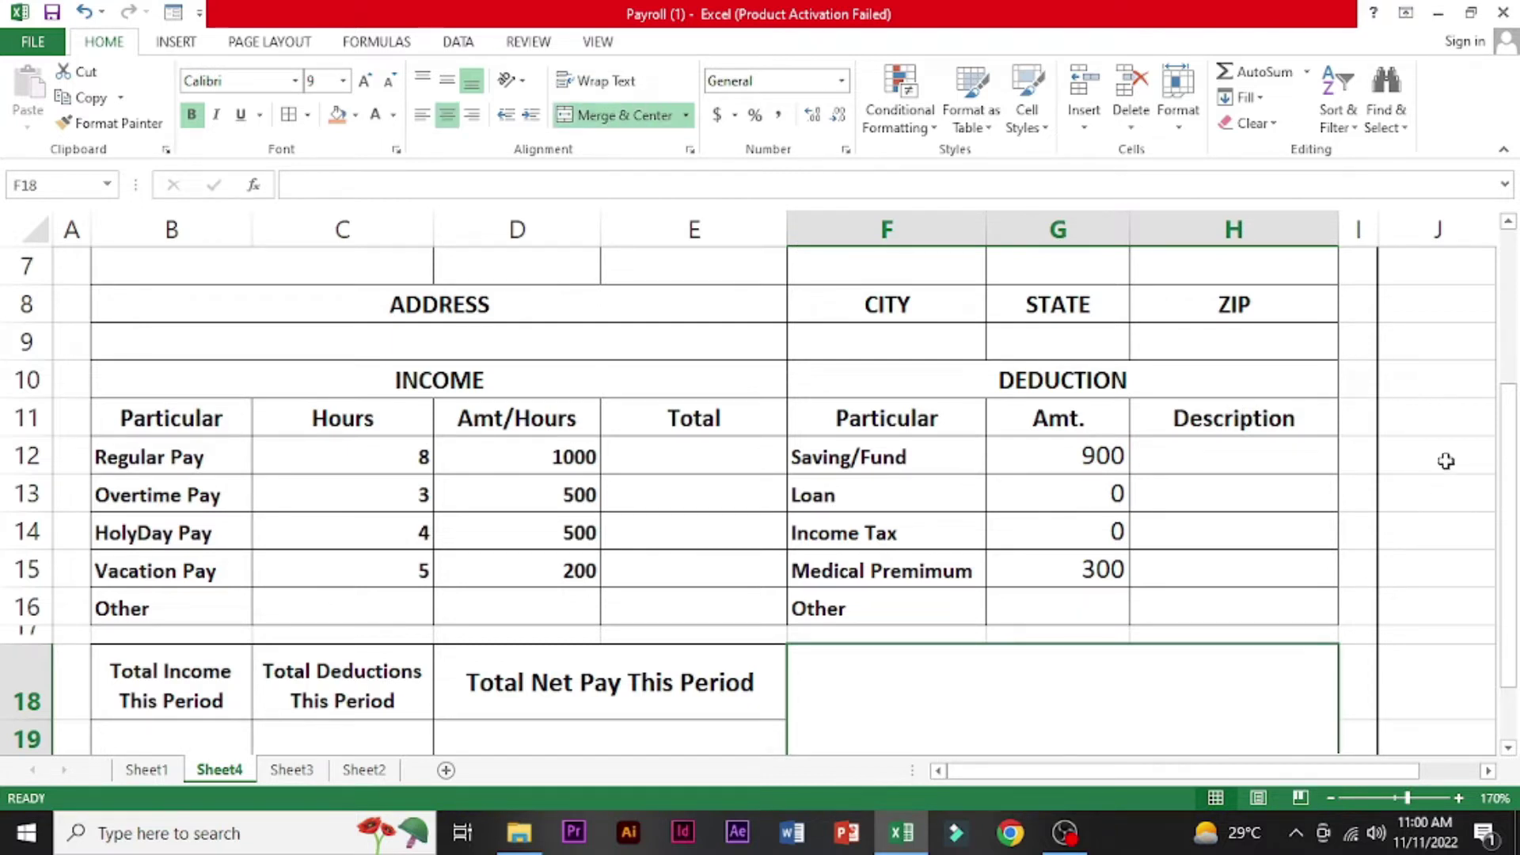
# - Put a thick box border around the totals block in rows 18–19
pyautogui.moveTo(1509, 500); pyautogui.dragTo(1516, 582)
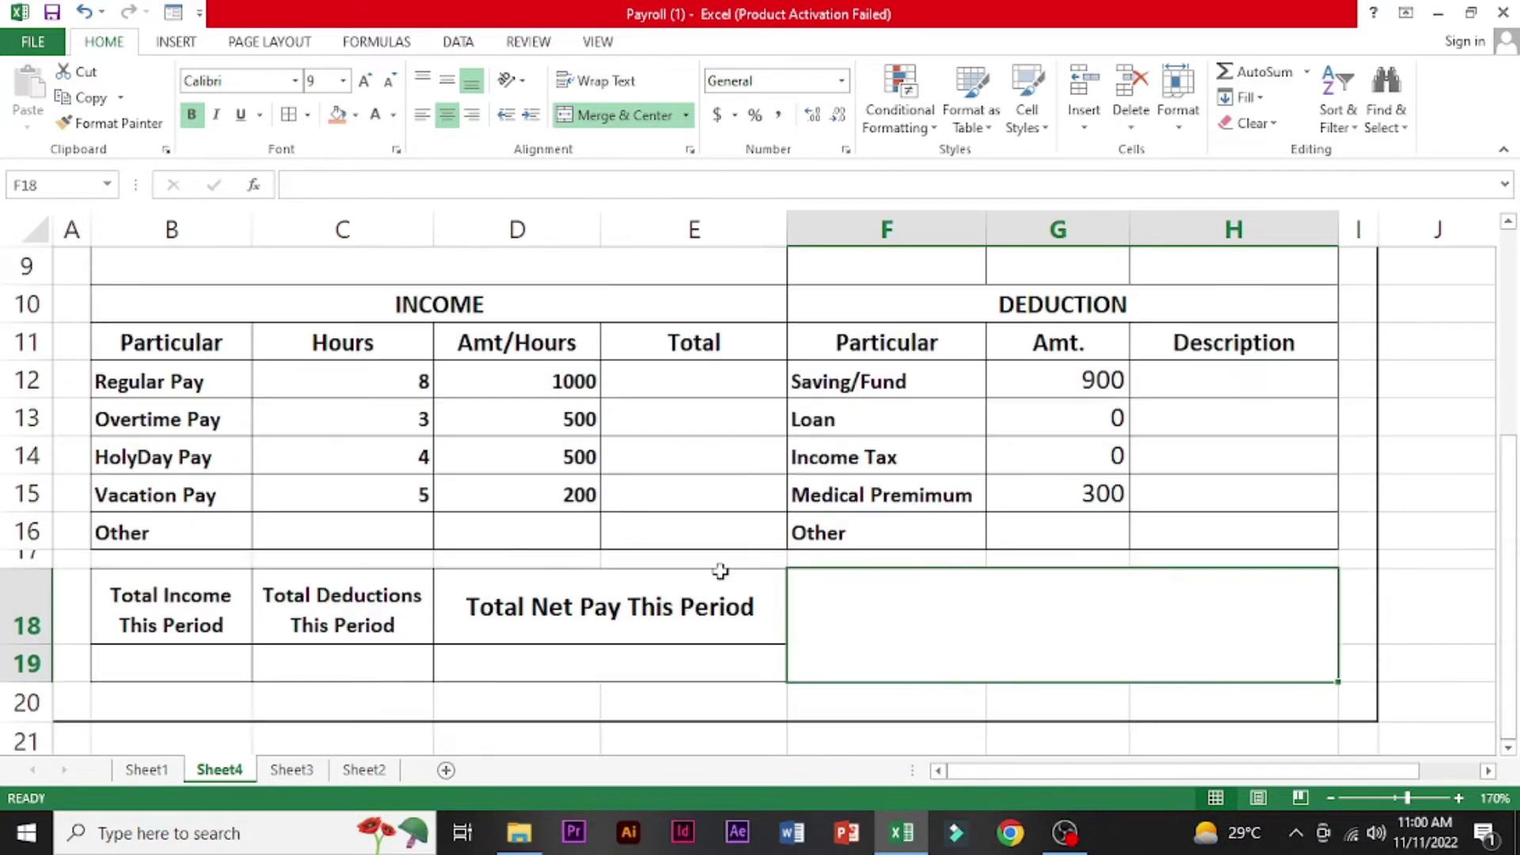
pyautogui.moveTo(143, 590); pyautogui.dragTo(917, 659)
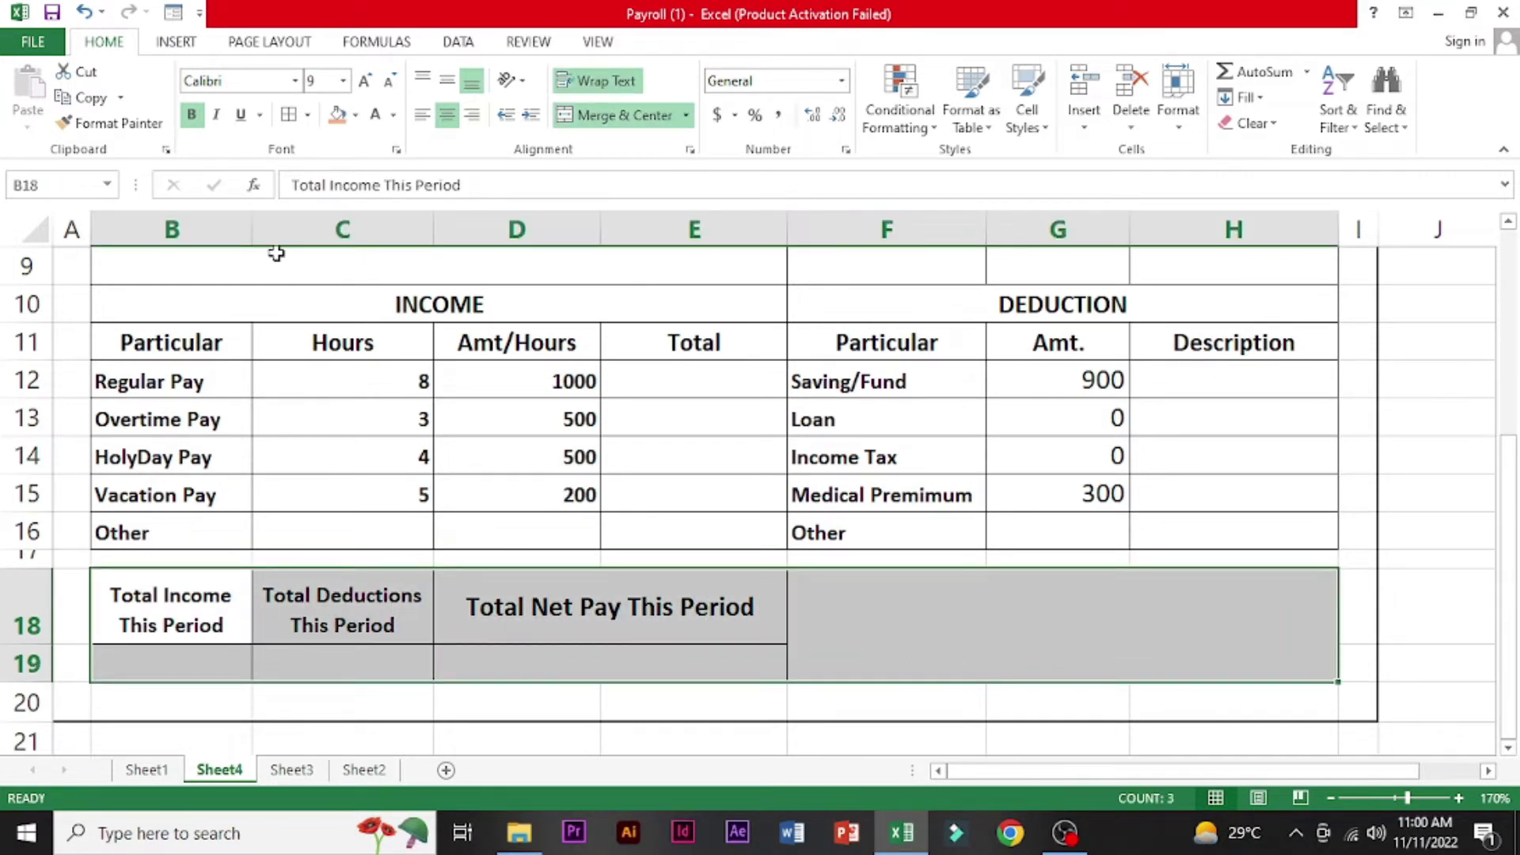
pyautogui.click(307, 115)
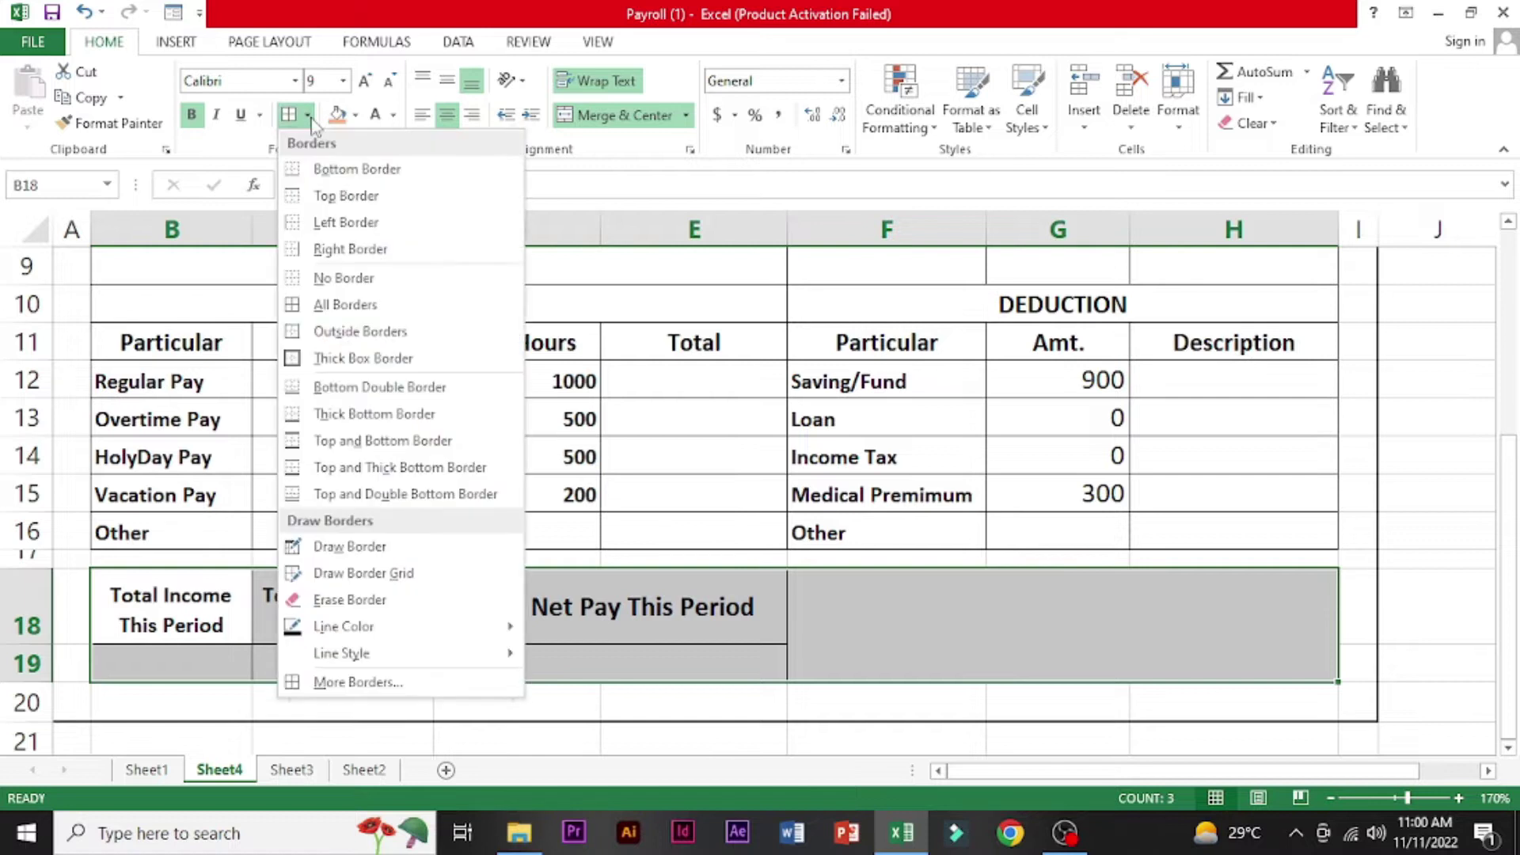
pyautogui.click(323, 359)
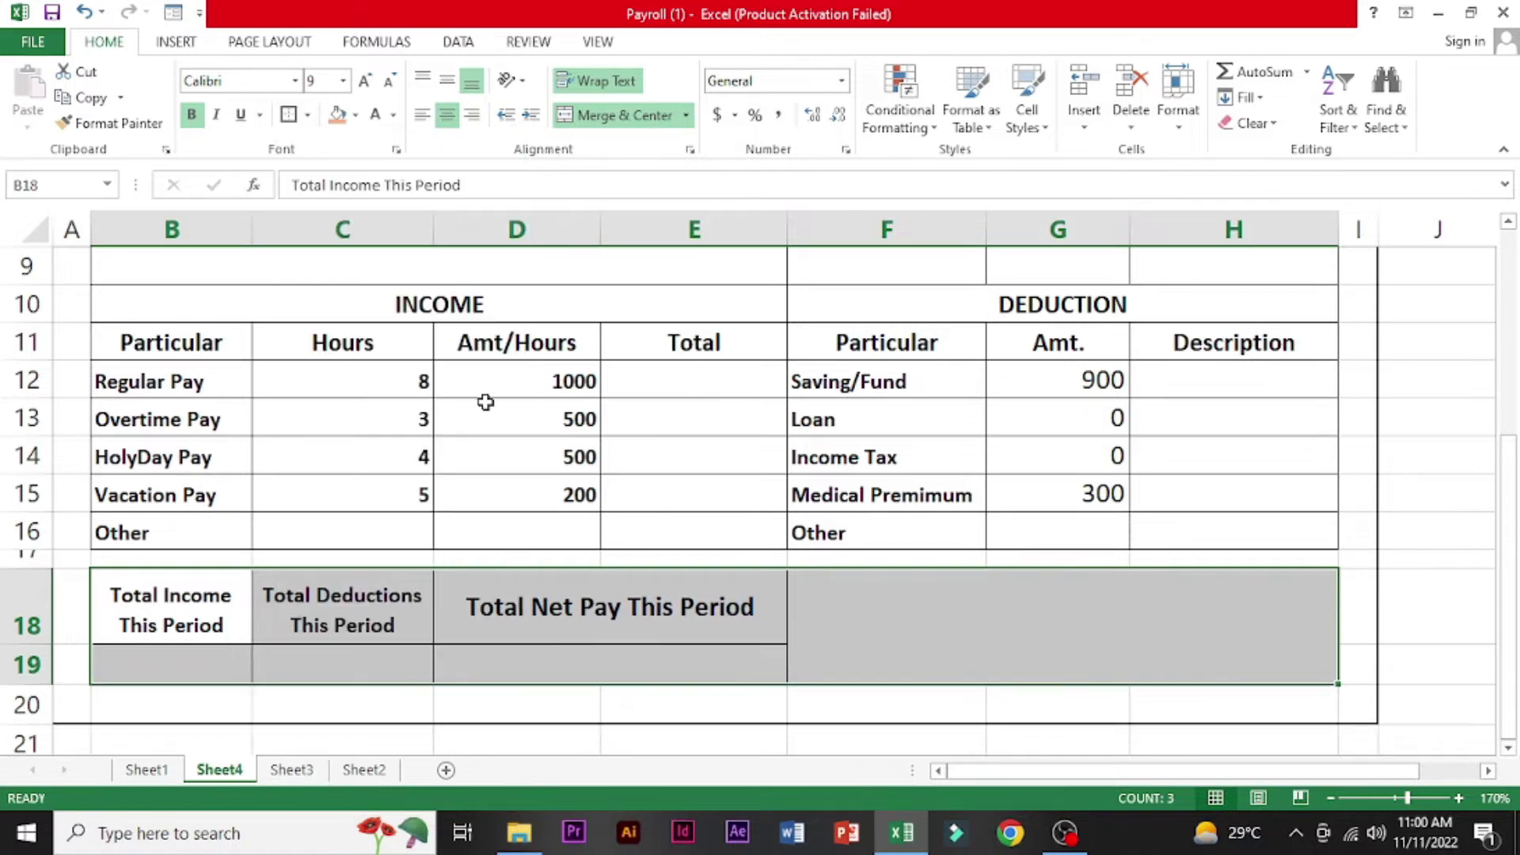
pyautogui.click(731, 543)
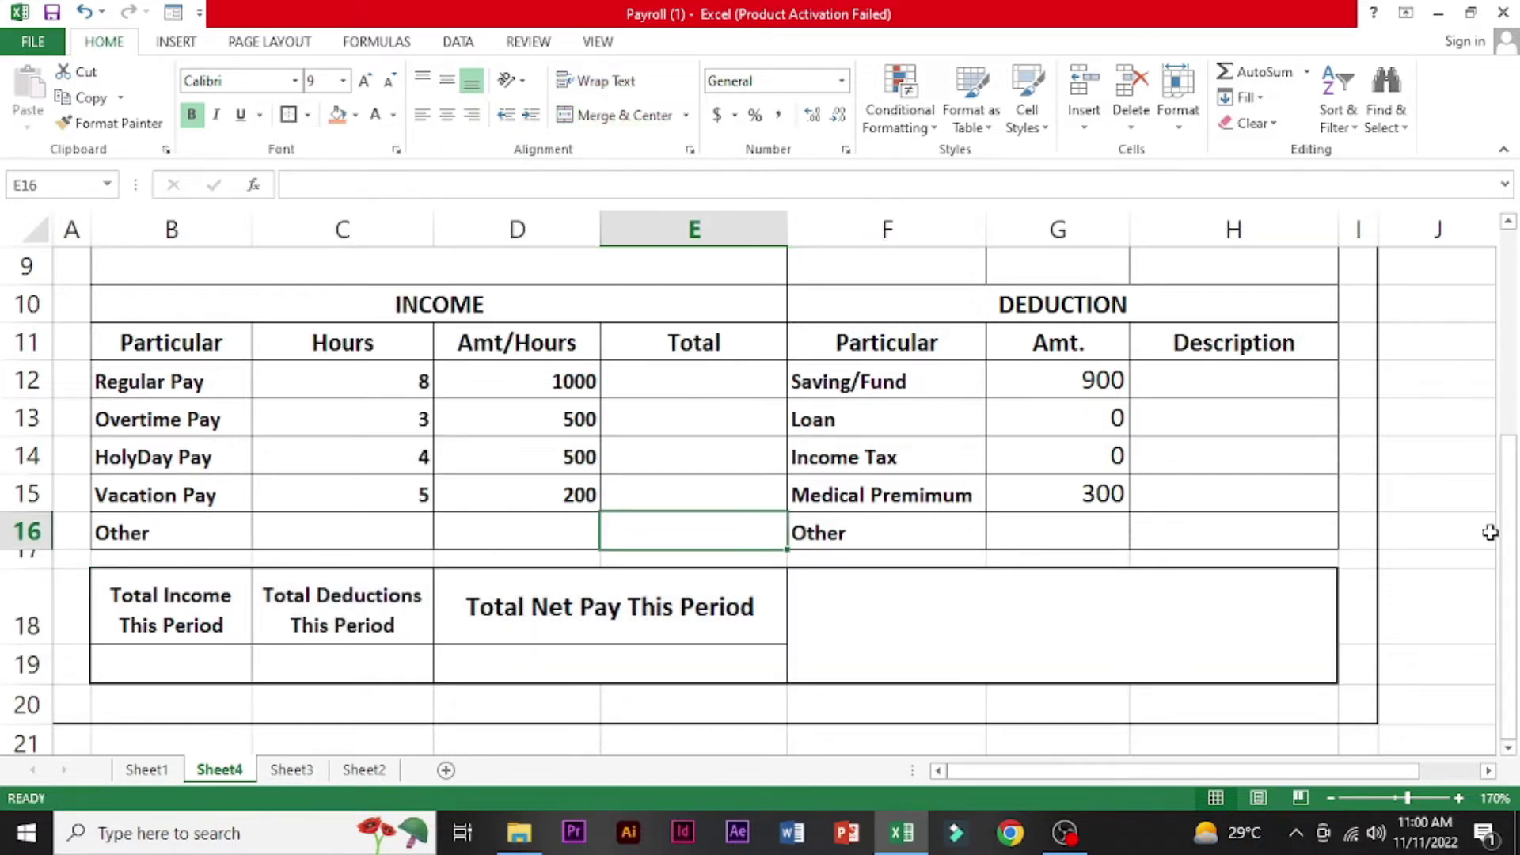
pyautogui.moveTo(1508, 532)
pyautogui.mouseDown()
pyautogui.moveTo(1514, 484)
pyautogui.moveTo(1461, 263)
pyautogui.mouseUp()
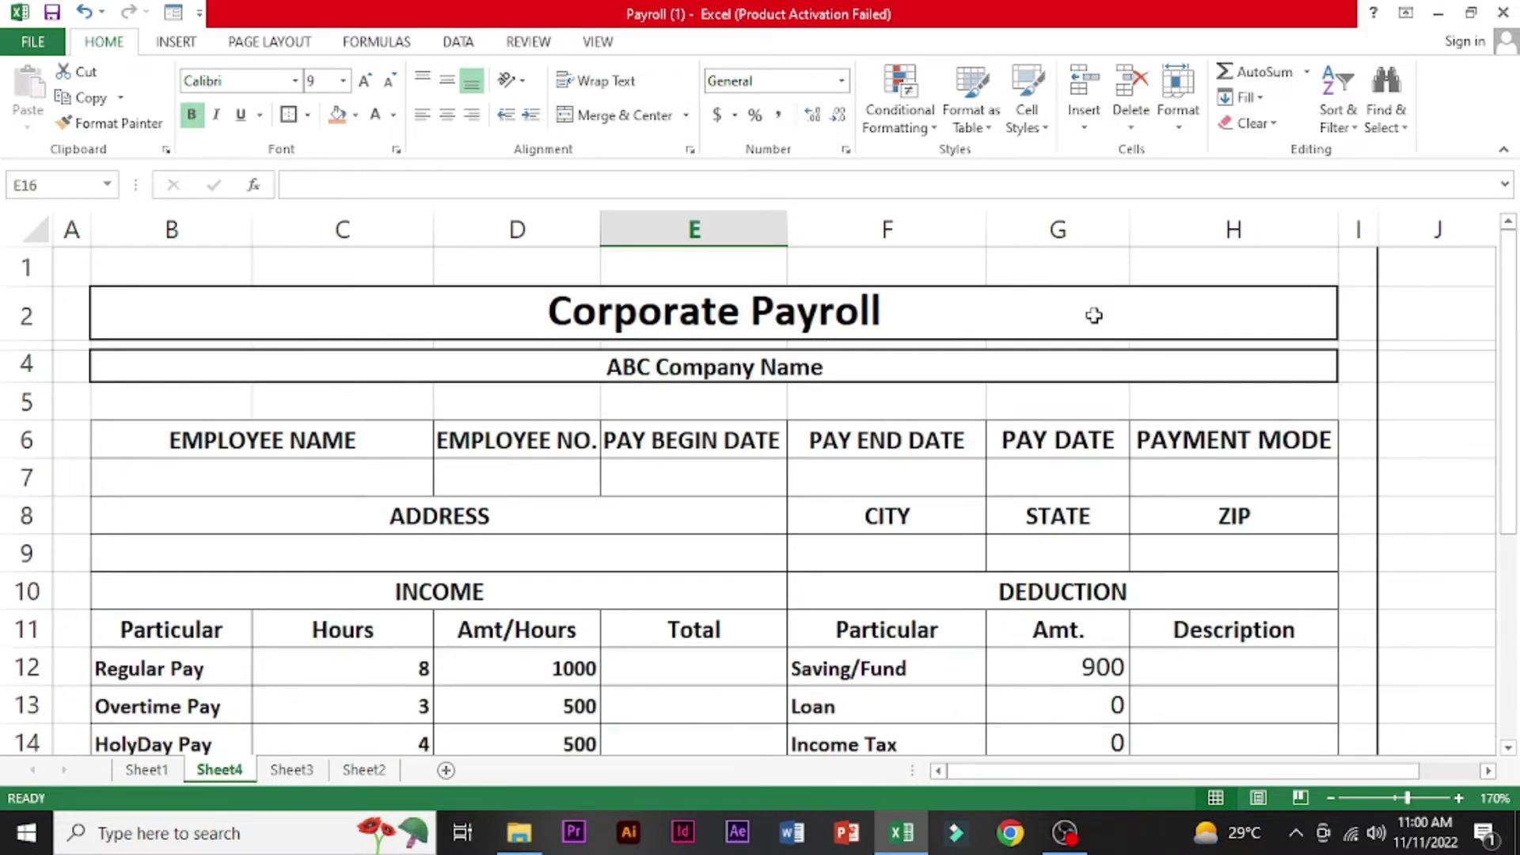
pyautogui.click(1094, 315)
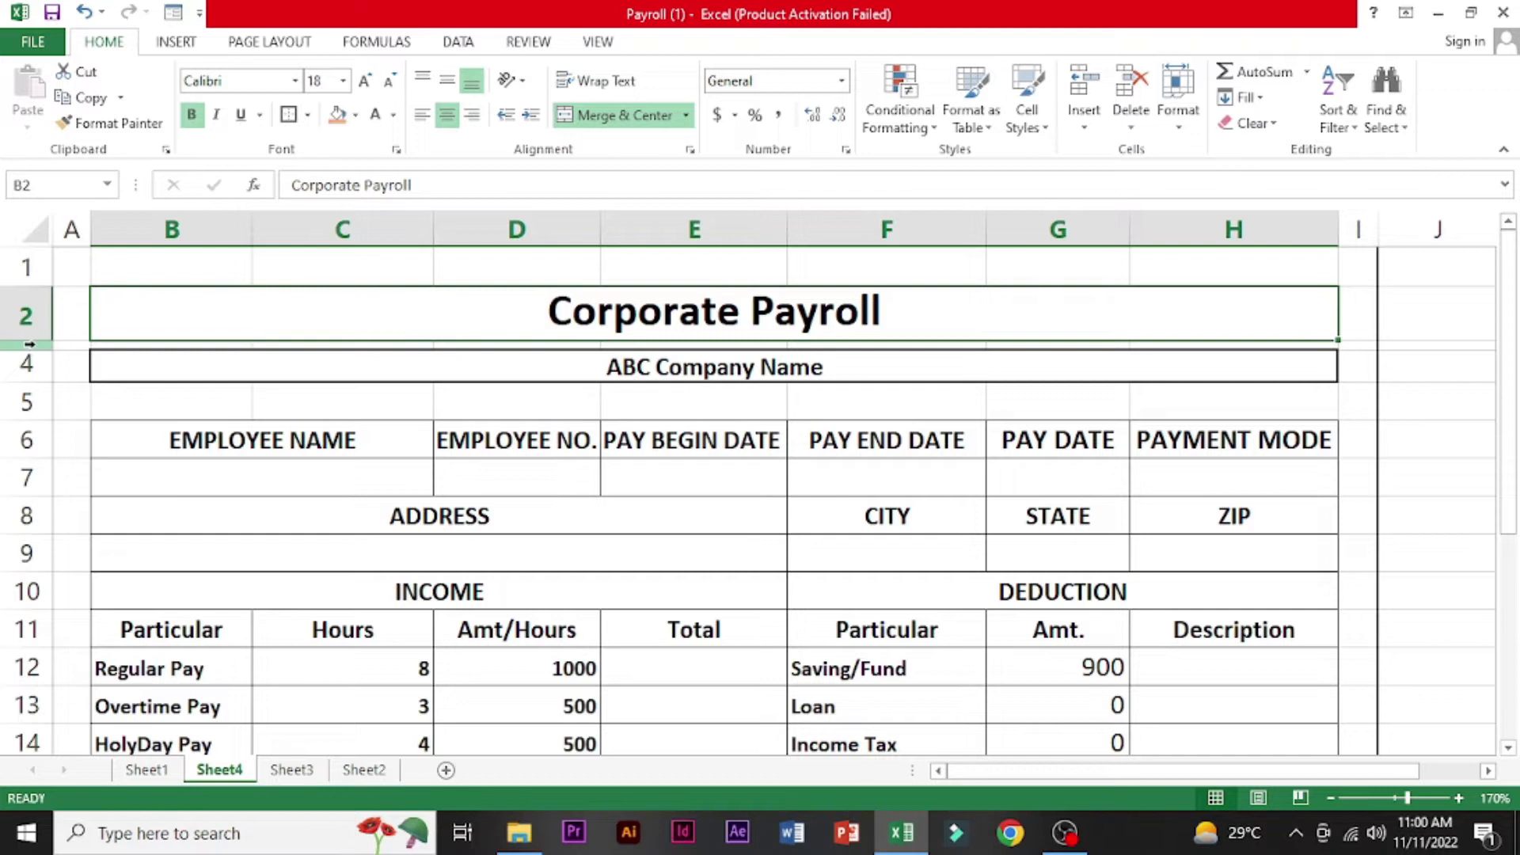
pyautogui.moveTo(29, 344); pyautogui.dragTo(48, 357)
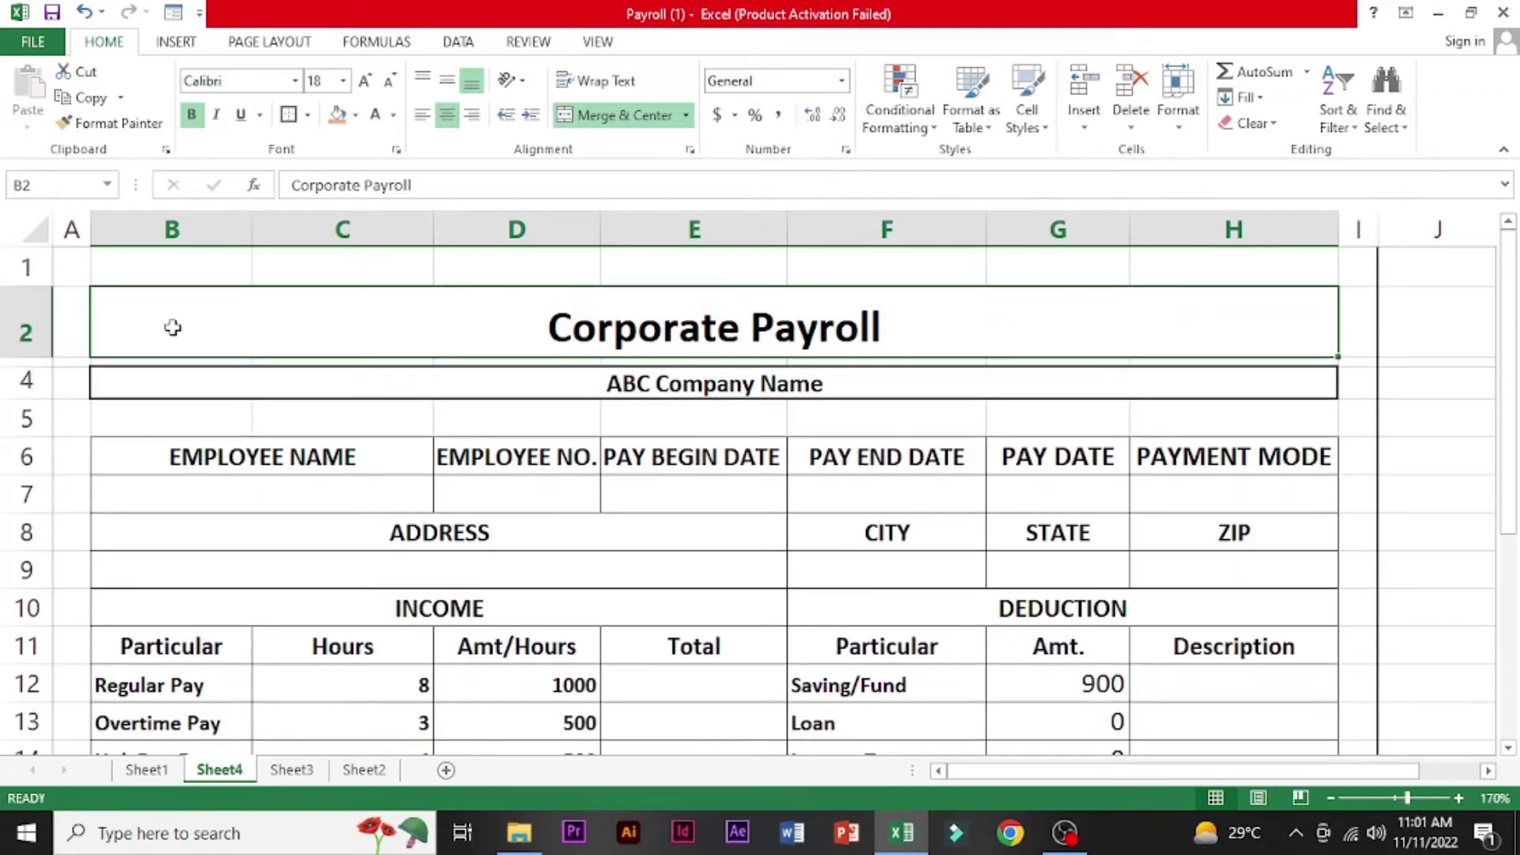
pyautogui.click(356, 115)
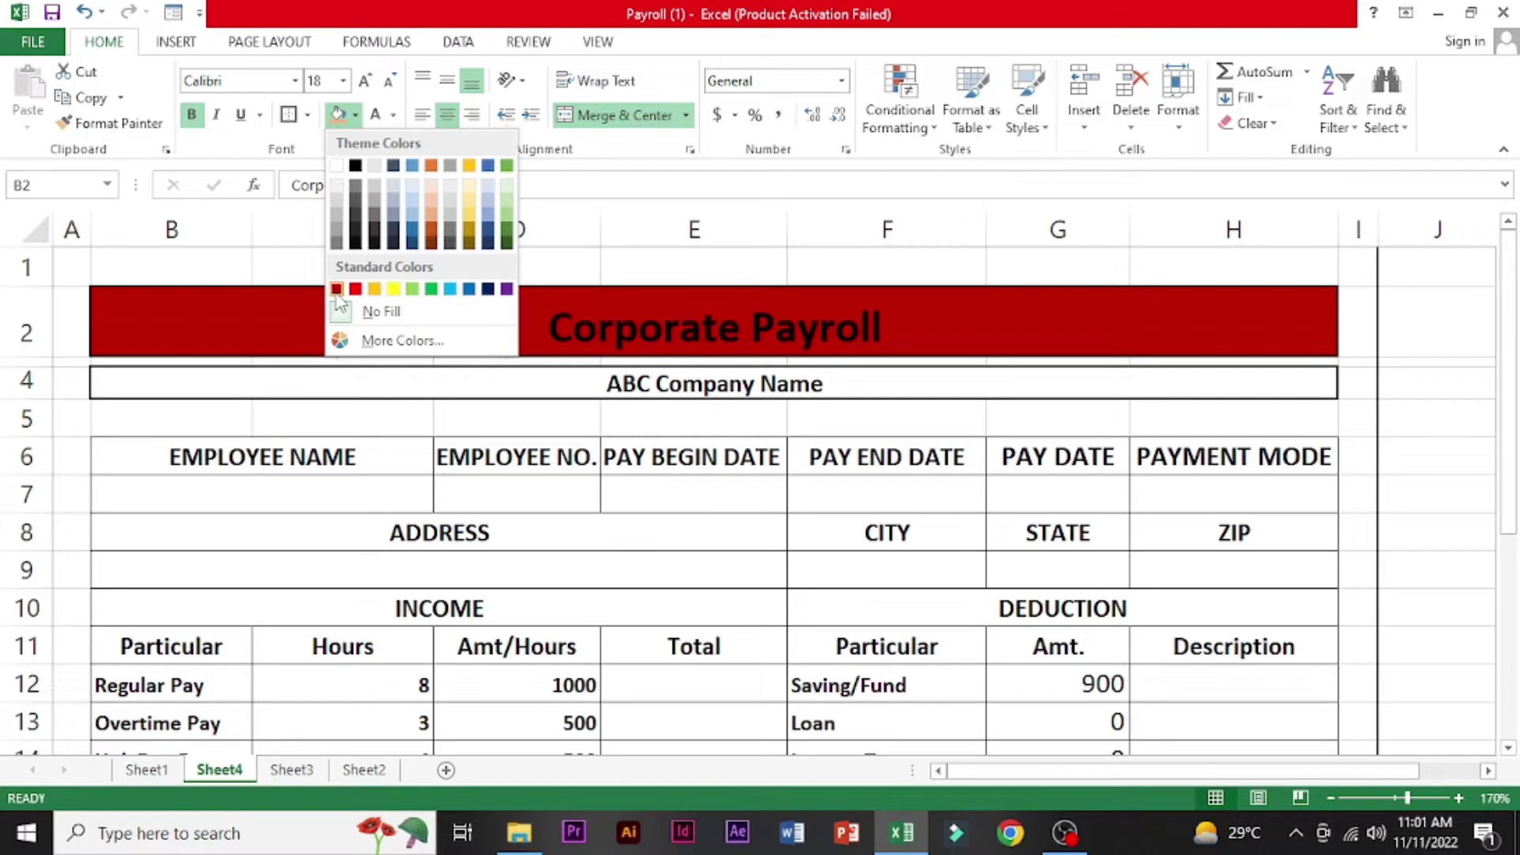
pyautogui.click(336, 289)
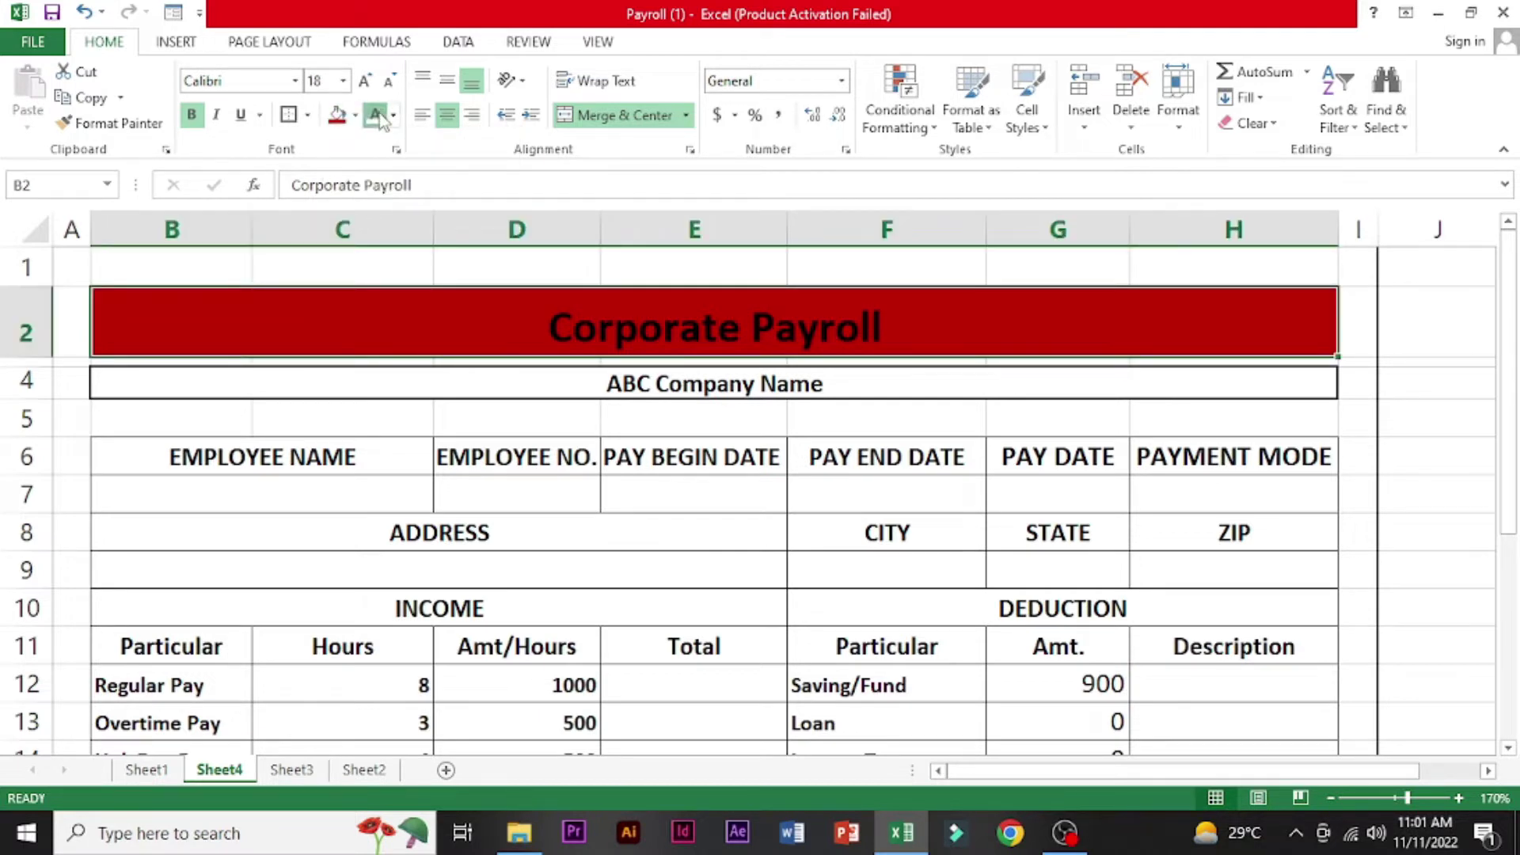
pyautogui.click(376, 115)
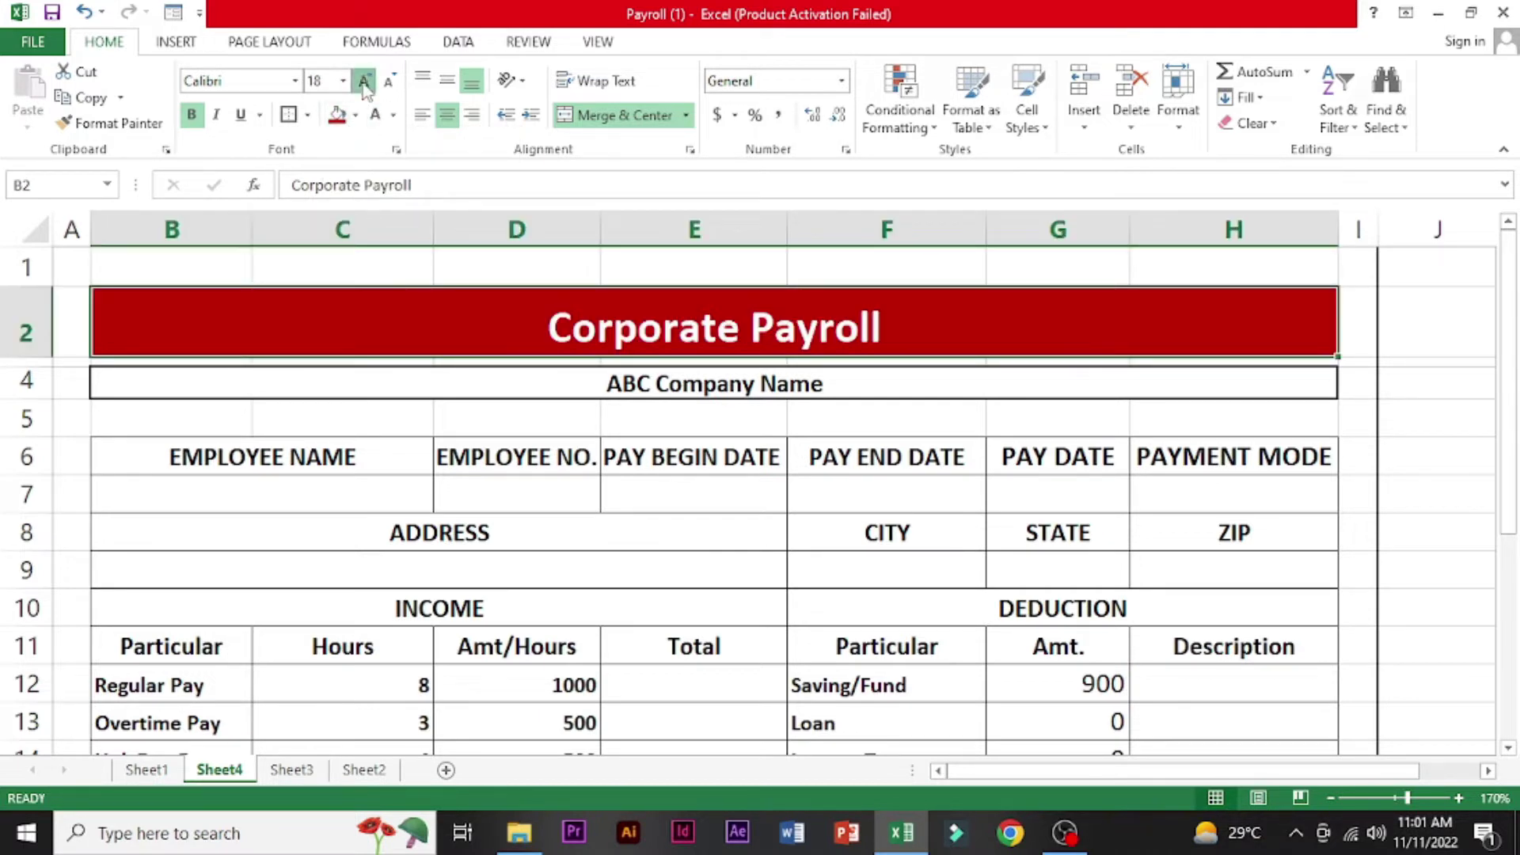
pyautogui.click(364, 81)
pyautogui.click(364, 82)
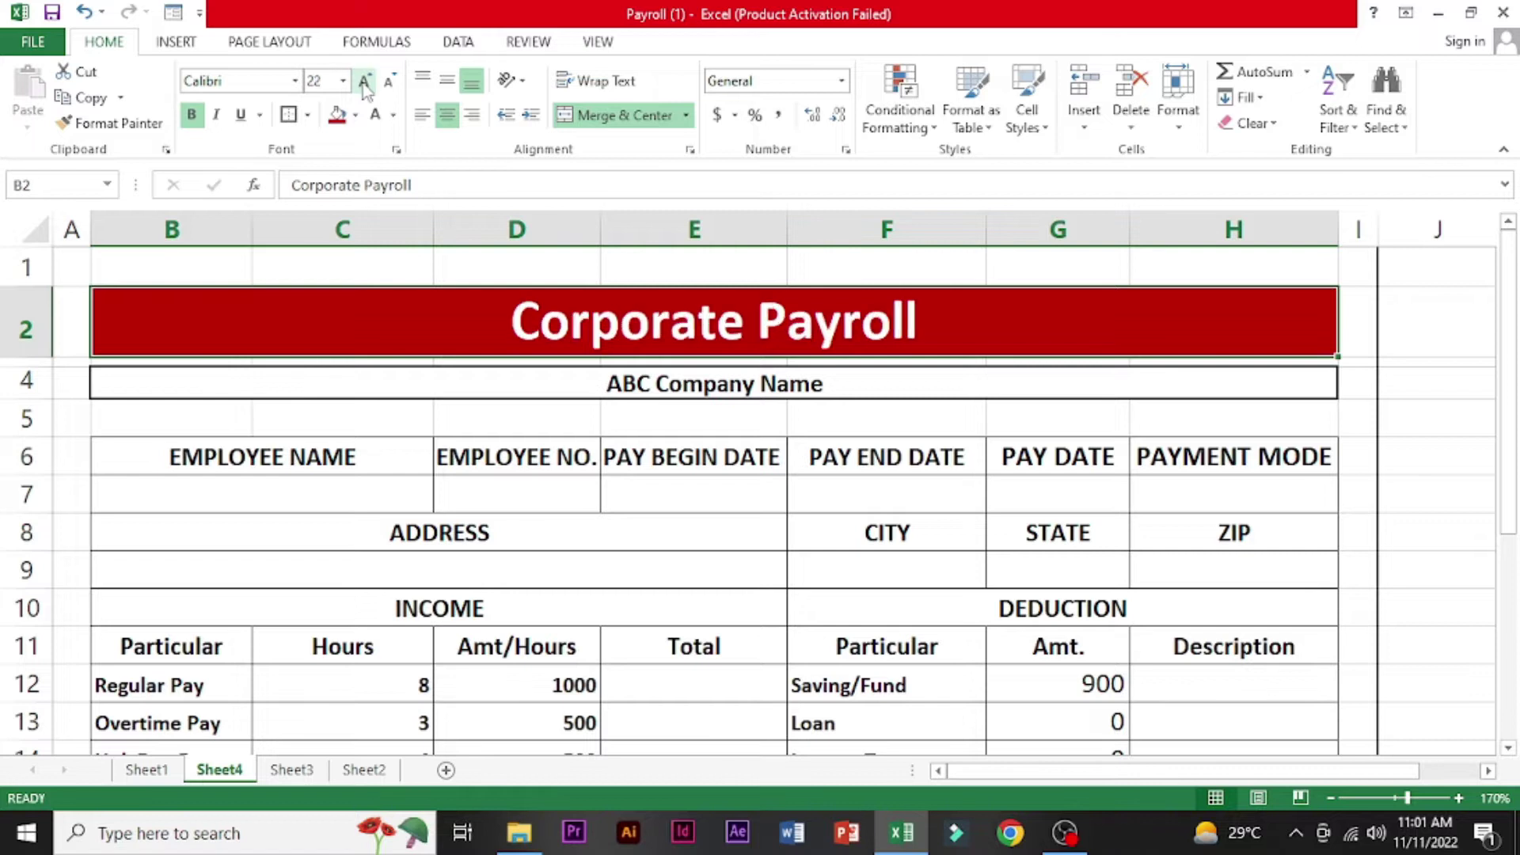
pyautogui.click(529, 387)
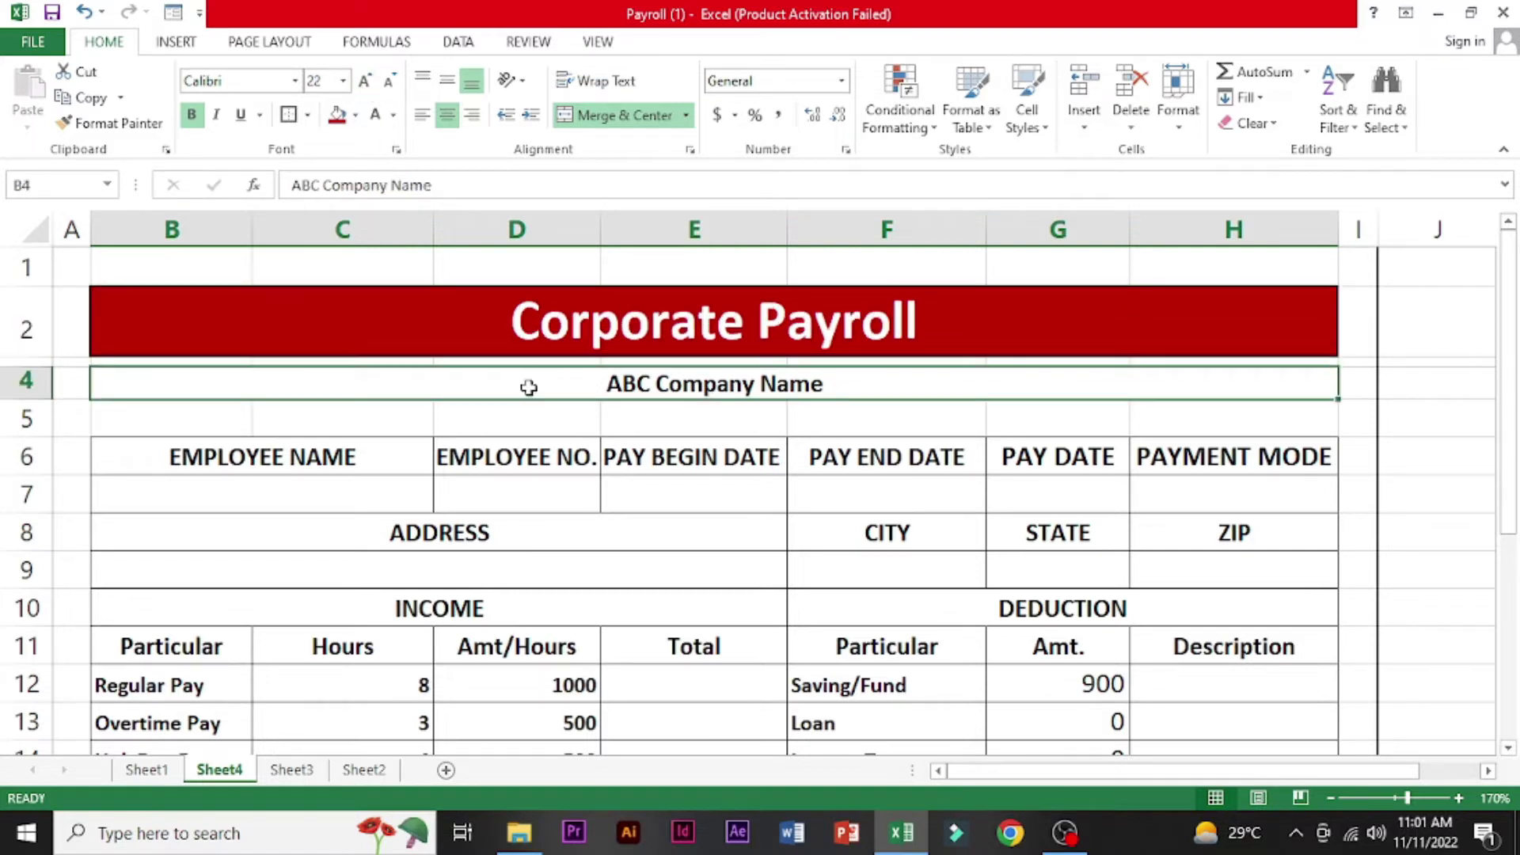
pyautogui.click(356, 117)
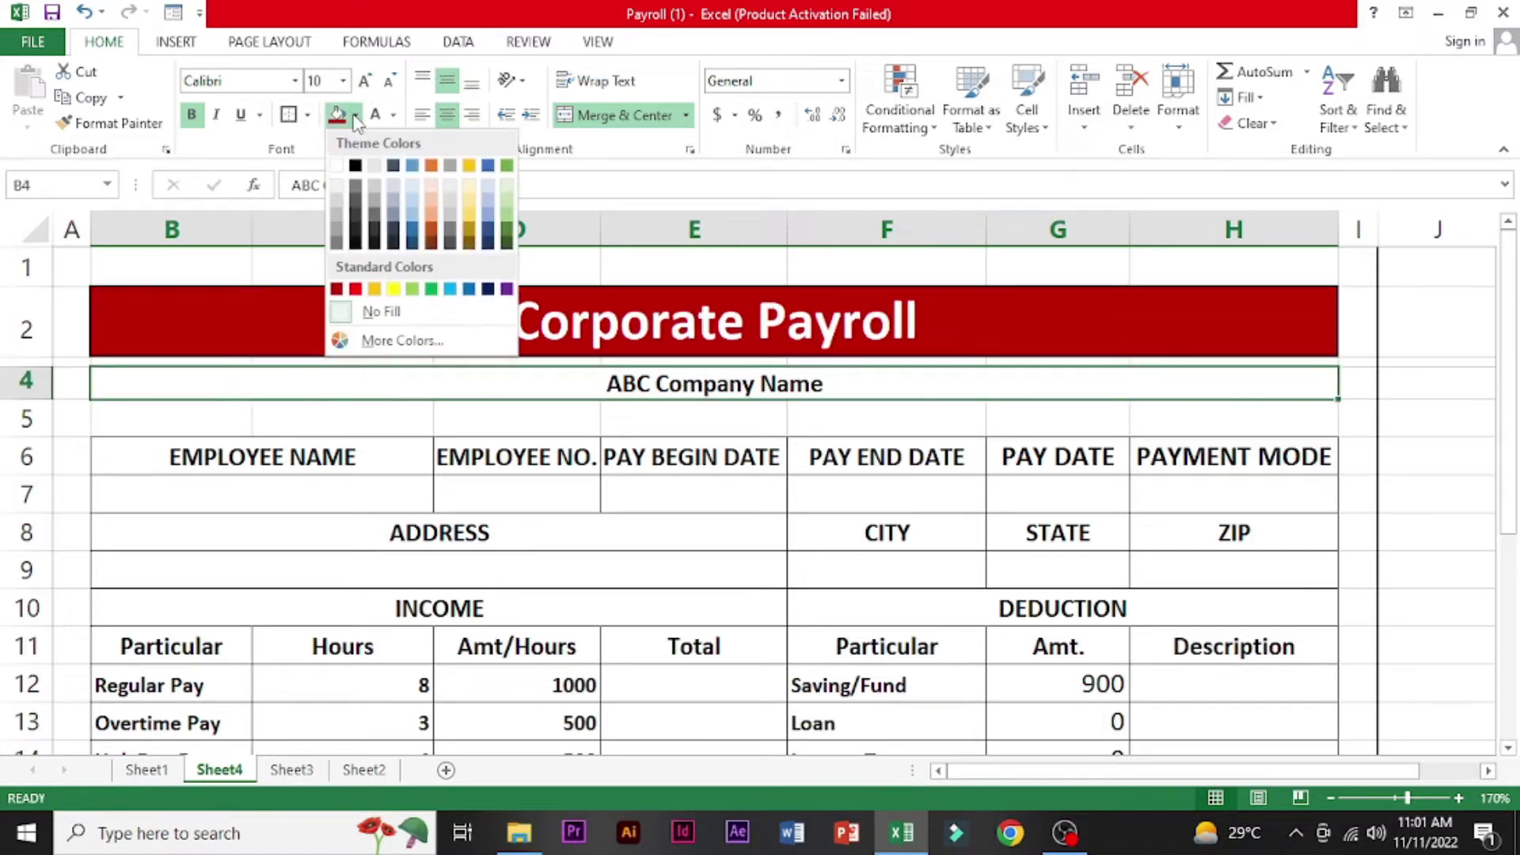
pyautogui.click(432, 206)
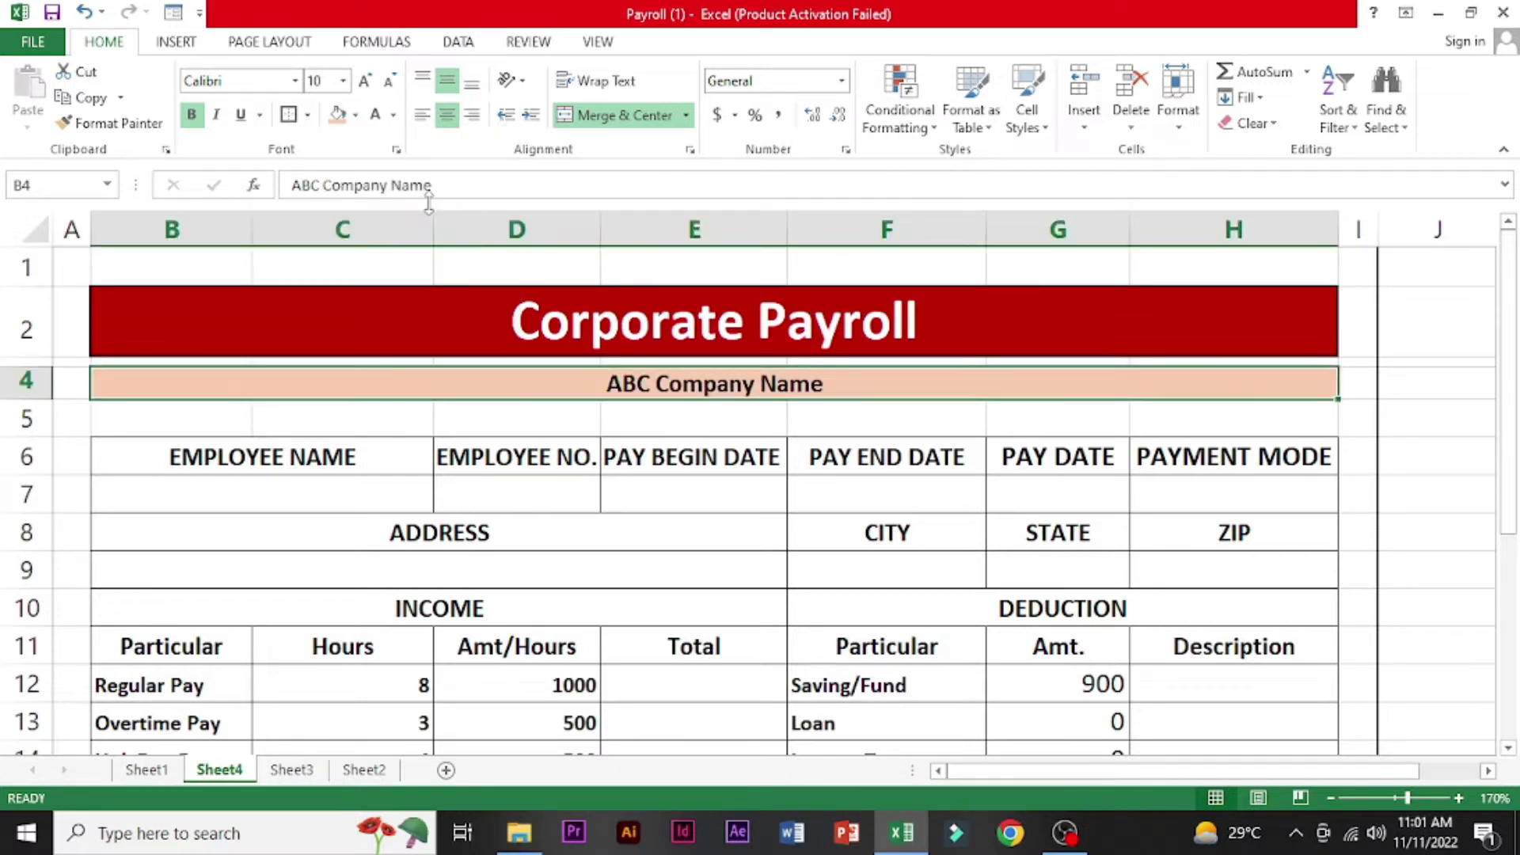
pyautogui.click(257, 459)
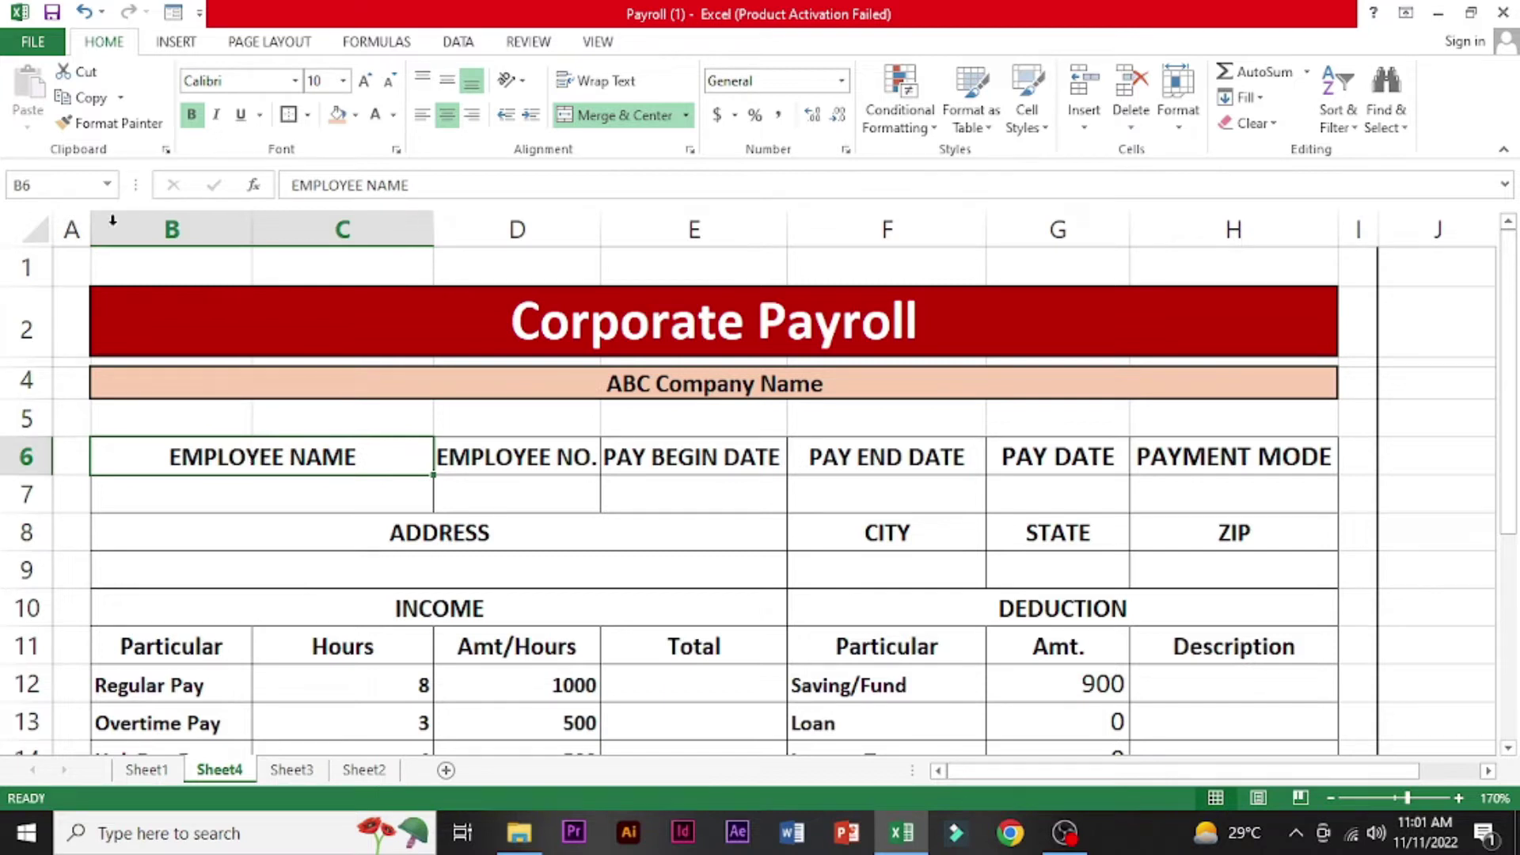
pyautogui.click(68, 271)
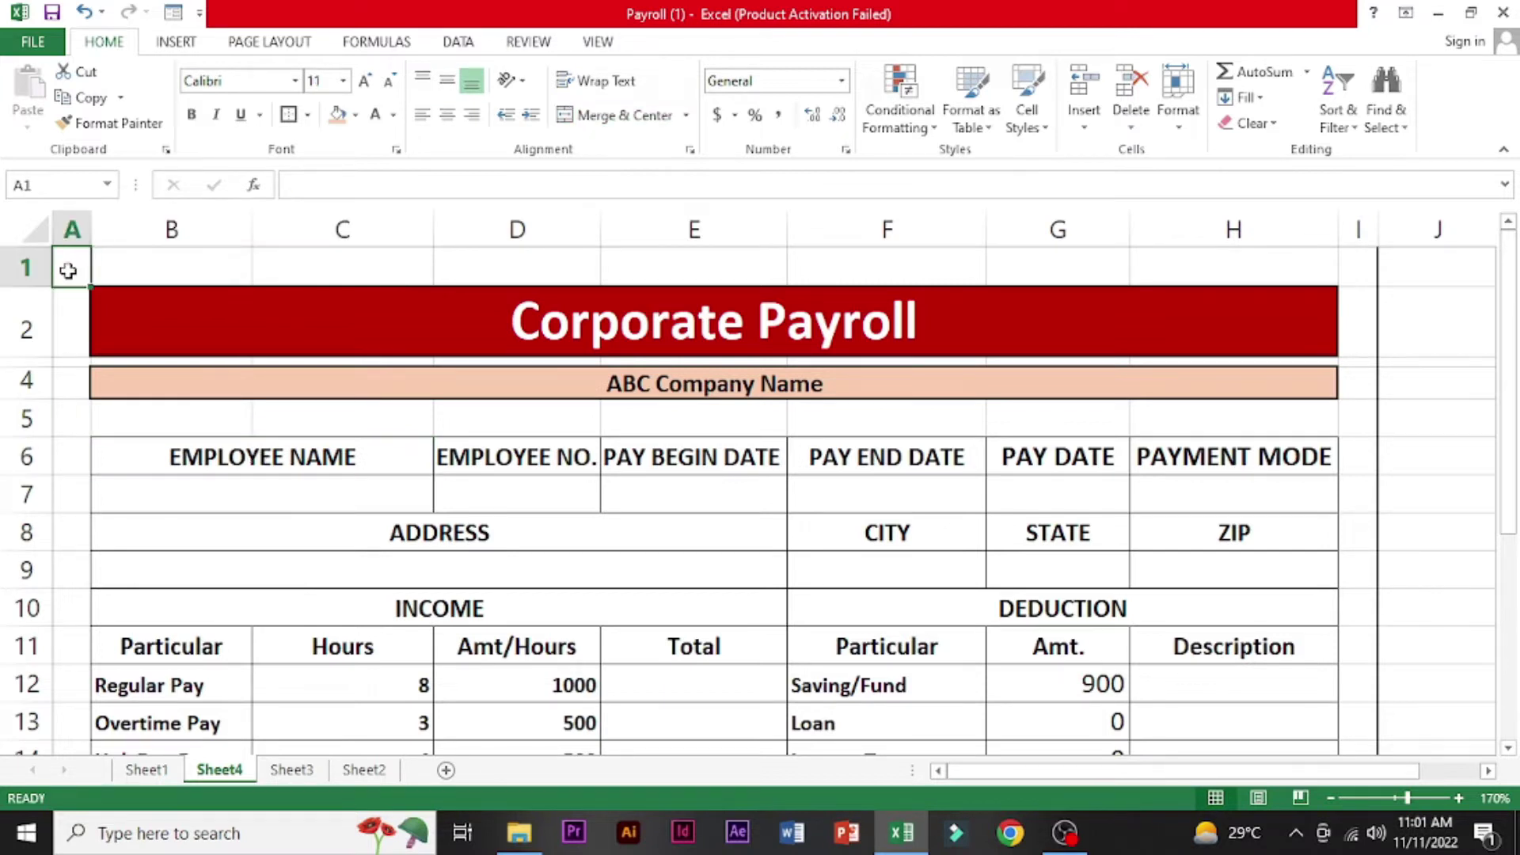
# - Turn off worksheet gridlines and select the row 6 employee headers B6:H6
pyautogui.click(599, 42)
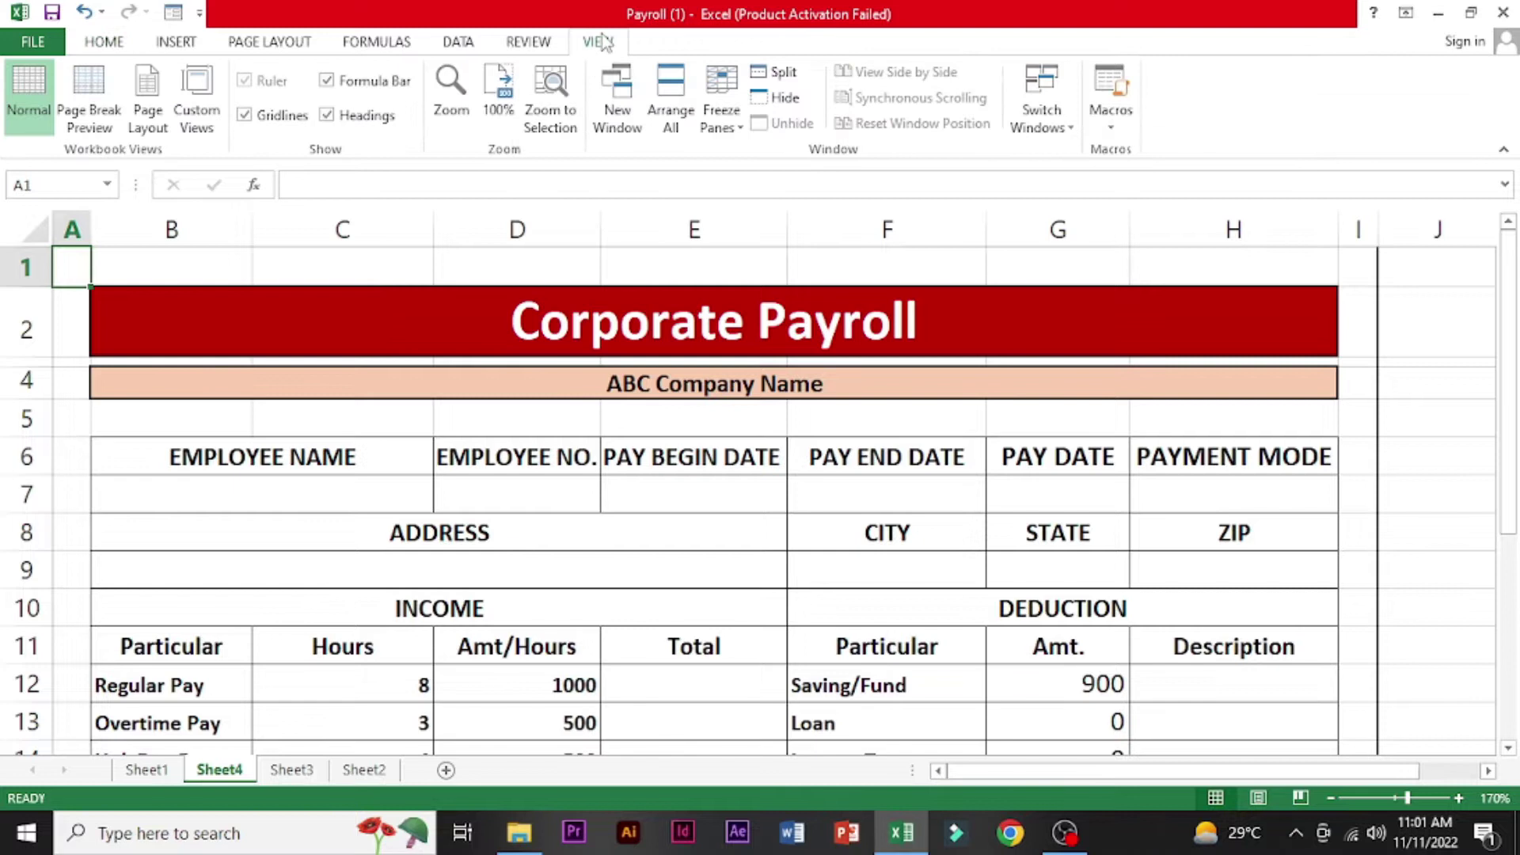
pyautogui.click(244, 116)
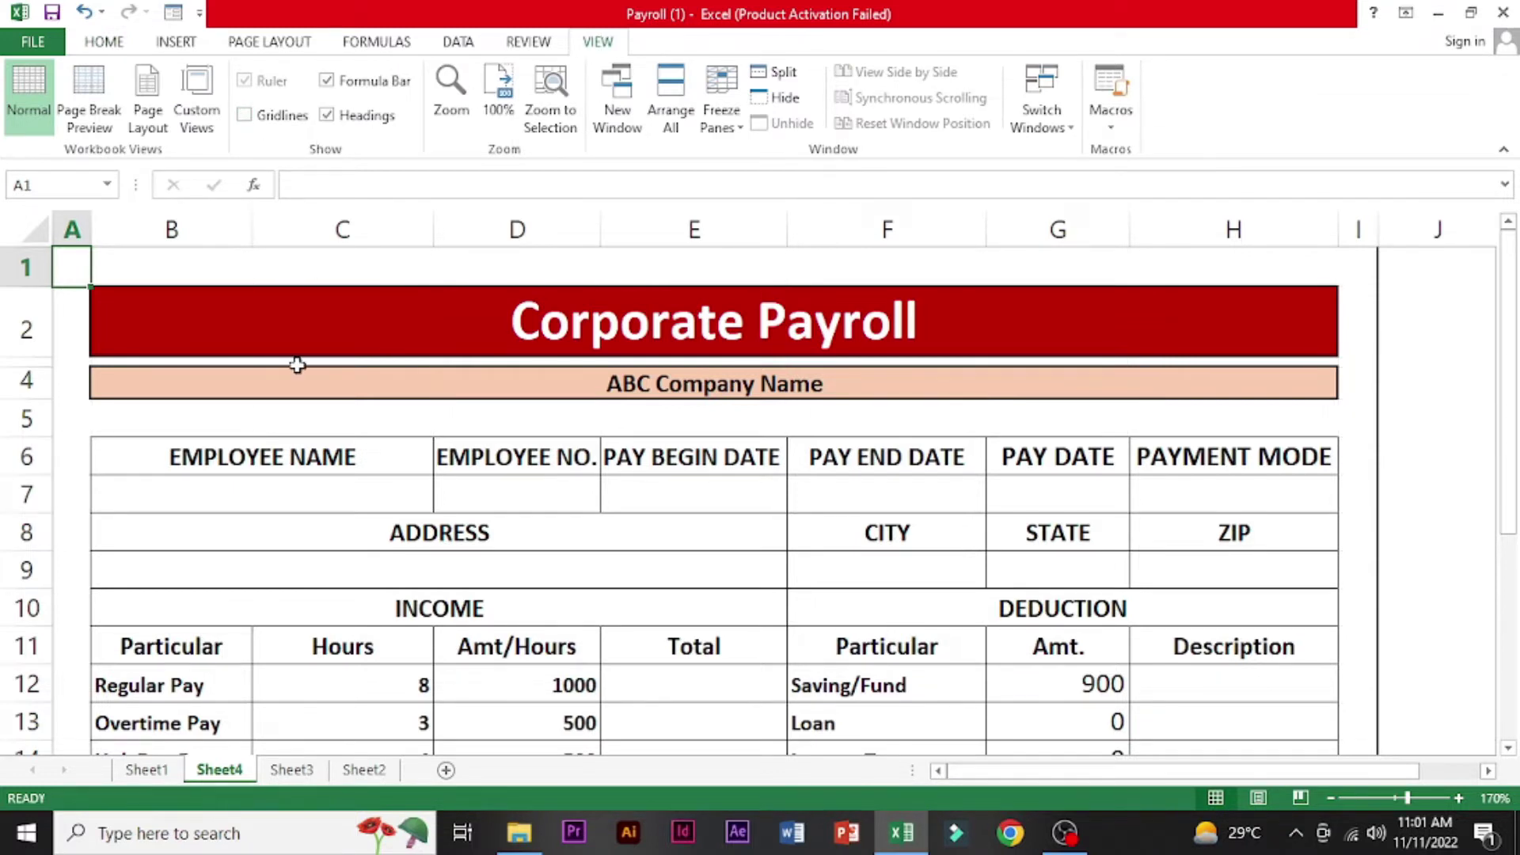
pyautogui.click(285, 458)
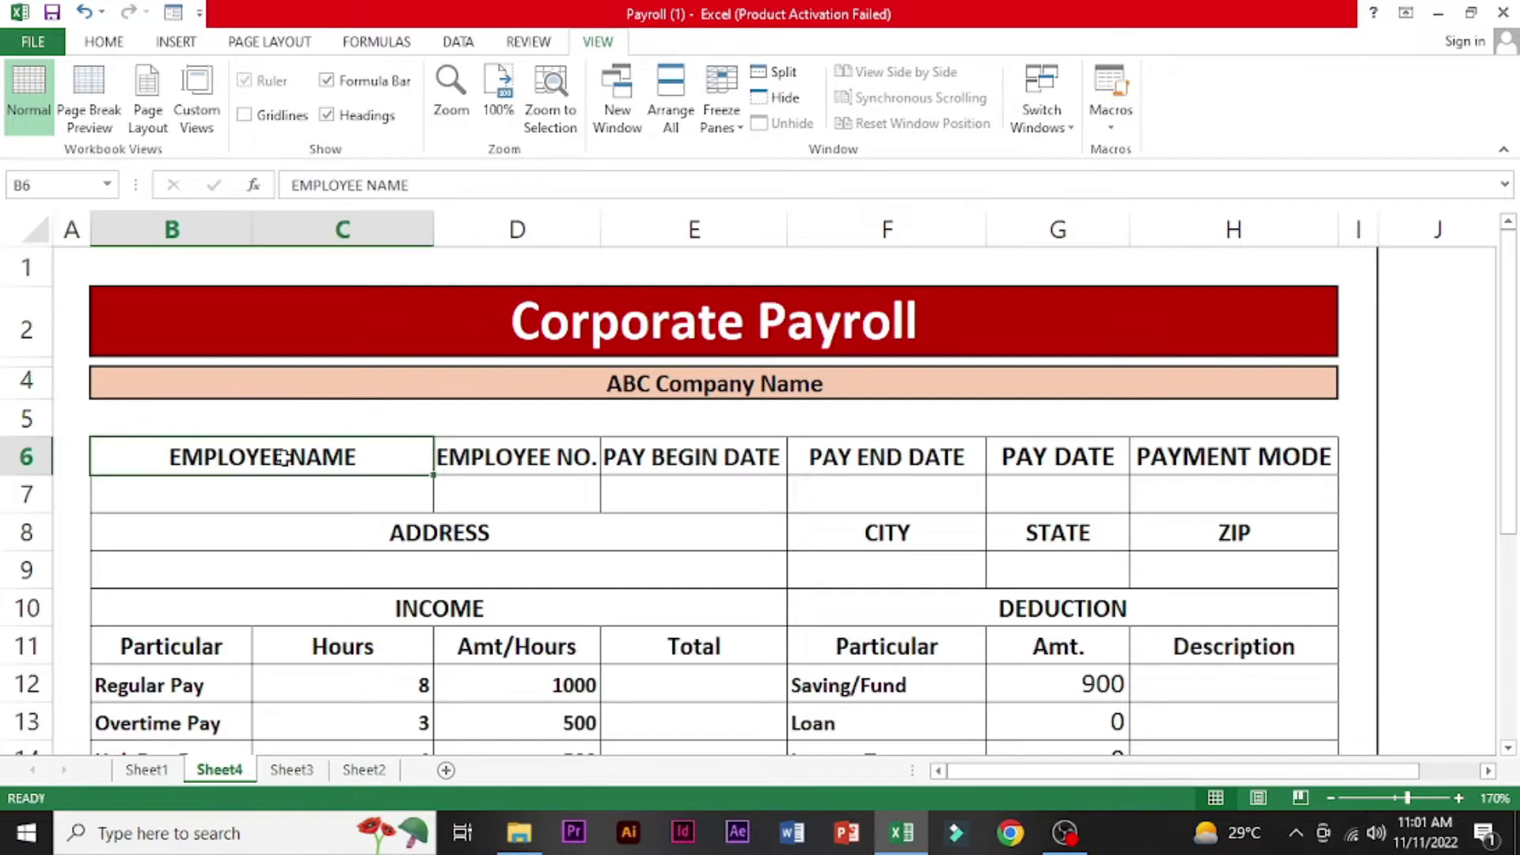
pyautogui.moveTo(331, 457); pyautogui.dragTo(1251, 441)
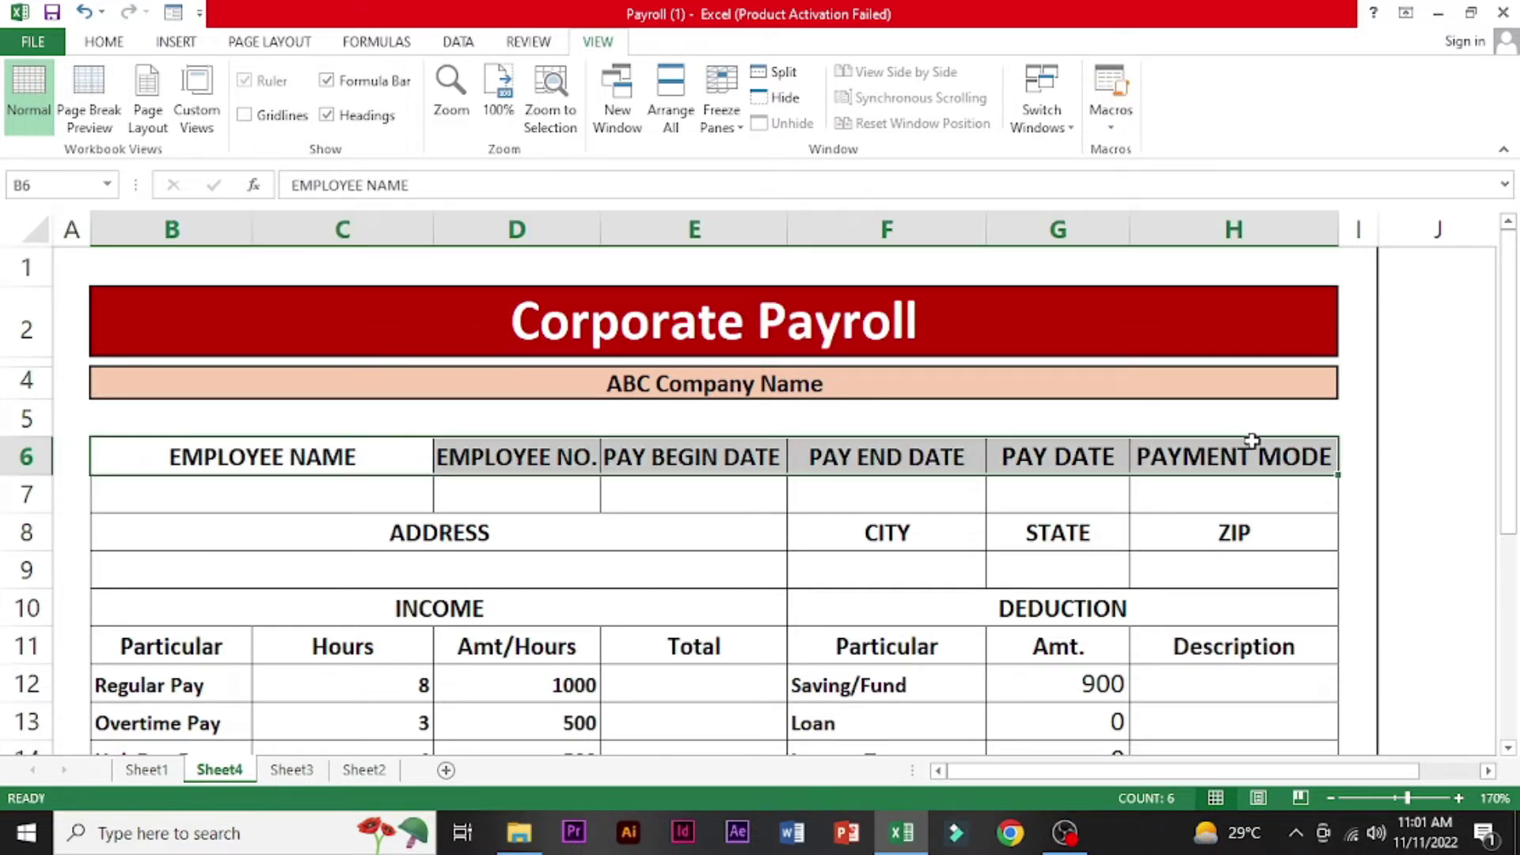
# - Give the row 6 employee headers a red fill with white text
pyautogui.click(327, 115)
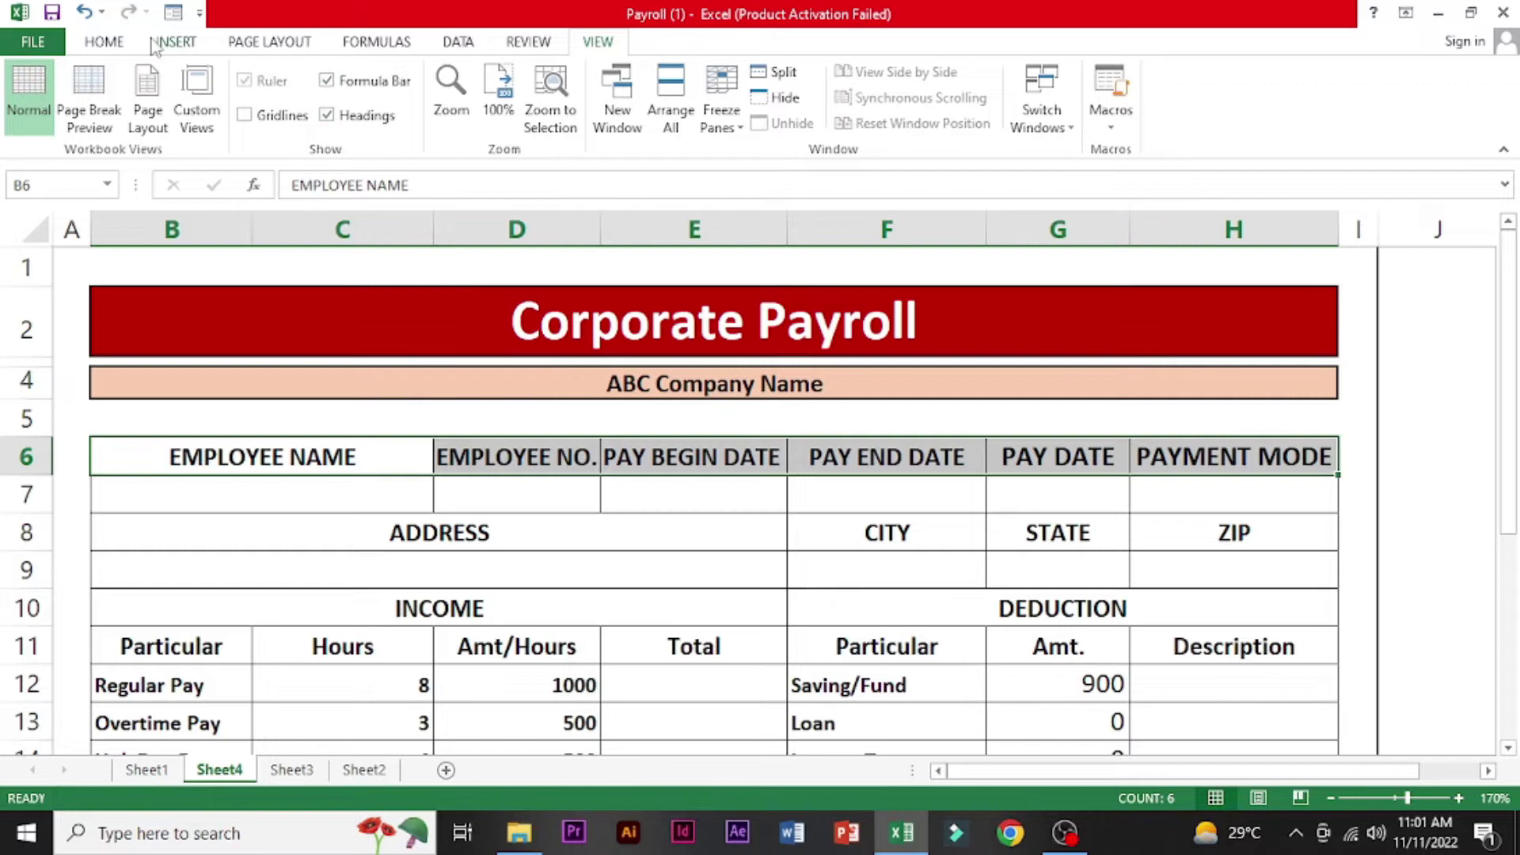
pyautogui.click(103, 43)
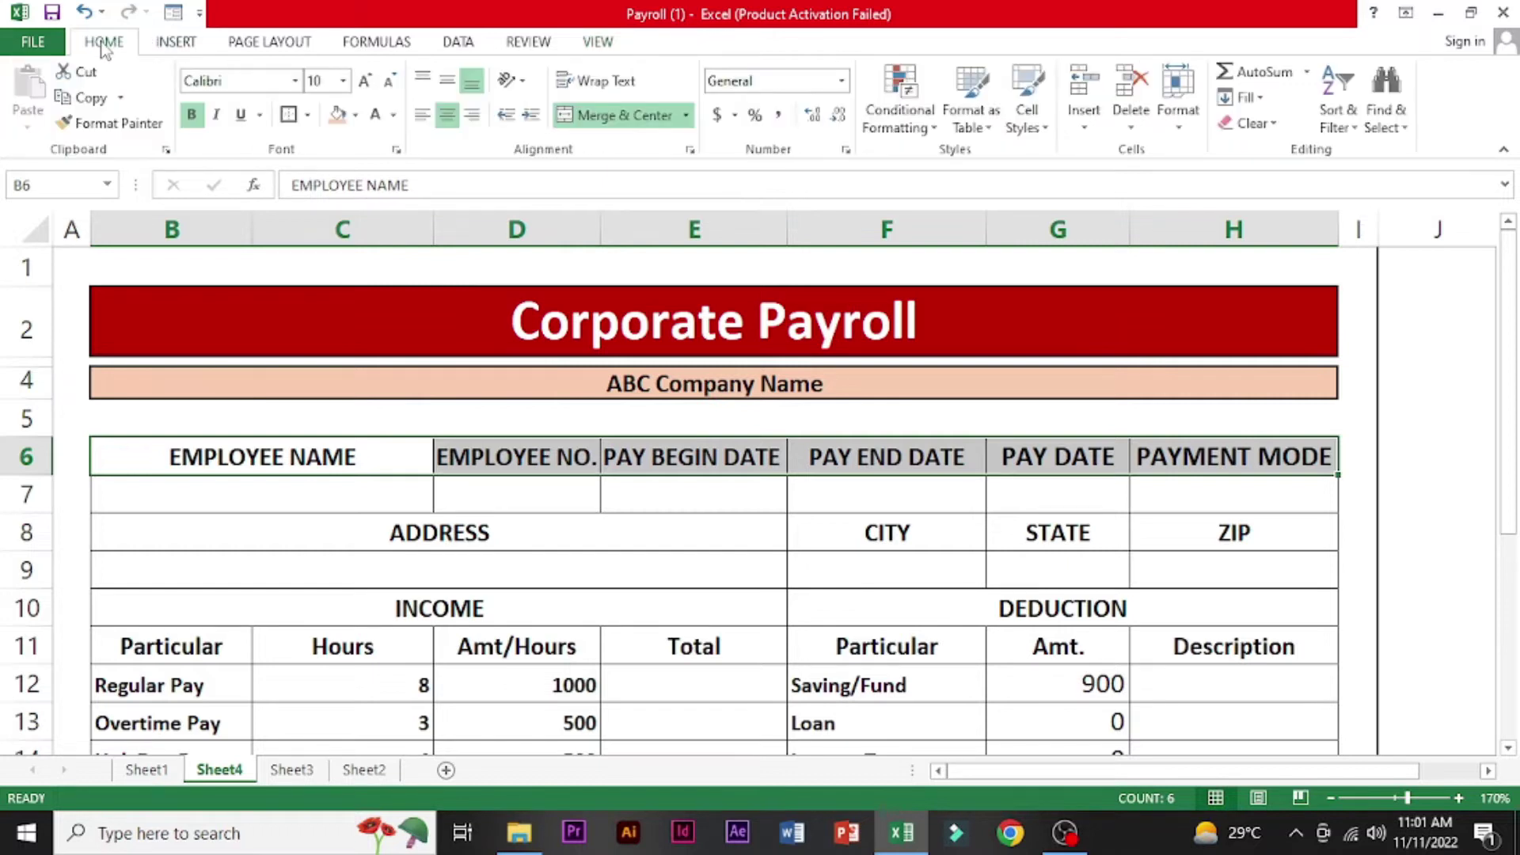
pyautogui.click(356, 117)
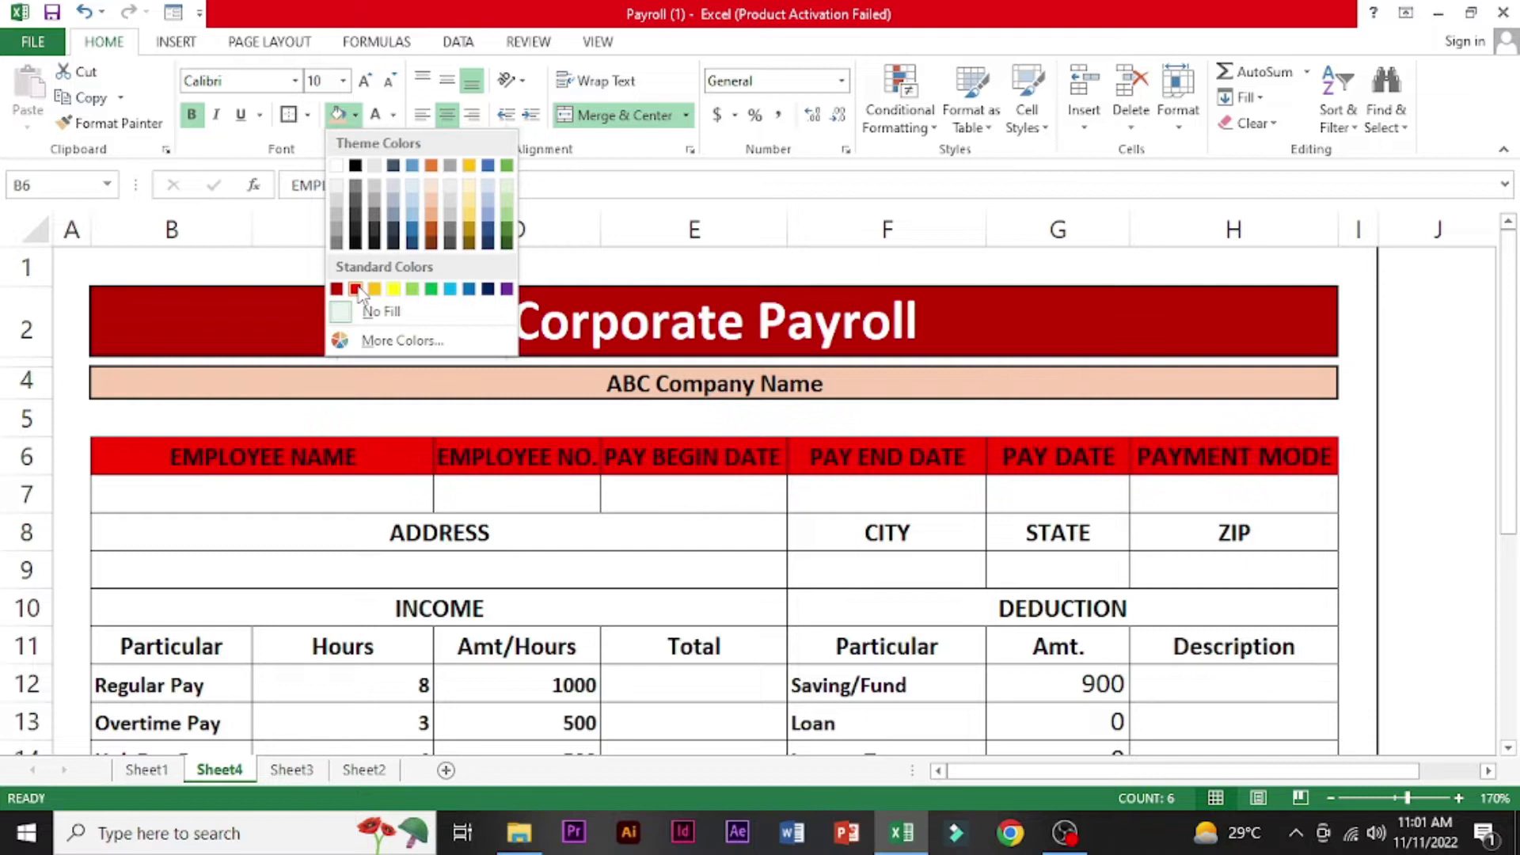
pyautogui.click(355, 289)
pyautogui.click(376, 117)
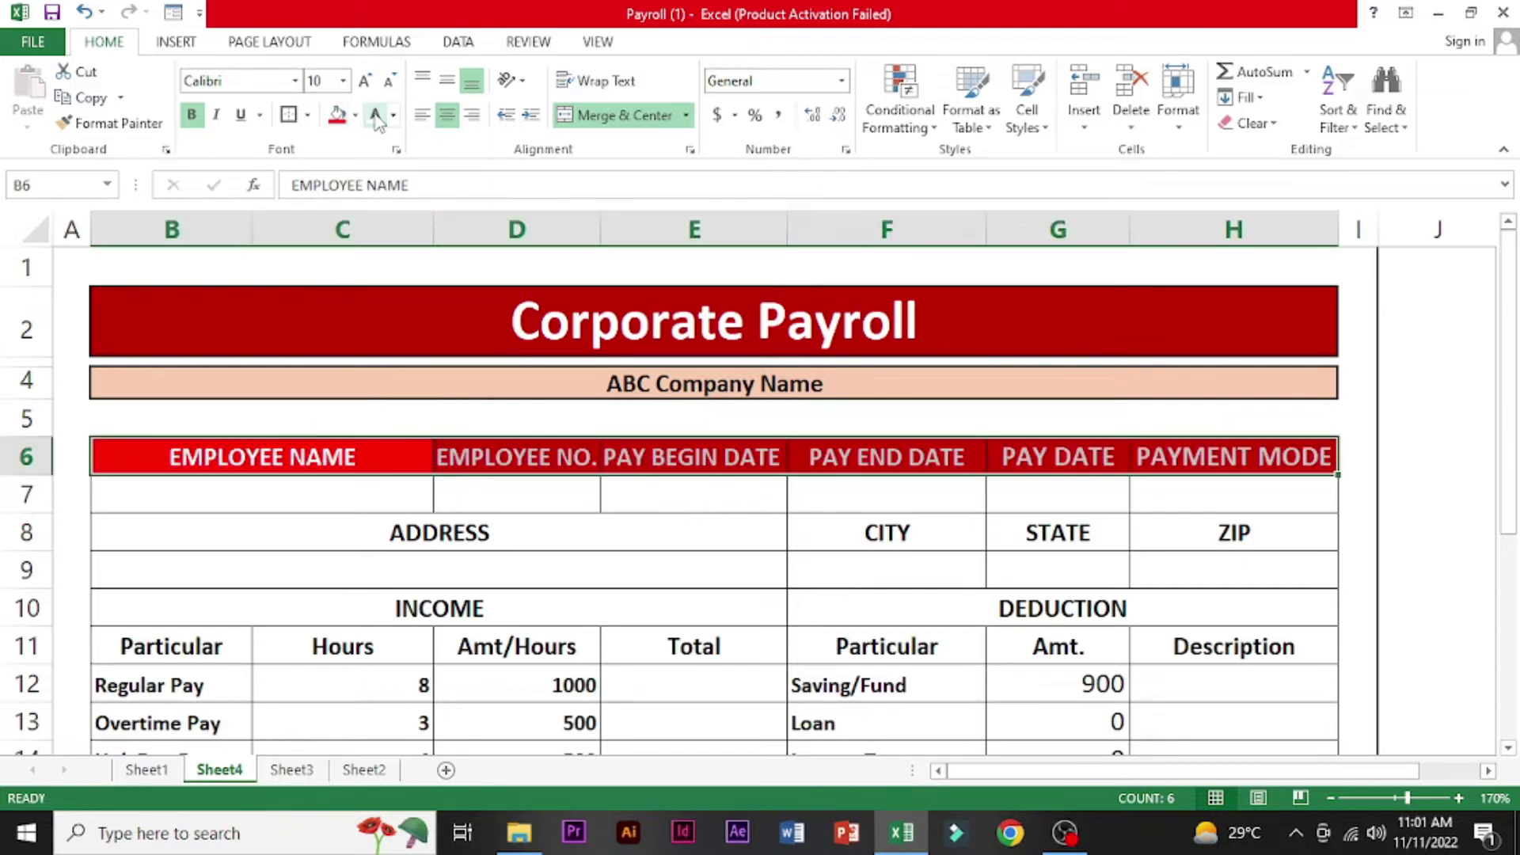
# - Widen columns D and E to fit their headers
pyautogui.moveTo(600, 231); pyautogui.dragTo(620, 236)
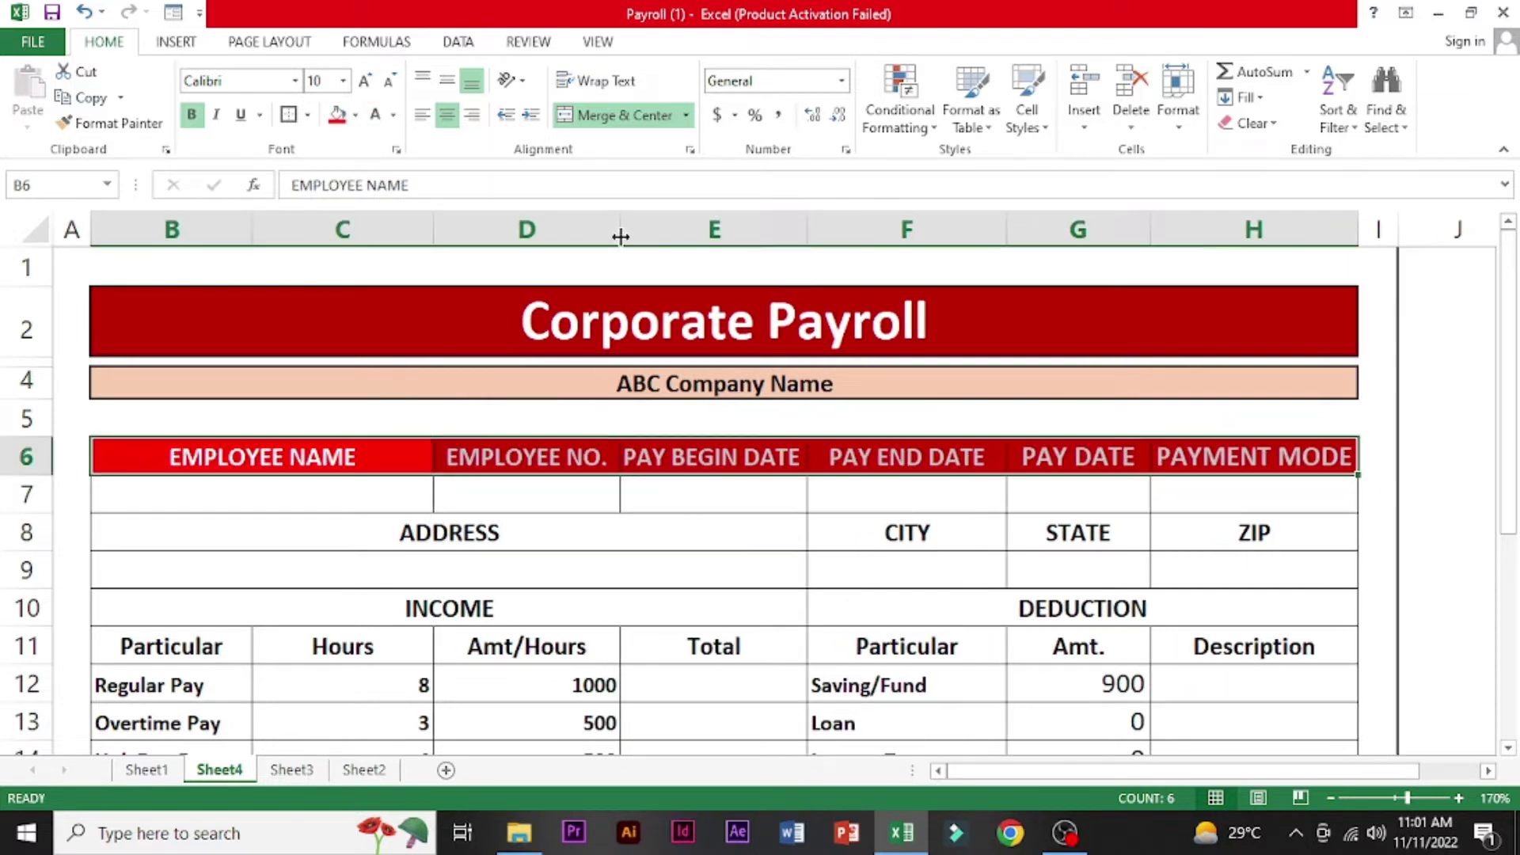
pyautogui.moveTo(804, 235); pyautogui.dragTo(819, 235)
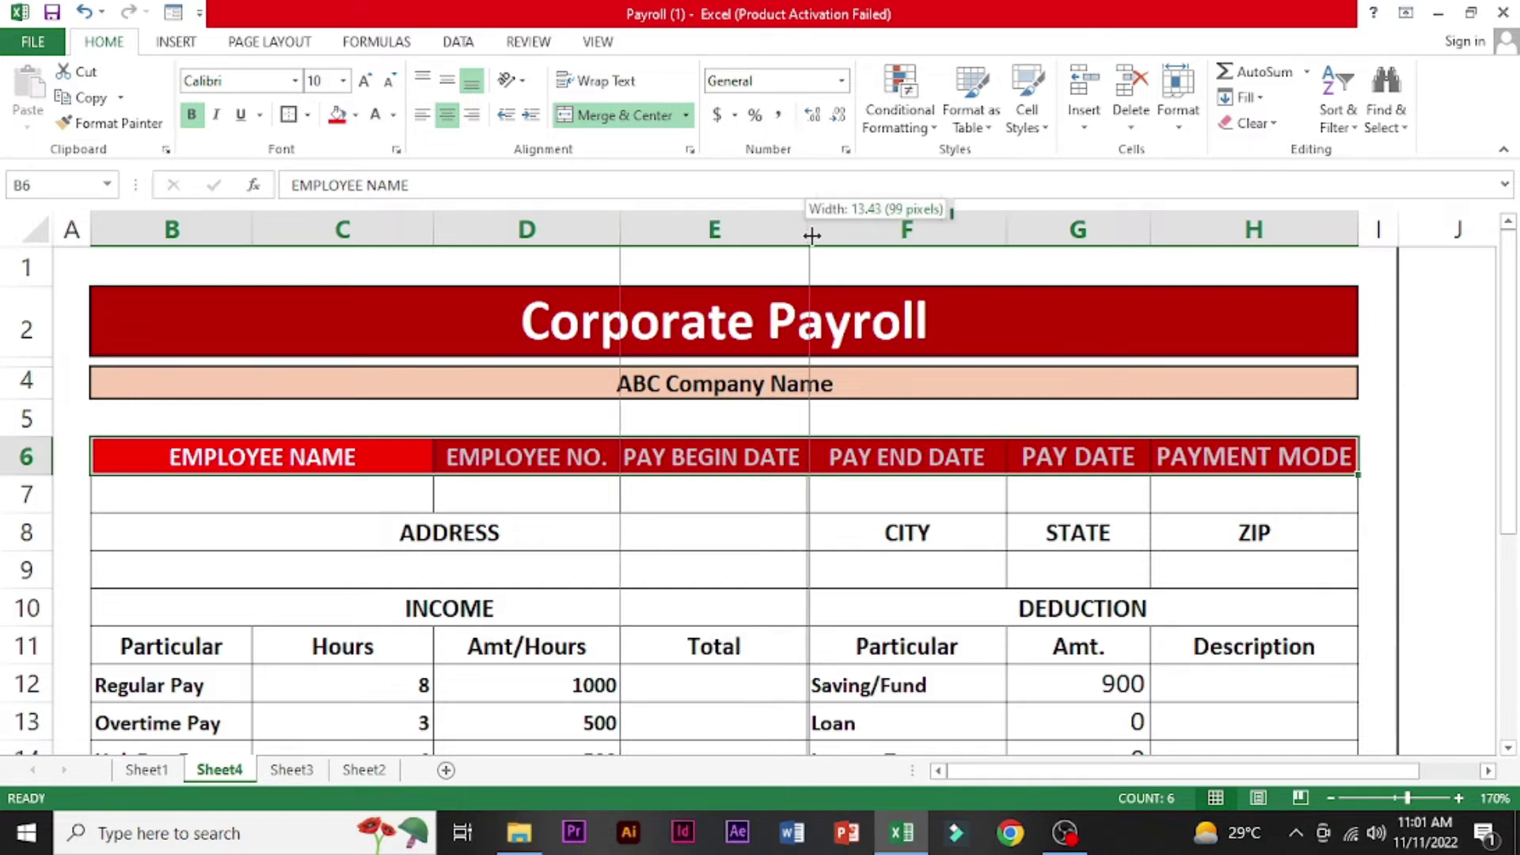
pyautogui.click(451, 538)
# - Color the B8:H8 address headers with red fill and white font, matching row 6
pyautogui.moveTo(685, 549); pyautogui.dragTo(1303, 529)
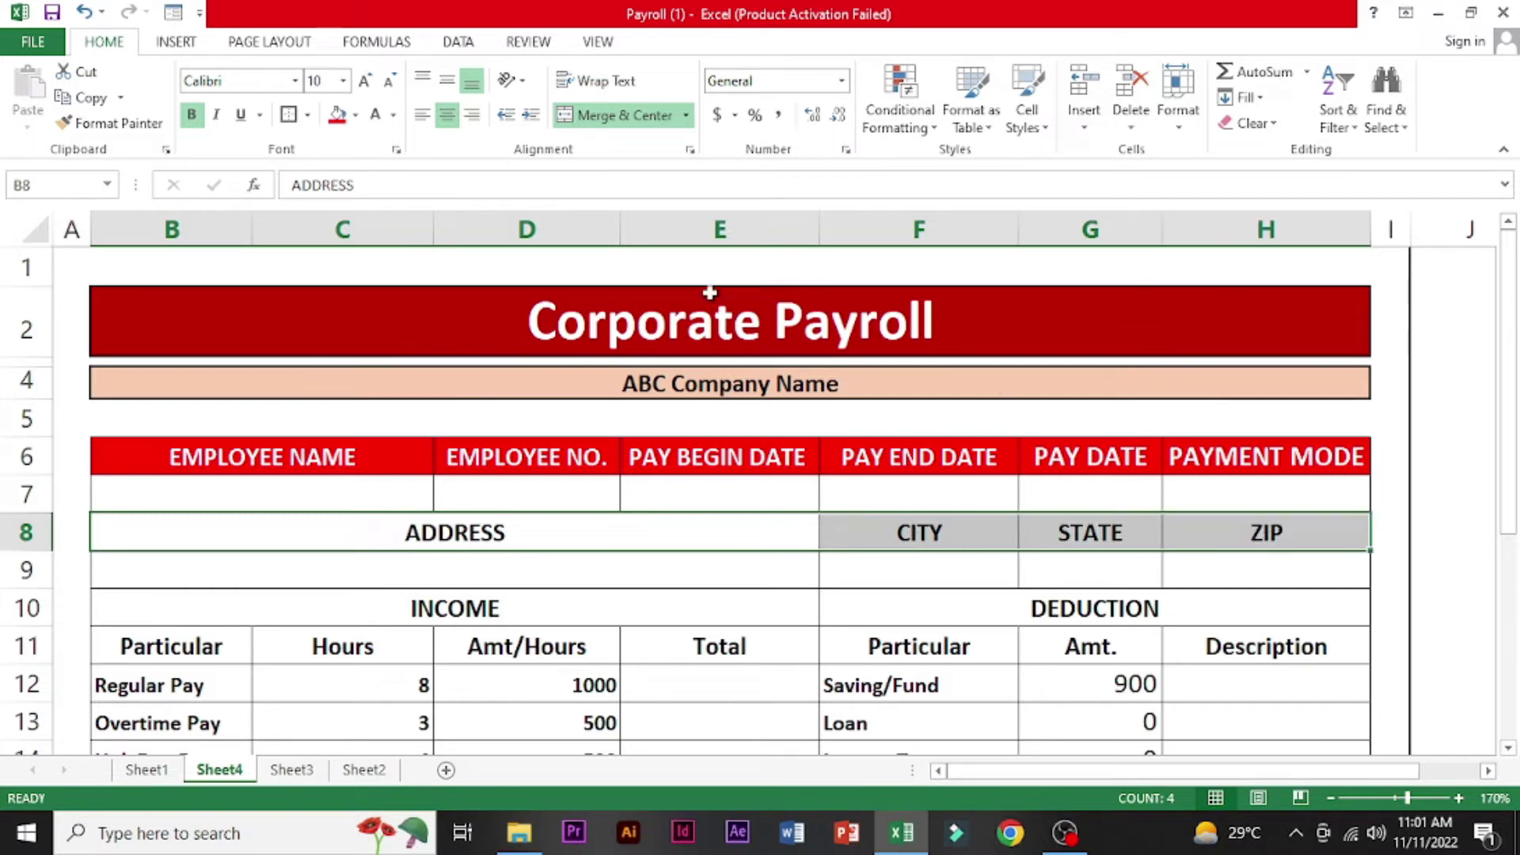
pyautogui.click(337, 115)
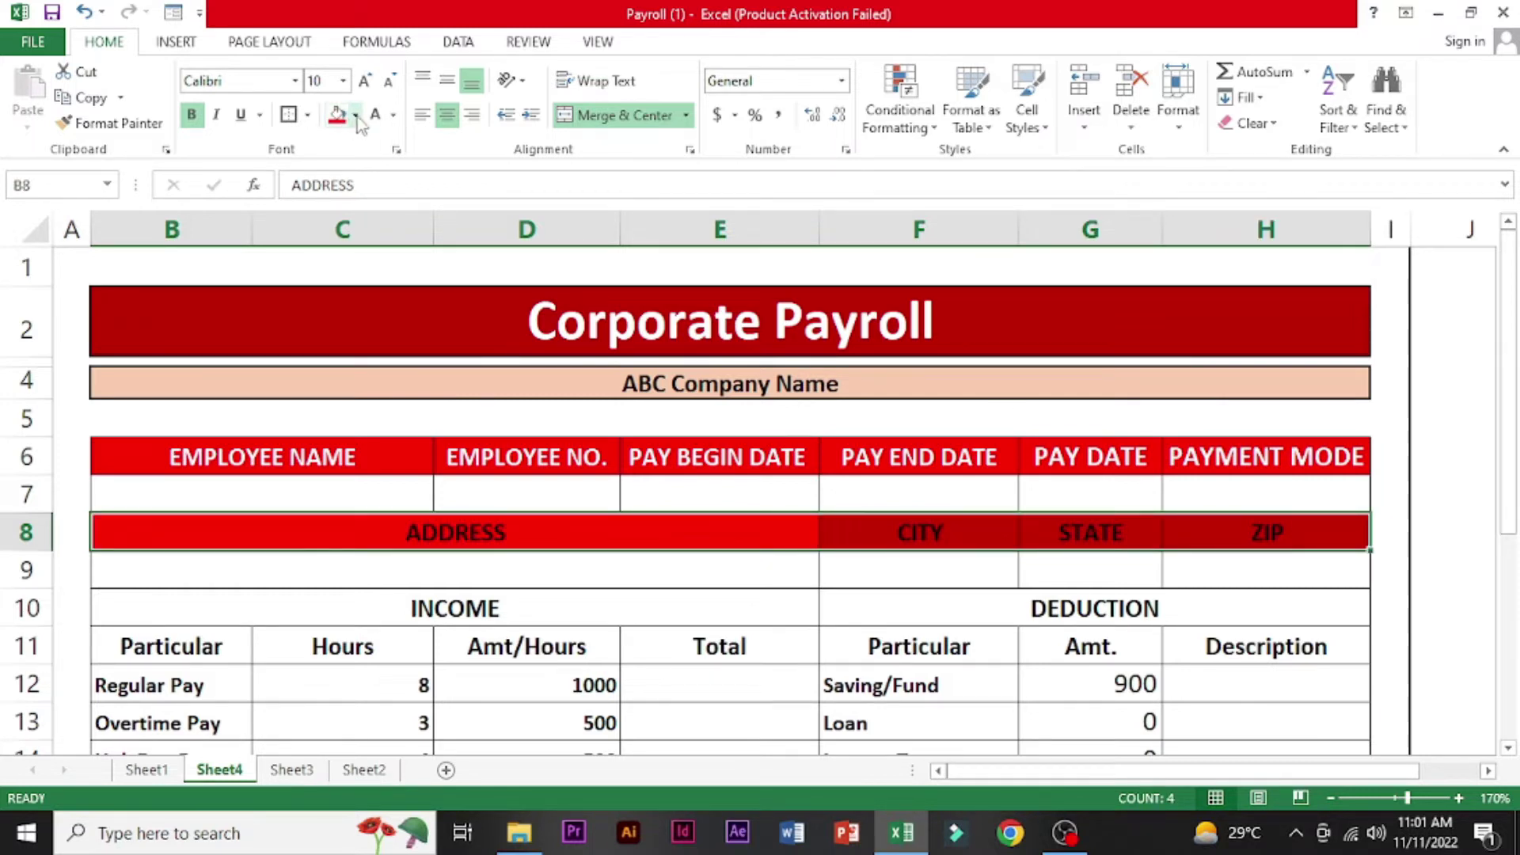
pyautogui.click(356, 117)
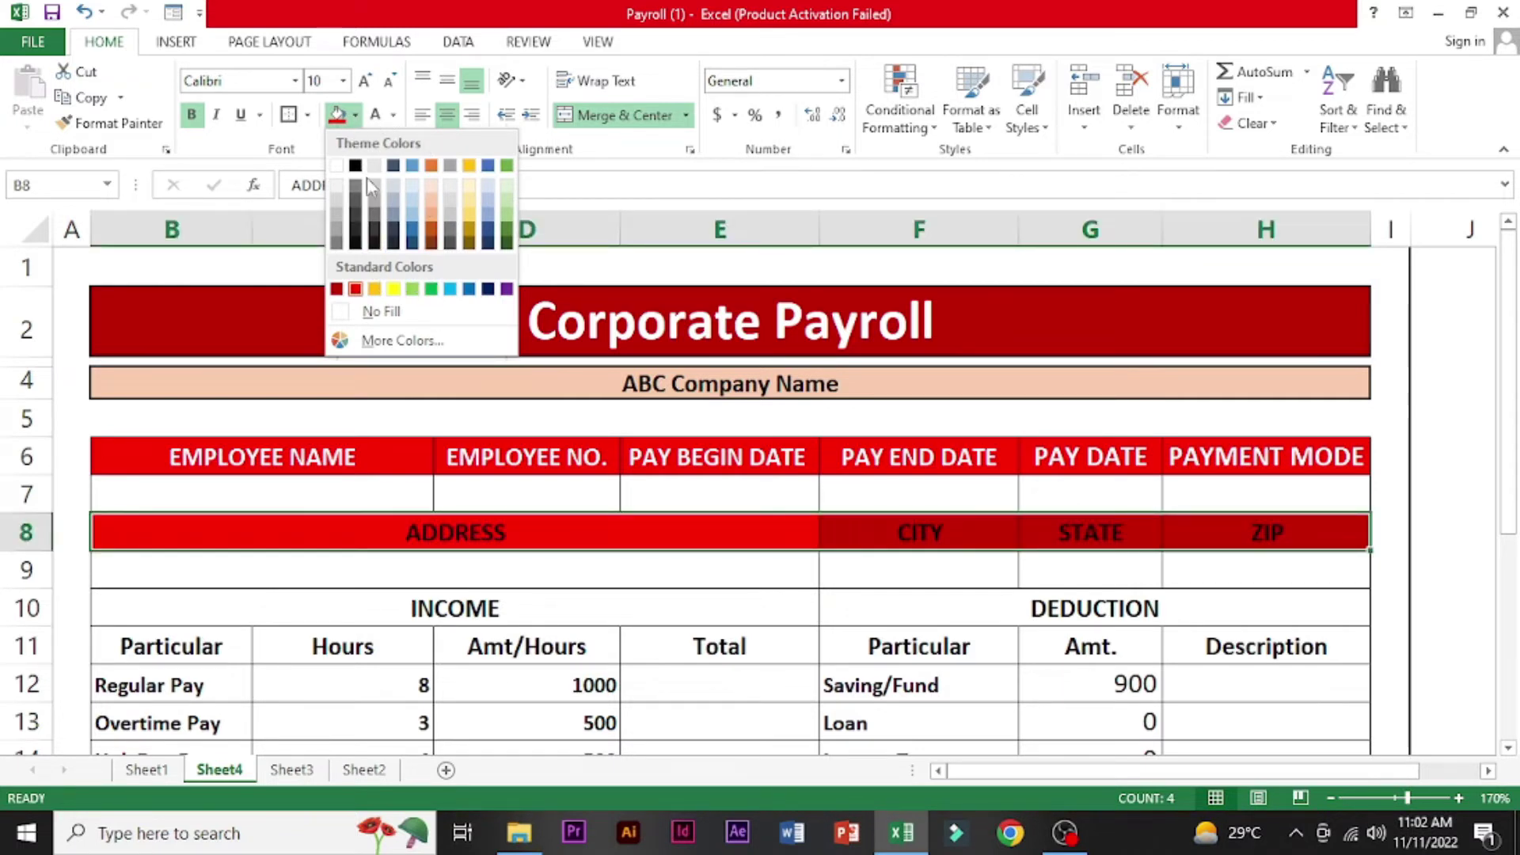
pyautogui.click(355, 290)
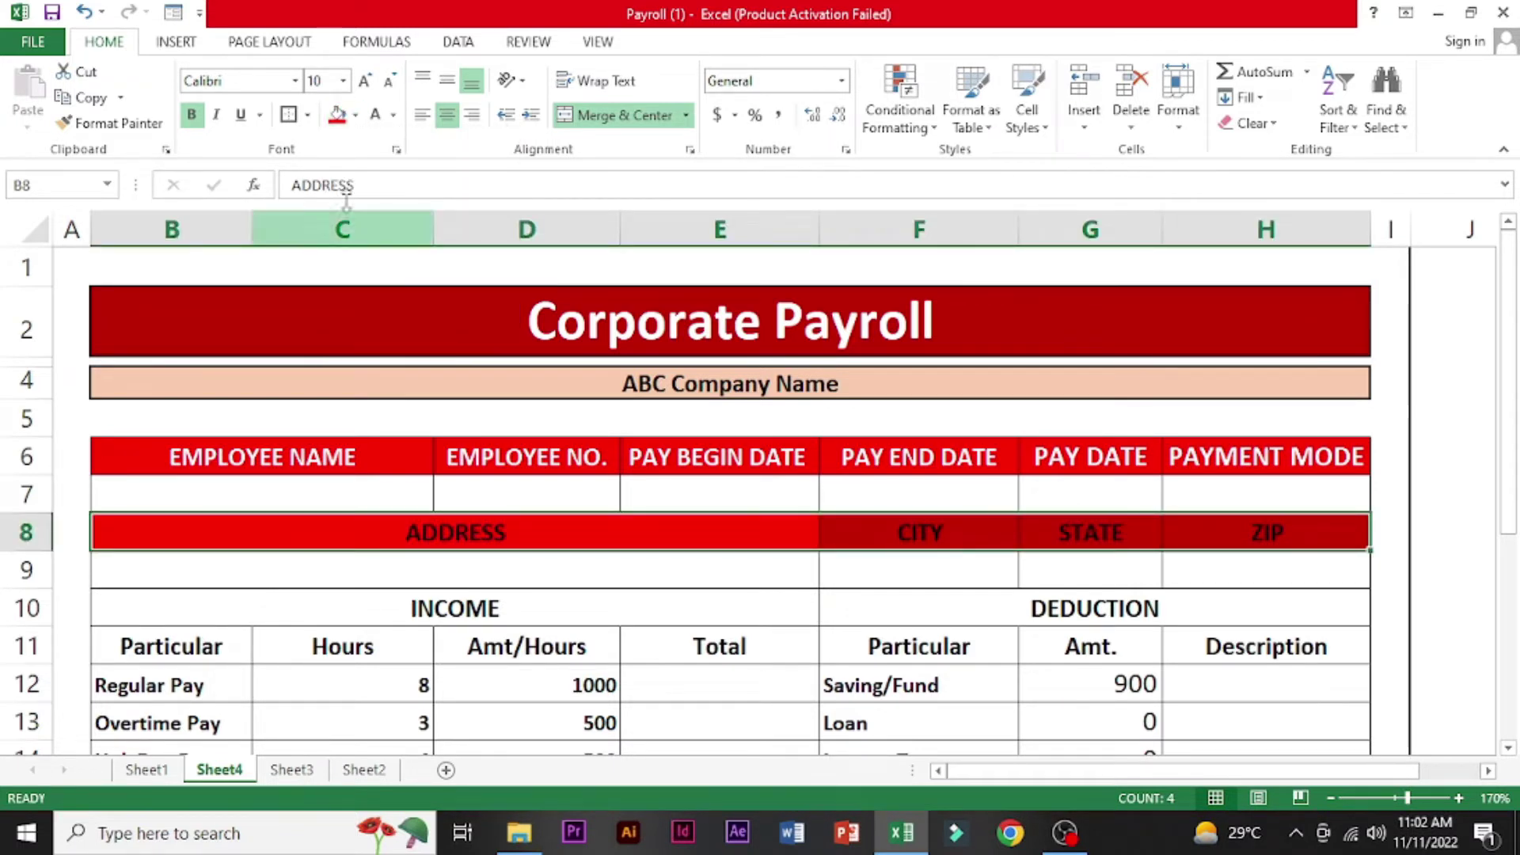
pyautogui.click(377, 119)
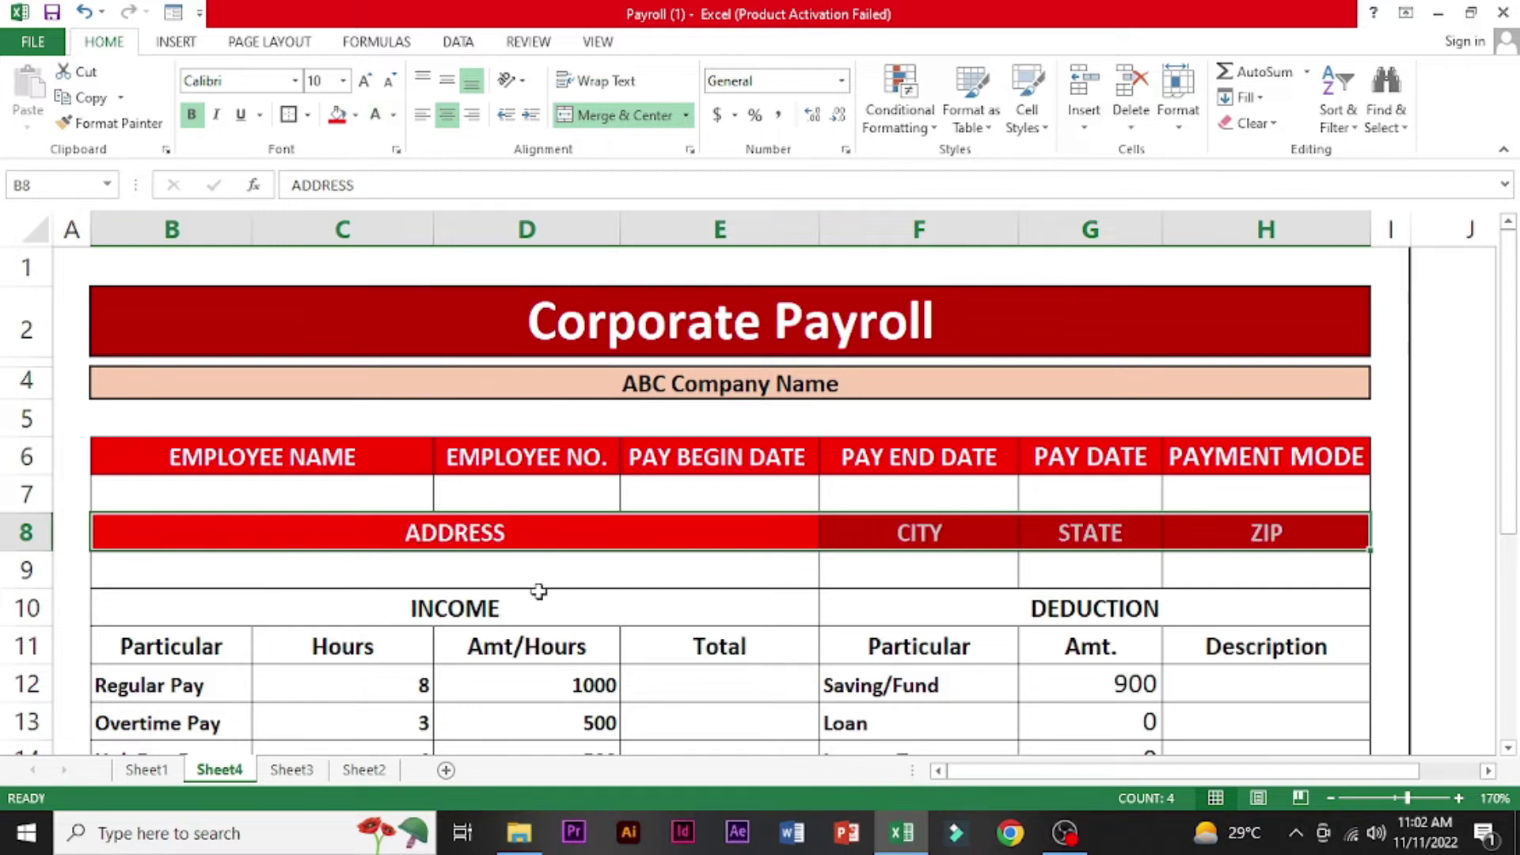
pyautogui.click(592, 685)
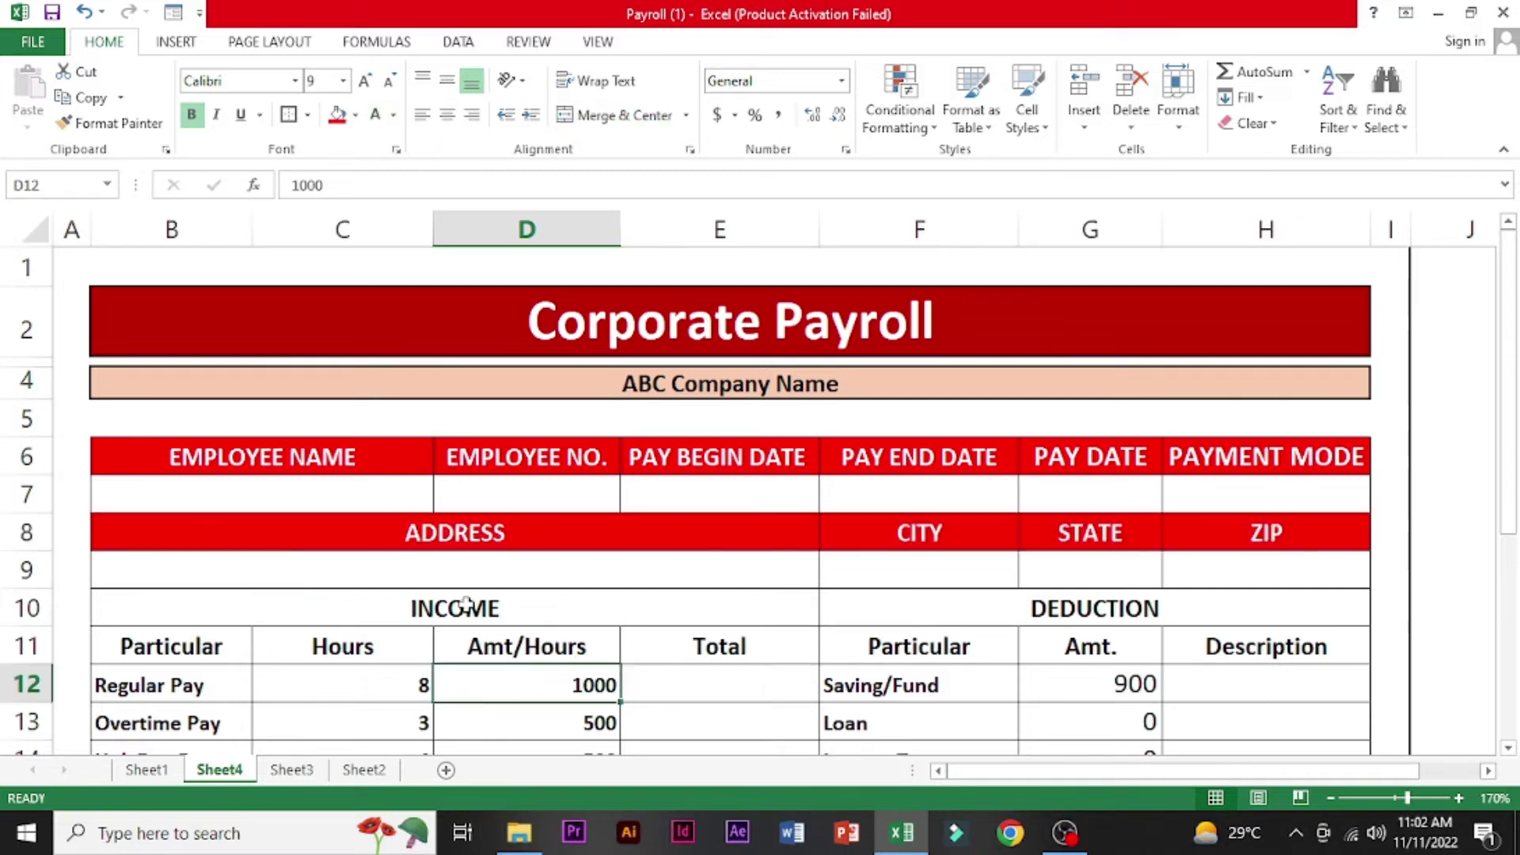
pyautogui.click(467, 605)
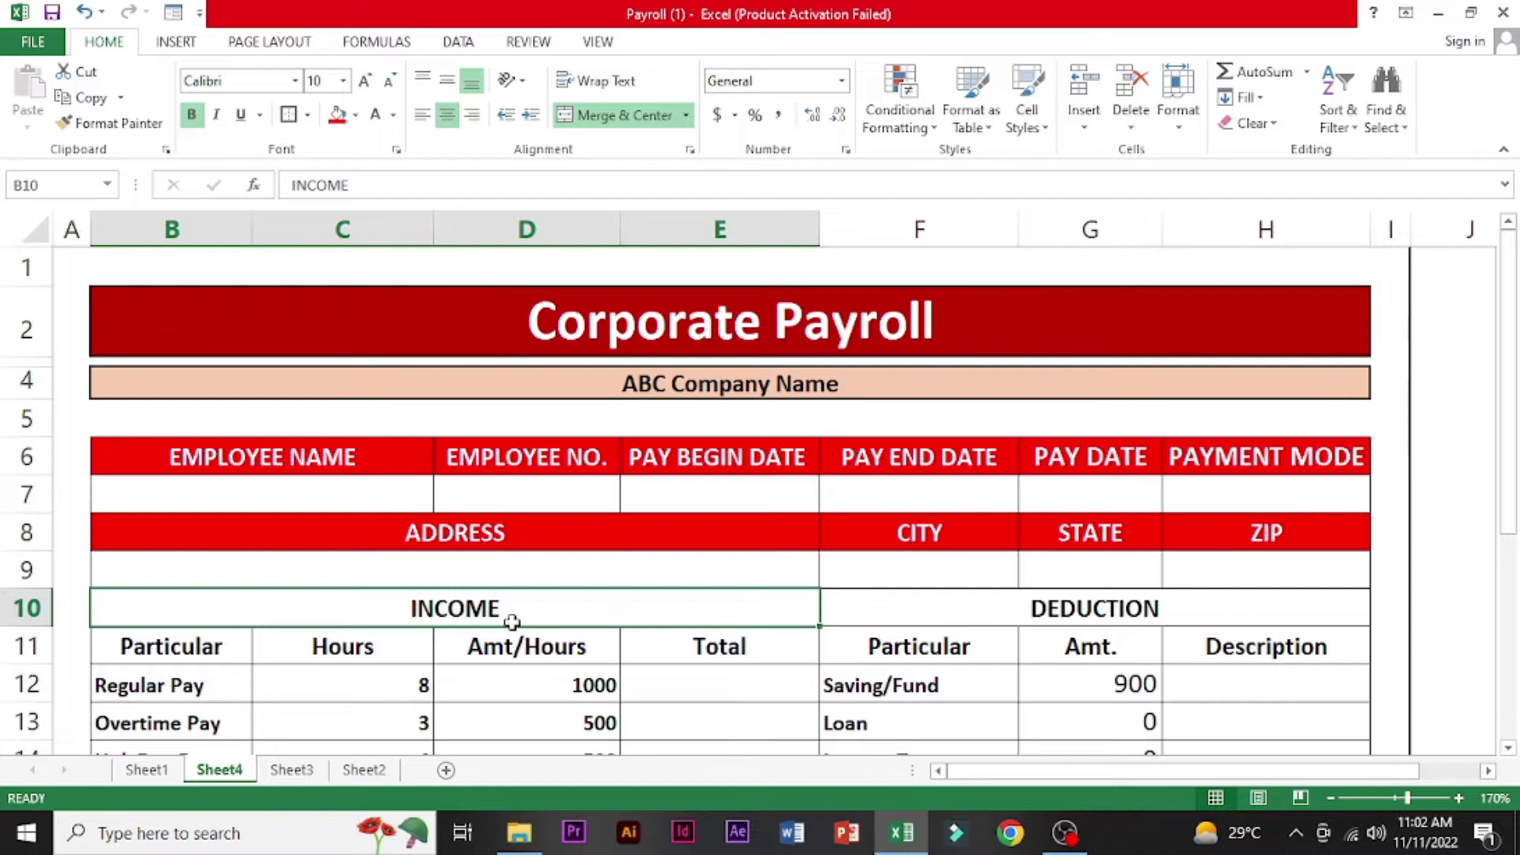
# - Fill the INCOME and DEDUCTION heading cells in row 10 with light orange
pyautogui.moveTo(513, 622); pyautogui.dragTo(863, 634)
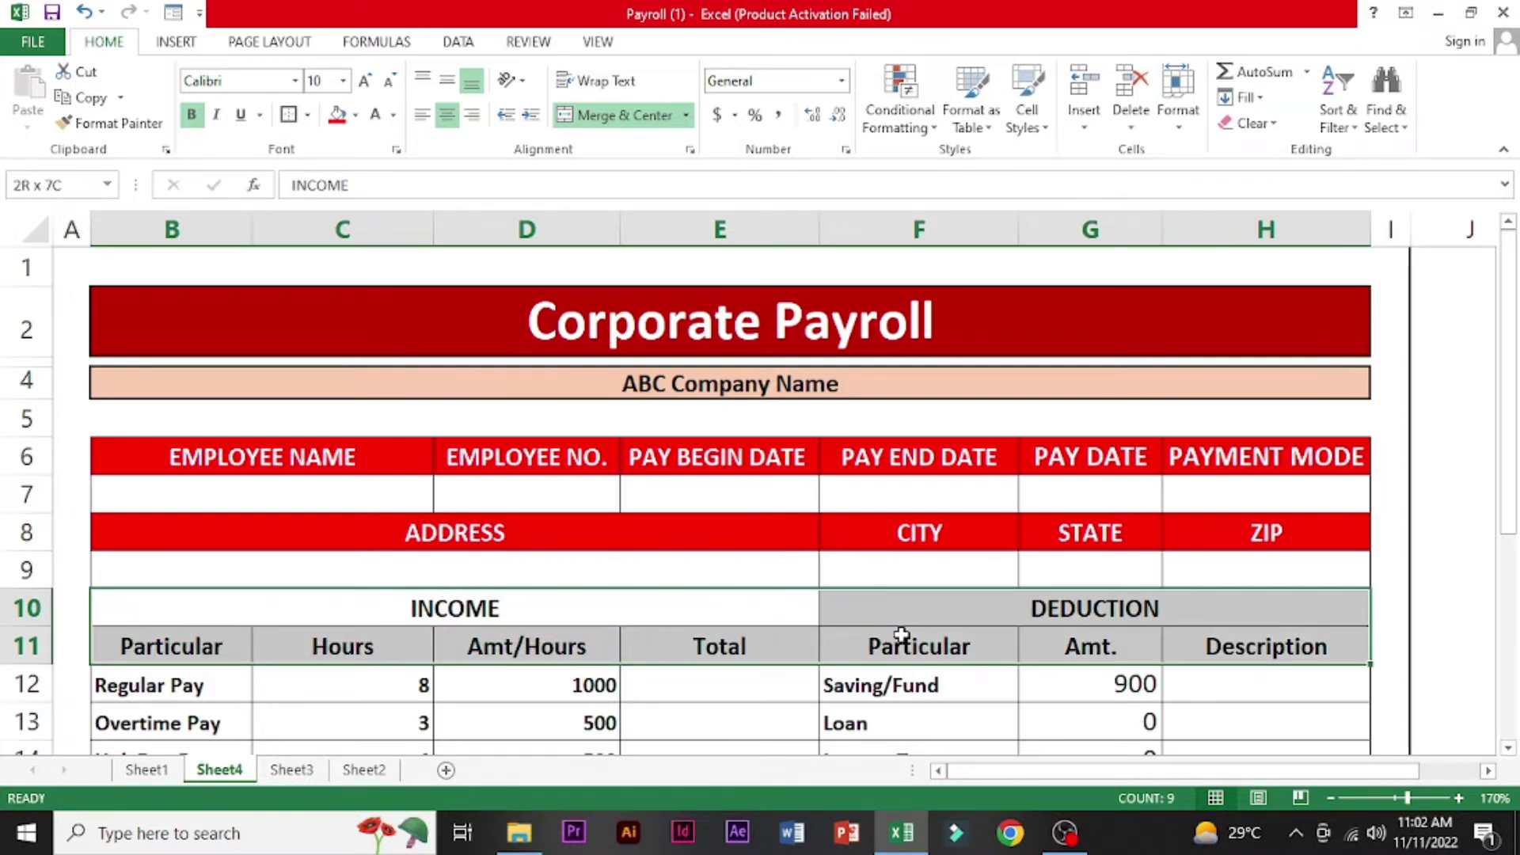
pyautogui.click(689, 627)
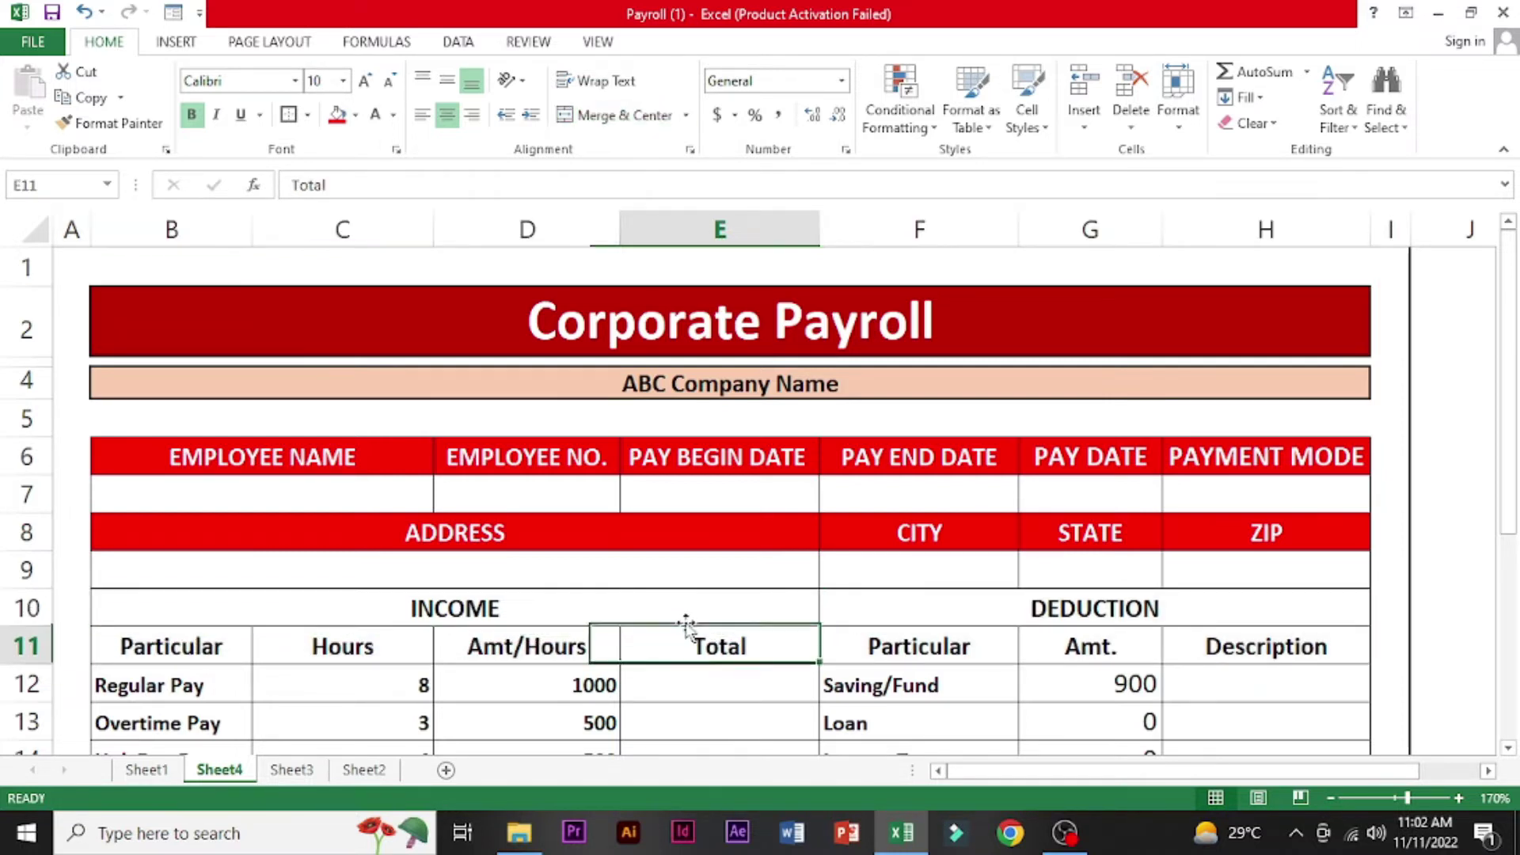
pyautogui.click(606, 608)
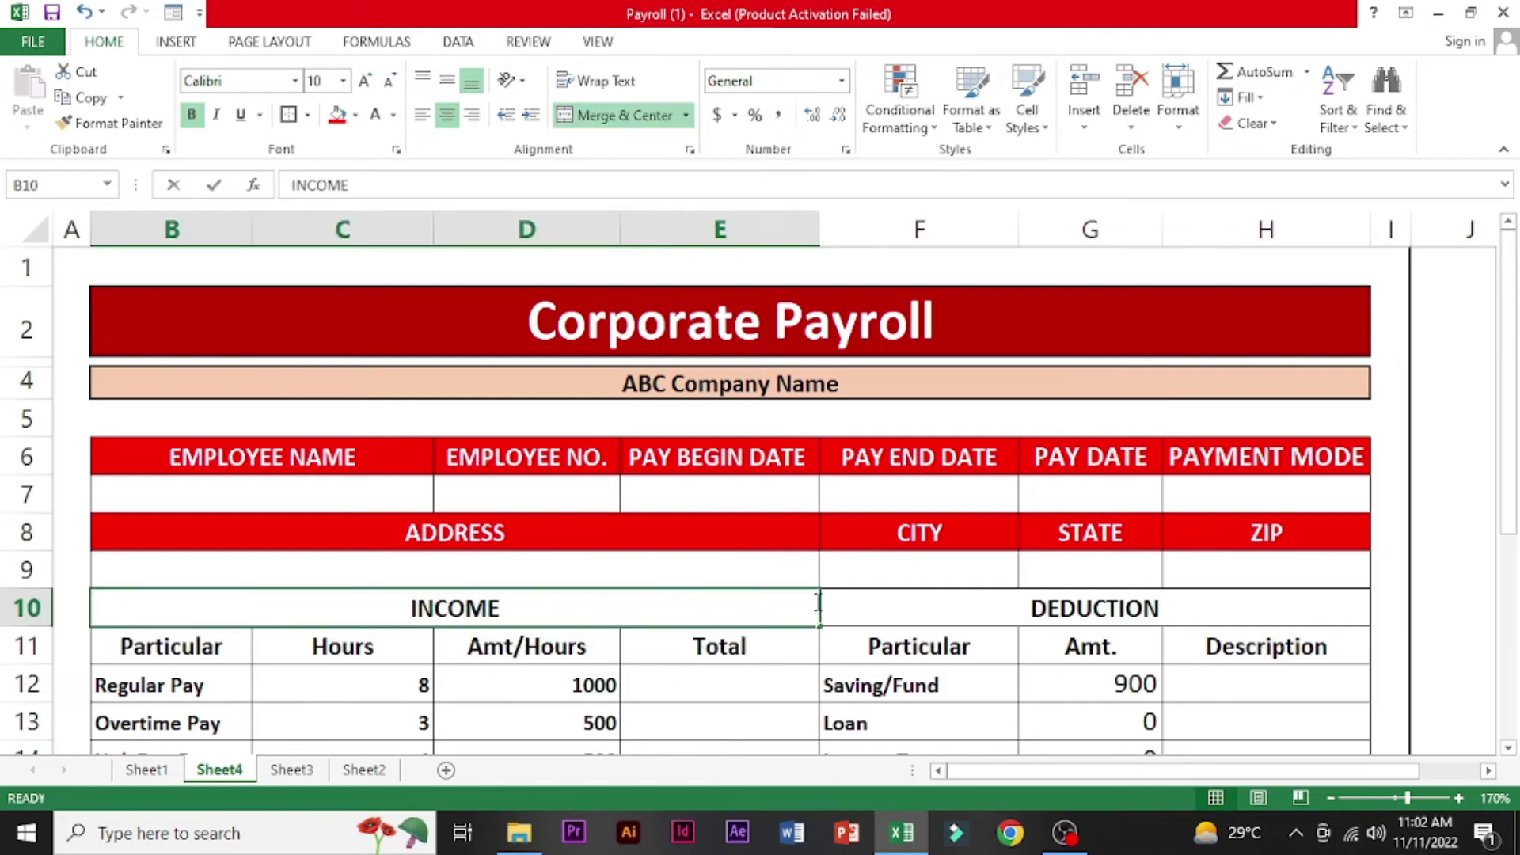
pyautogui.click(792, 691)
pyautogui.moveTo(792, 692)
pyautogui.mouseDown()
pyautogui.moveTo(723, 610)
pyautogui.moveTo(1024, 599)
pyautogui.mouseUp()
pyautogui.click(727, 614)
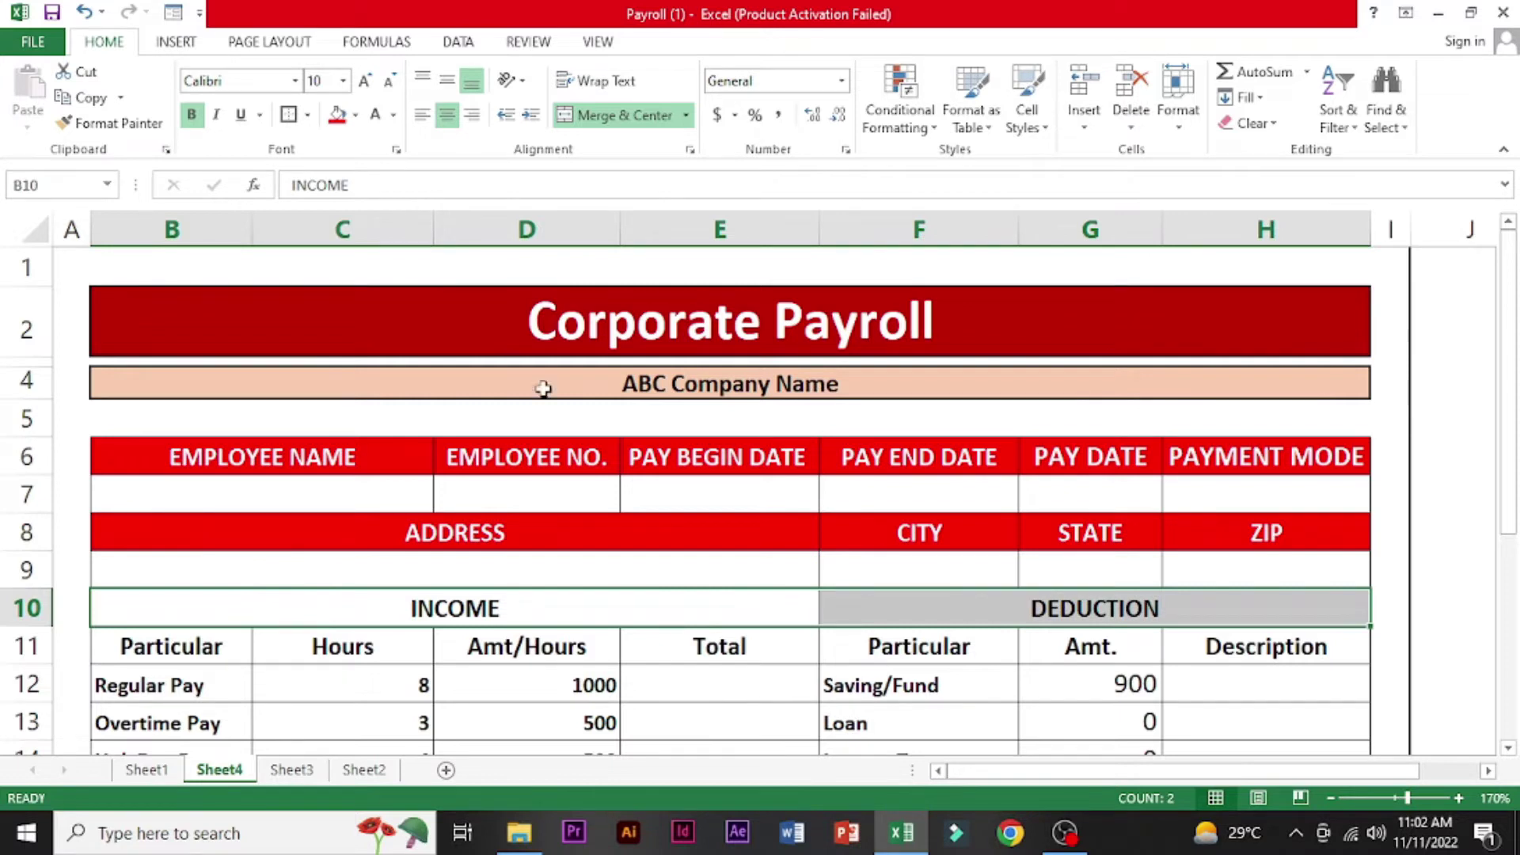
pyautogui.click(355, 114)
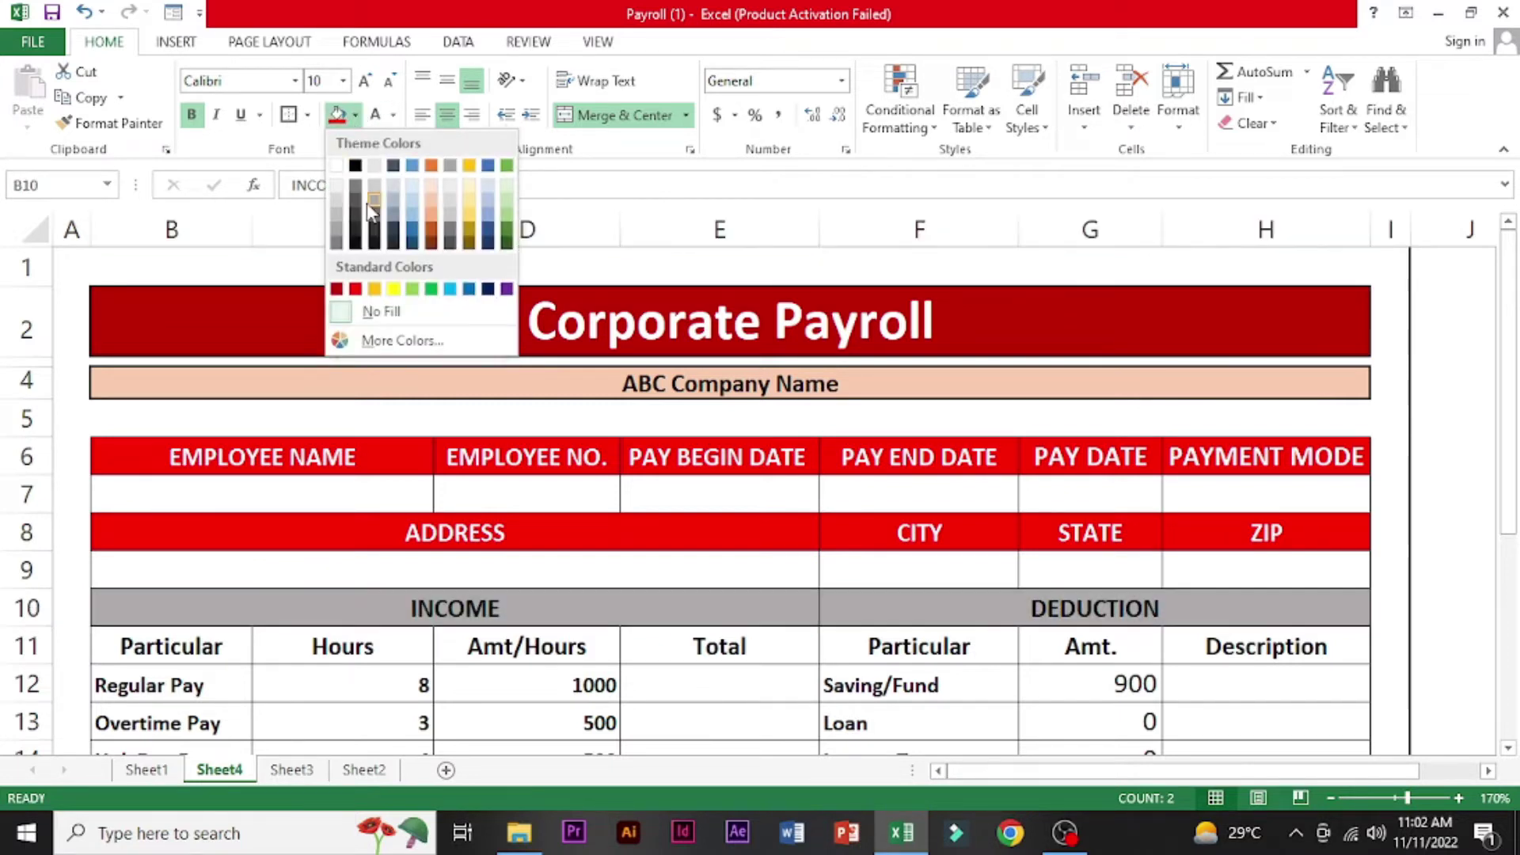
pyautogui.click(432, 223)
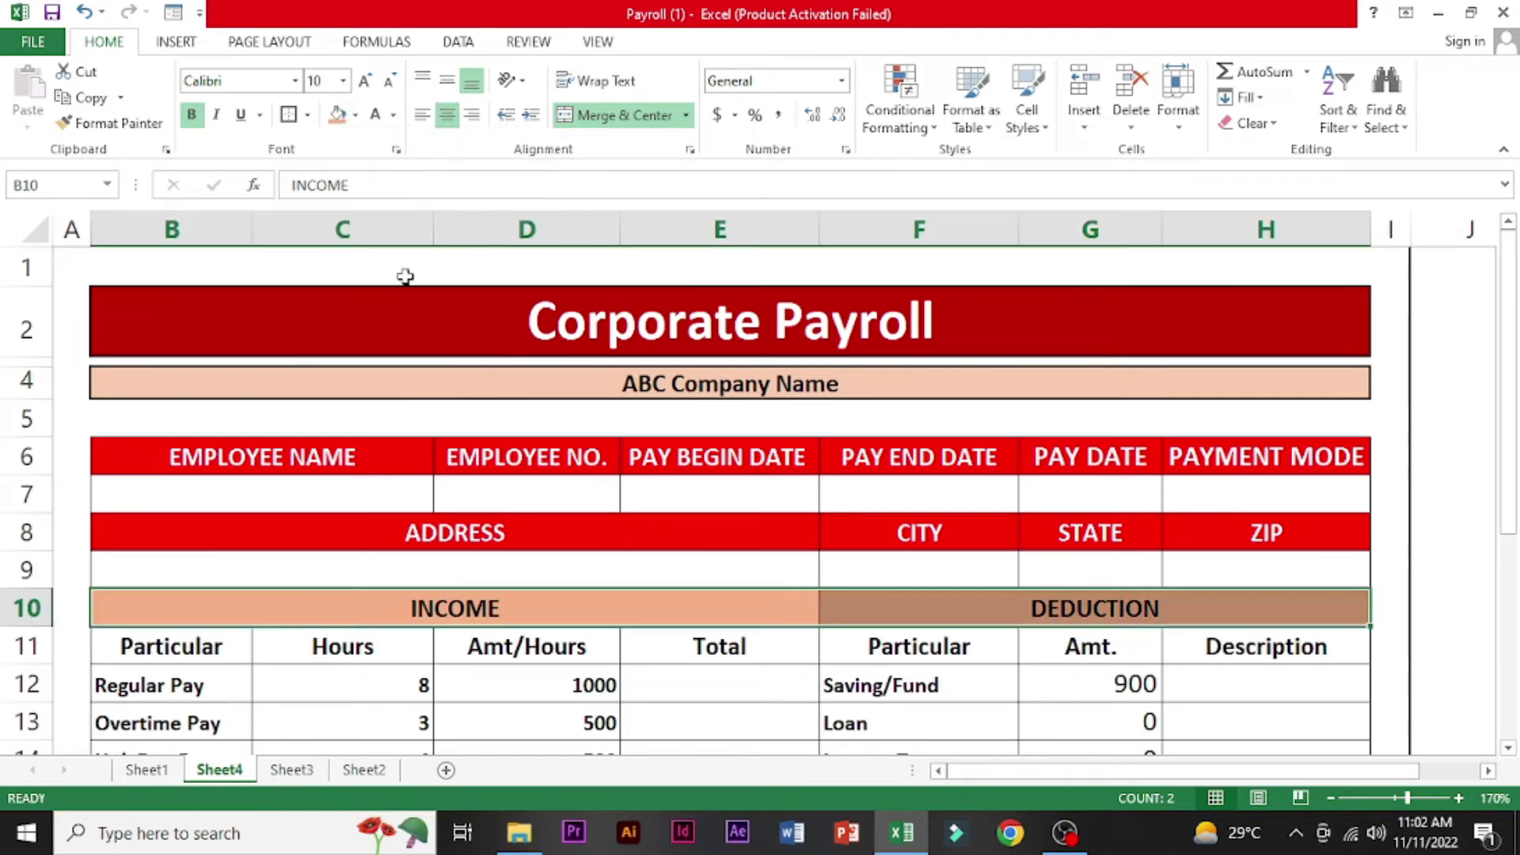
pyautogui.click(164, 647)
pyautogui.moveTo(164, 647); pyautogui.dragTo(1247, 641)
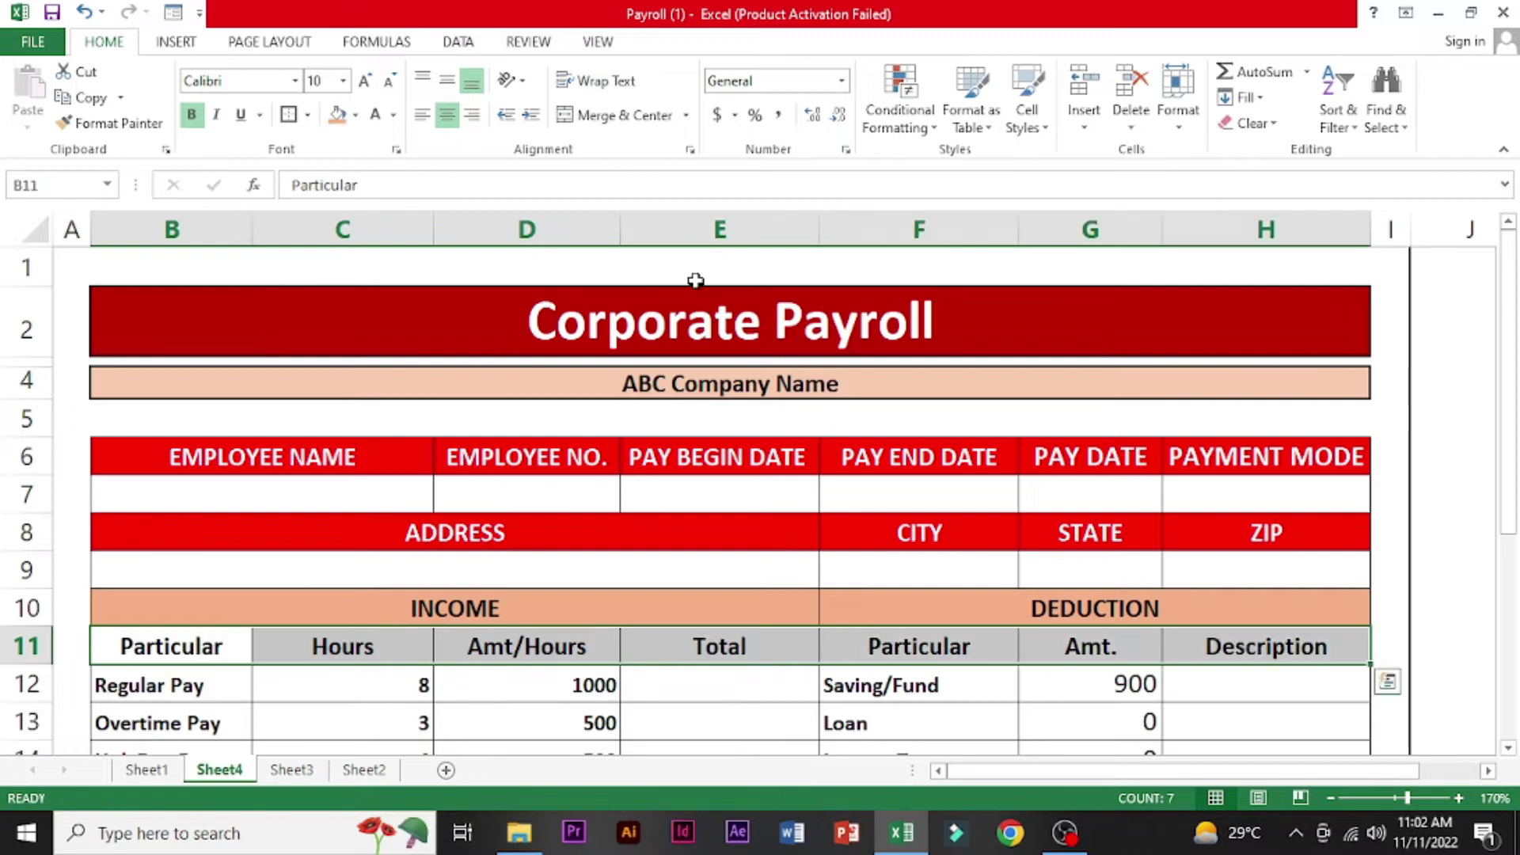
# - Fill the B11:H11 column headings, Particular through Description, with a peach theme color
pyautogui.click(355, 116)
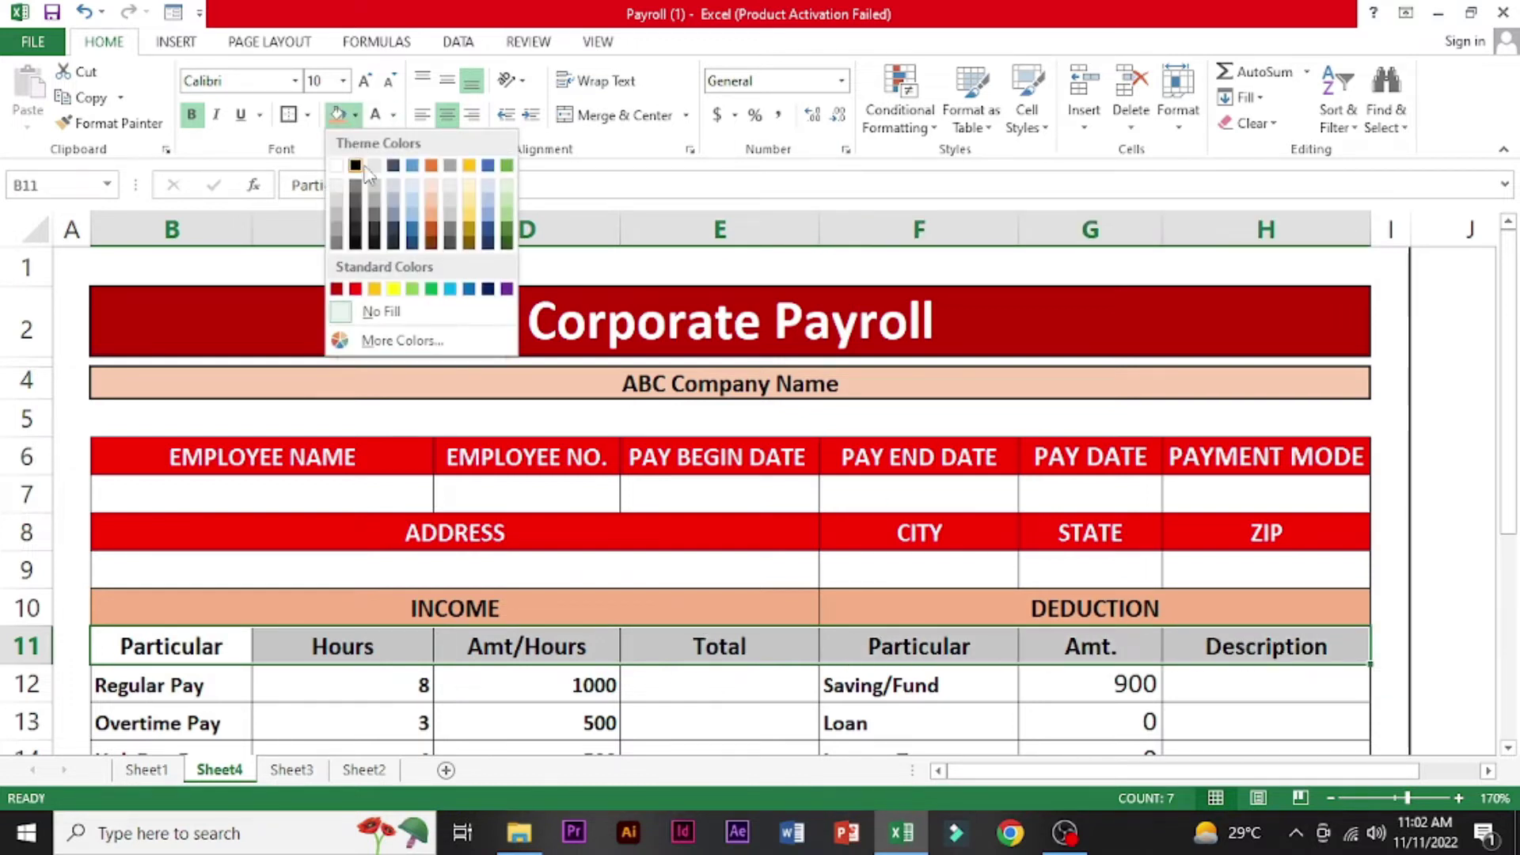
pyautogui.click(434, 212)
pyautogui.moveTo(1508, 238); pyautogui.dragTo(1509, 333)
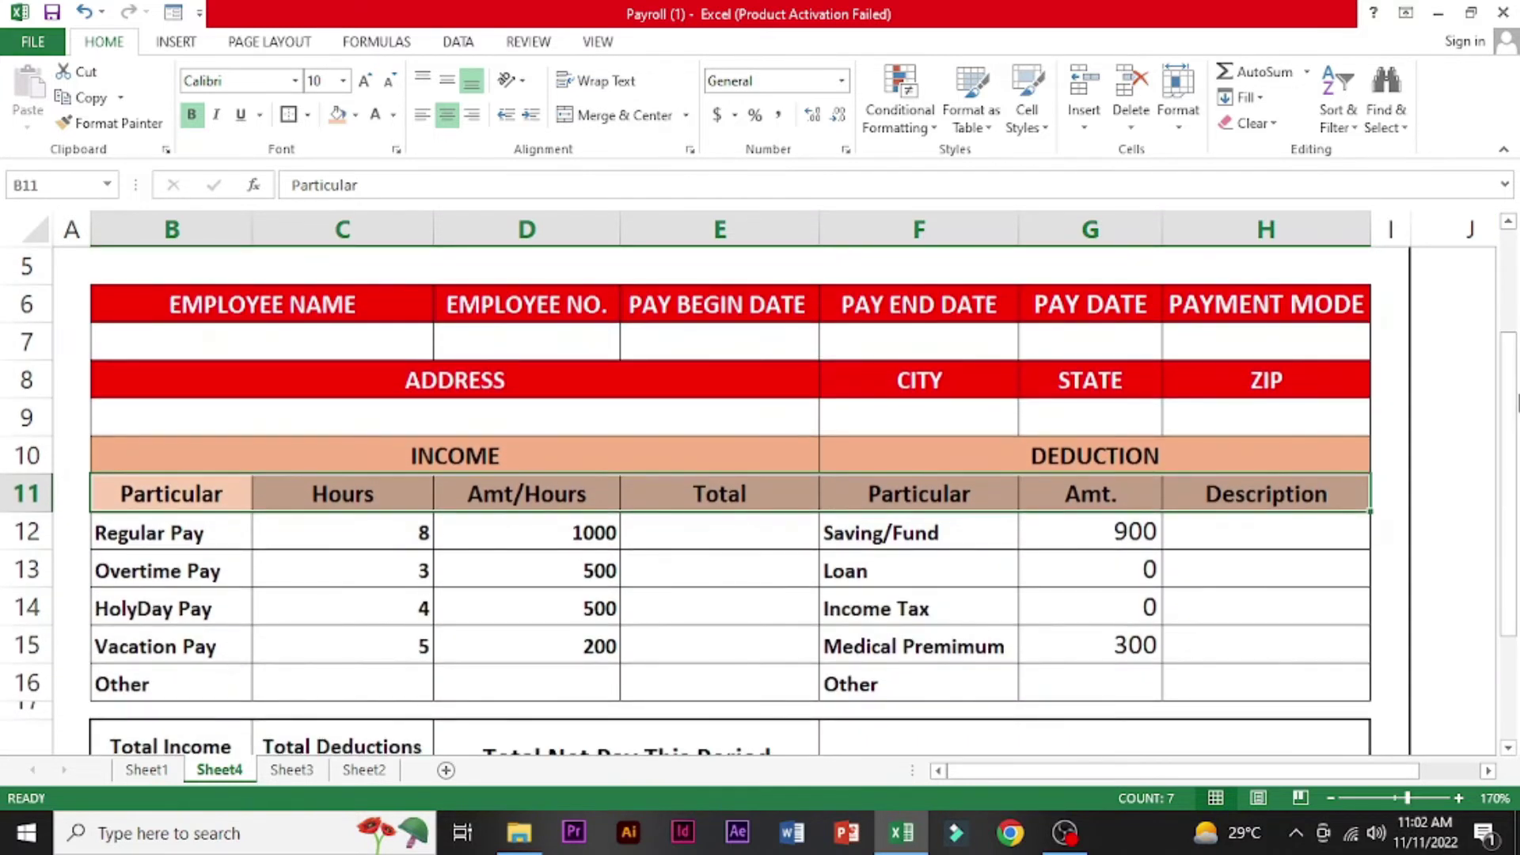
pyautogui.moveTo(1513, 384); pyautogui.dragTo(1508, 436)
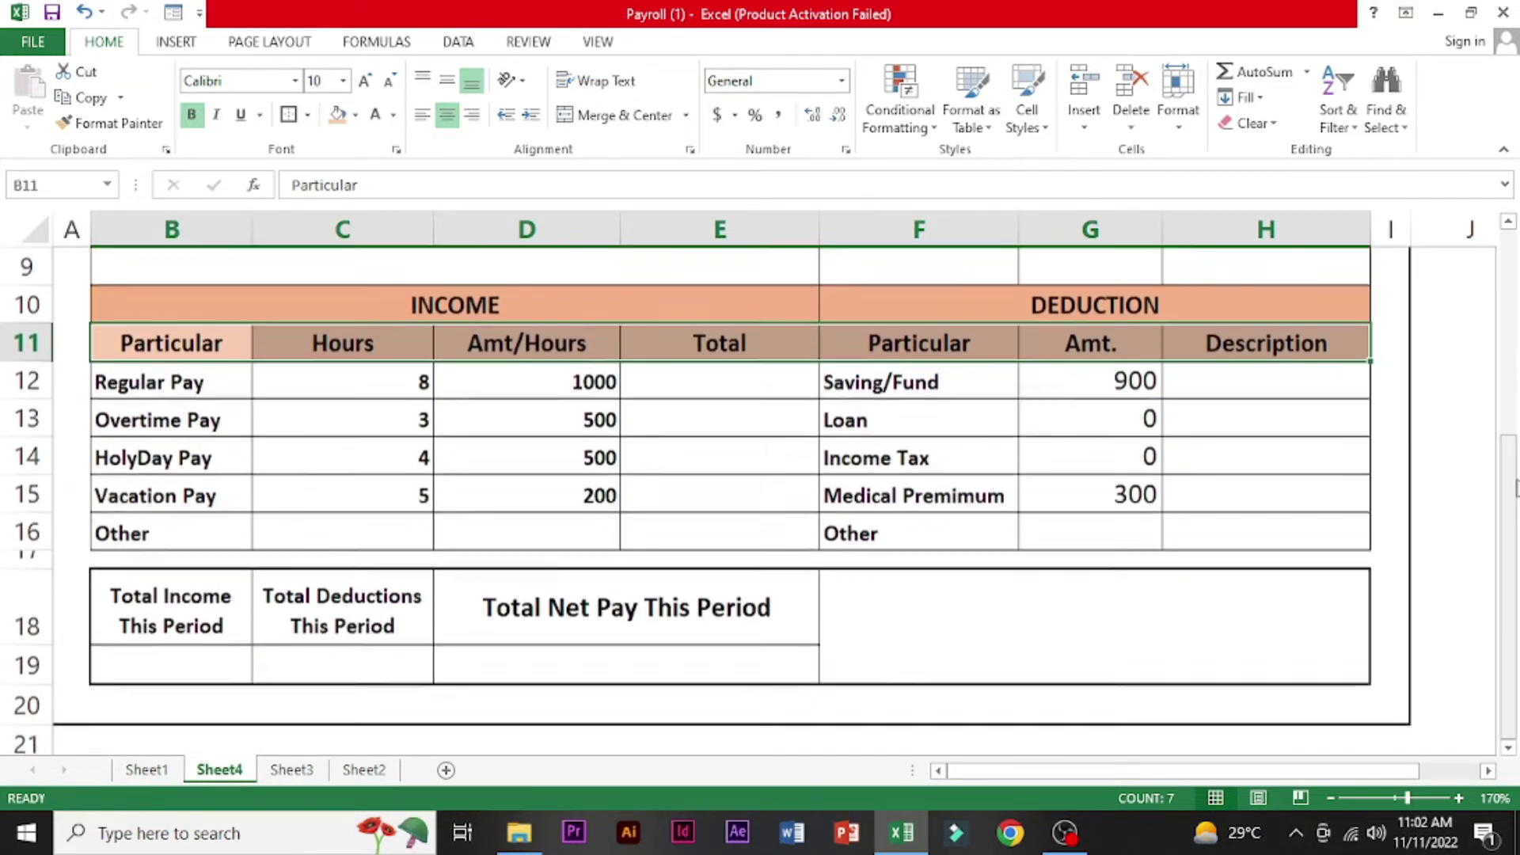
# - Color the totals labels in B18:E18 with red fill and white font
pyautogui.moveTo(135, 597); pyautogui.dragTo(590, 623)
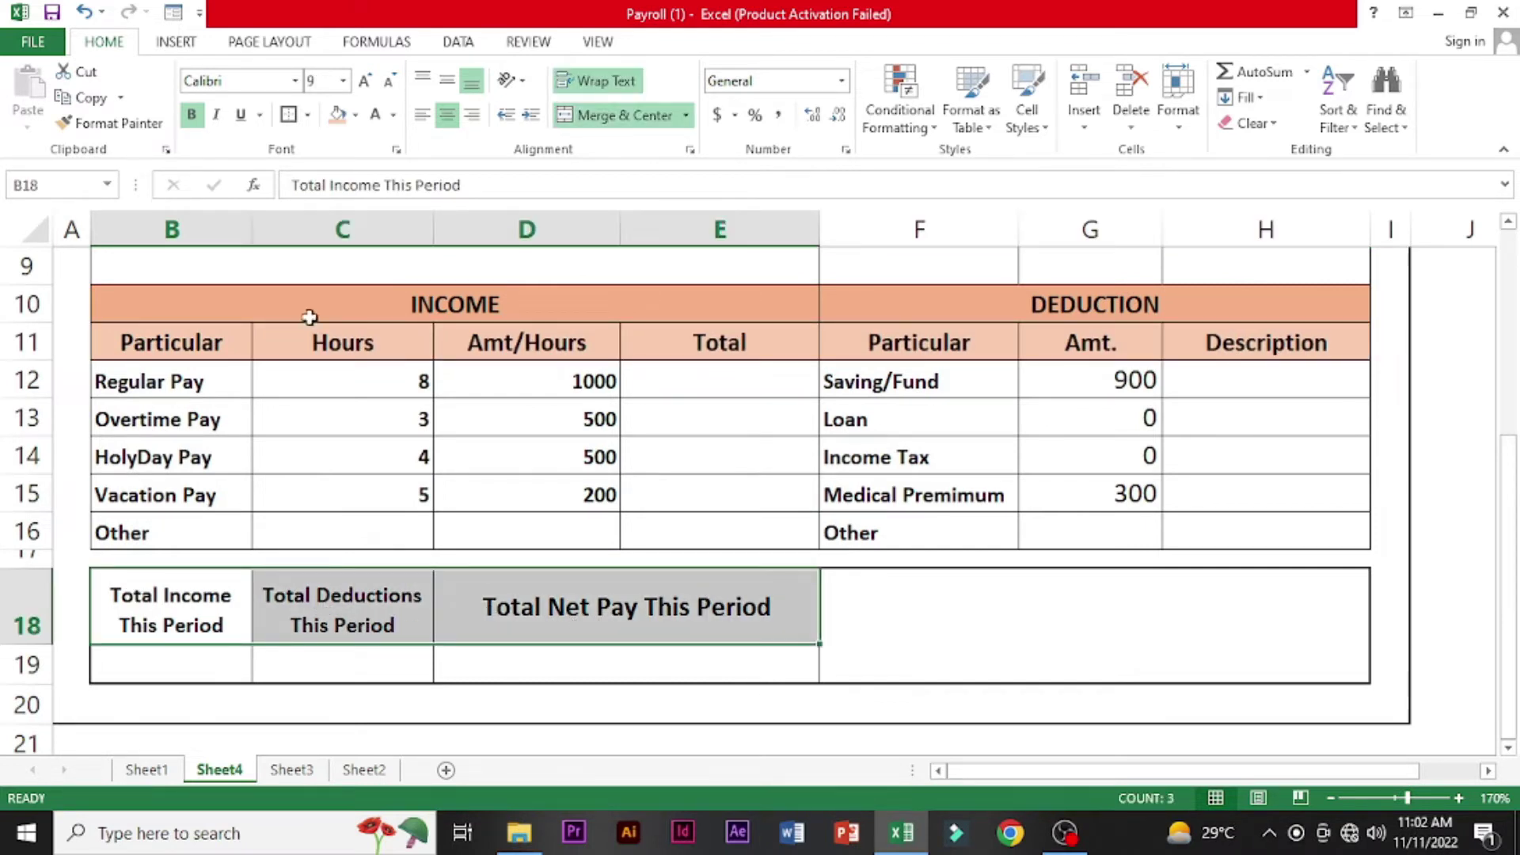
pyautogui.click(356, 116)
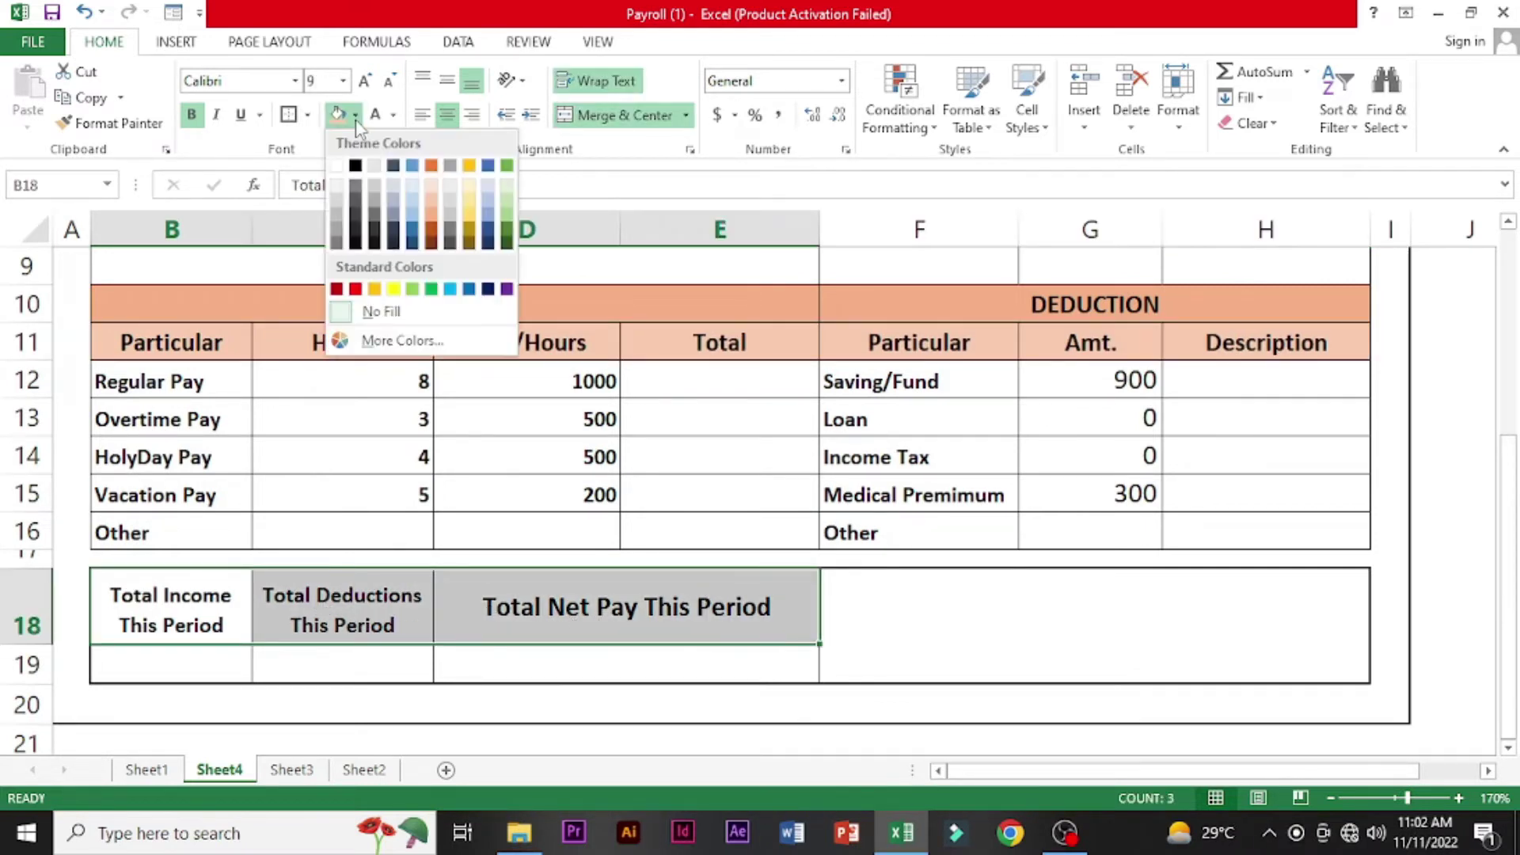
pyautogui.click(356, 289)
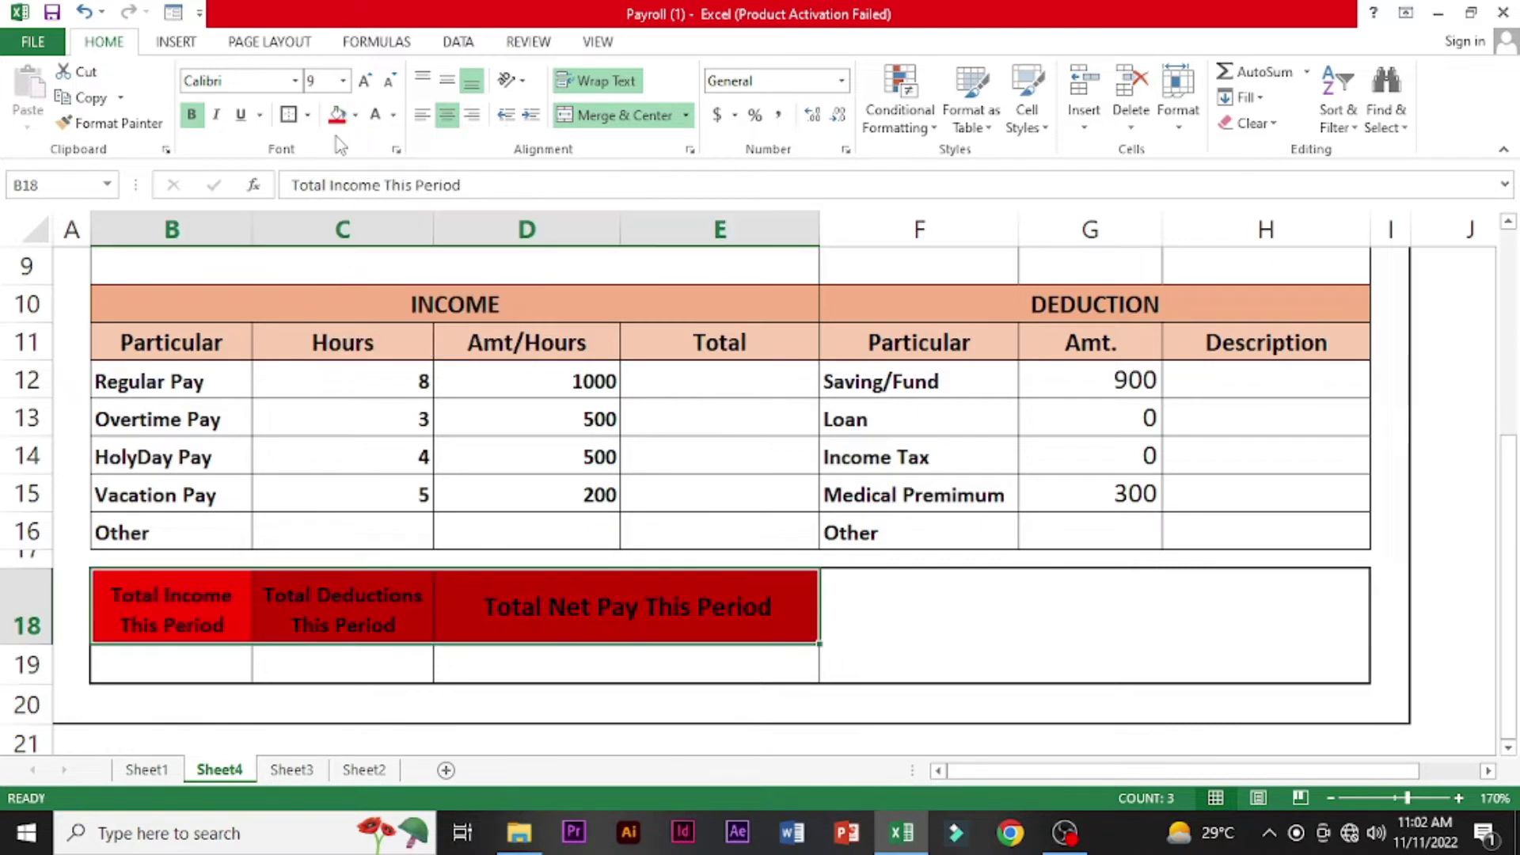
pyautogui.click(378, 118)
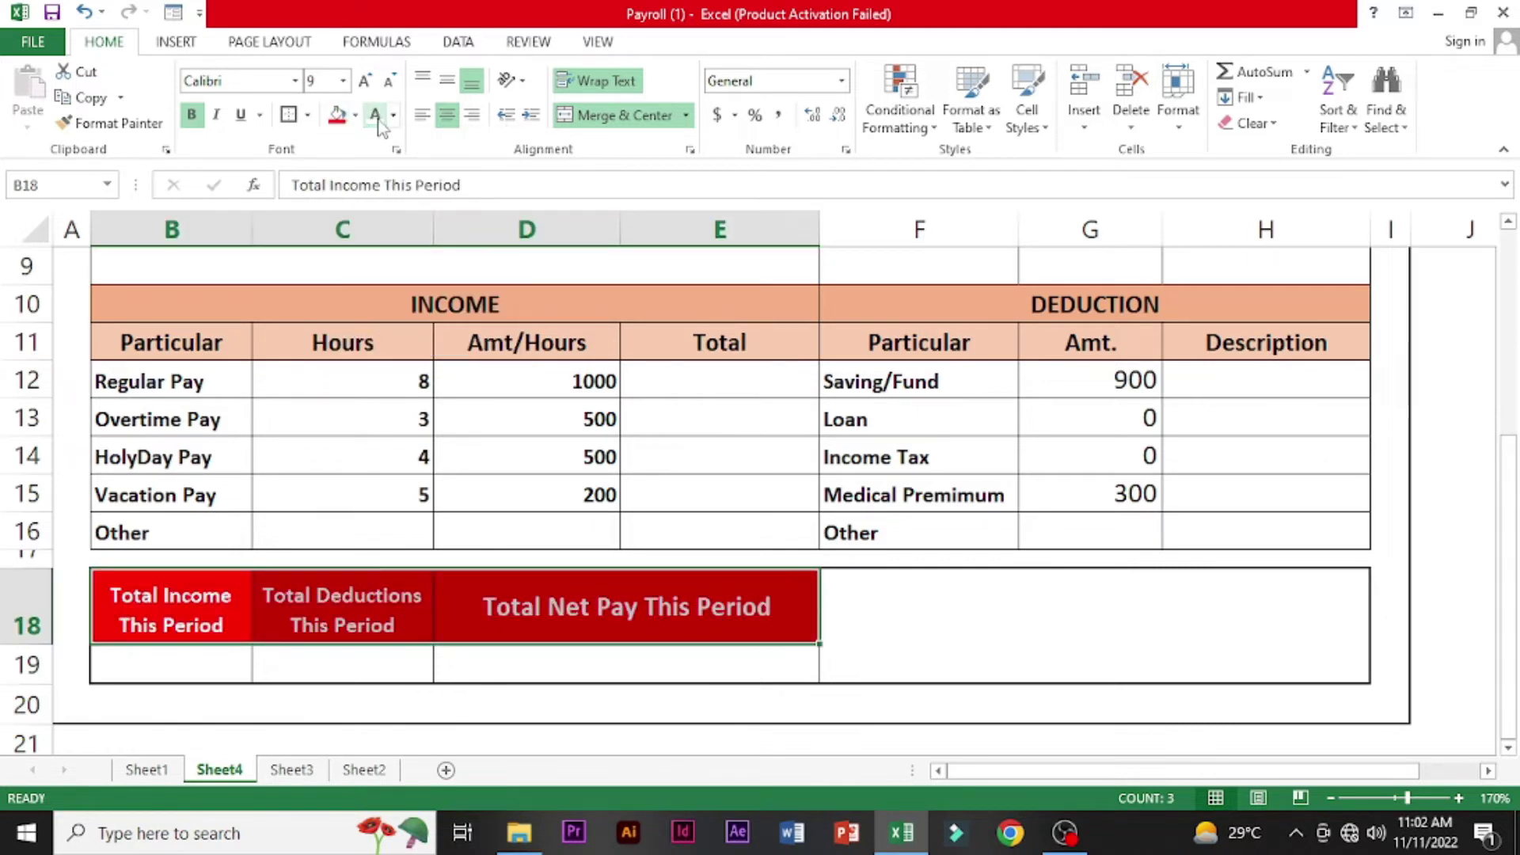
pyautogui.click(886, 608)
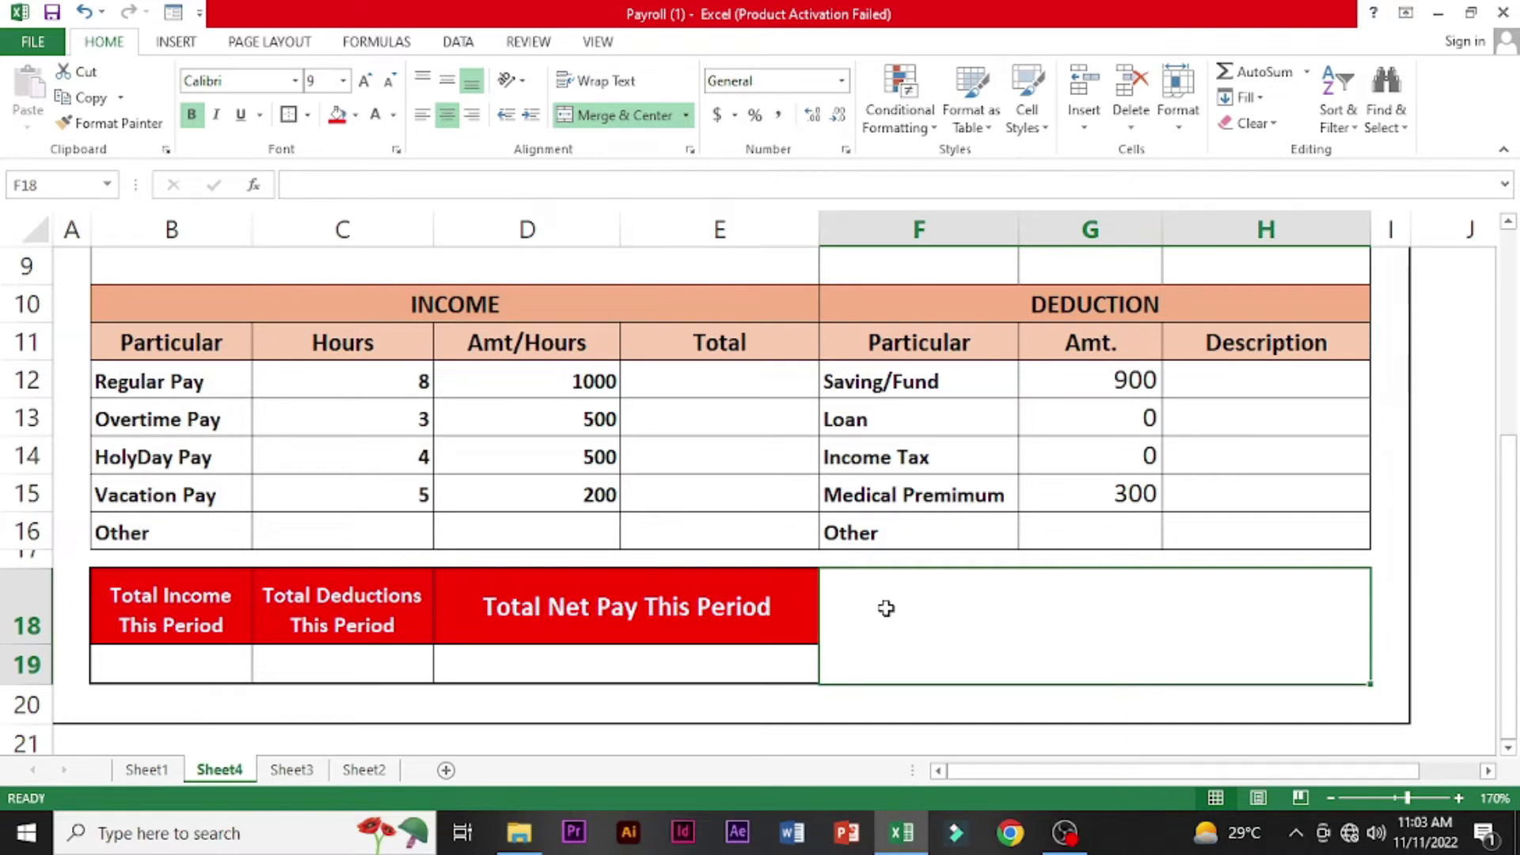
# - Enter 'STAMP/Sign' followed by a dotted signing line in merged cell F18
pyautogui.write('S')
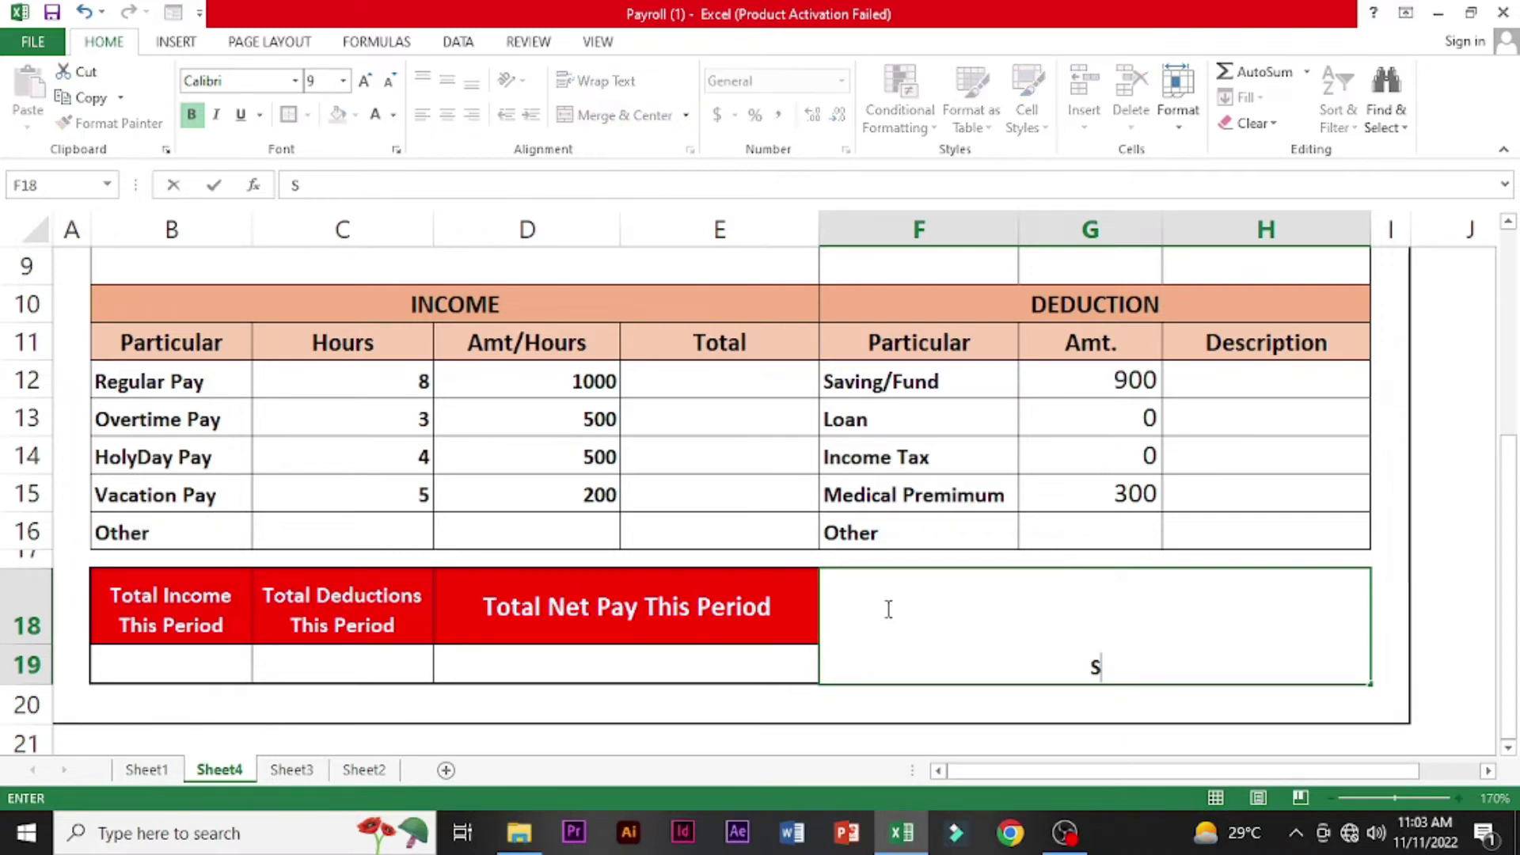
pyautogui.write('TAMP')
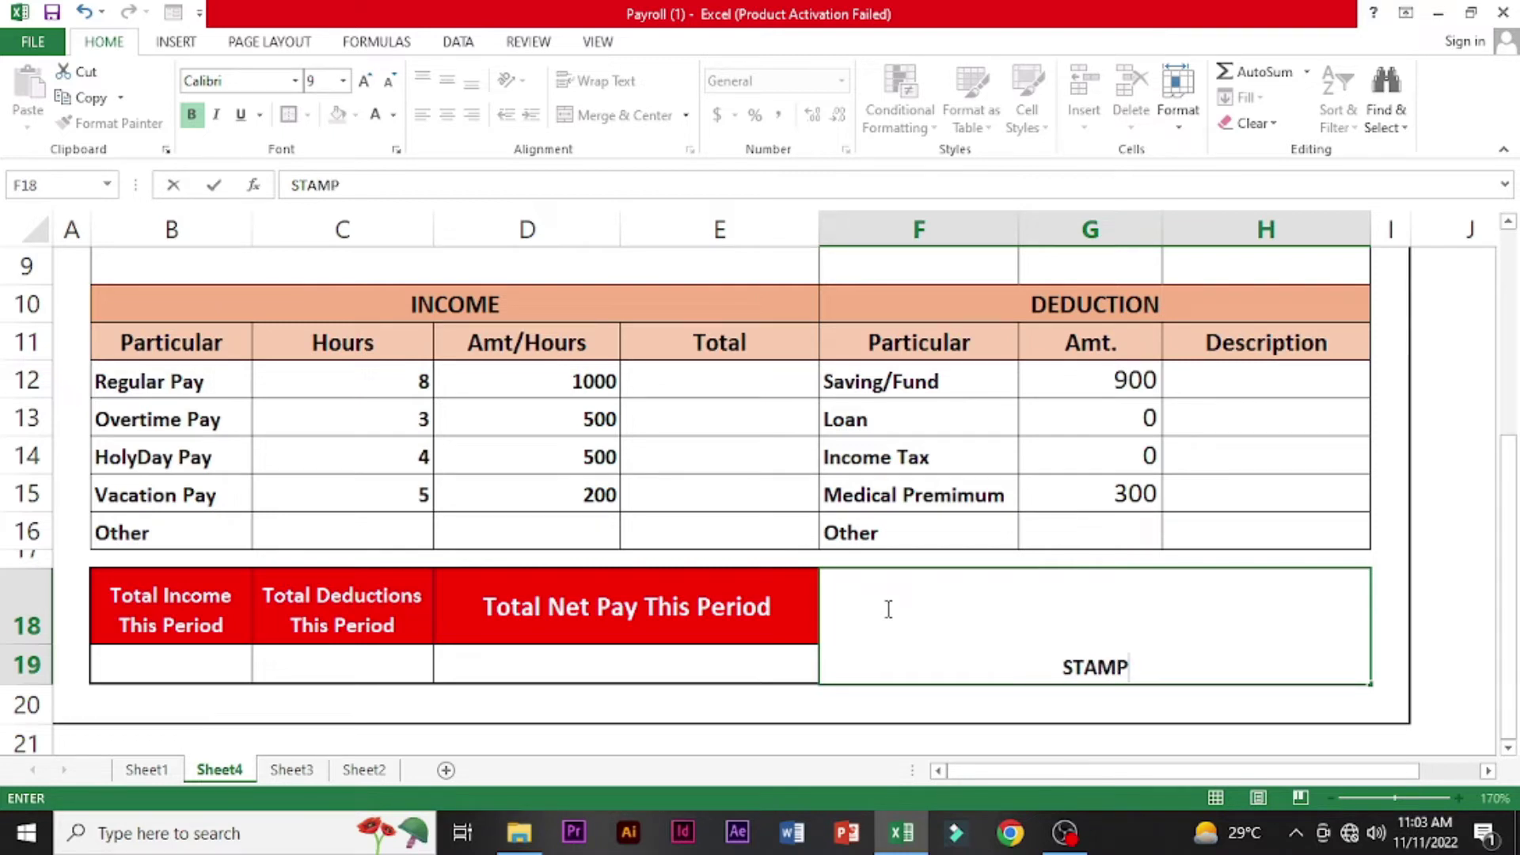
pyautogui.write('/')
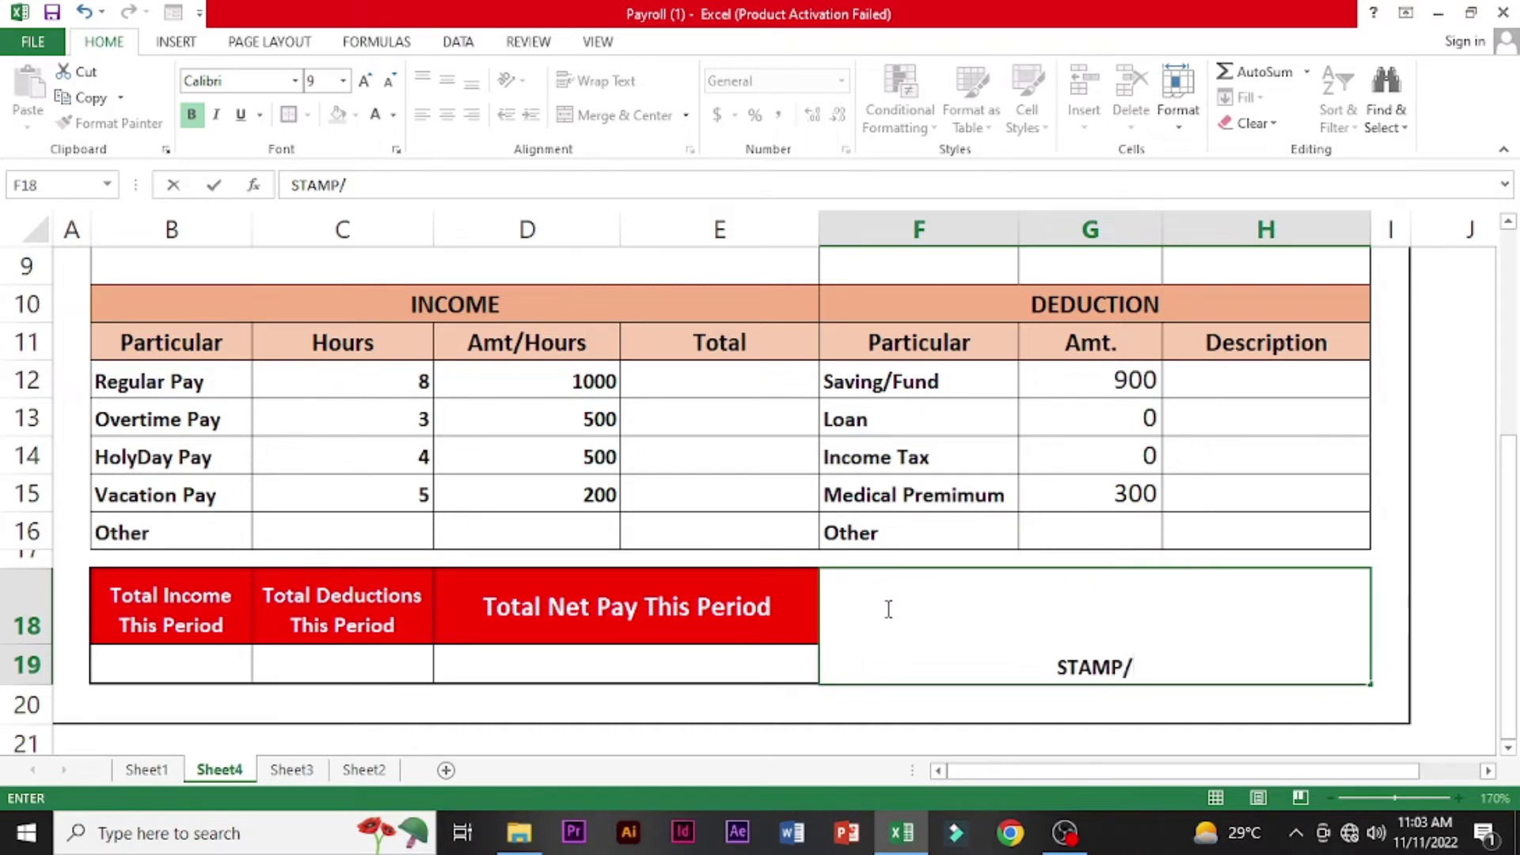
pyautogui.write('Si')
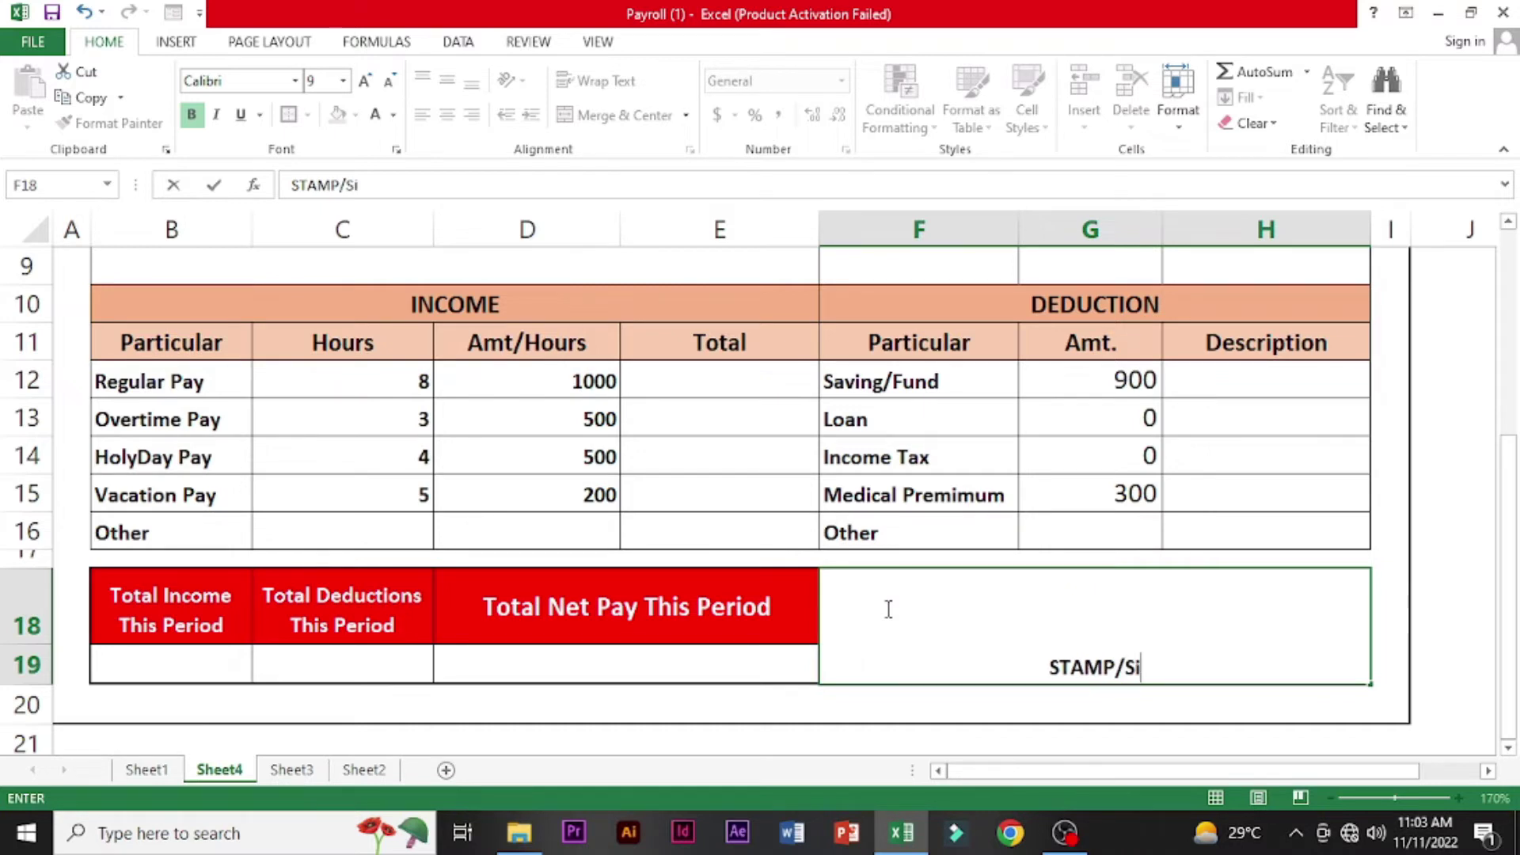
pyautogui.write('gn')
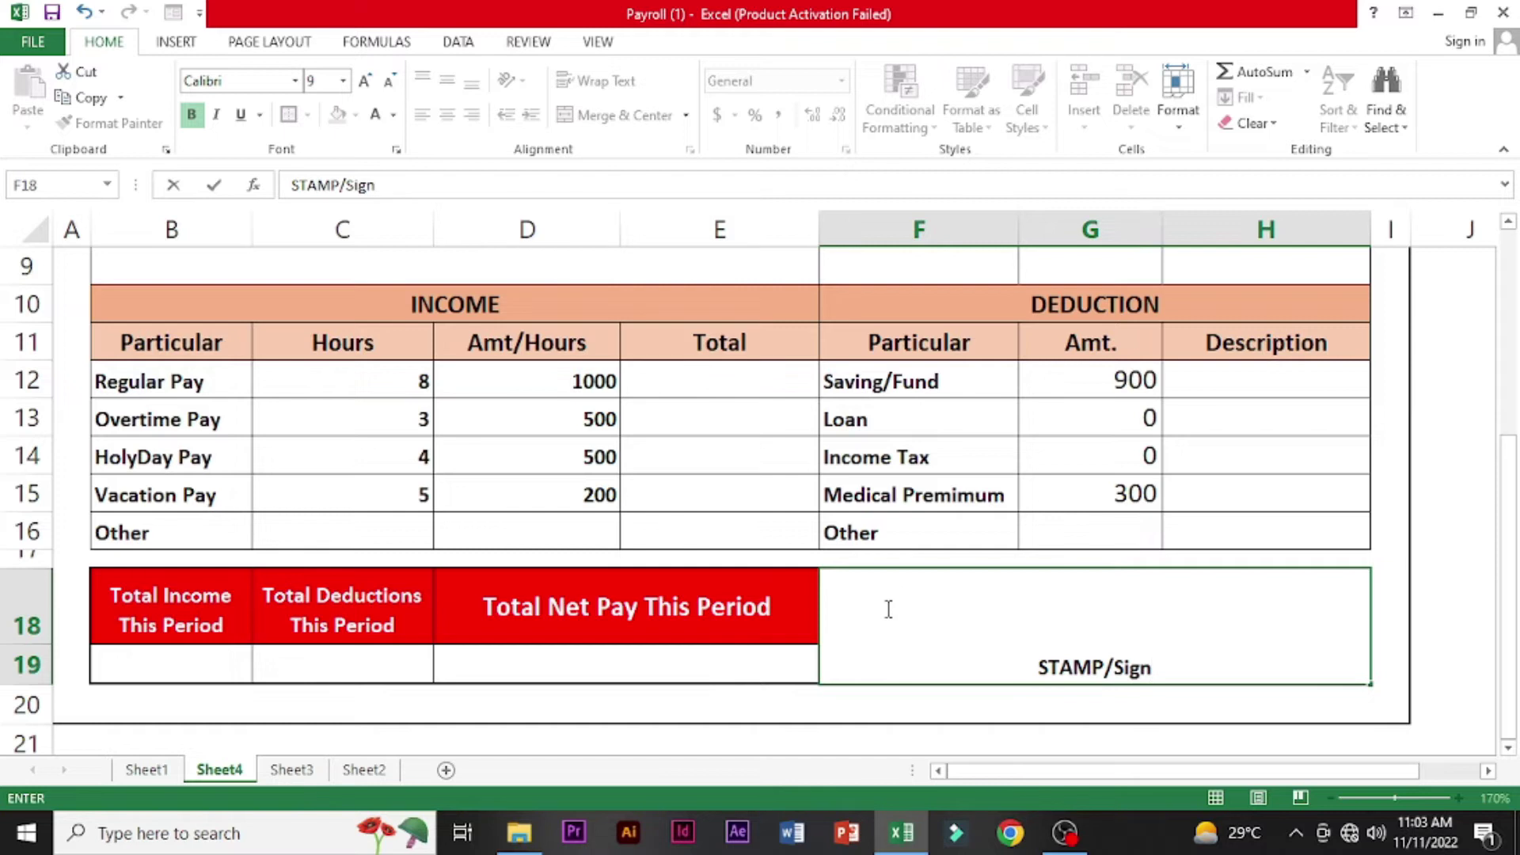
pyautogui.write(',')
pyautogui.press('BackSpace')
pyautogui.write('.............................')
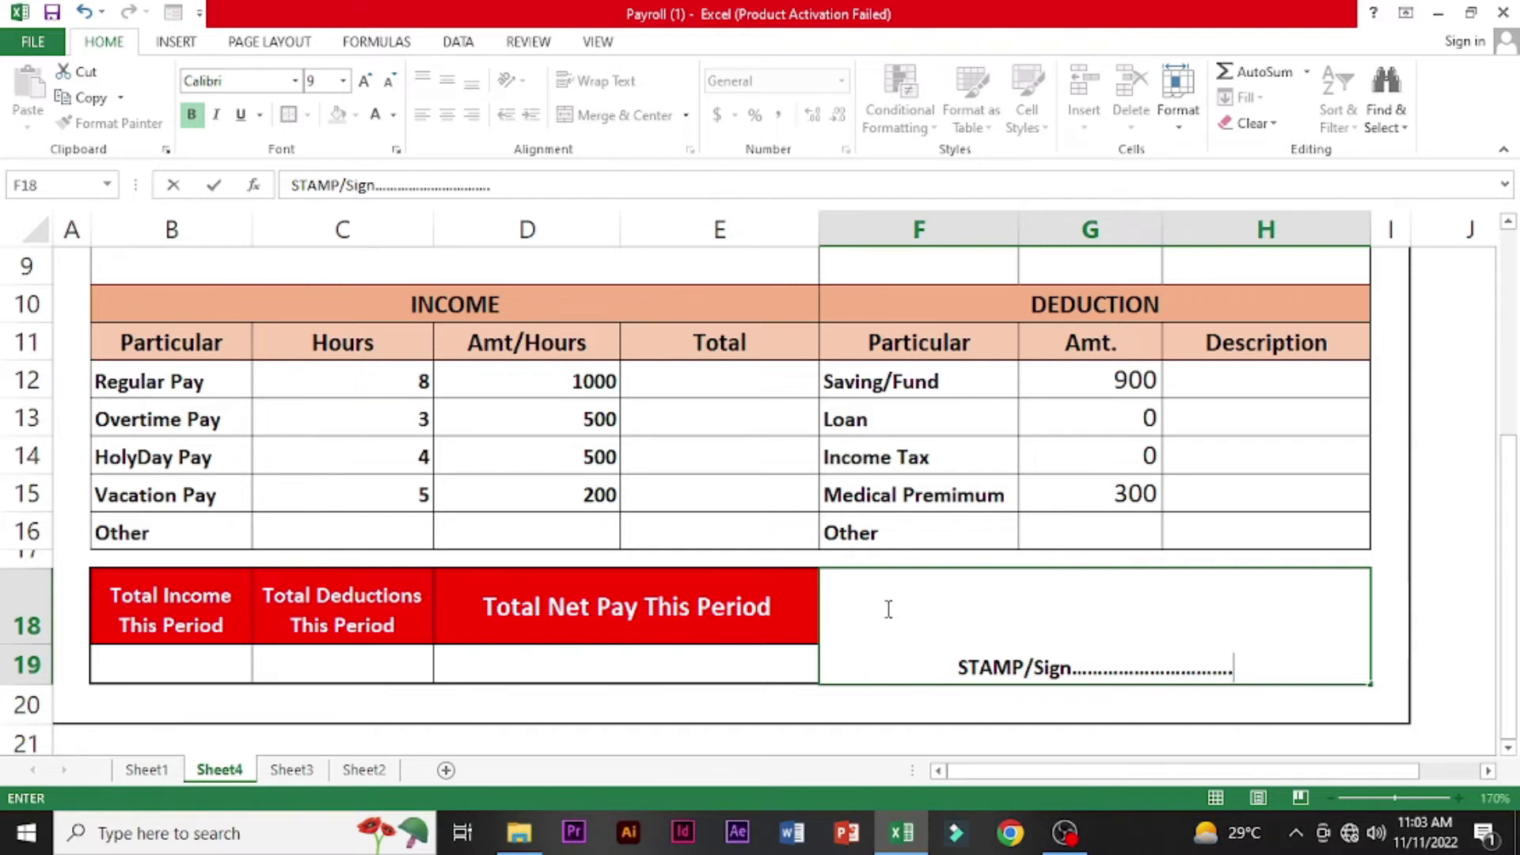
pyautogui.write('.')
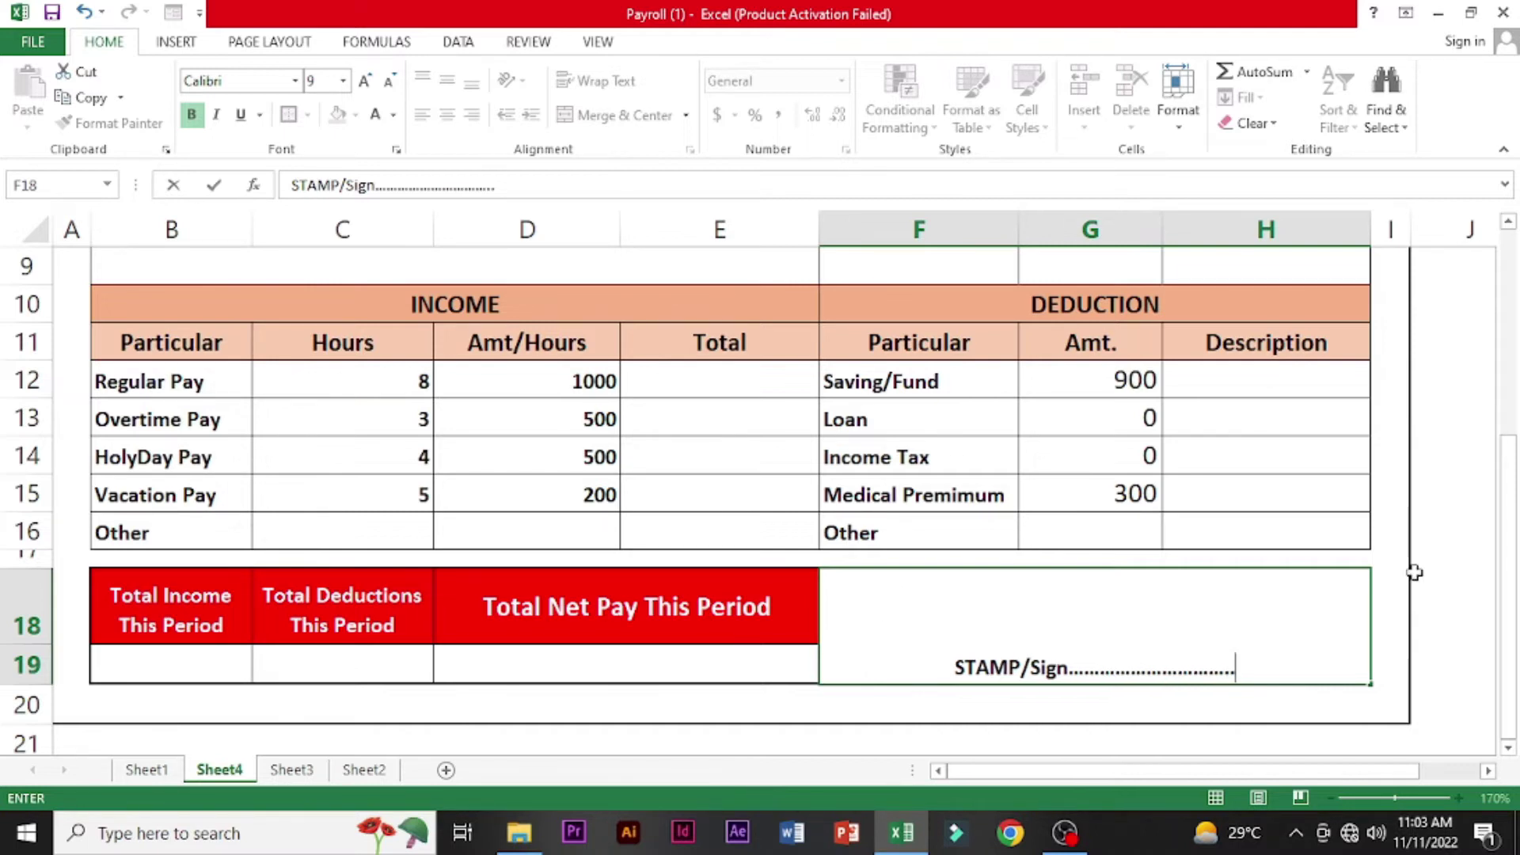
pyautogui.click(1477, 582)
# - Right-align the STAMP/Sign label and remove all borders from its box
pyautogui.click(1251, 633)
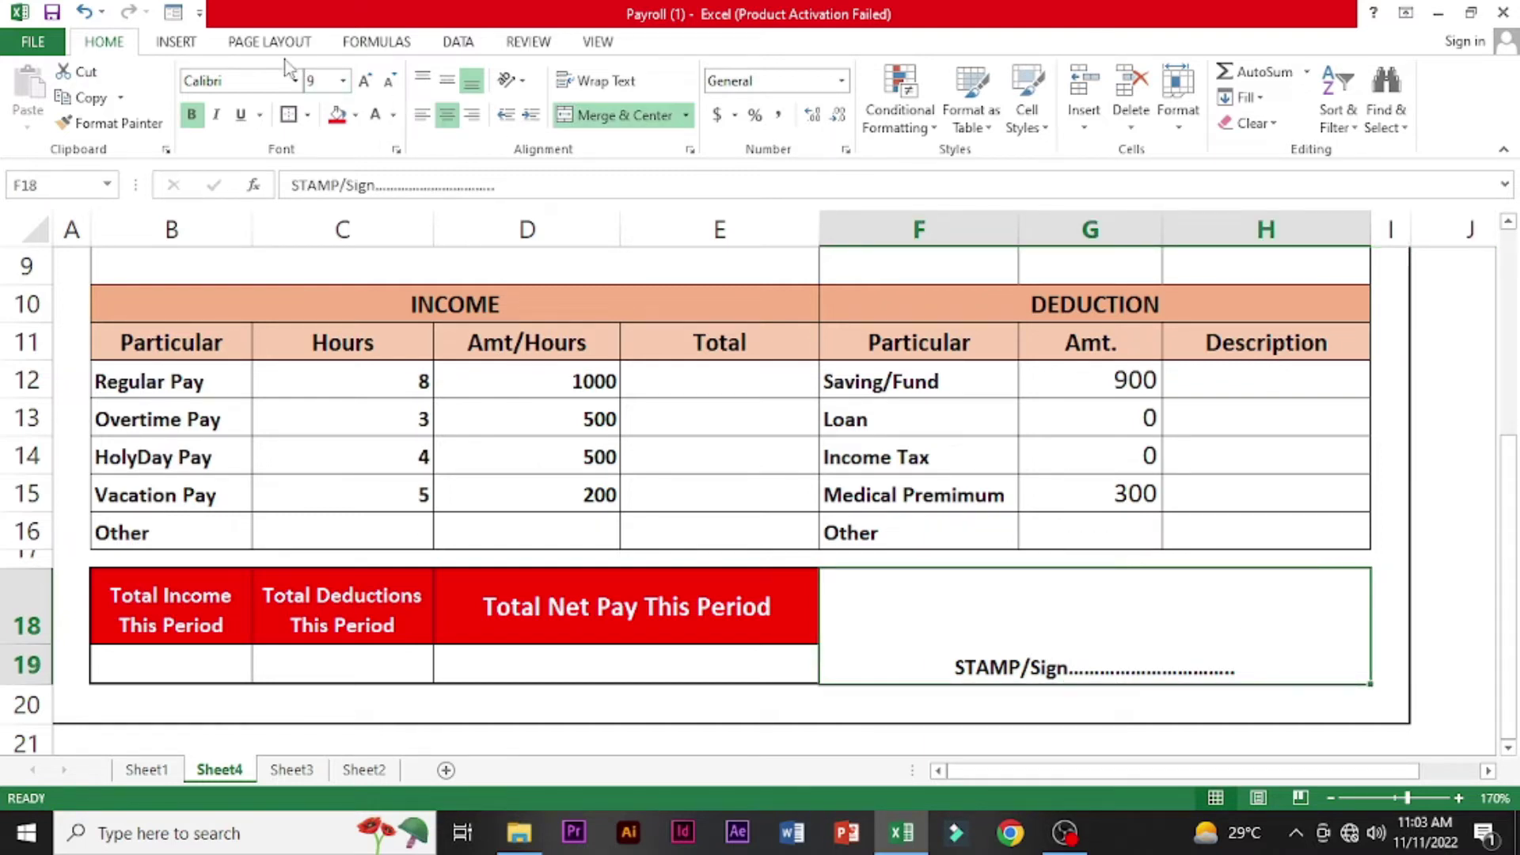
pyautogui.click(471, 119)
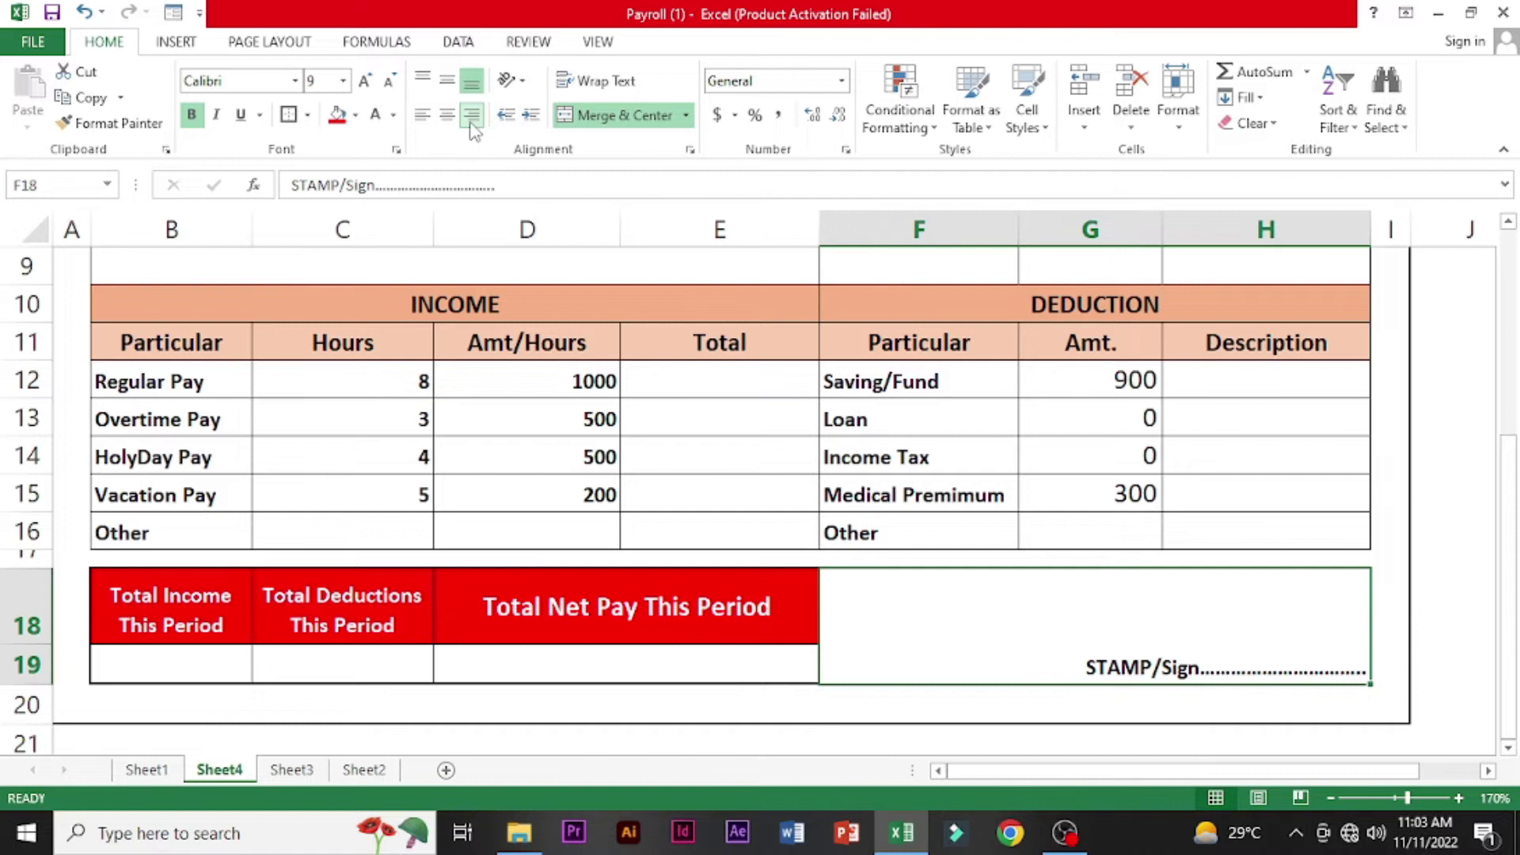
pyautogui.click(1464, 540)
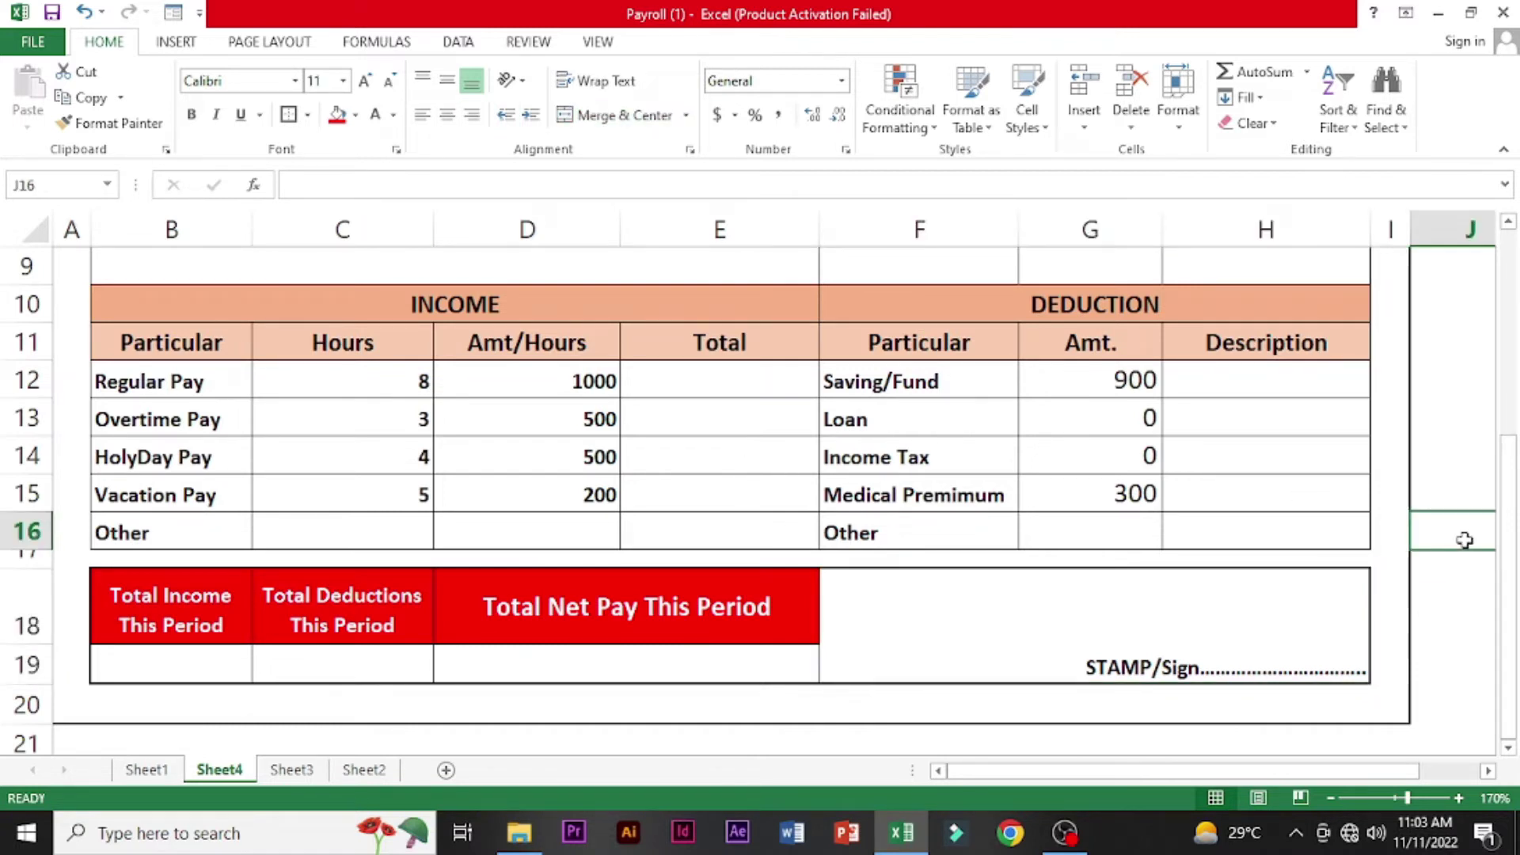
pyautogui.click(1305, 643)
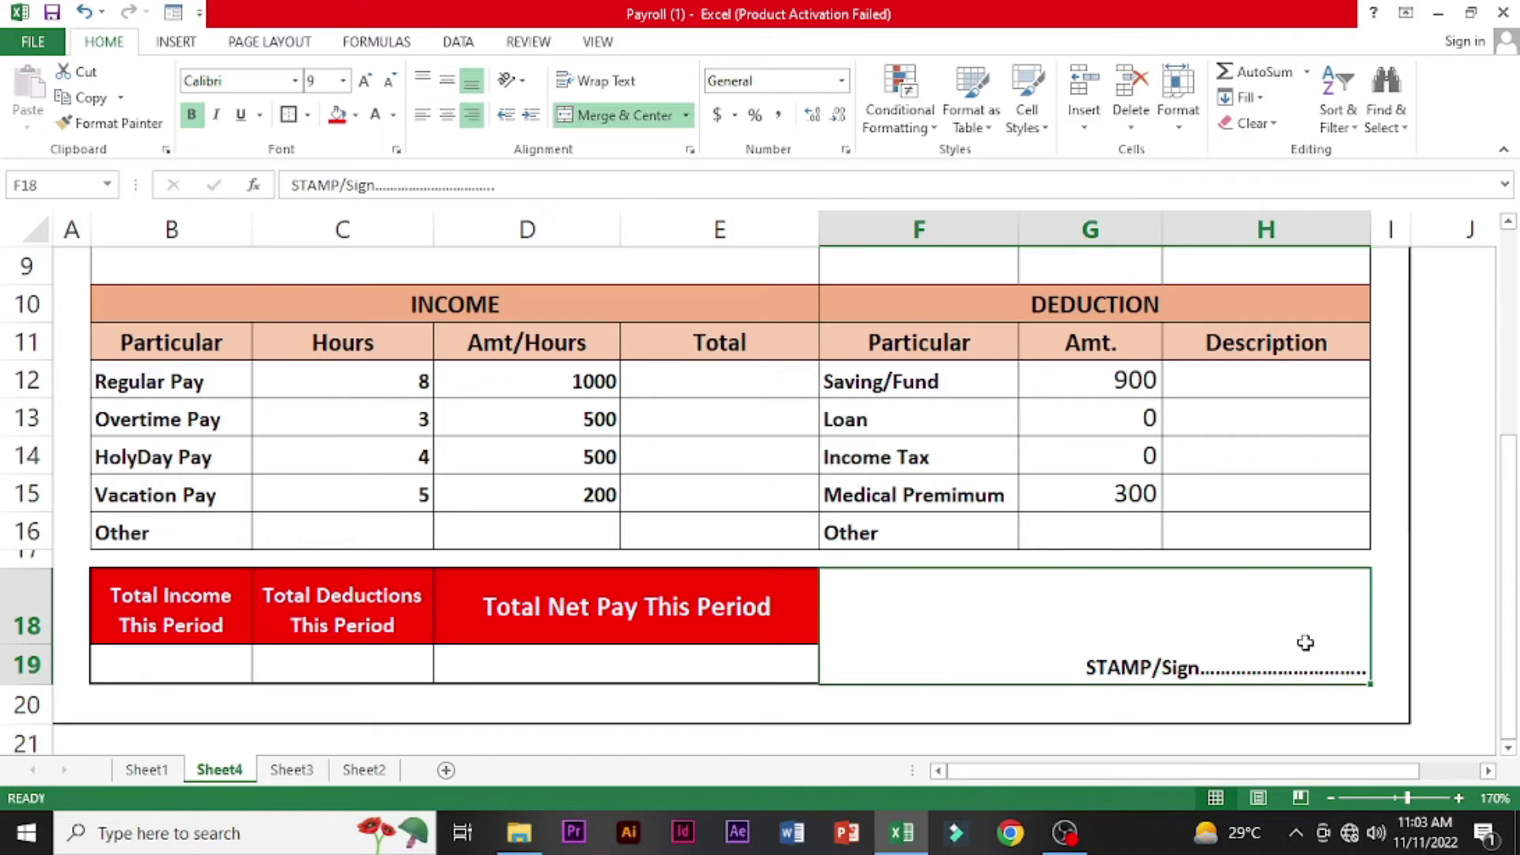
pyautogui.click(307, 115)
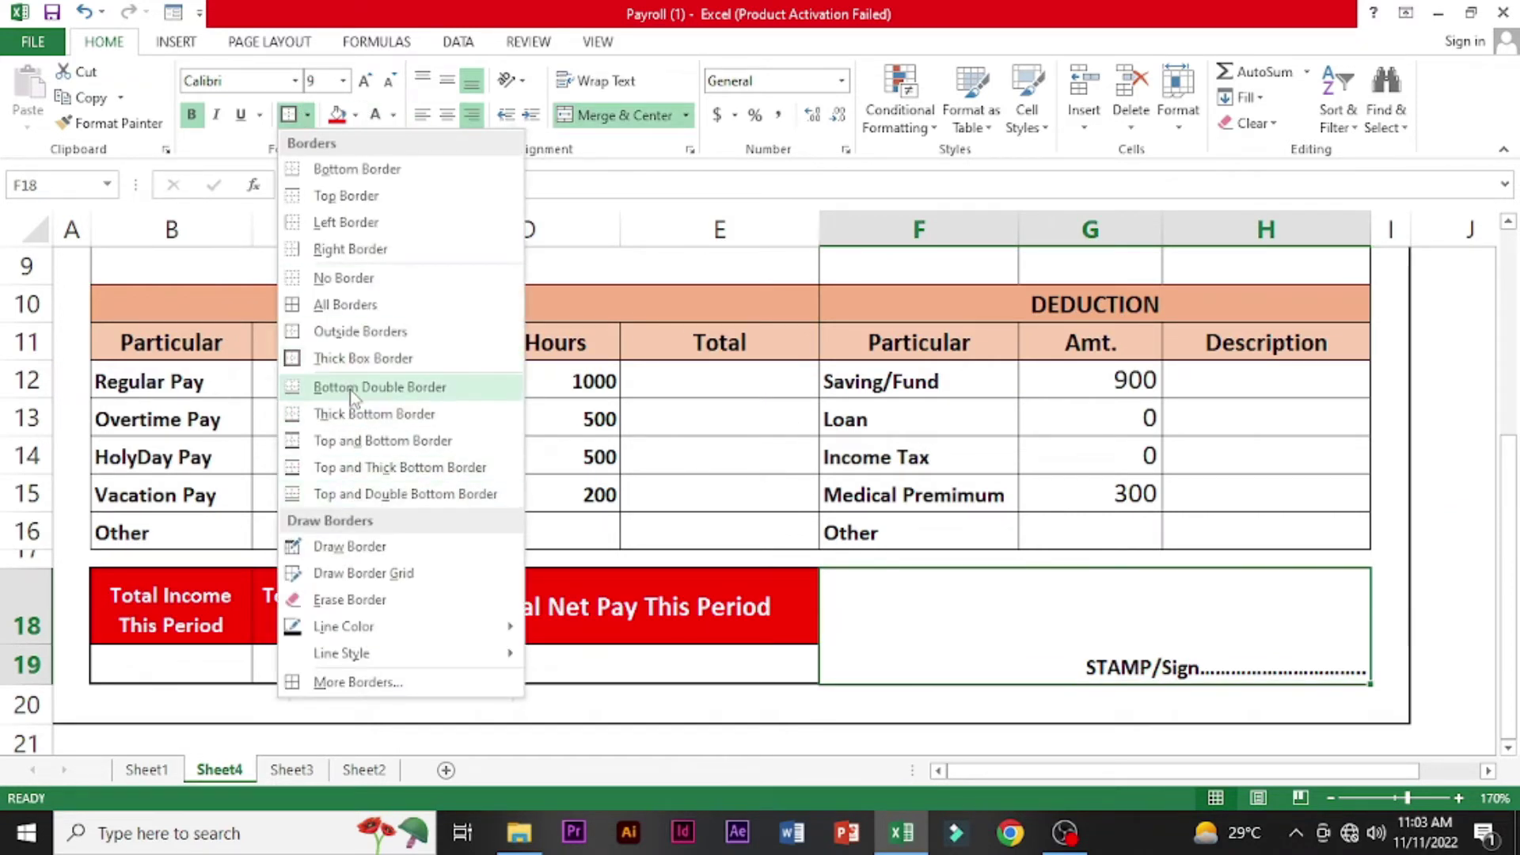
pyautogui.click(369, 282)
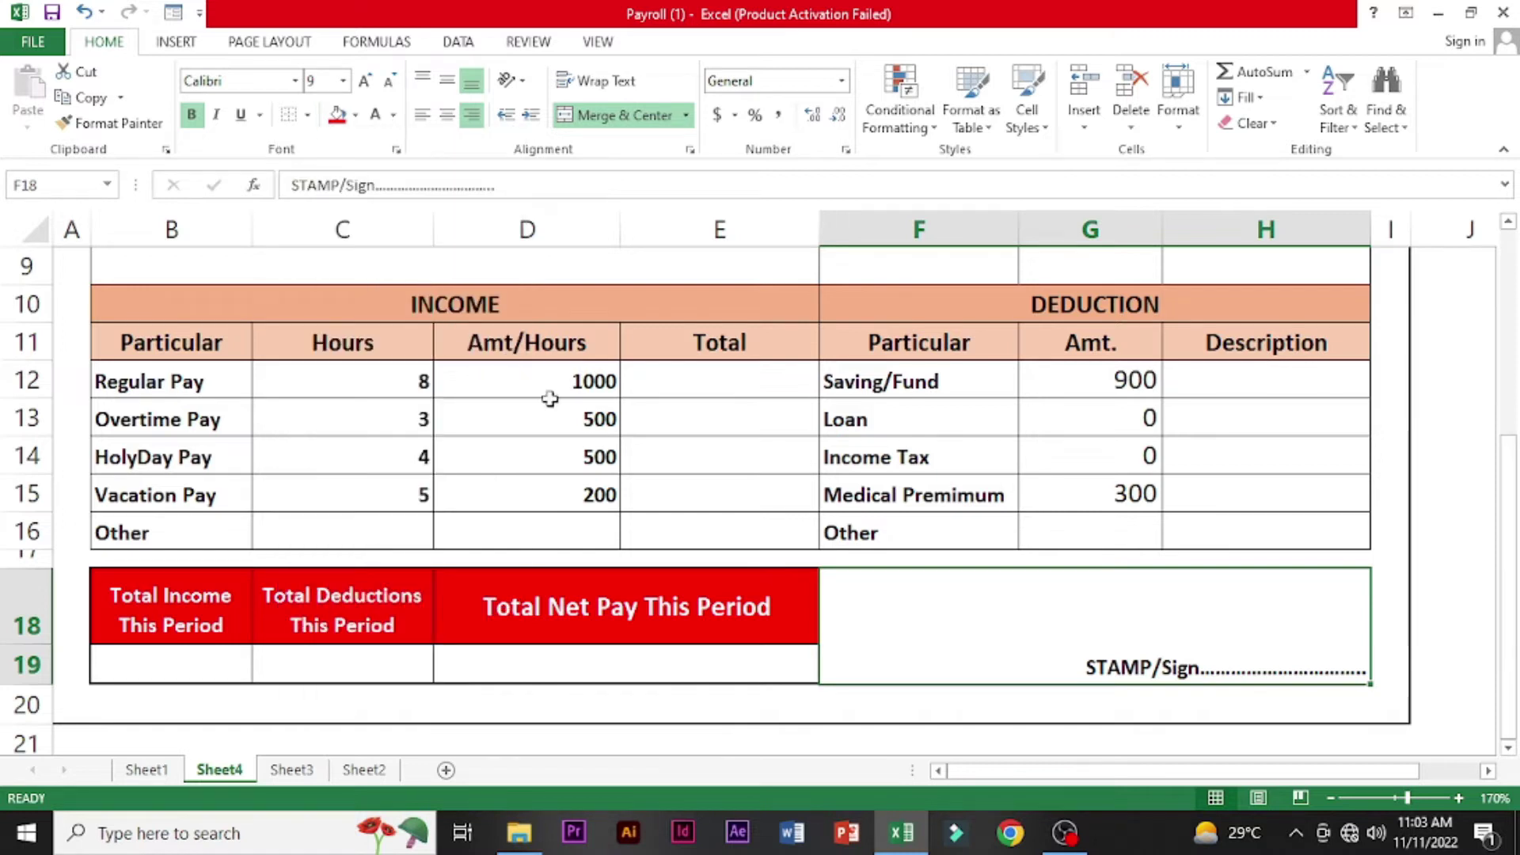
pyautogui.click(633, 674)
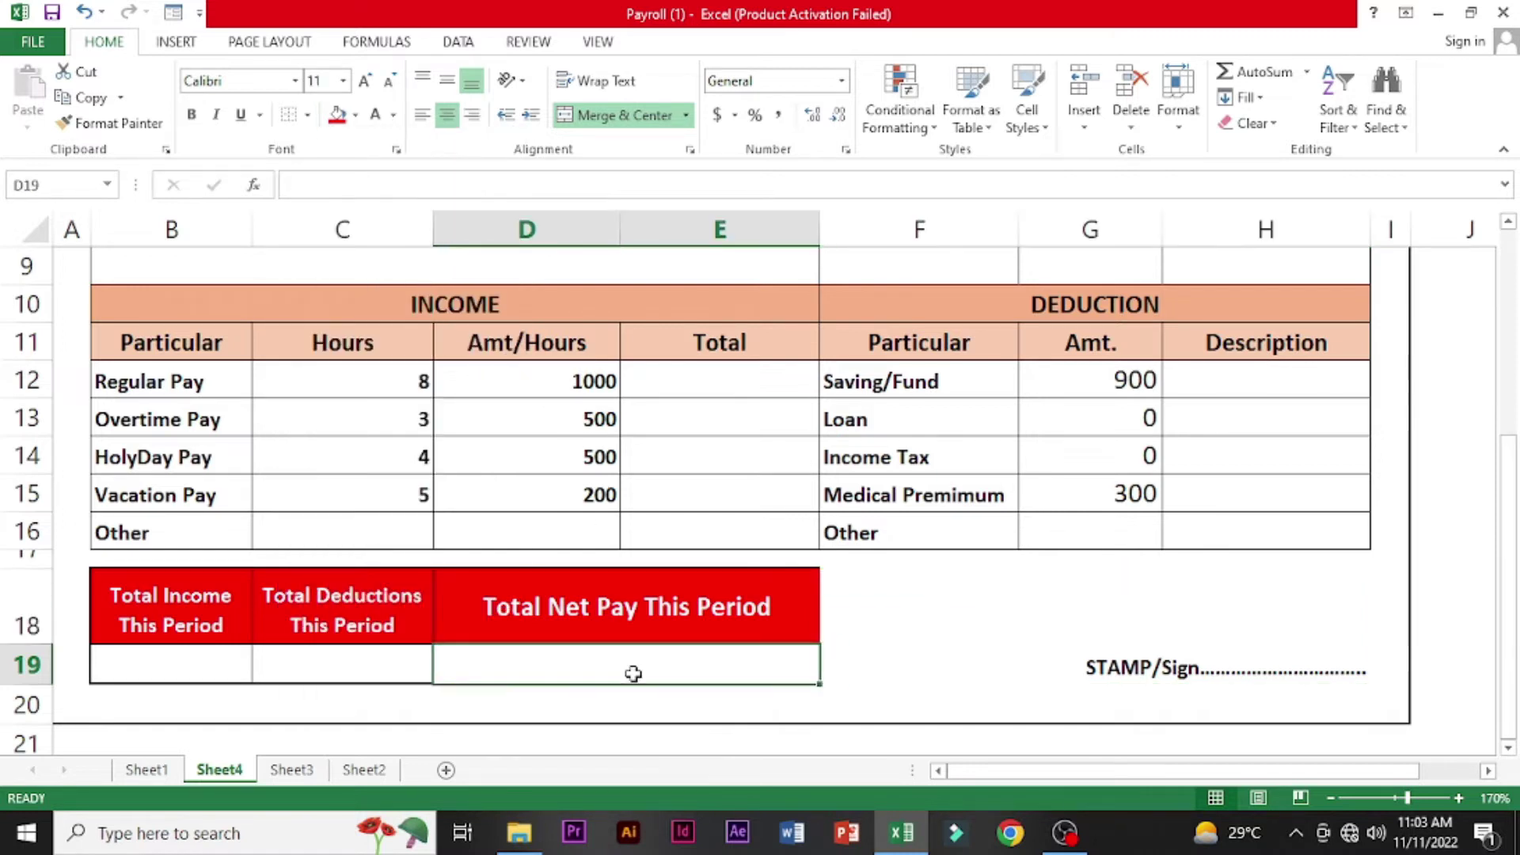
# - Put a thick box border around the totals block B18:E19
pyautogui.click(187, 617)
pyautogui.moveTo(238, 621); pyautogui.dragTo(631, 652)
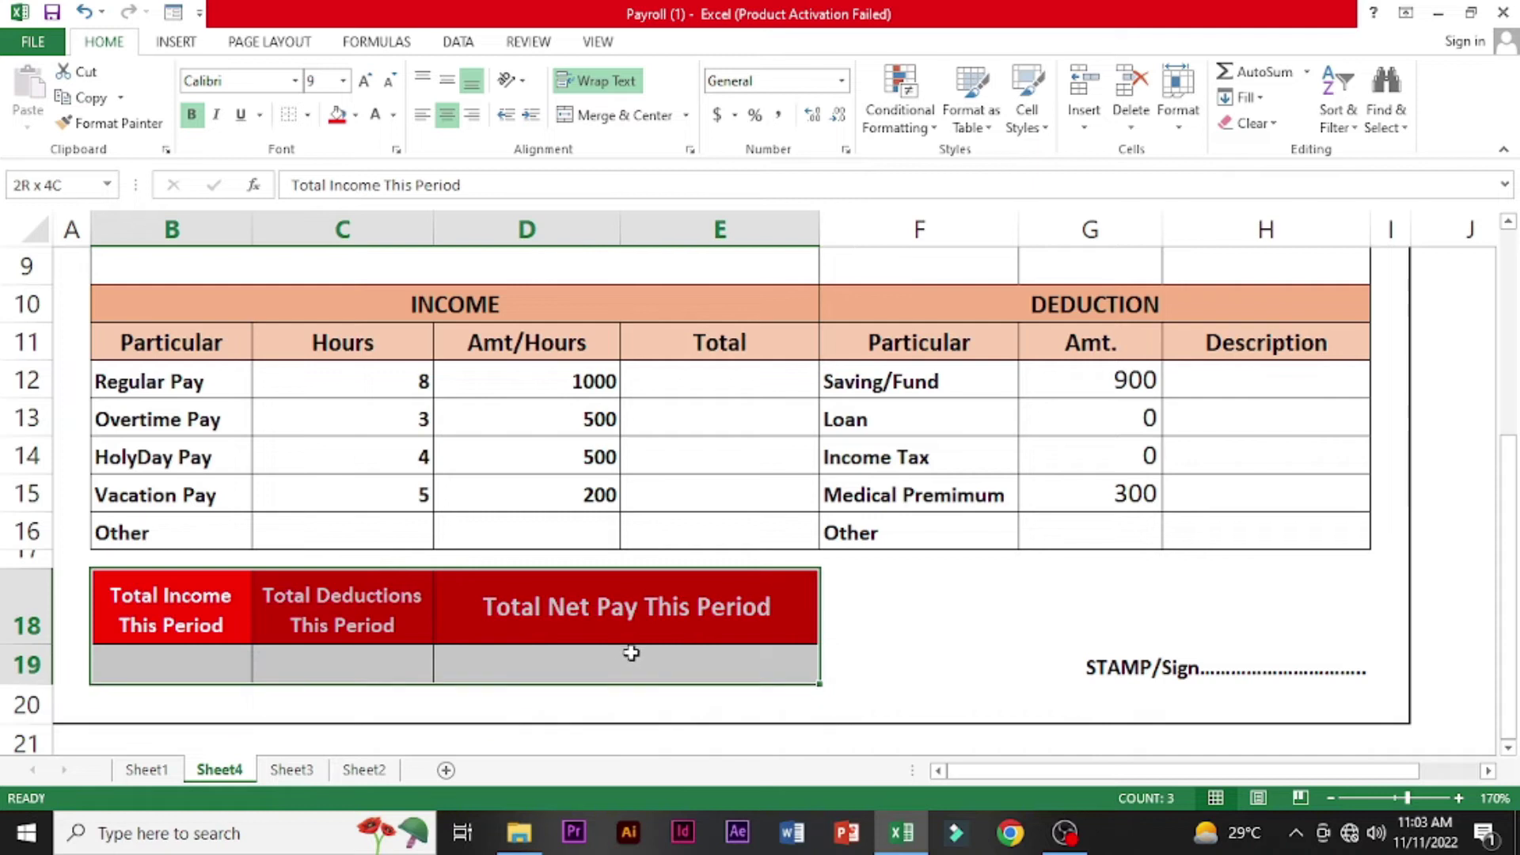
pyautogui.click(307, 115)
pyautogui.click(342, 358)
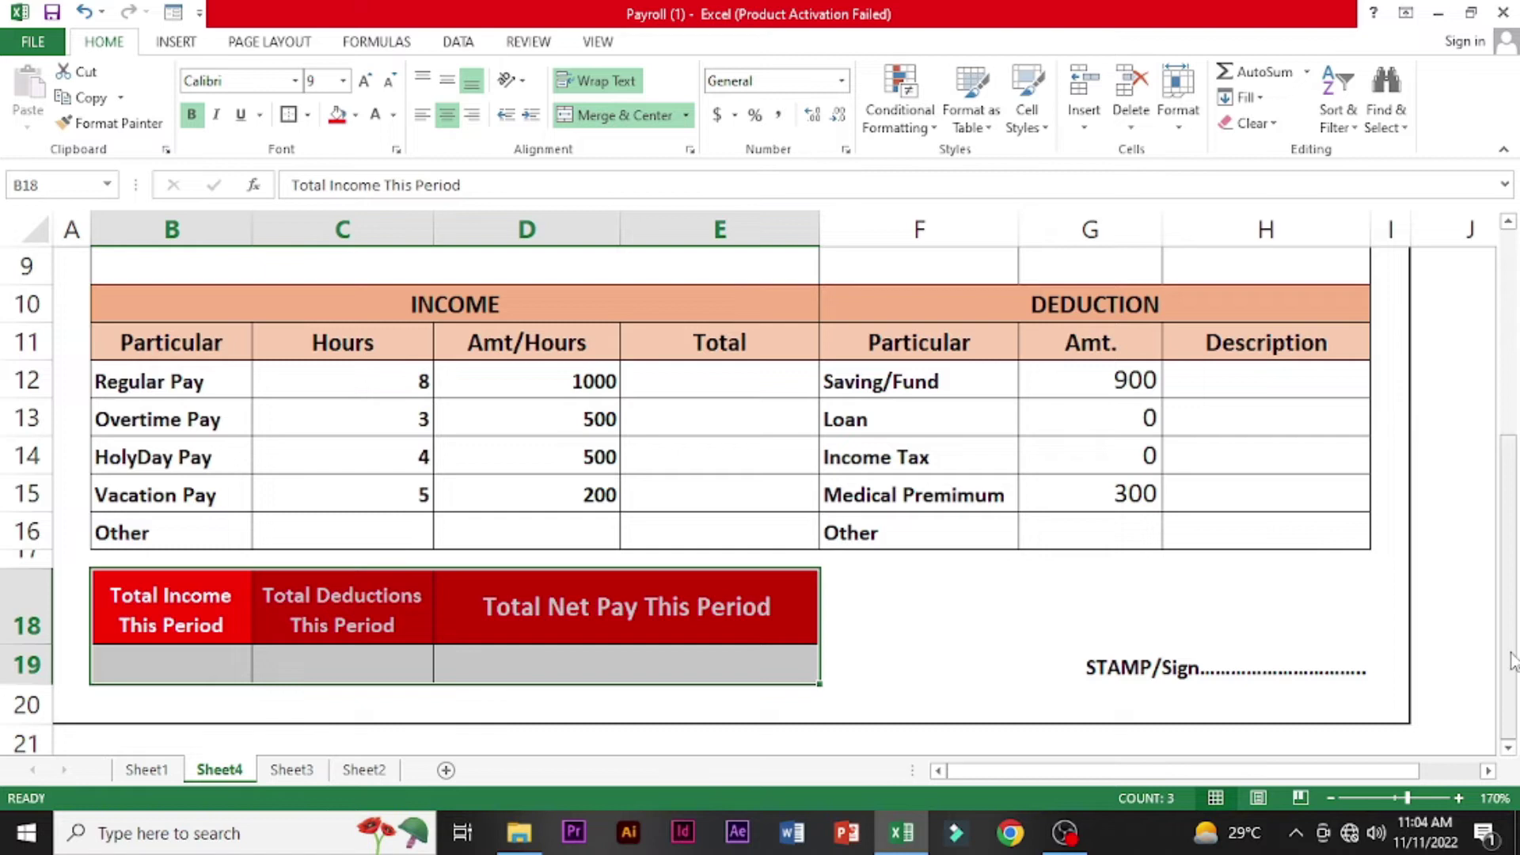
# - Enter the employee's name, employee number 001 and pay begin date 1/1/2022 in row 7
pyautogui.moveTo(1509, 634); pyautogui.dragTo(1508, 479)
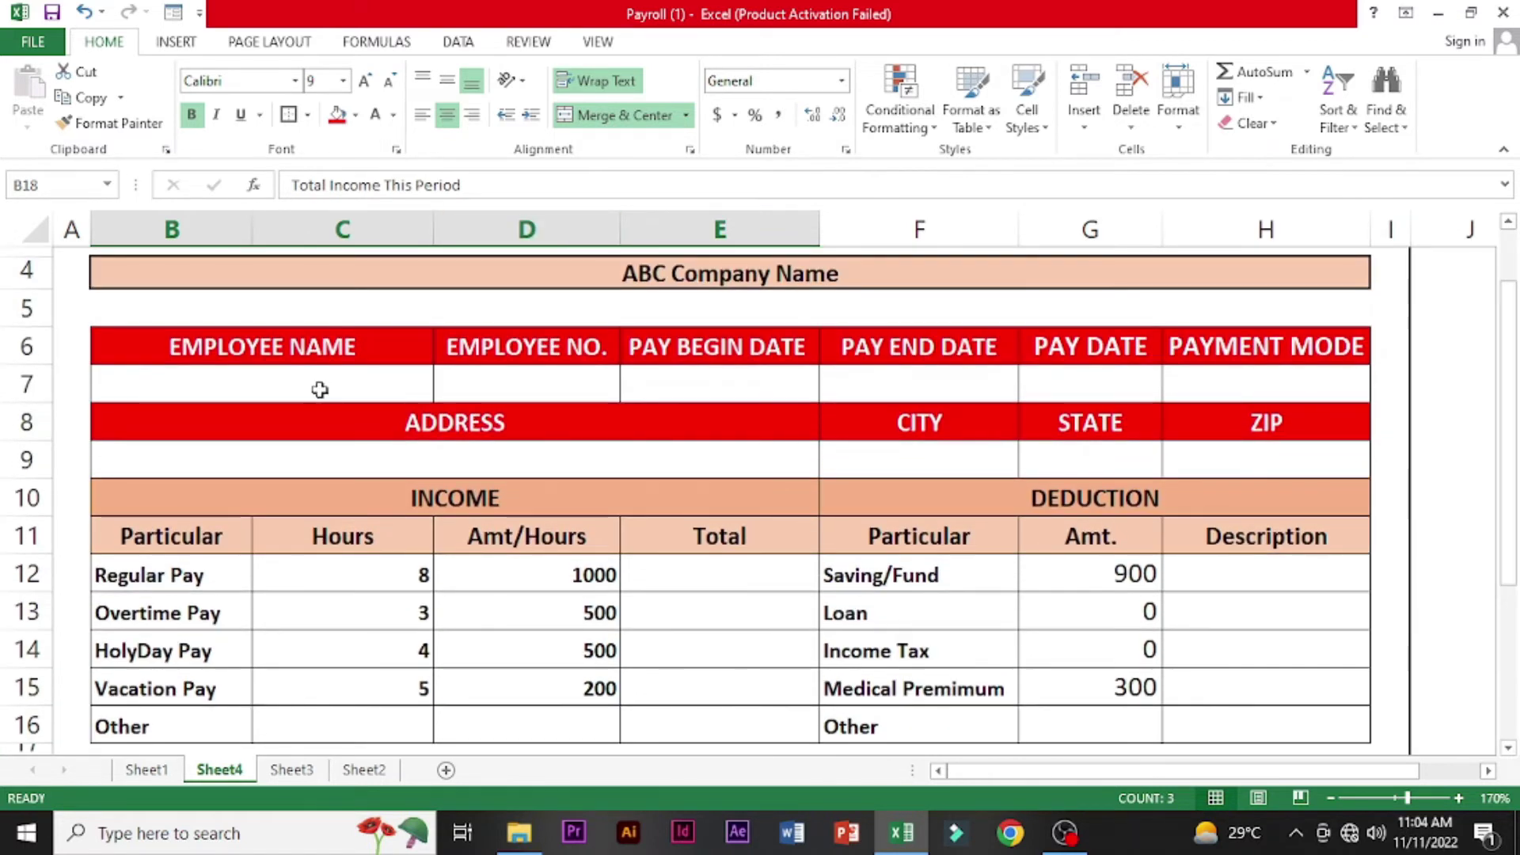
pyautogui.click(320, 389)
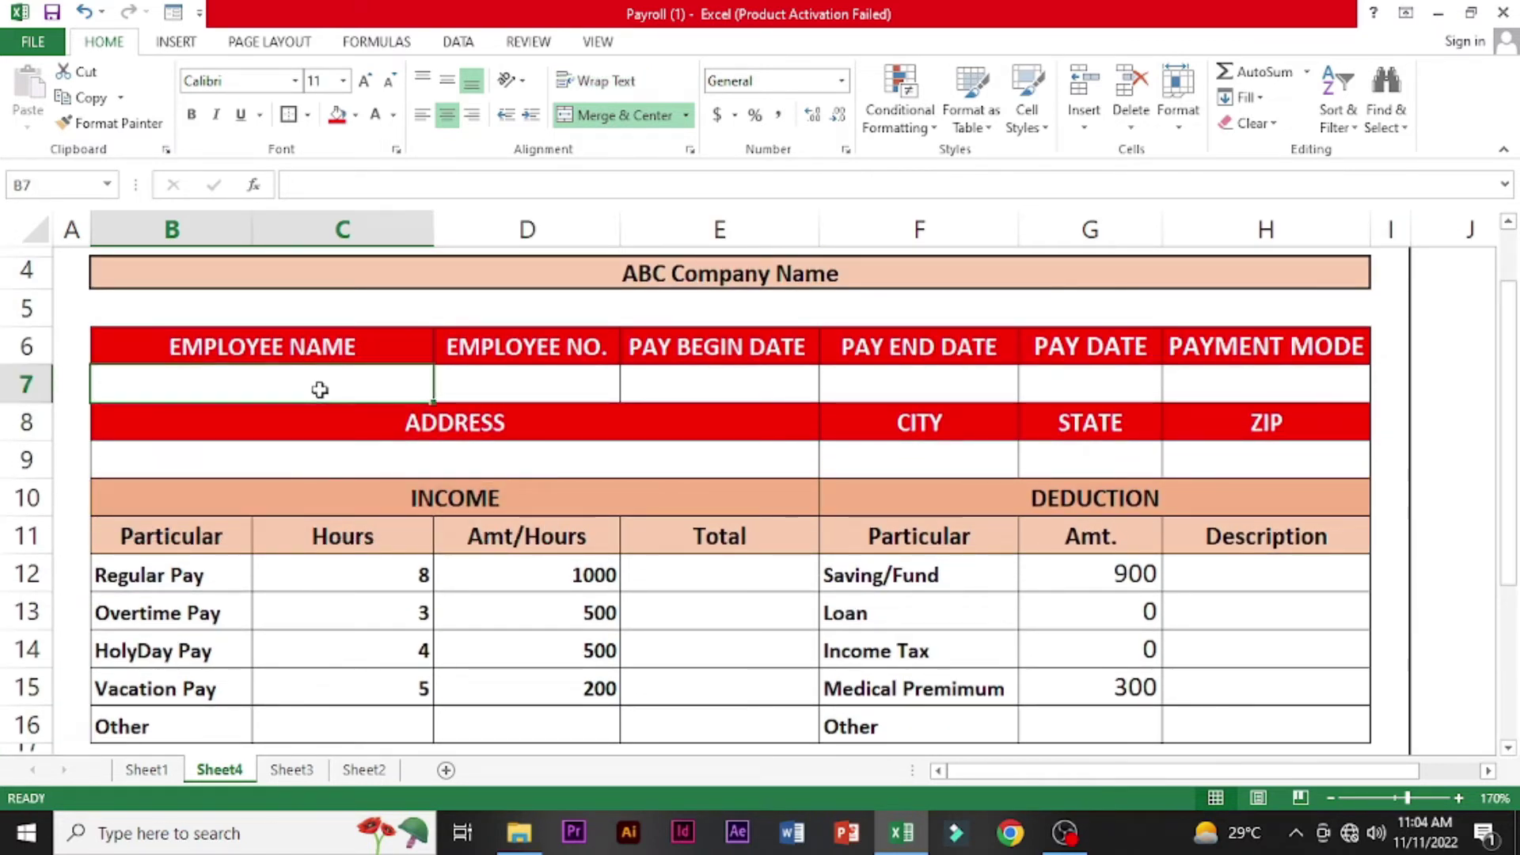
pyautogui.write('A')
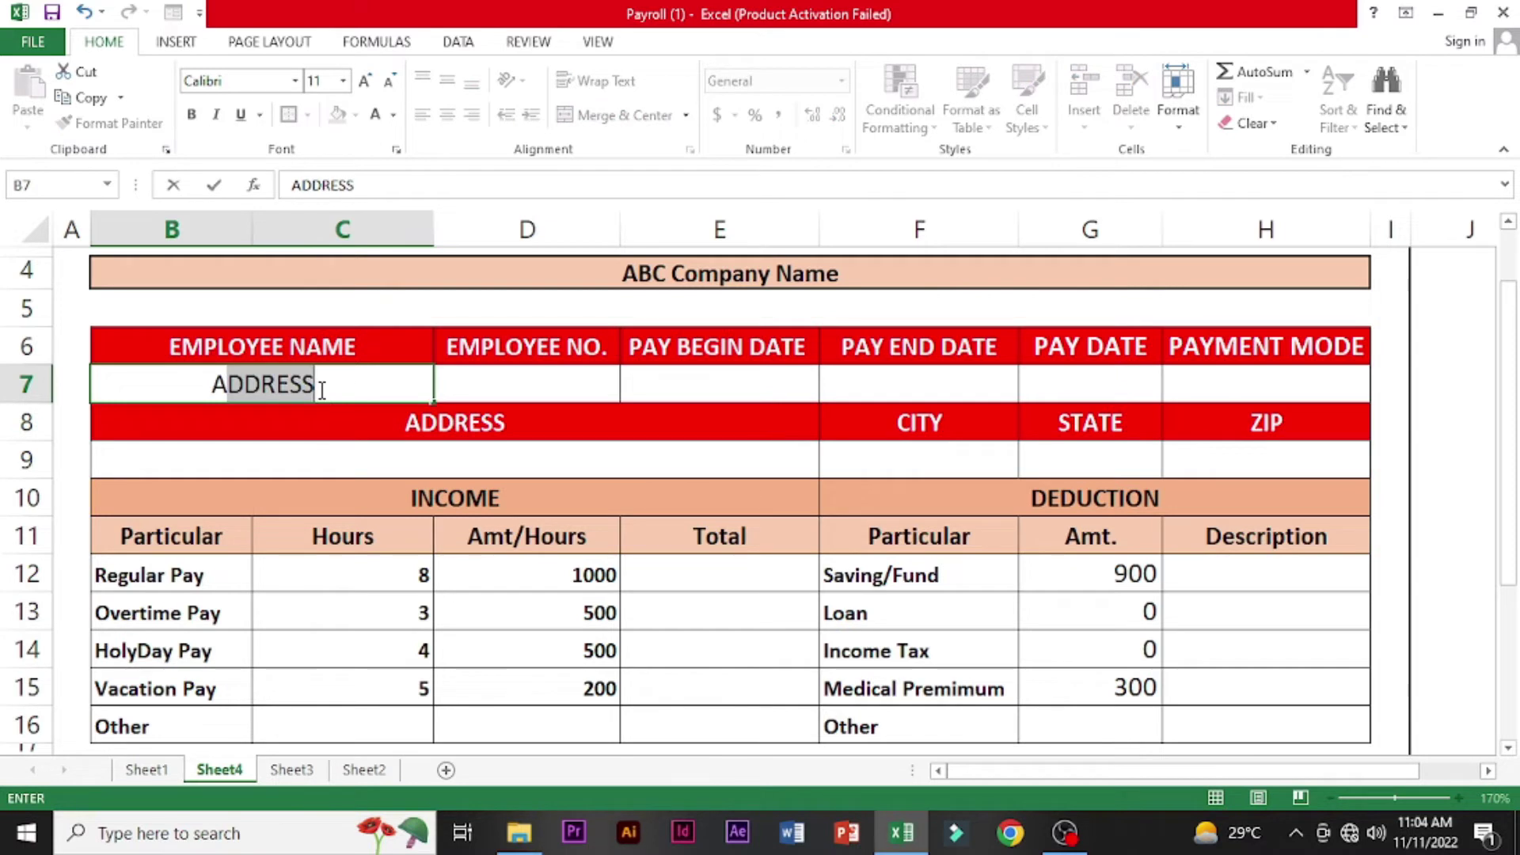
pyautogui.write('li')
pyautogui.press('Tab')
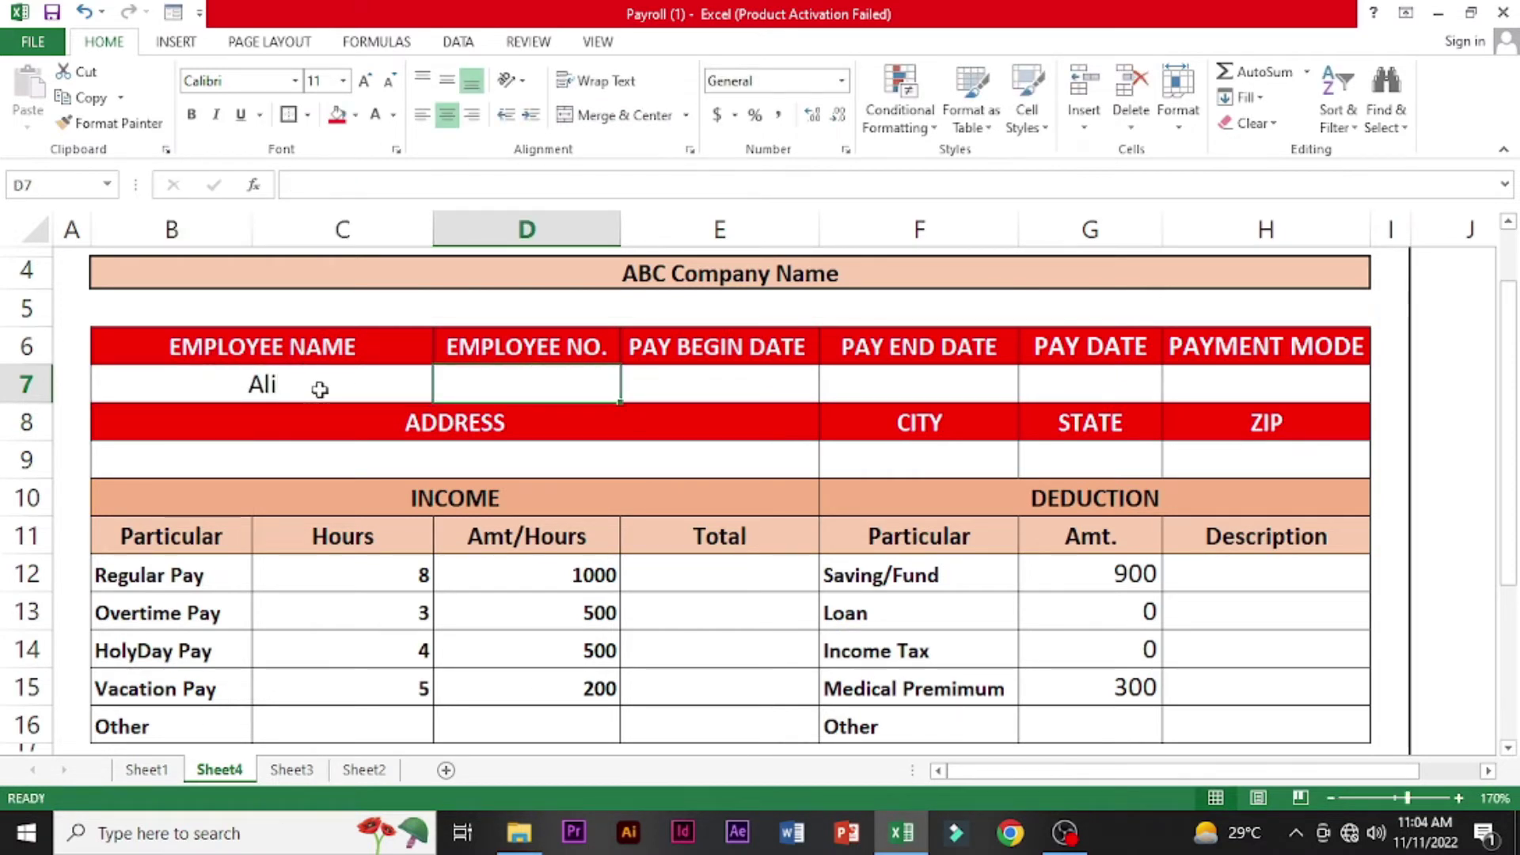
pyautogui.write('001')
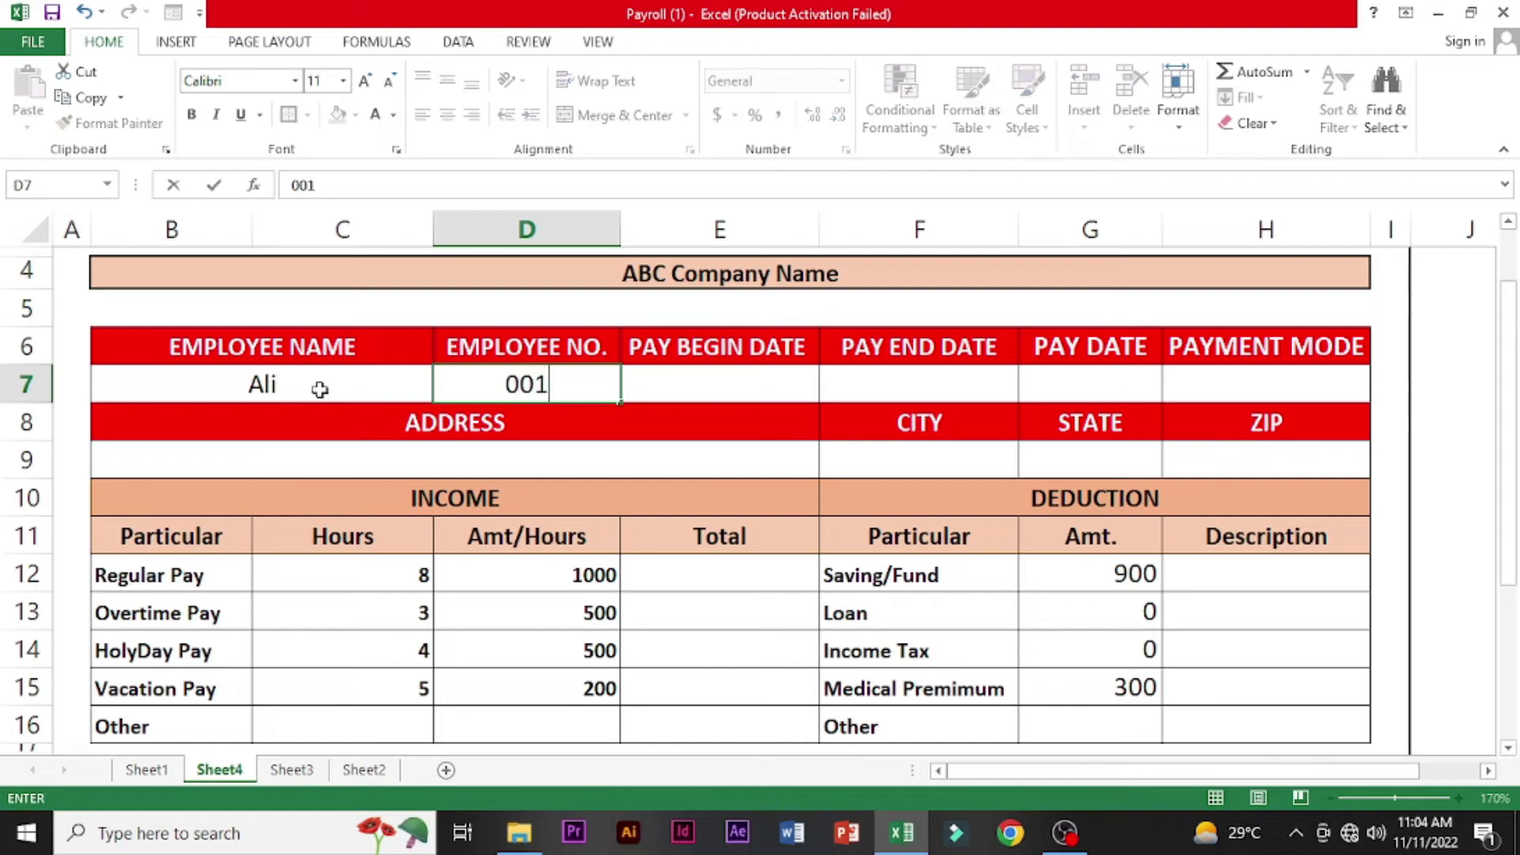
pyautogui.press('Tab')
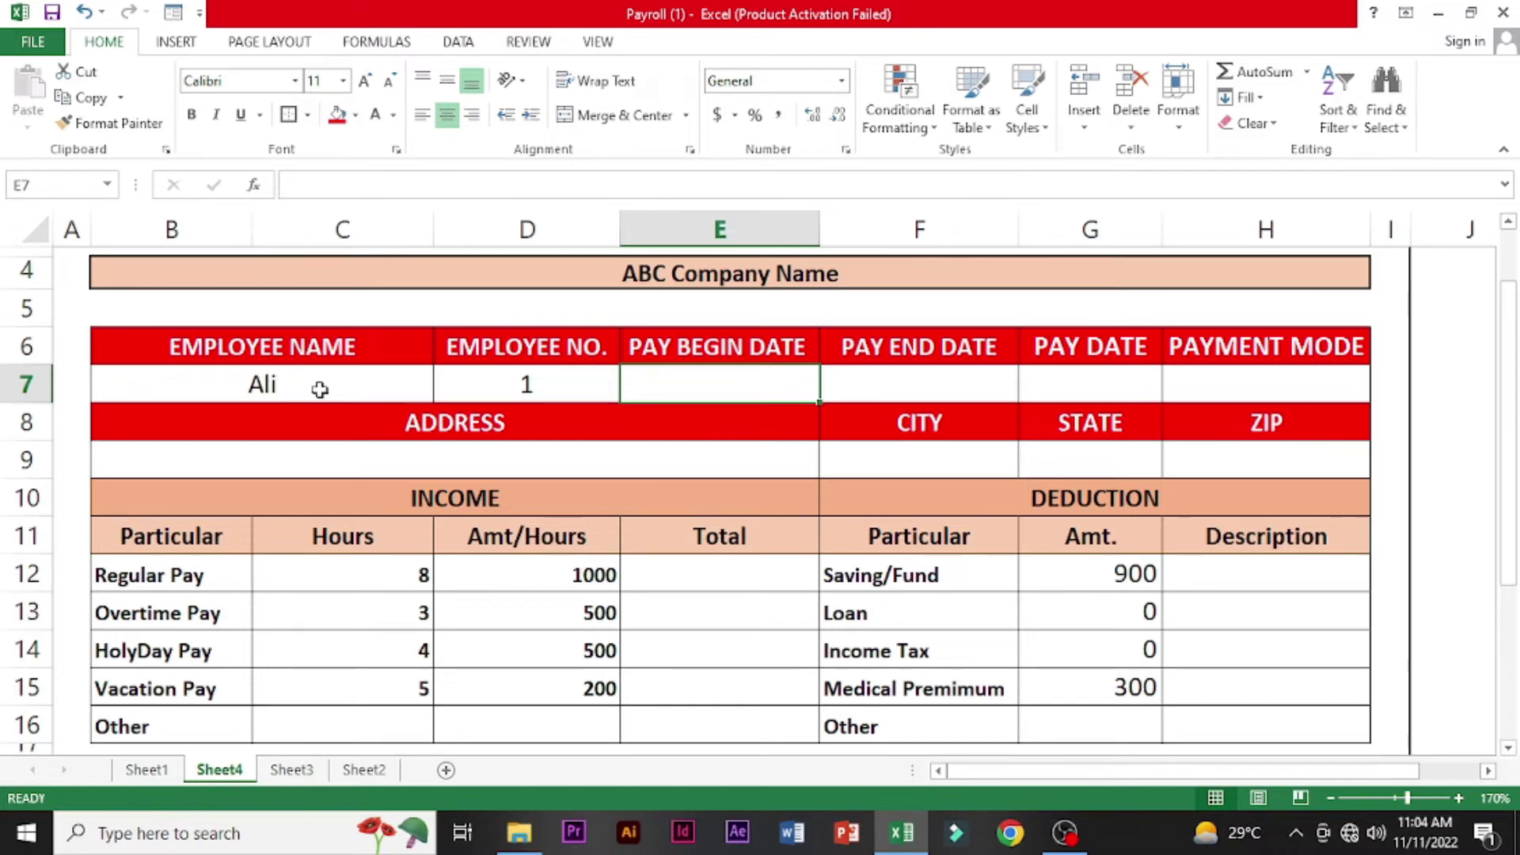
pyautogui.write('1/1/2022')
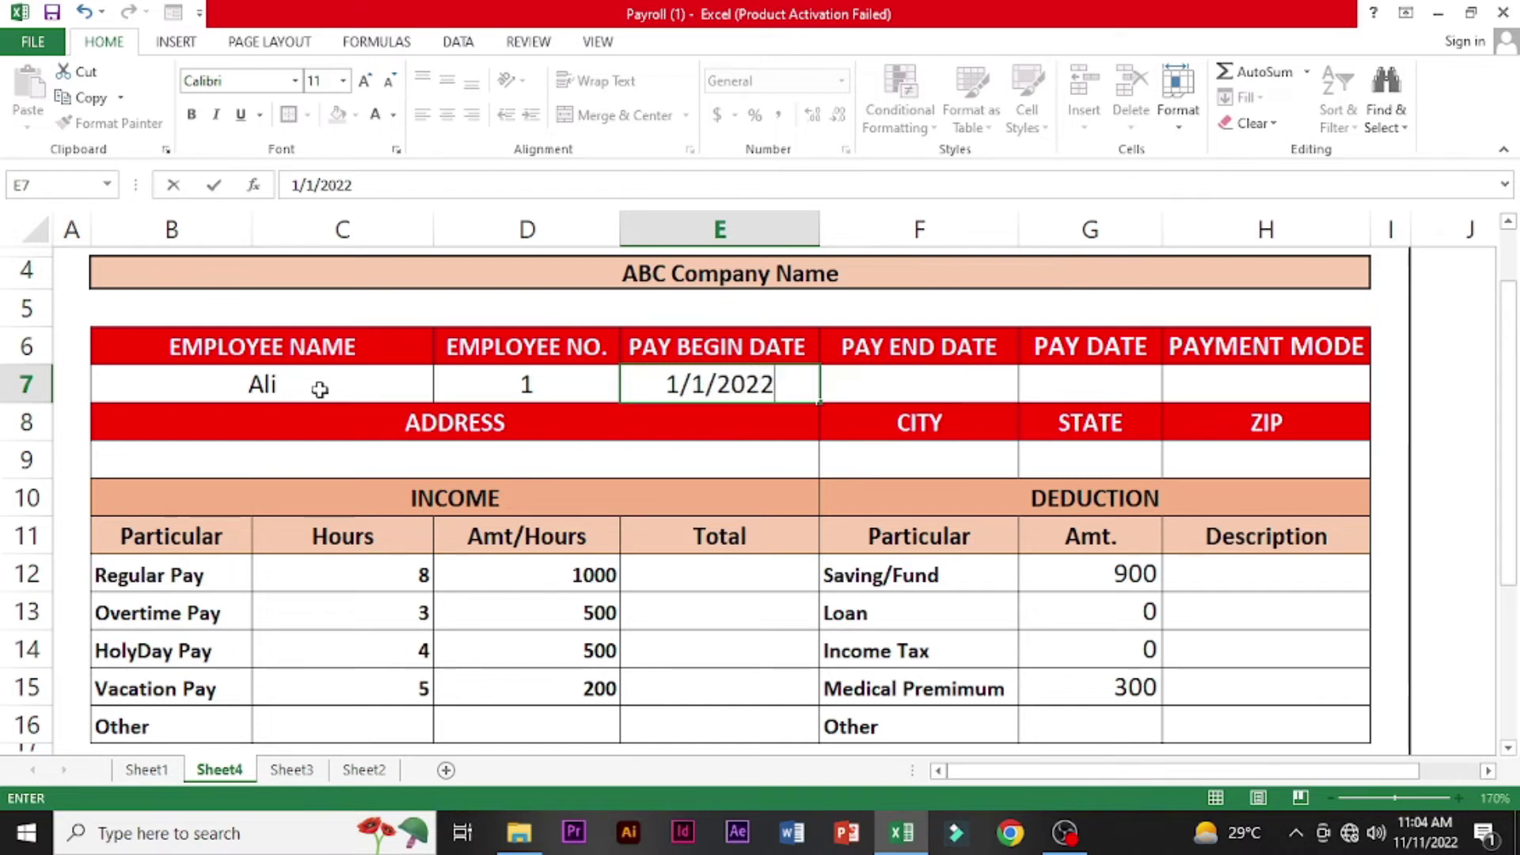
pyautogui.press('Tab')
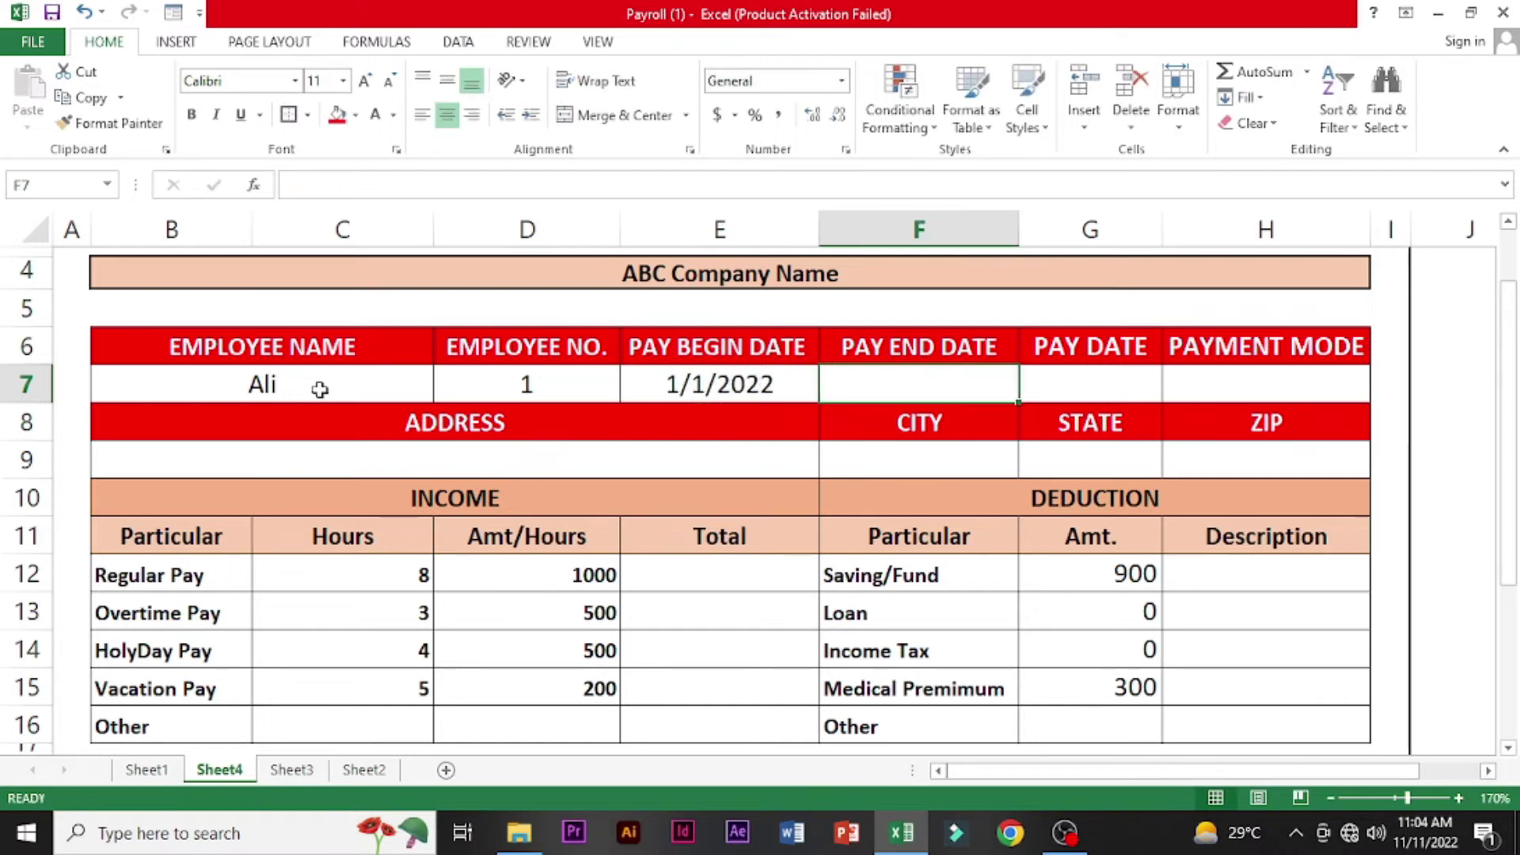
# - Enter the pay end date 1/1/2025 in F7, correcting the typo and checking the year
pyautogui.write('1')
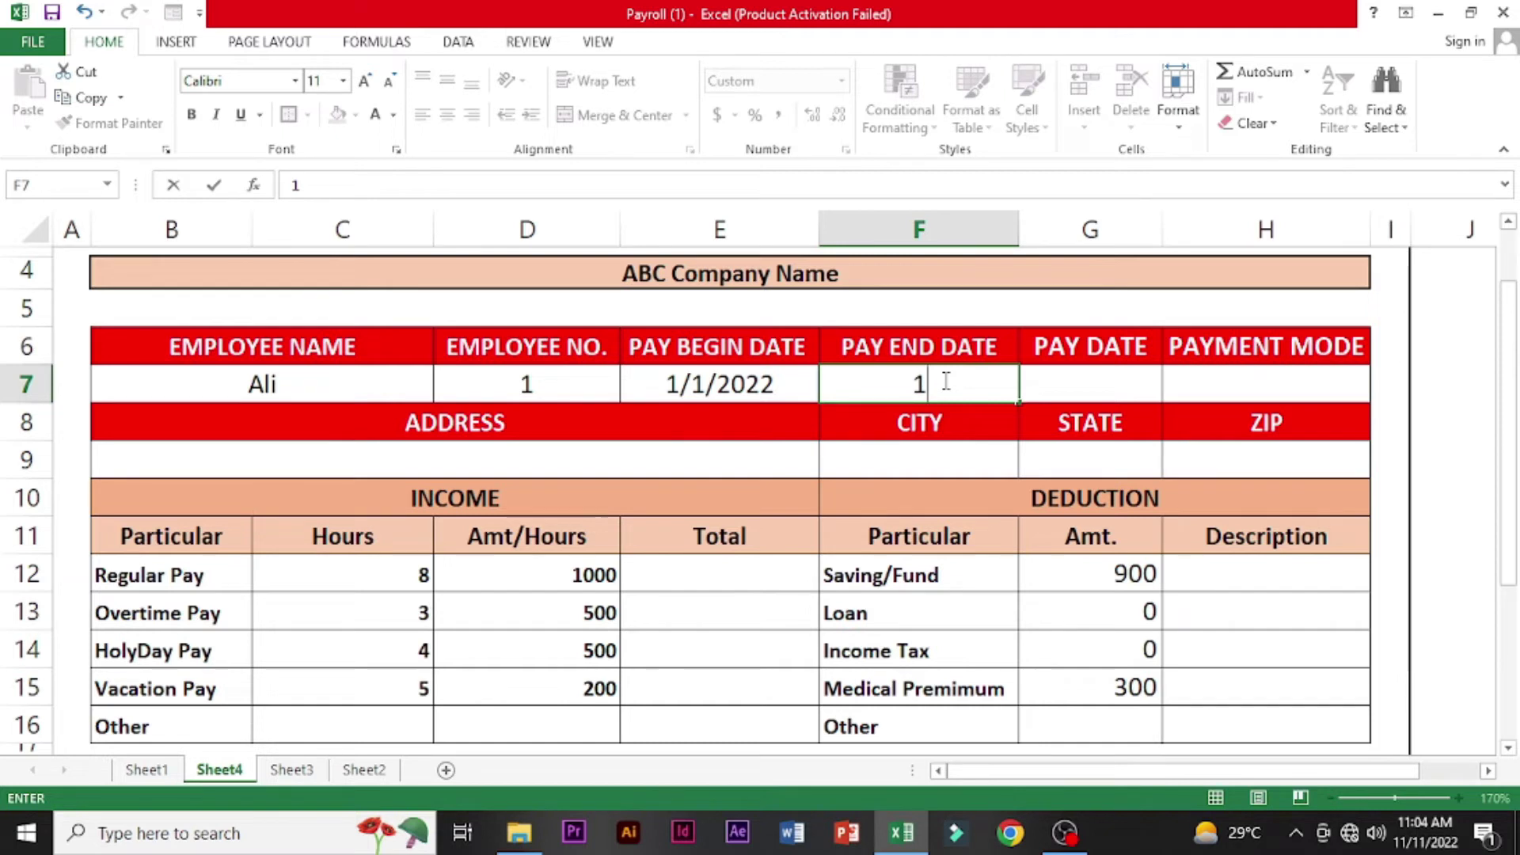
pyautogui.write('/2')
pyautogui.press('BackSpace')
pyautogui.write('1')
pyautogui.write('/2')
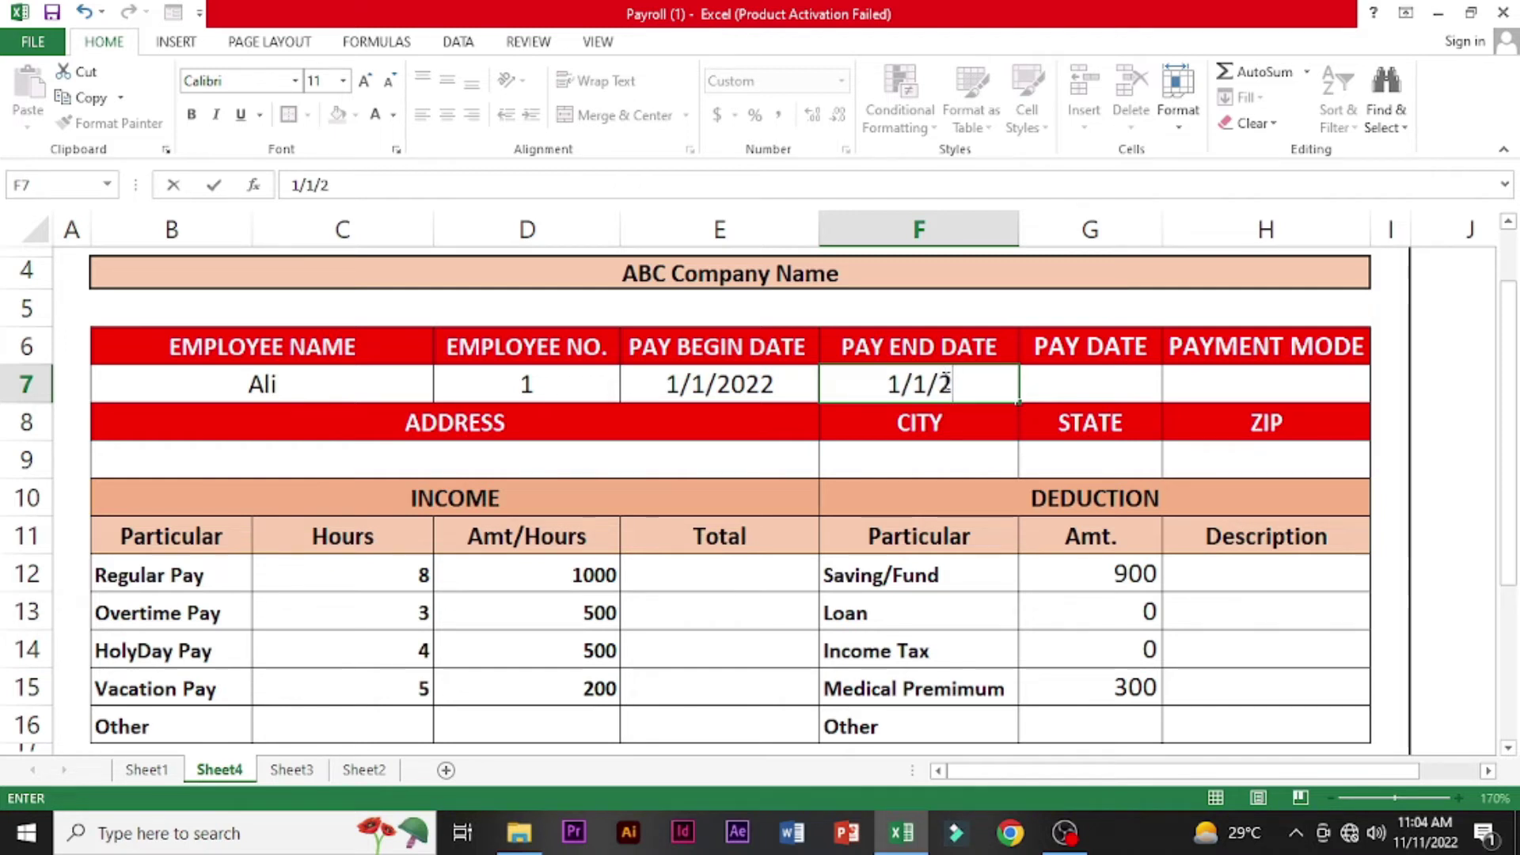
pyautogui.write('025')
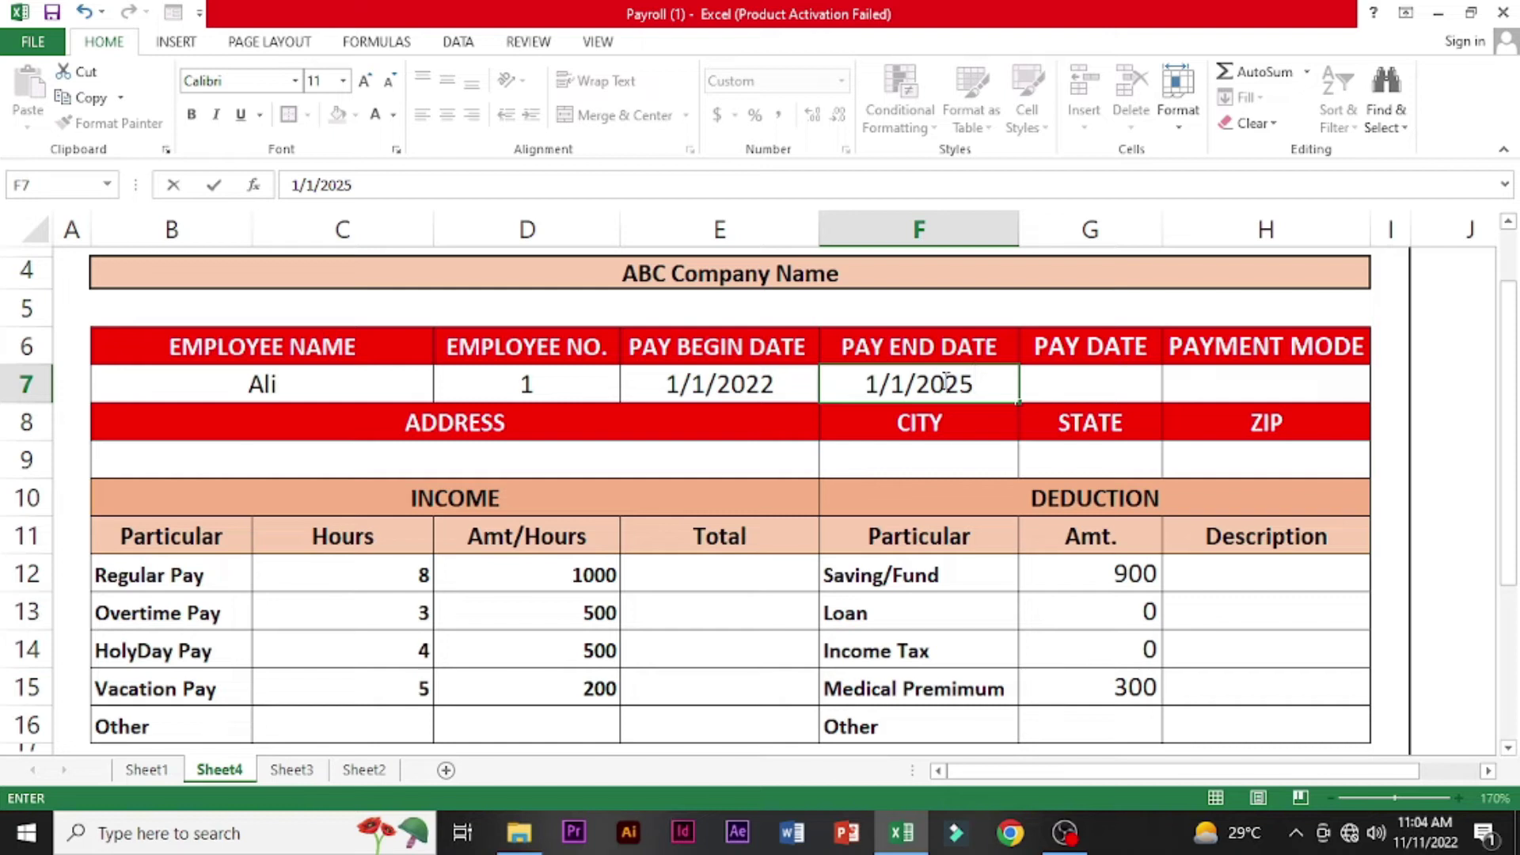
pyautogui.press('Tab')
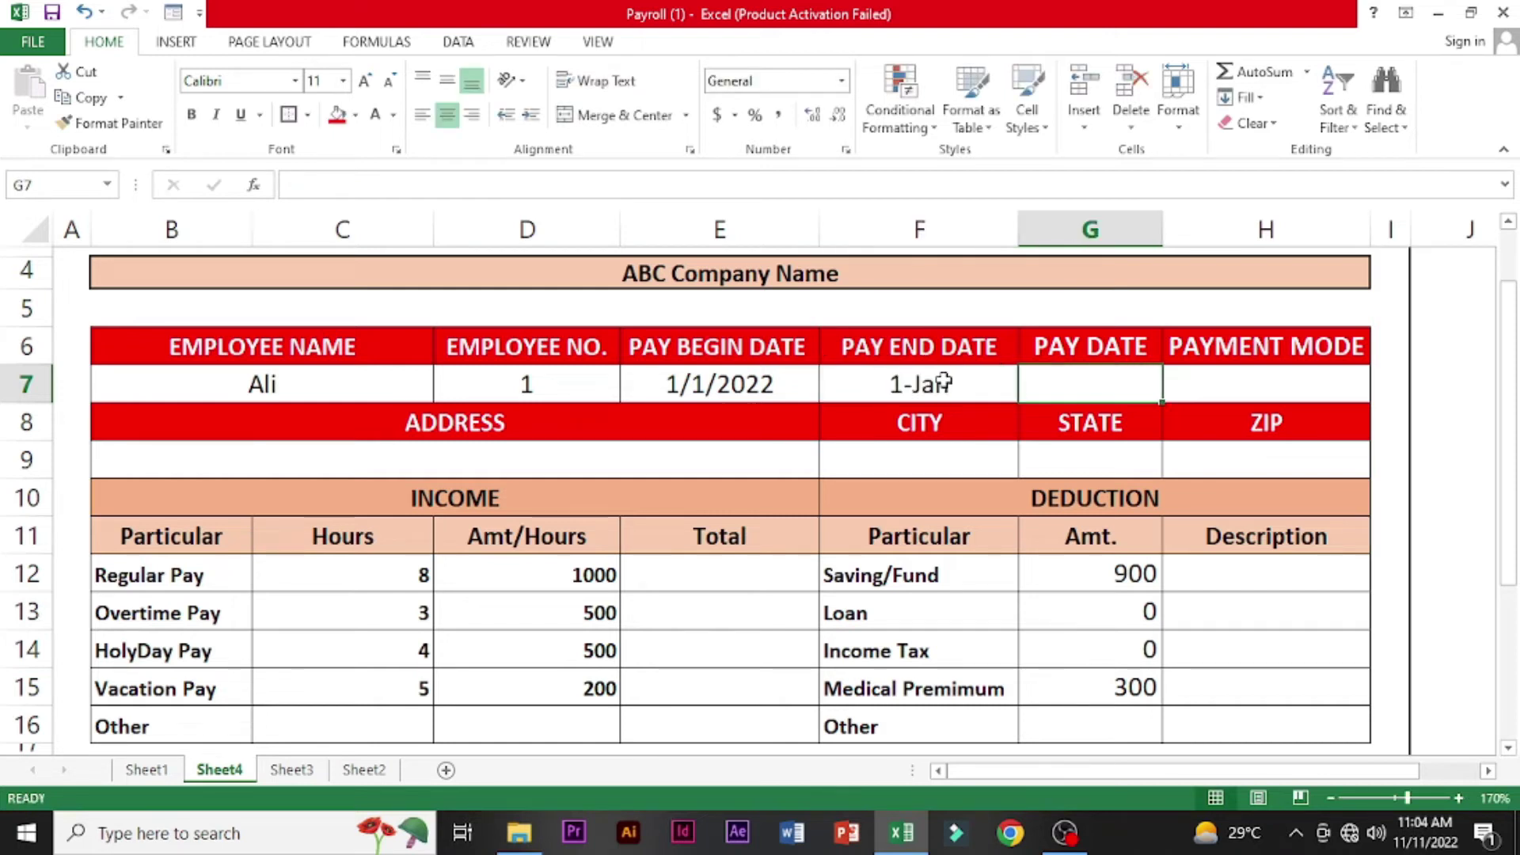
pyautogui.doubleClick(919, 384)
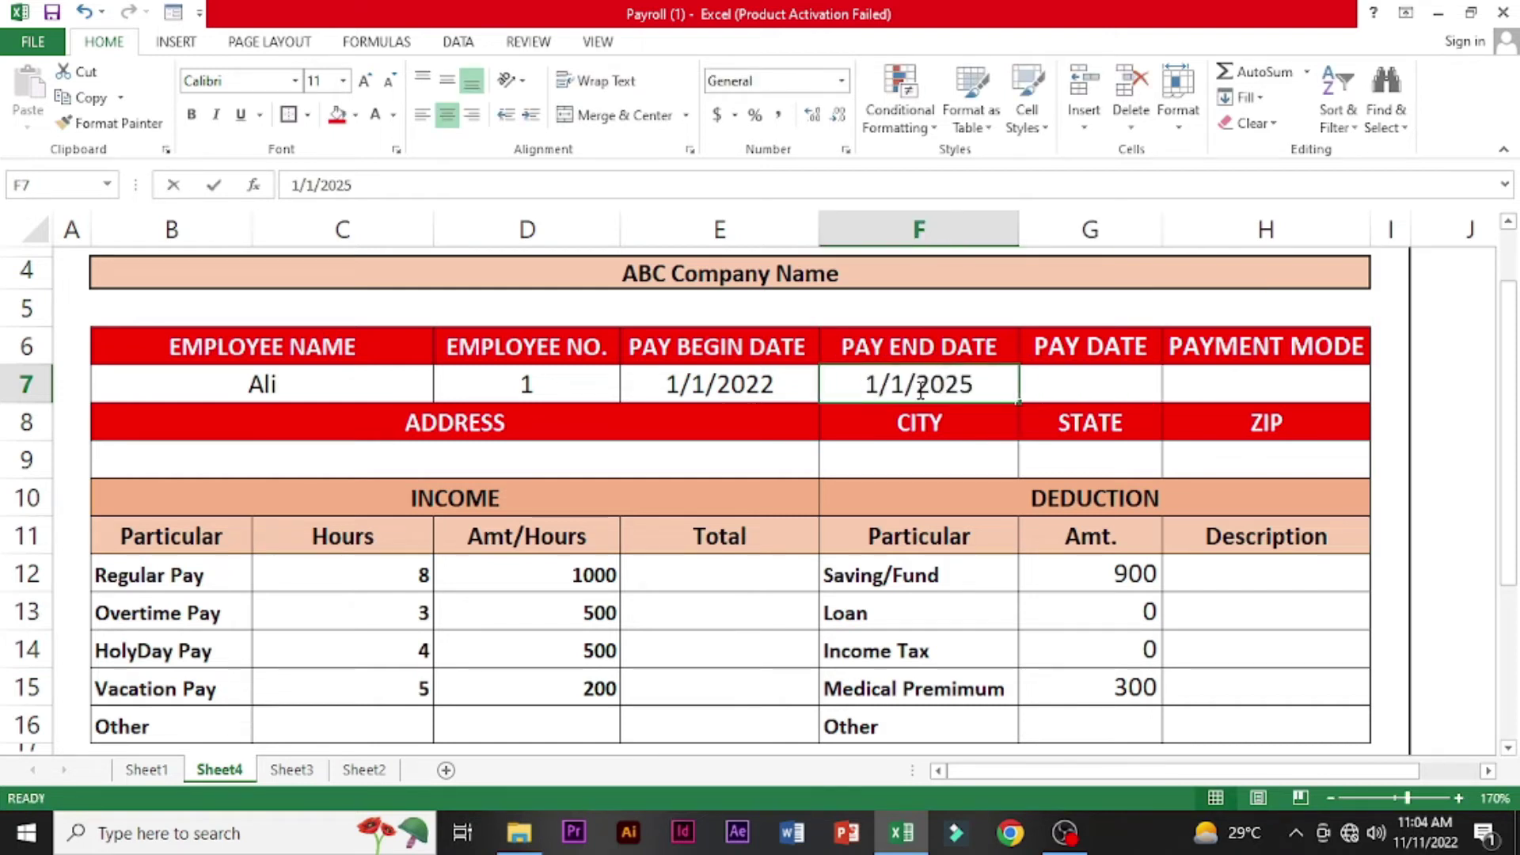
pyautogui.click(915, 383)
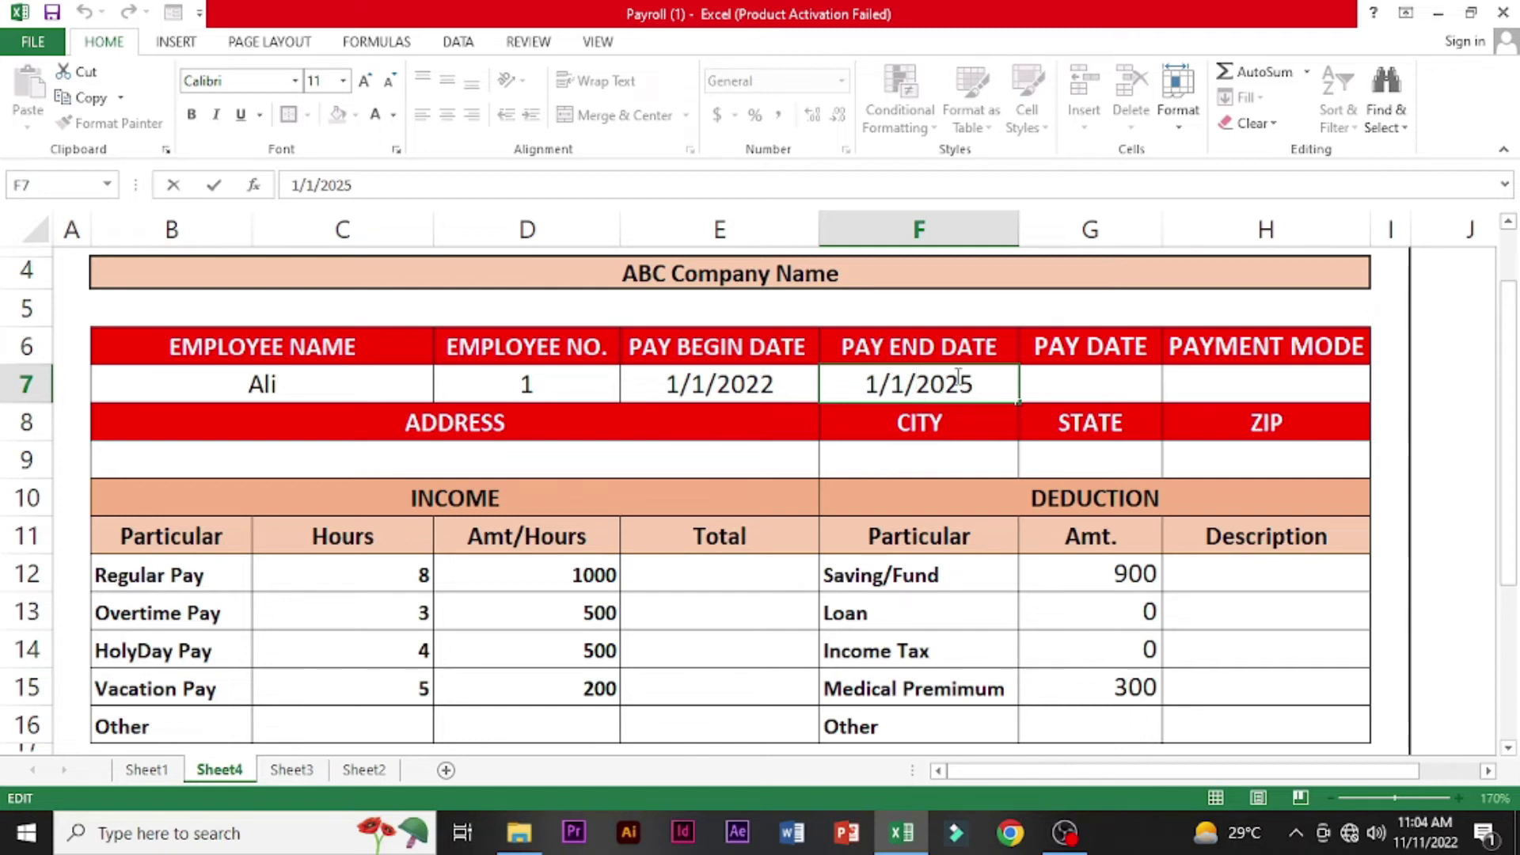
pyautogui.click(985, 383)
pyautogui.click(1034, 584)
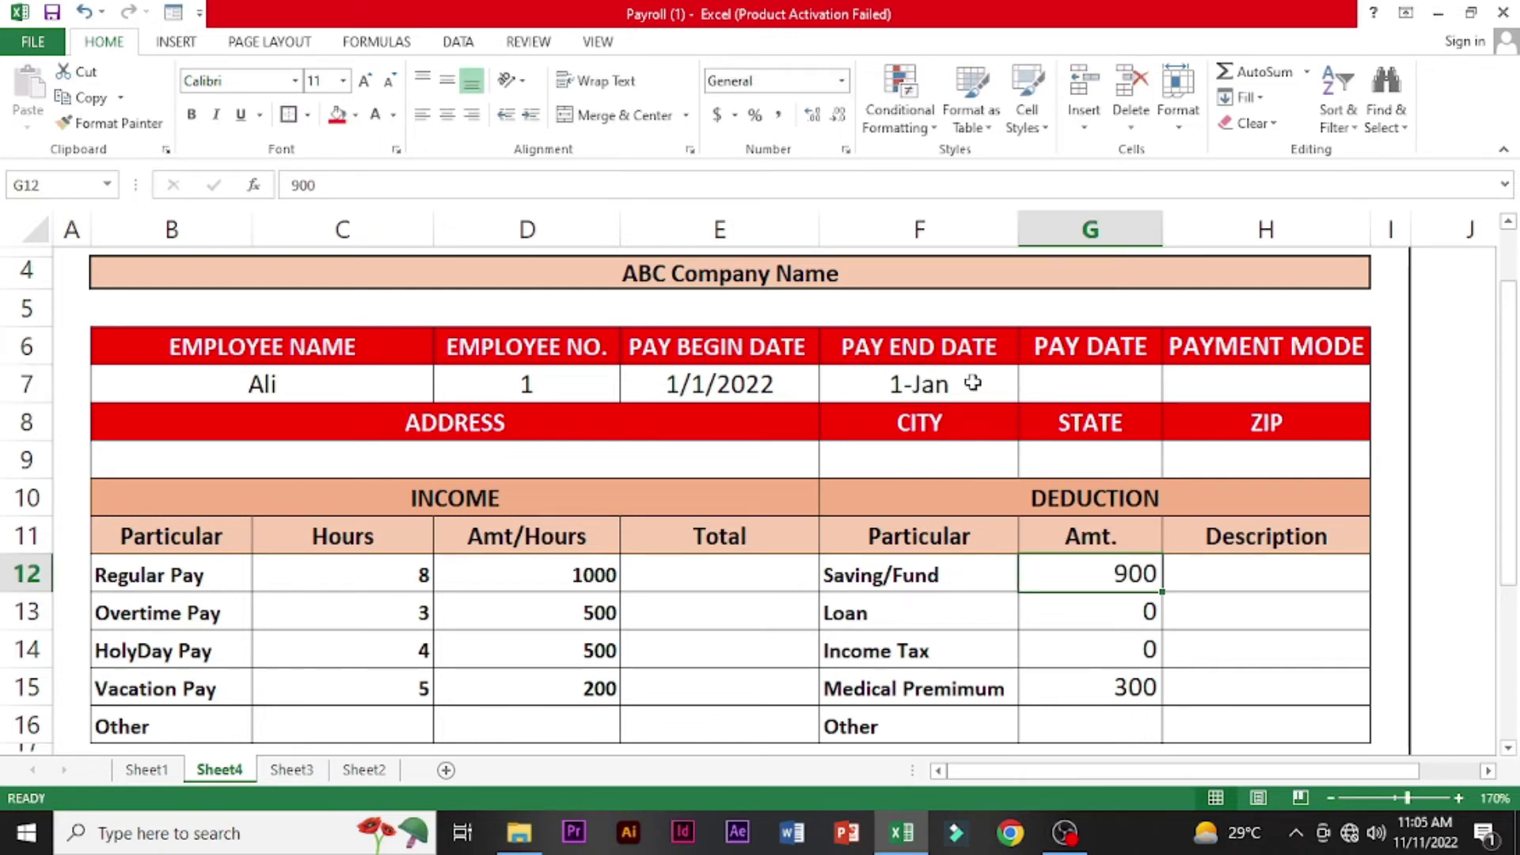
# - Format the pay end date as Short Date and enter pay date 2/2/2022 in G7
pyautogui.click(974, 383)
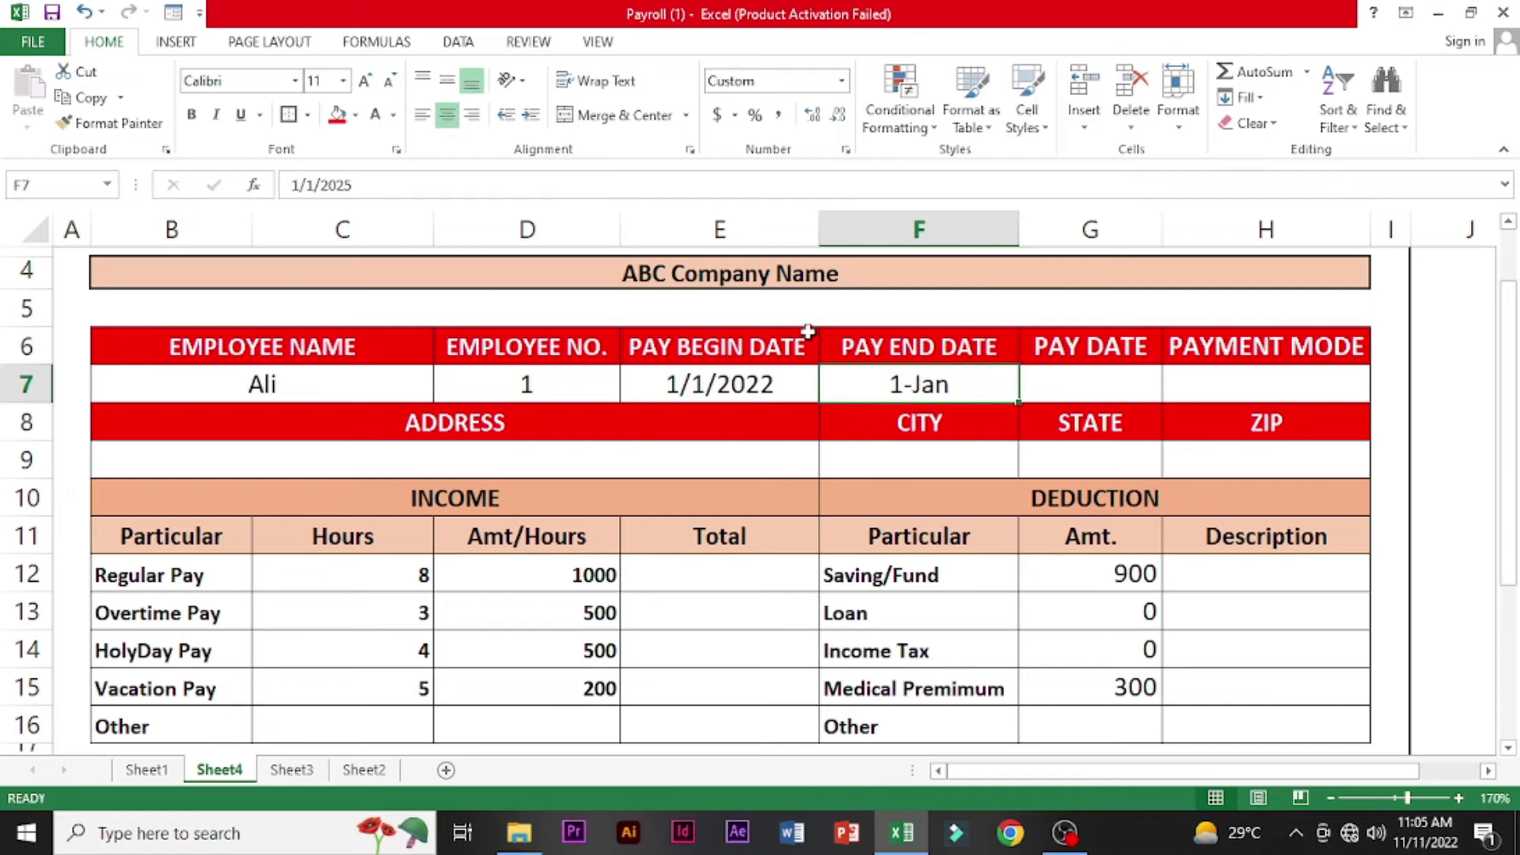
pyautogui.click(842, 81)
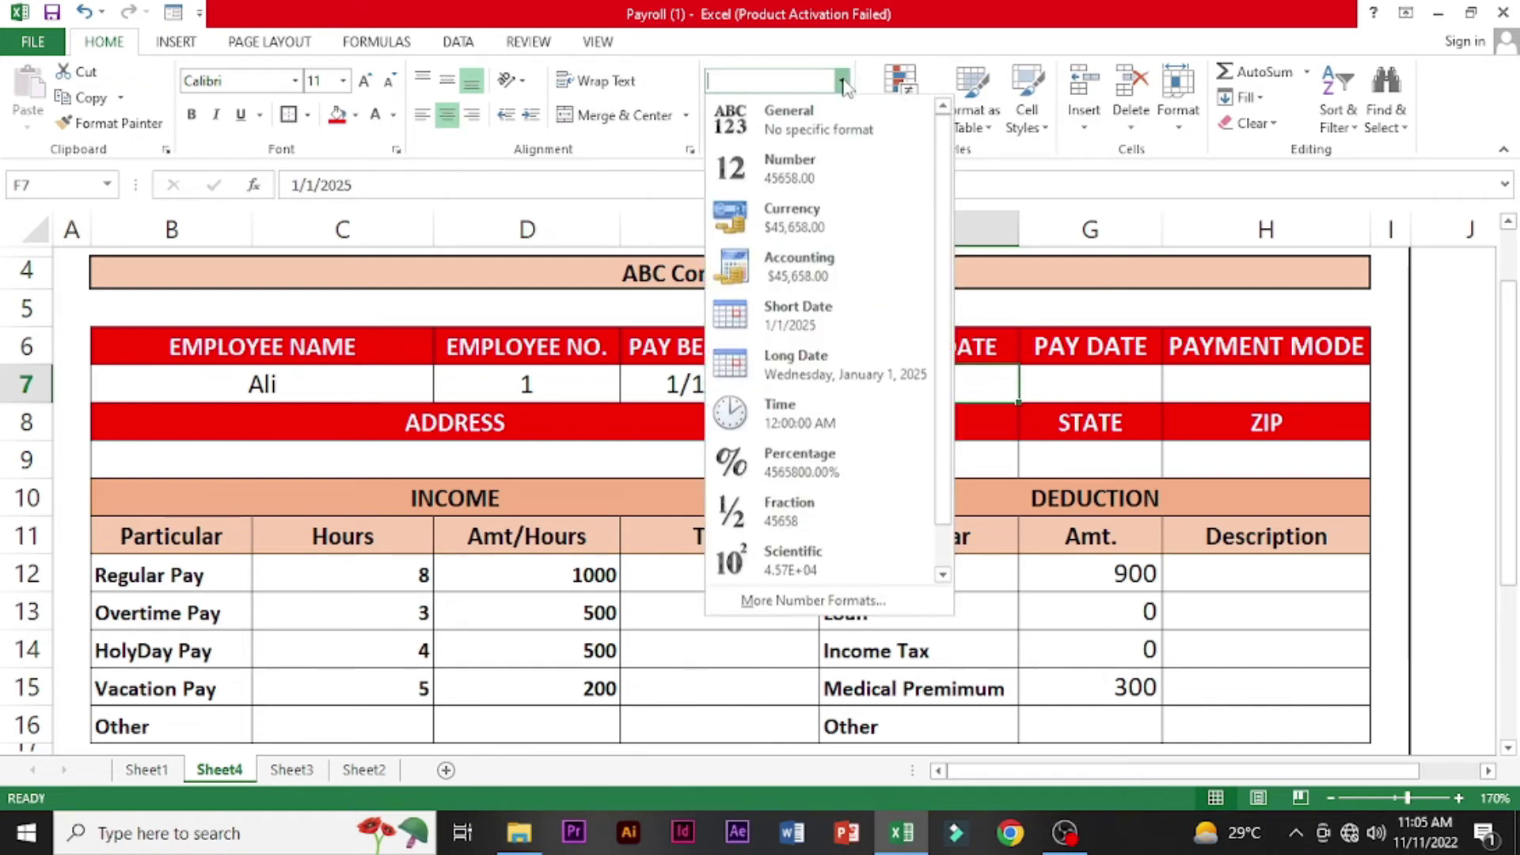
pyautogui.click(842, 325)
pyautogui.click(1107, 382)
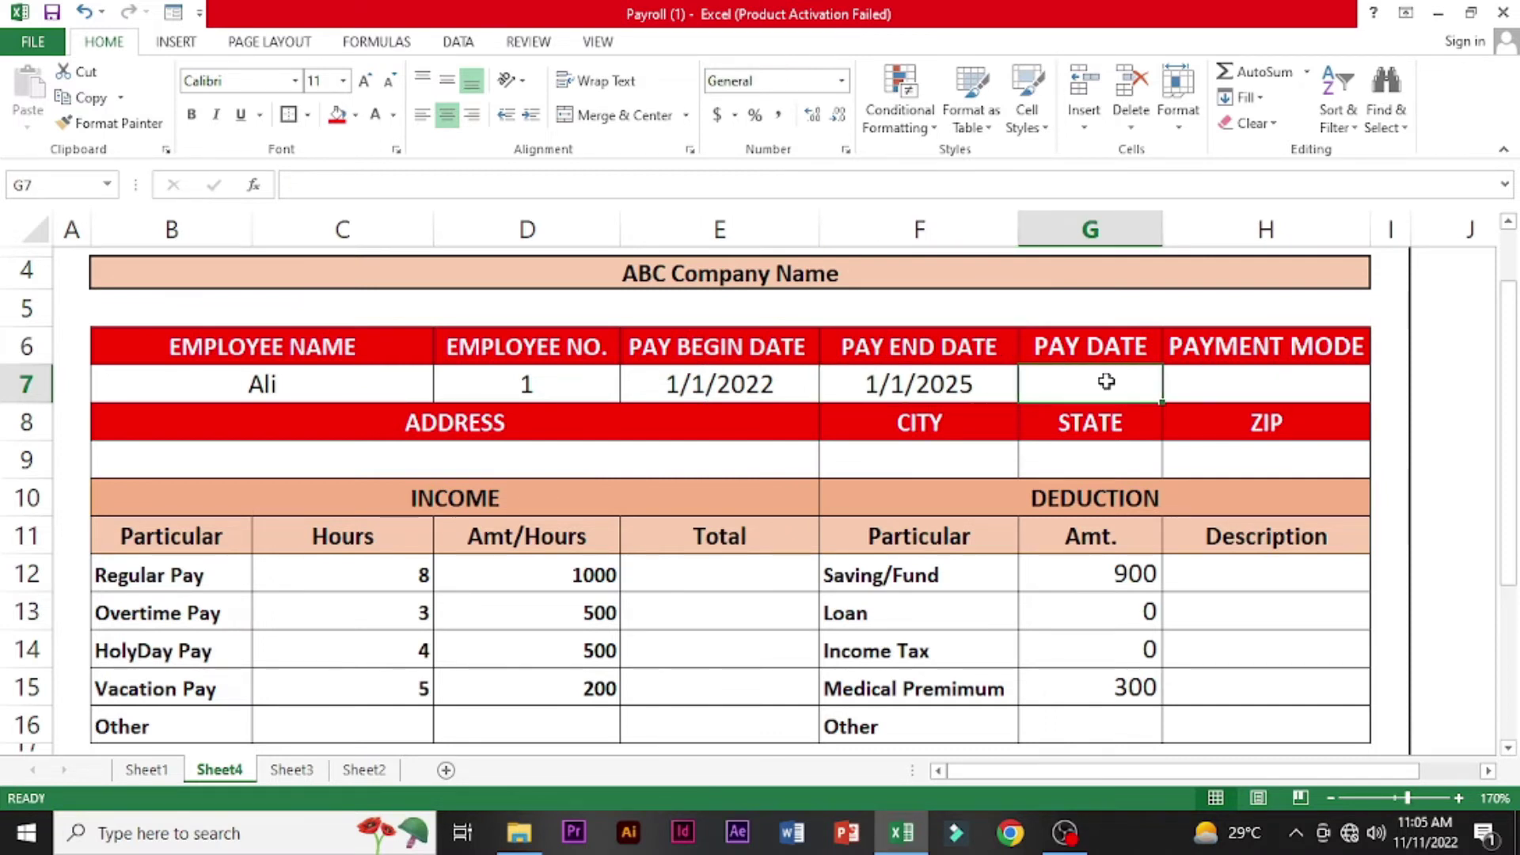
pyautogui.write('2/2/2022')
pyautogui.press('Tab')
pyautogui.write('_')
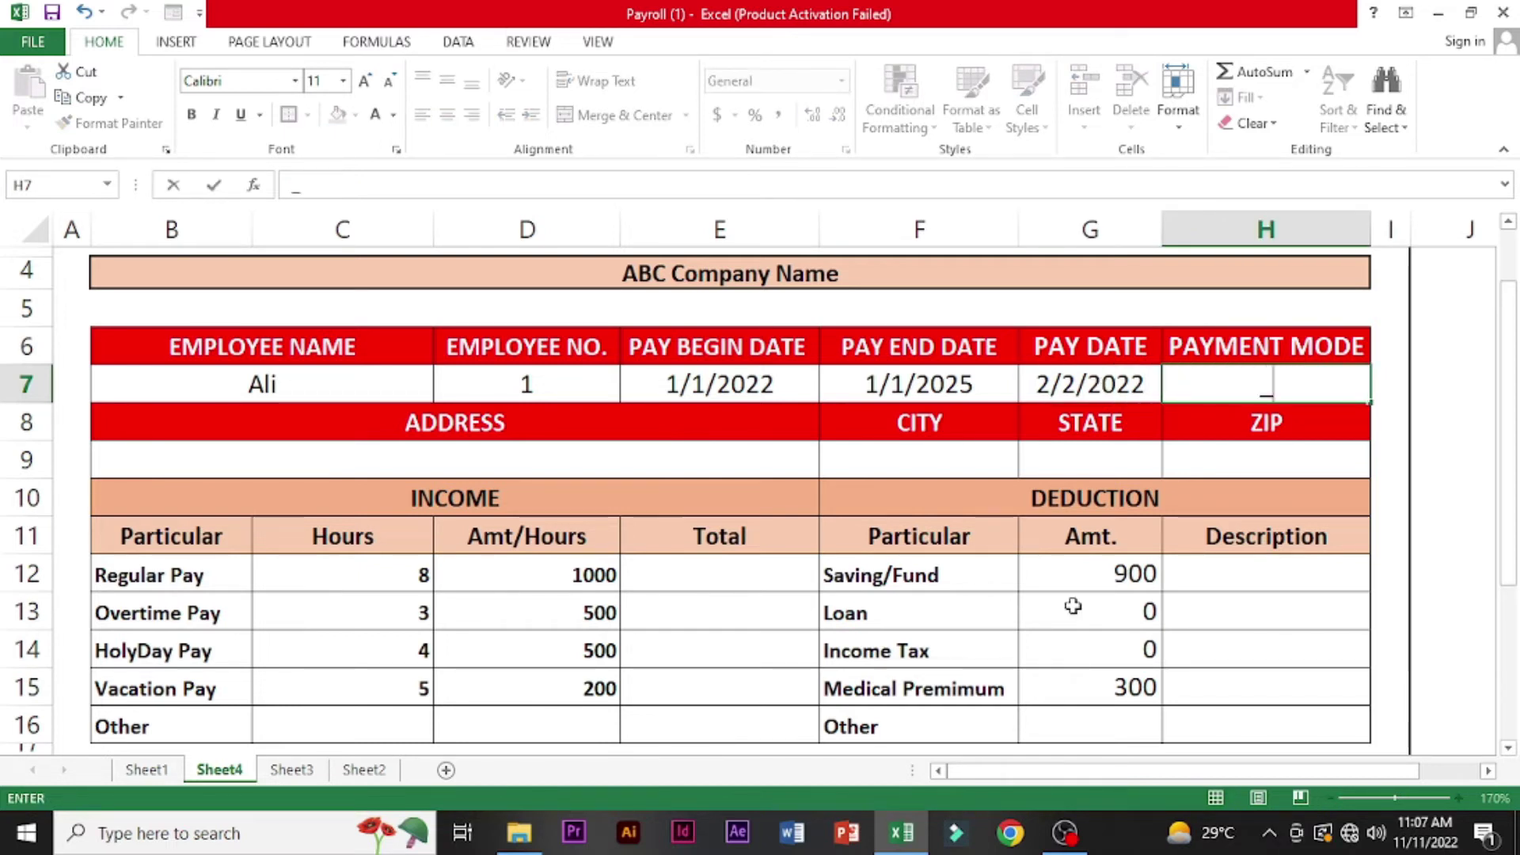
# - Put '_' placeholders in the Address, City, State and ZIP cells of row 9
pyautogui.click(374, 461)
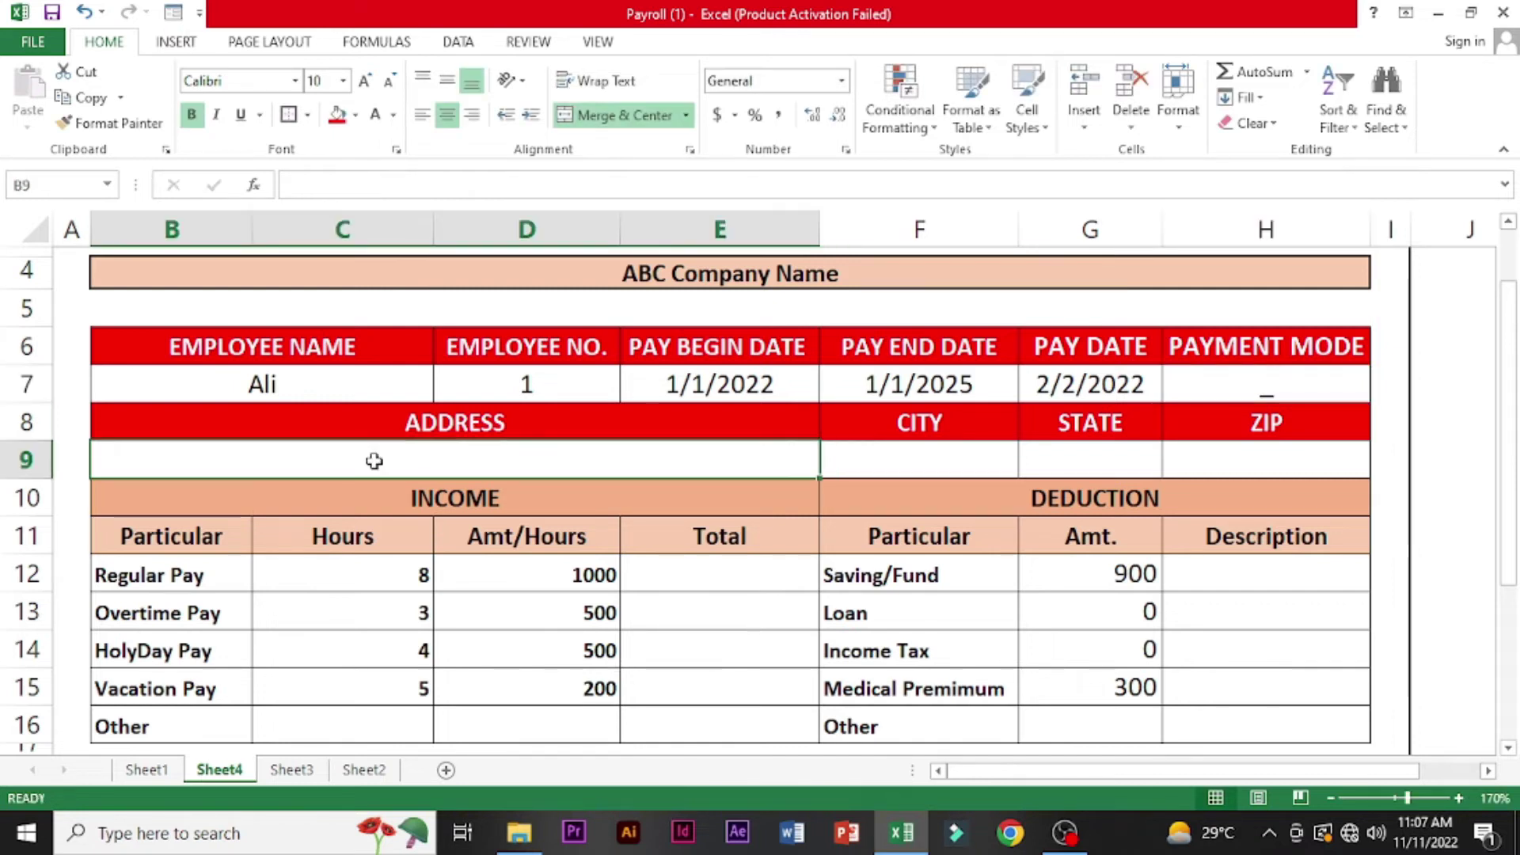
pyautogui.write('_')
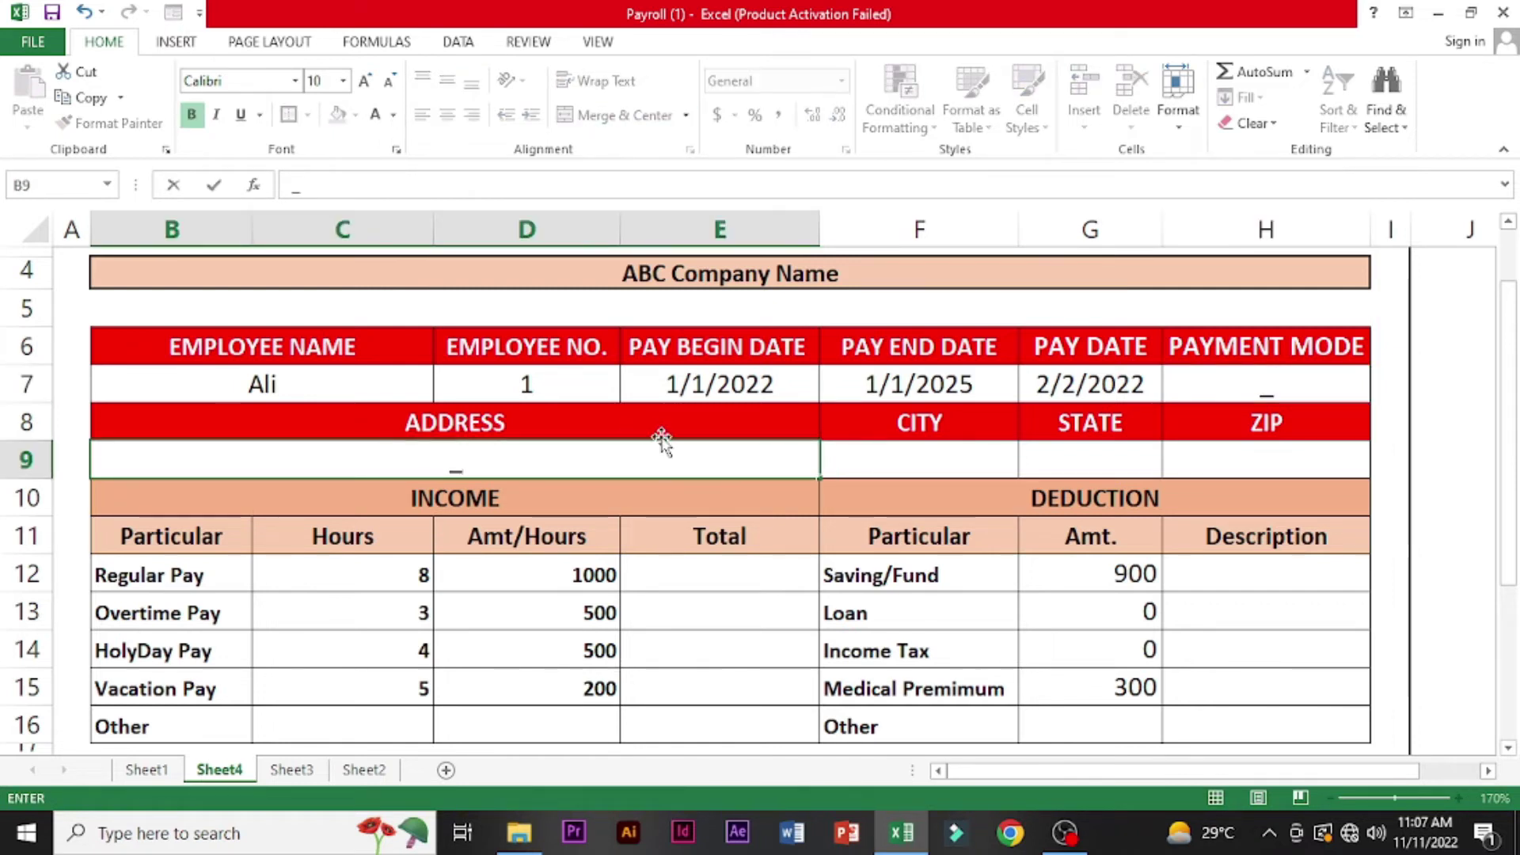
pyautogui.click(924, 461)
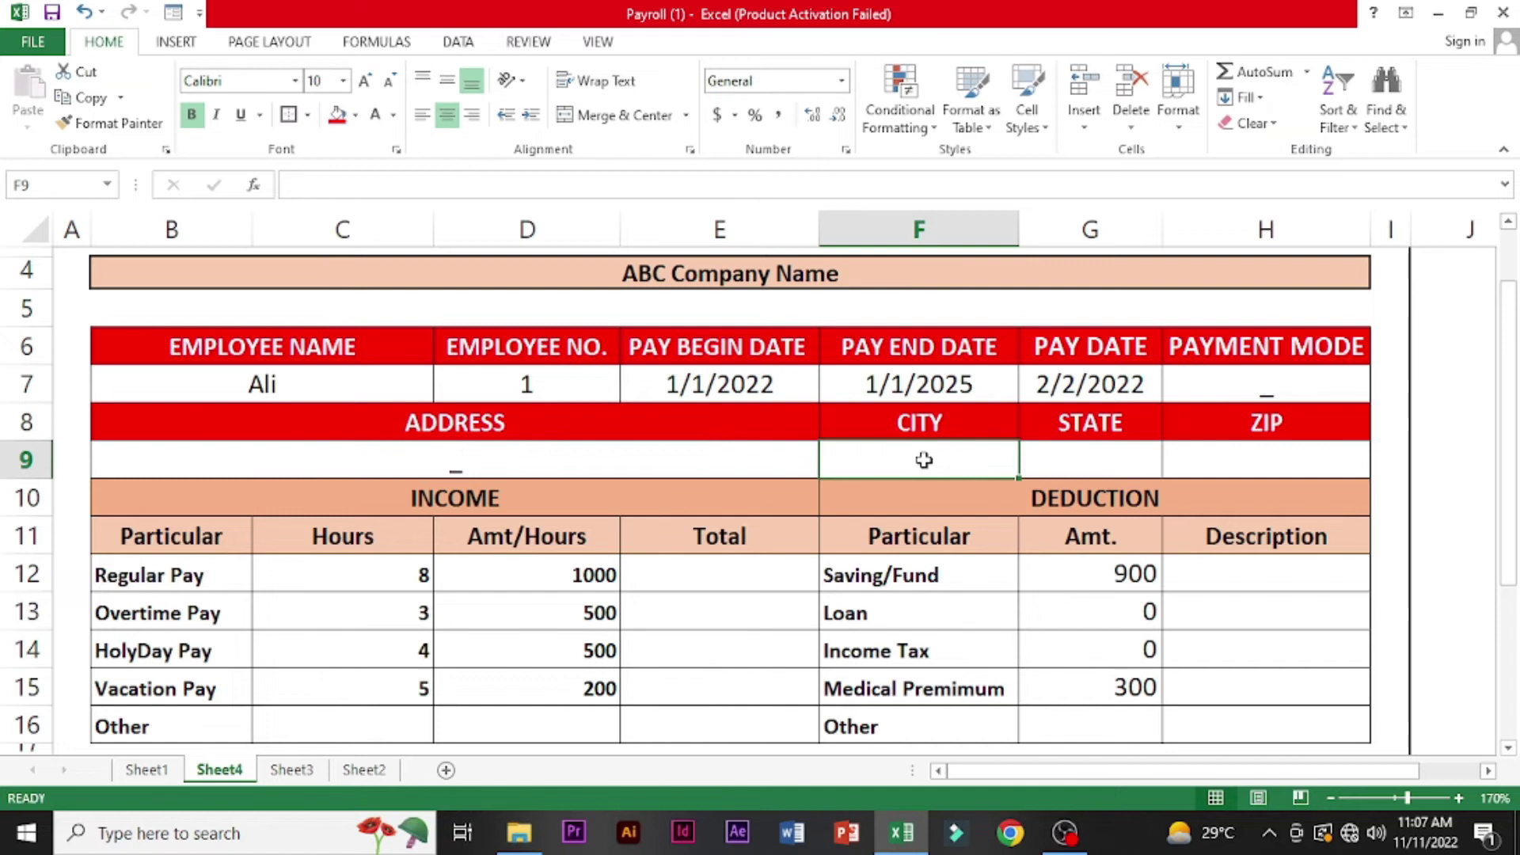
pyautogui.write('_')
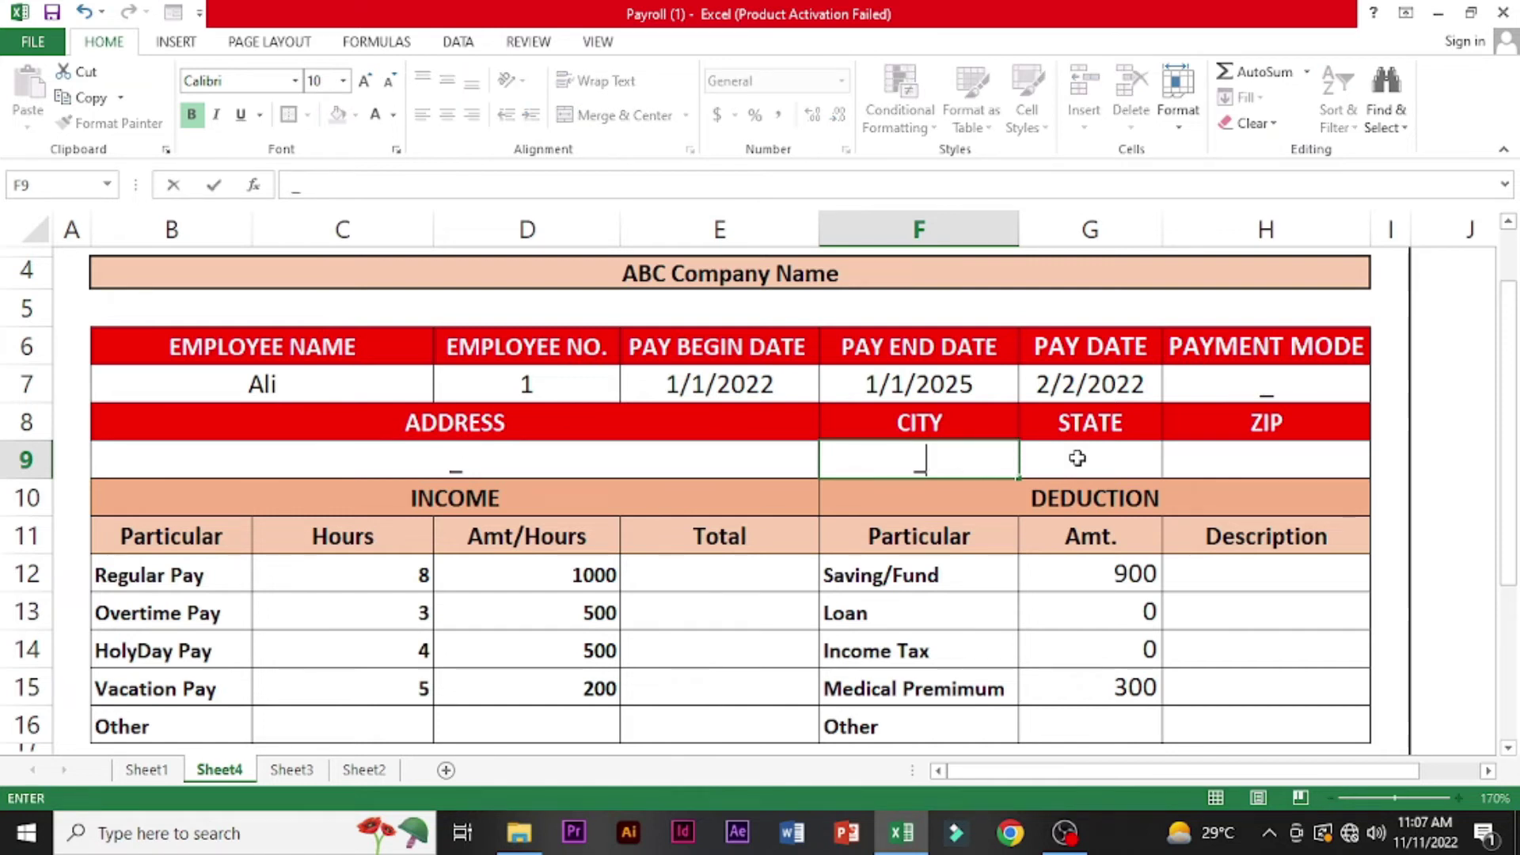
pyautogui.click(1085, 463)
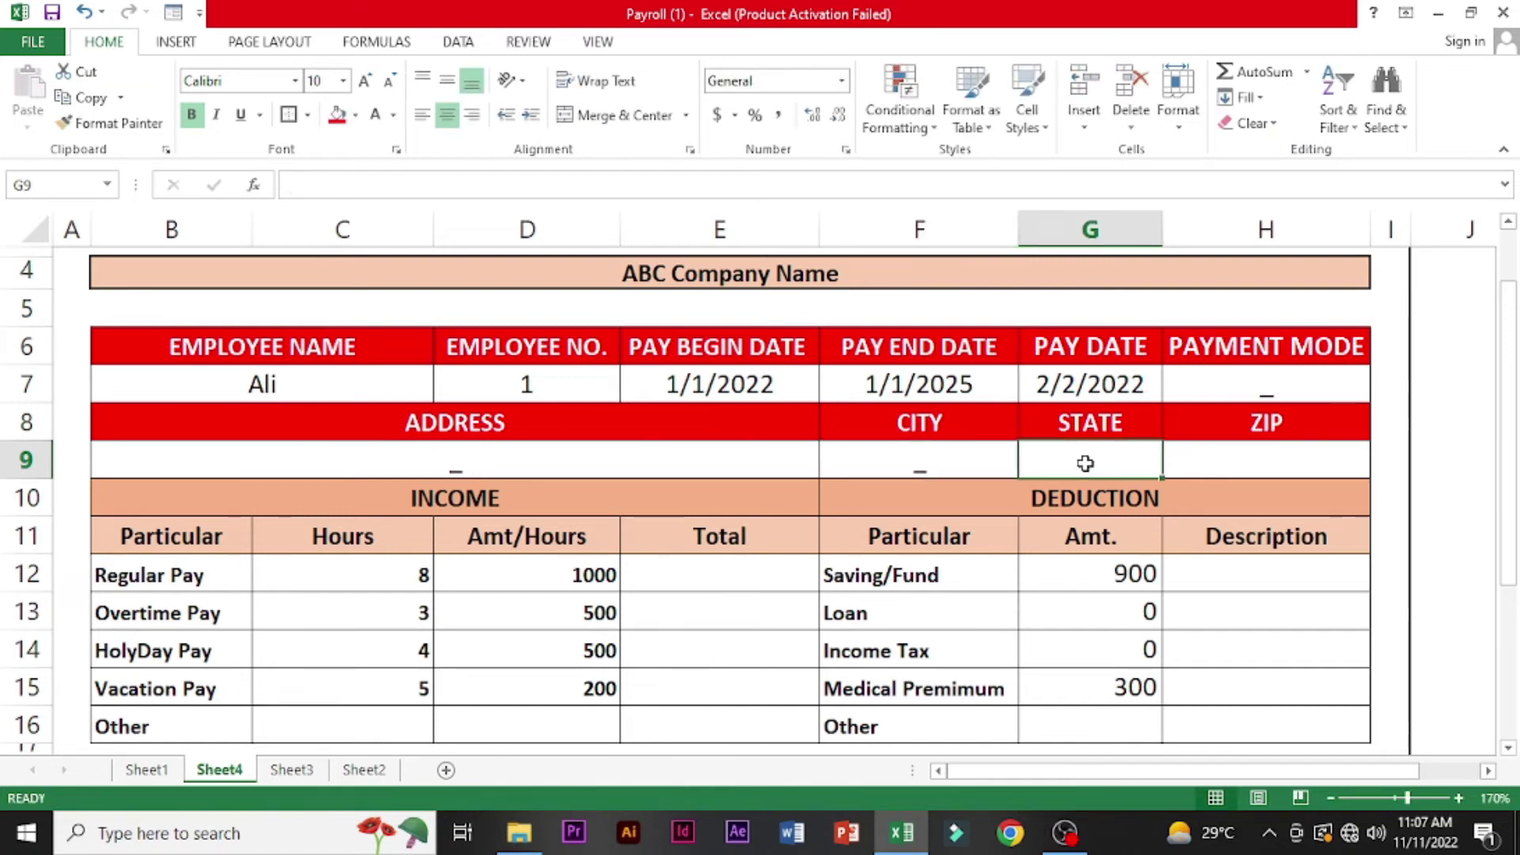
pyautogui.write('_')
pyautogui.click(1280, 446)
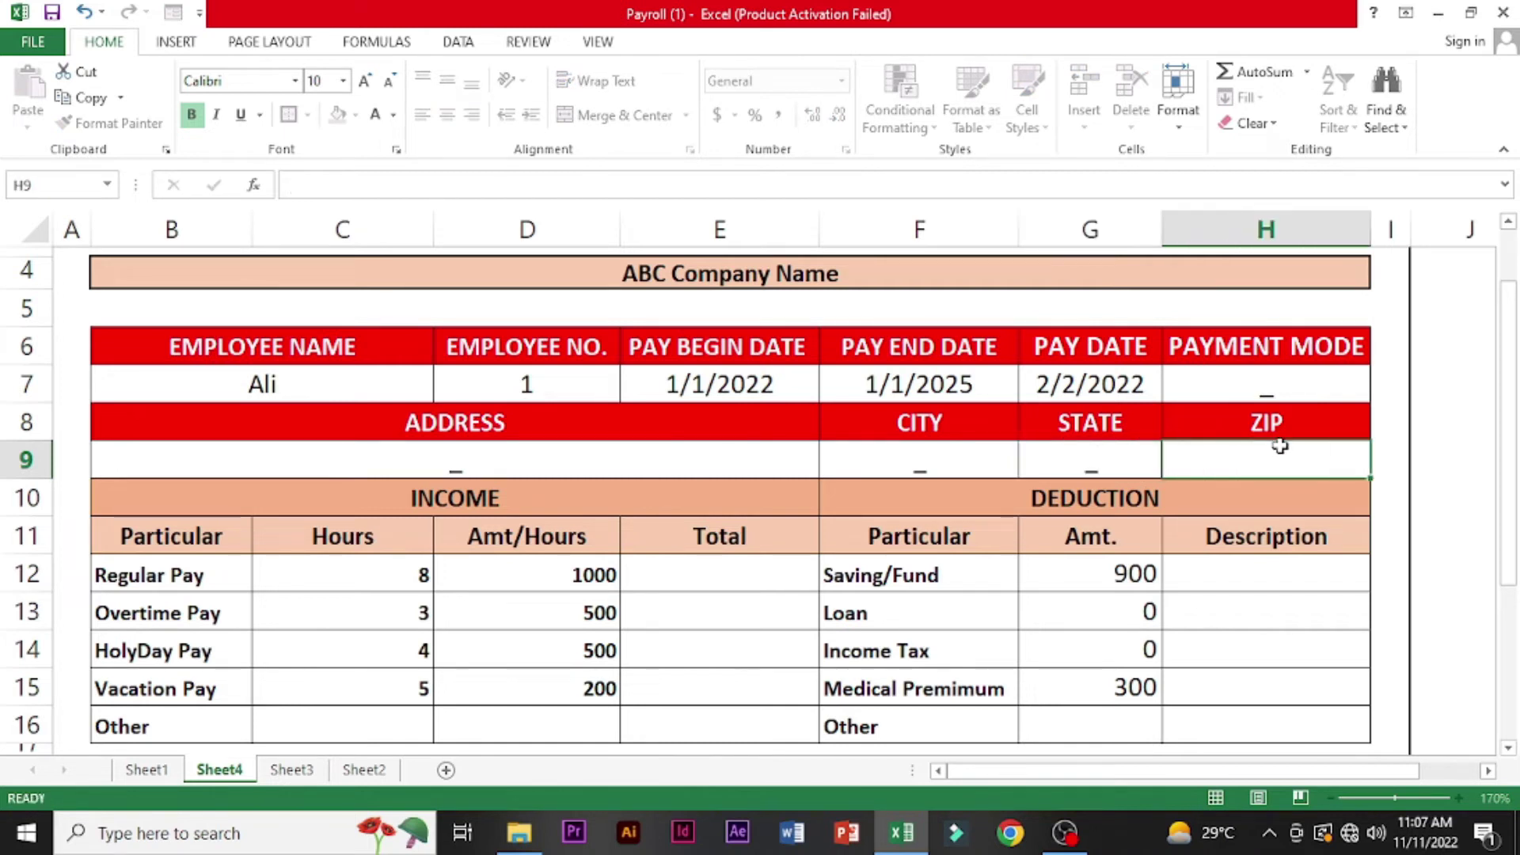
pyautogui.write('_')
pyautogui.click(715, 582)
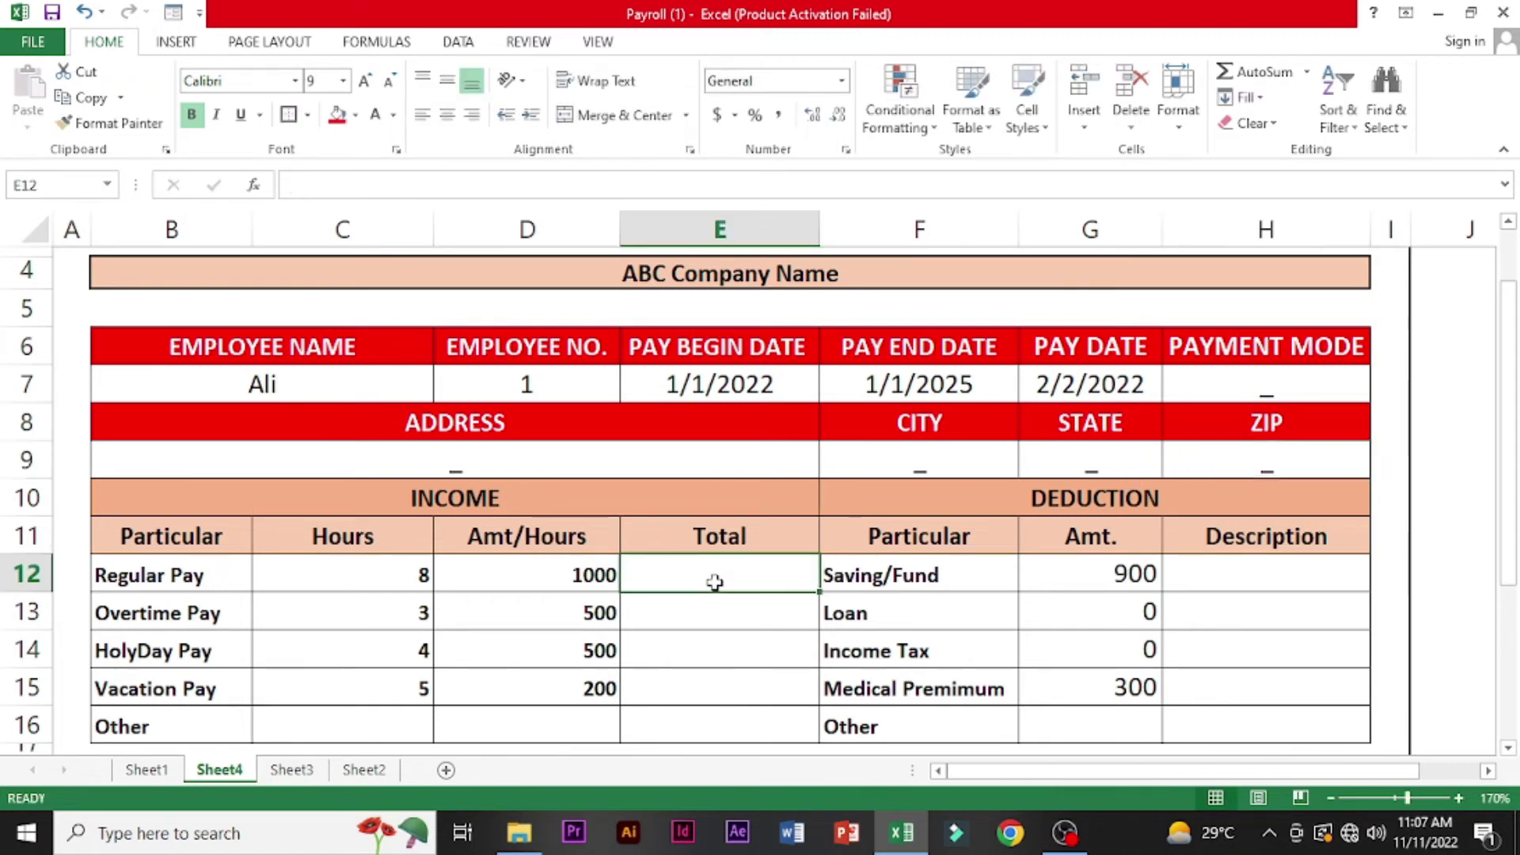
# - Fill the income labels B12:B16 and deduction labels F12:F16 with light grey
pyautogui.click(205, 587)
pyautogui.moveTo(207, 590); pyautogui.dragTo(222, 717)
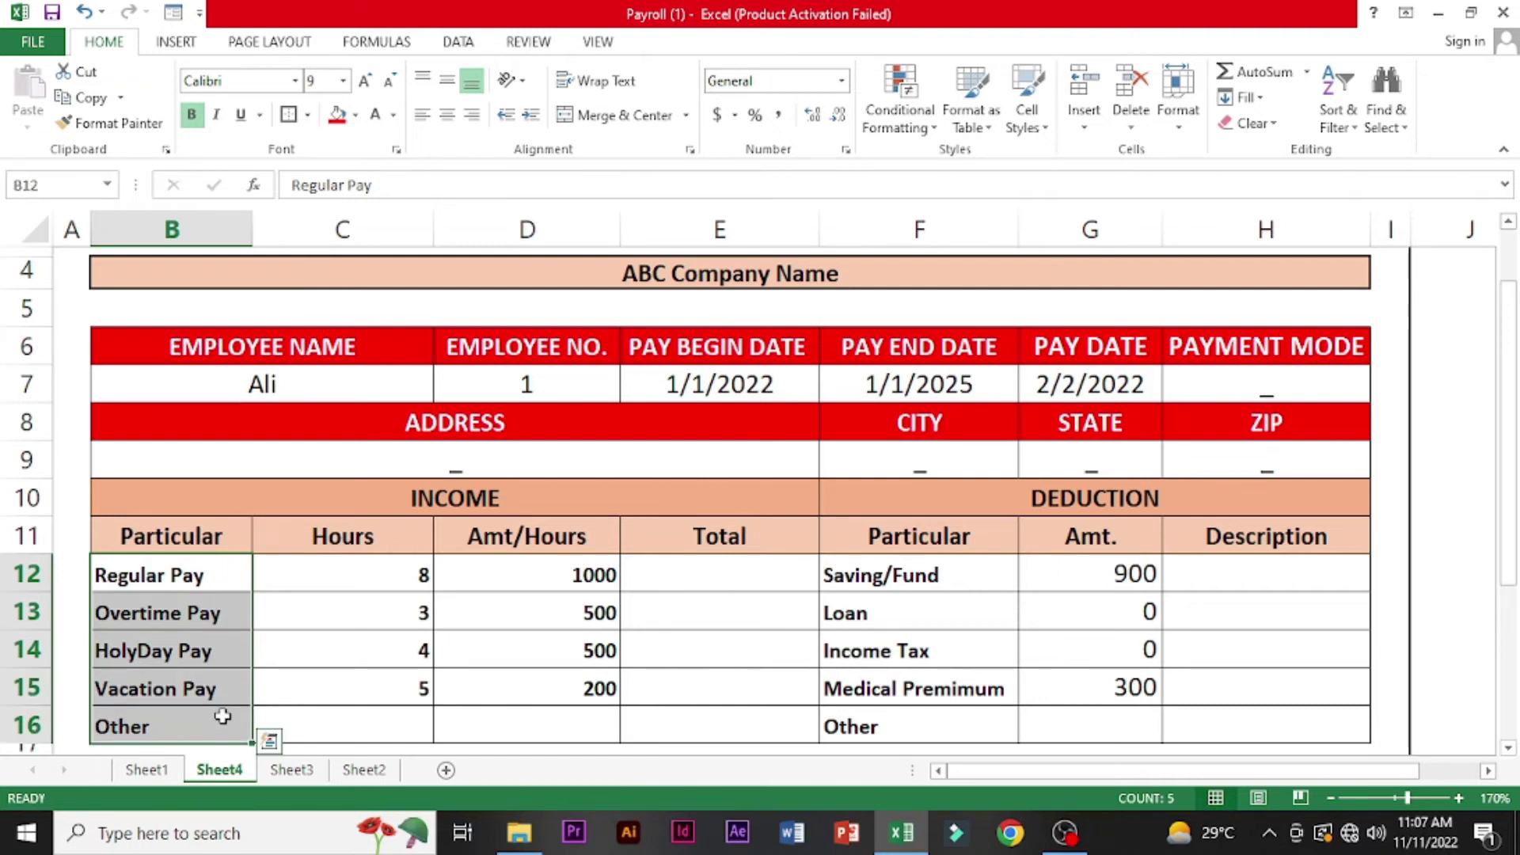
pyautogui.click(357, 117)
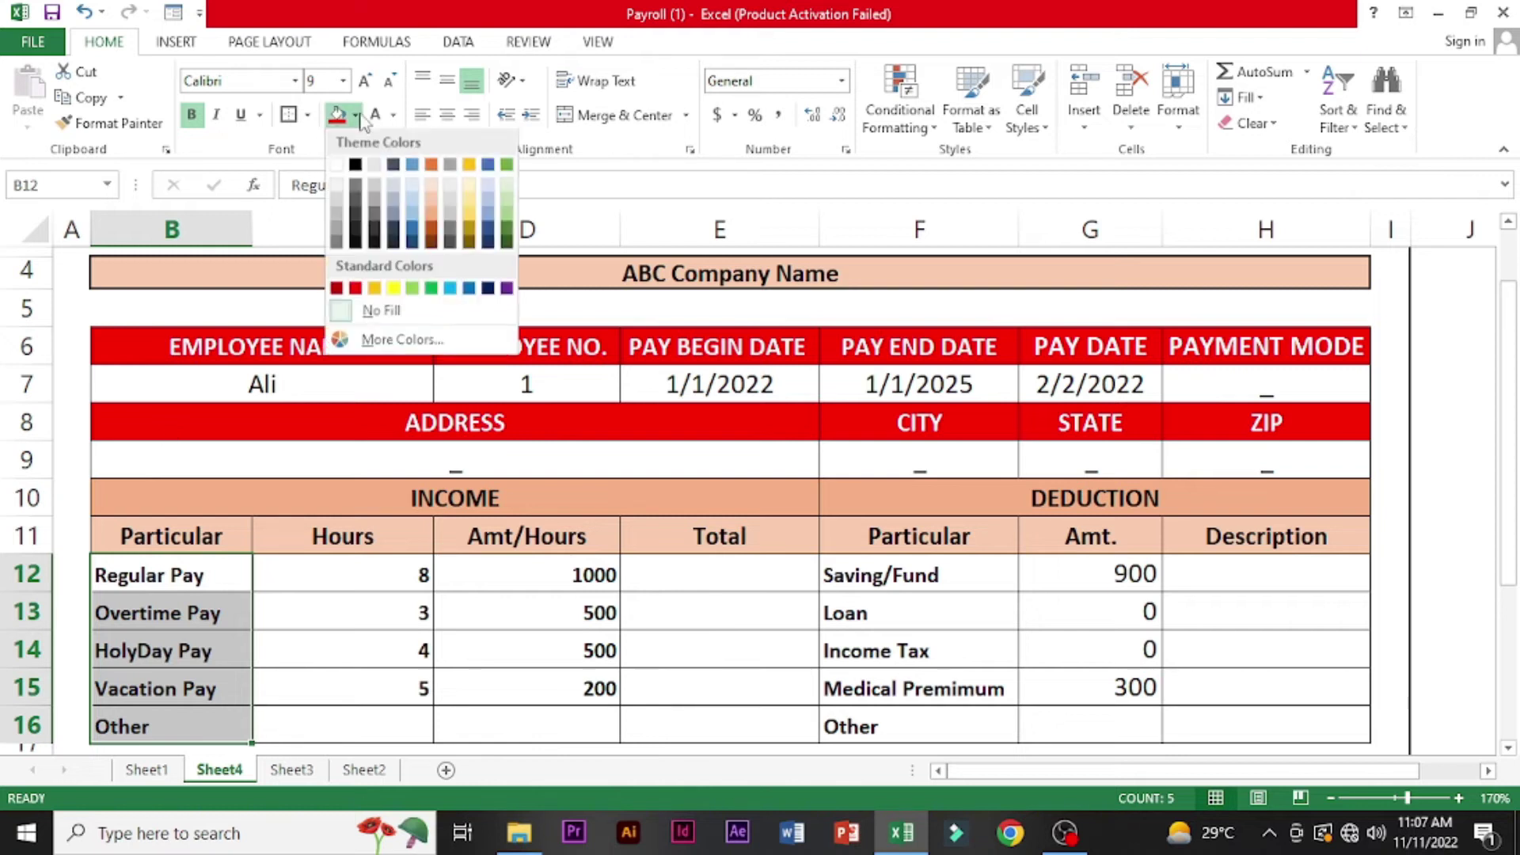
pyautogui.click(339, 204)
pyautogui.moveTo(974, 577); pyautogui.dragTo(989, 720)
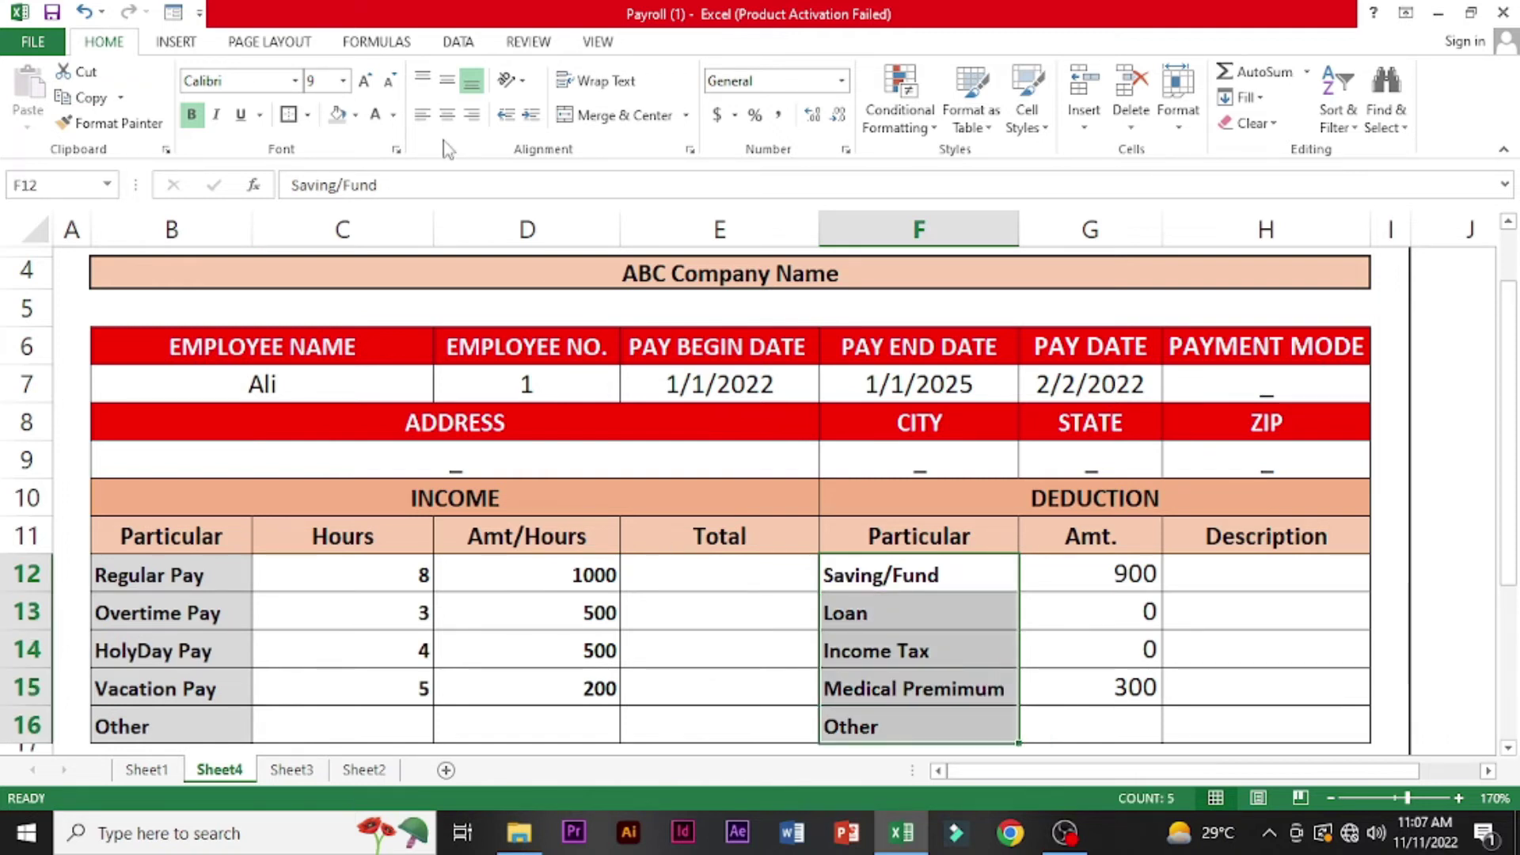
pyautogui.click(338, 115)
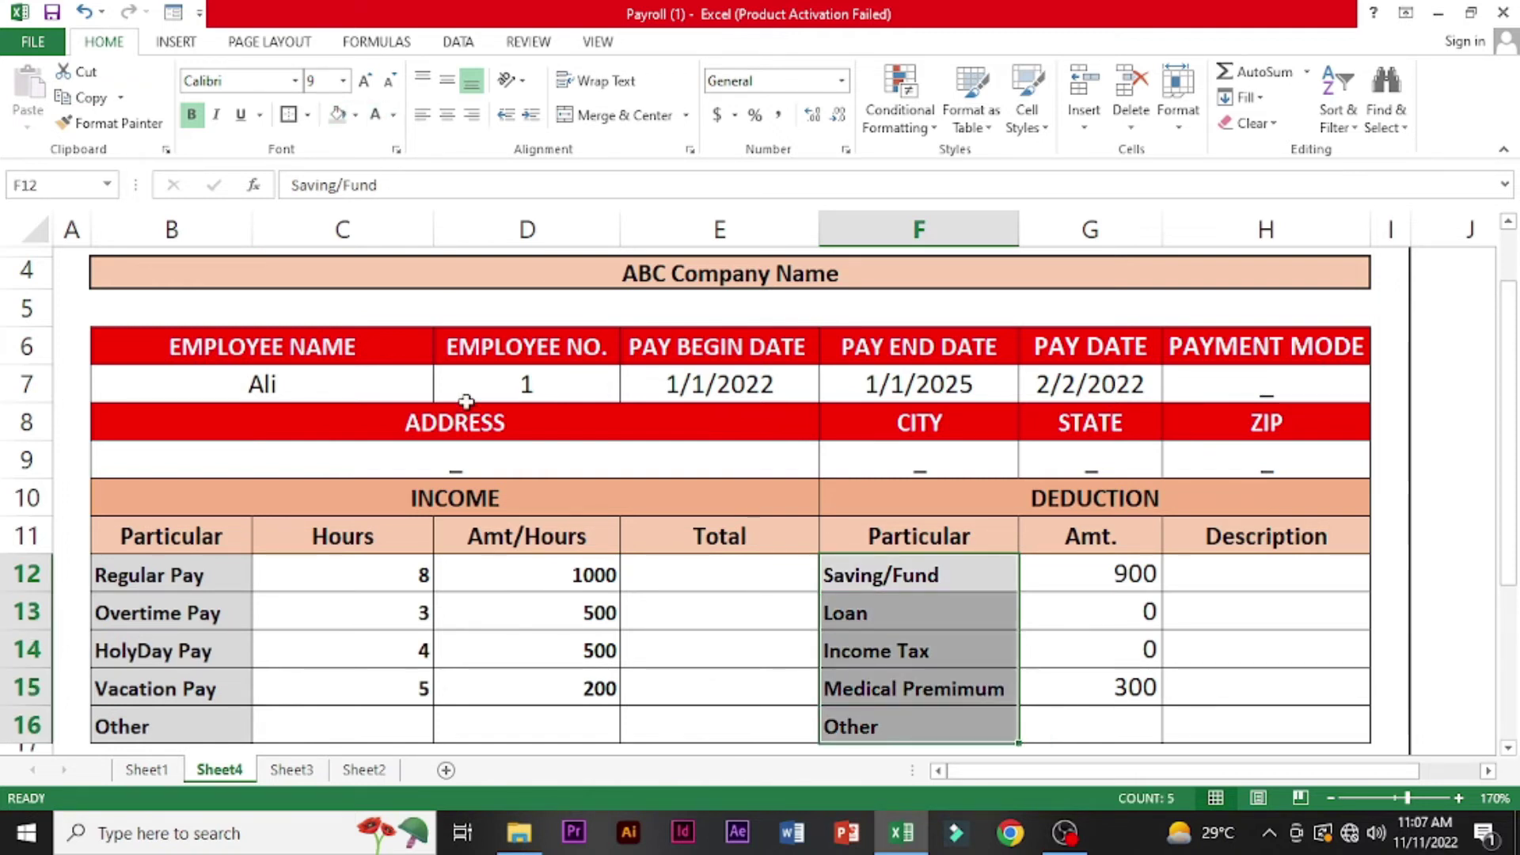
pyautogui.click(701, 573)
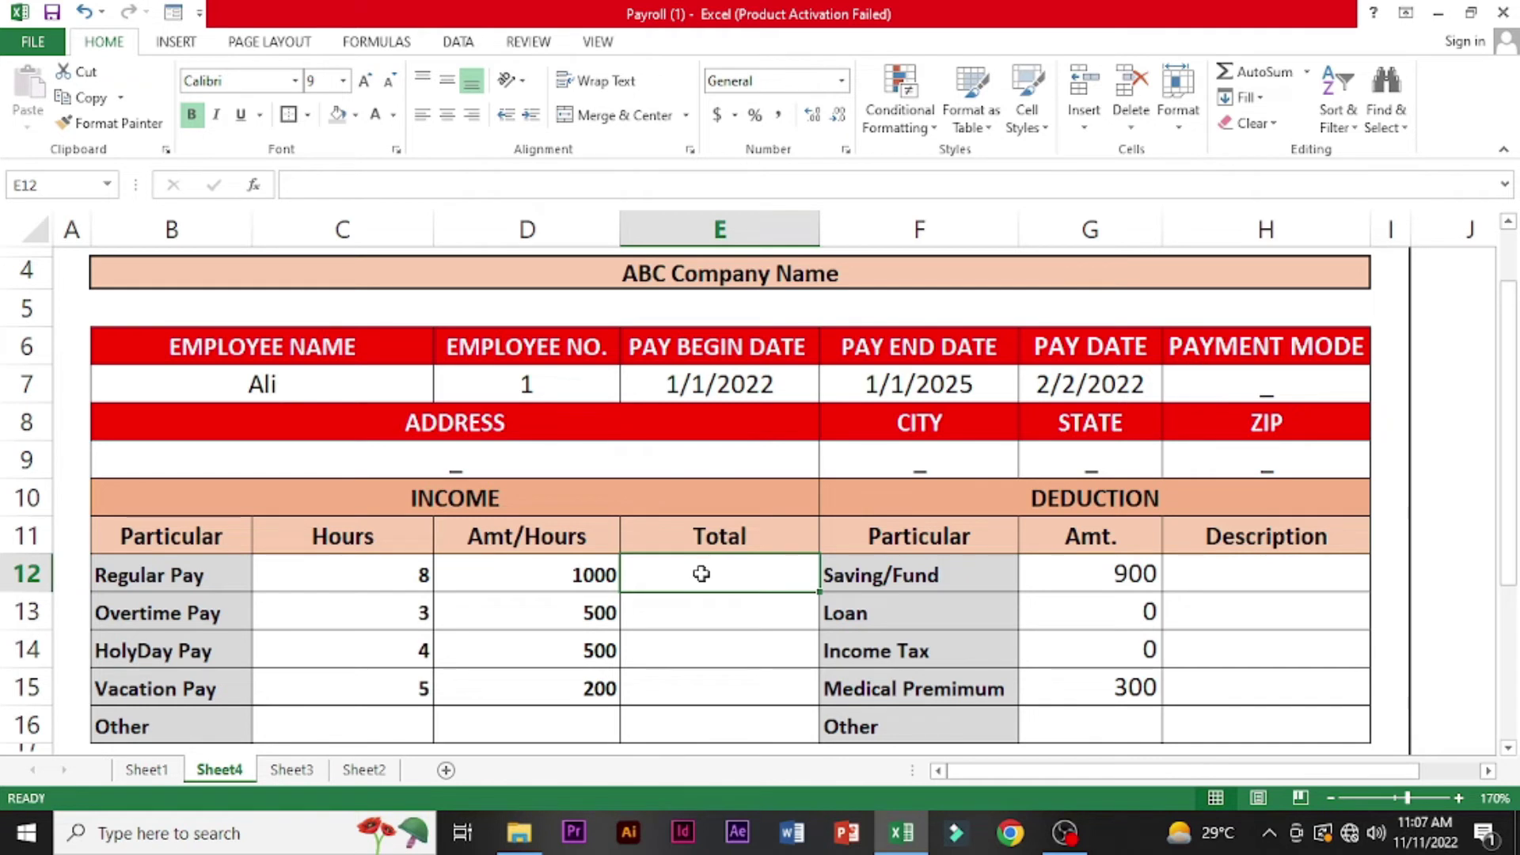
# - Enter =C12*D12 in E12 and fill it down to E15, giving 8000, 1500, 2000, 1000
pyautogui.write('=')
pyautogui.click(310, 573)
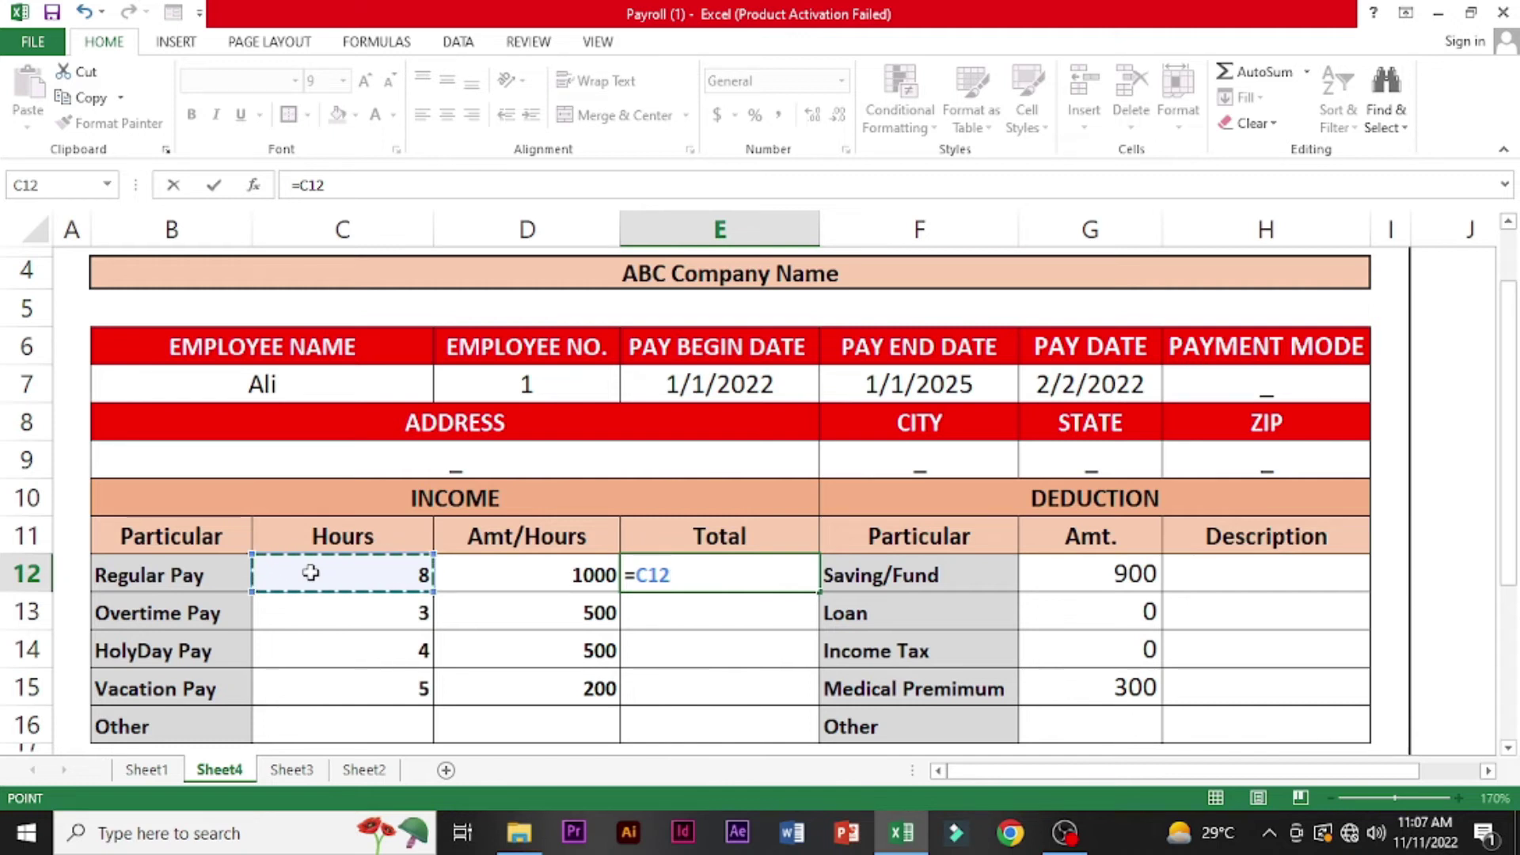
pyautogui.write('*')
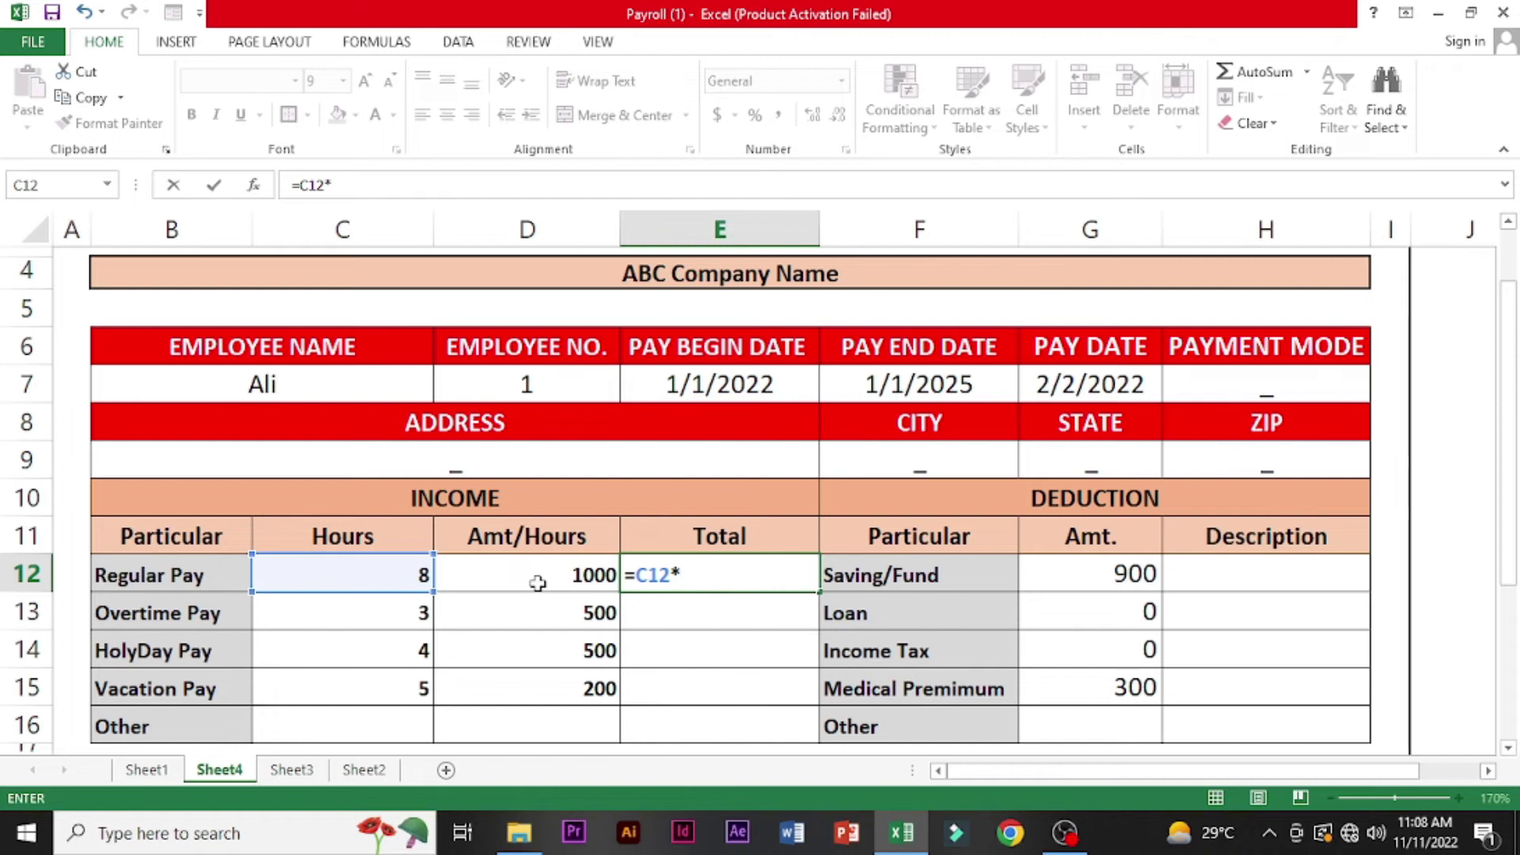
pyautogui.click(539, 577)
pyautogui.press('Return')
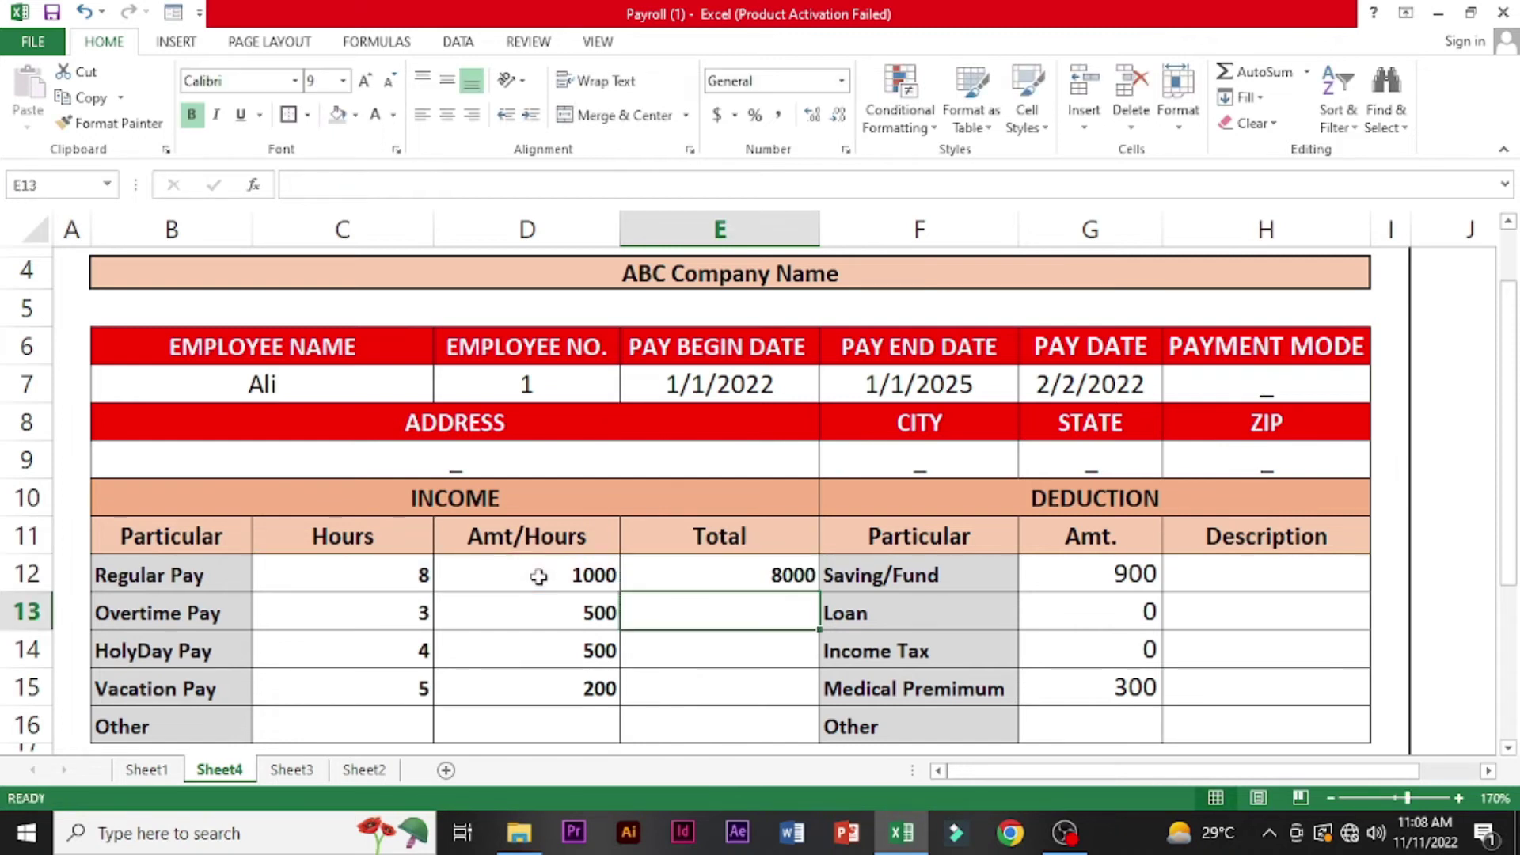
pyautogui.click(748, 576)
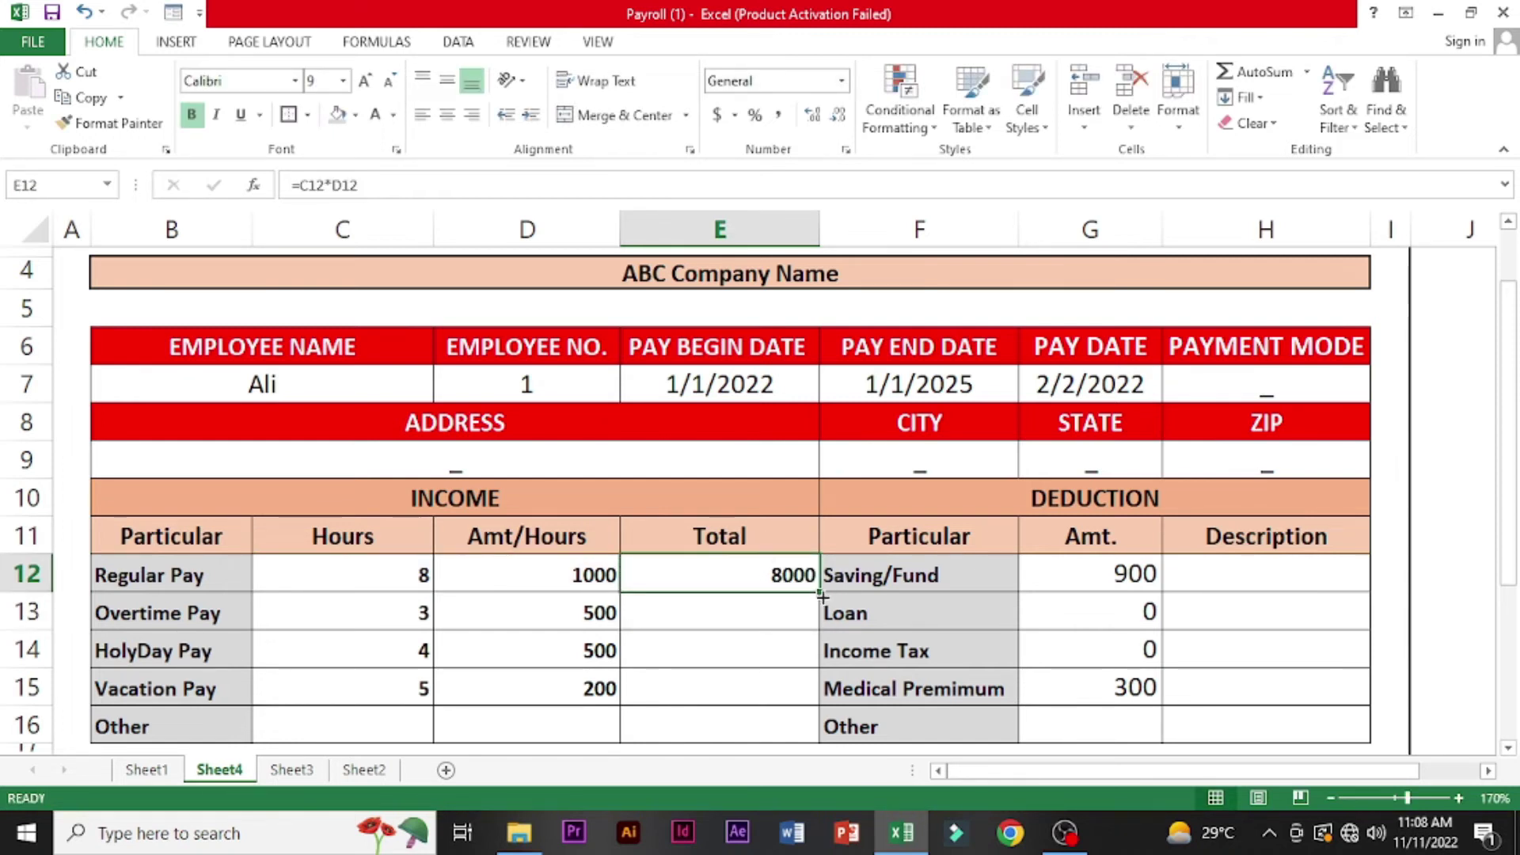
pyautogui.moveTo(820, 593); pyautogui.dragTo(816, 712)
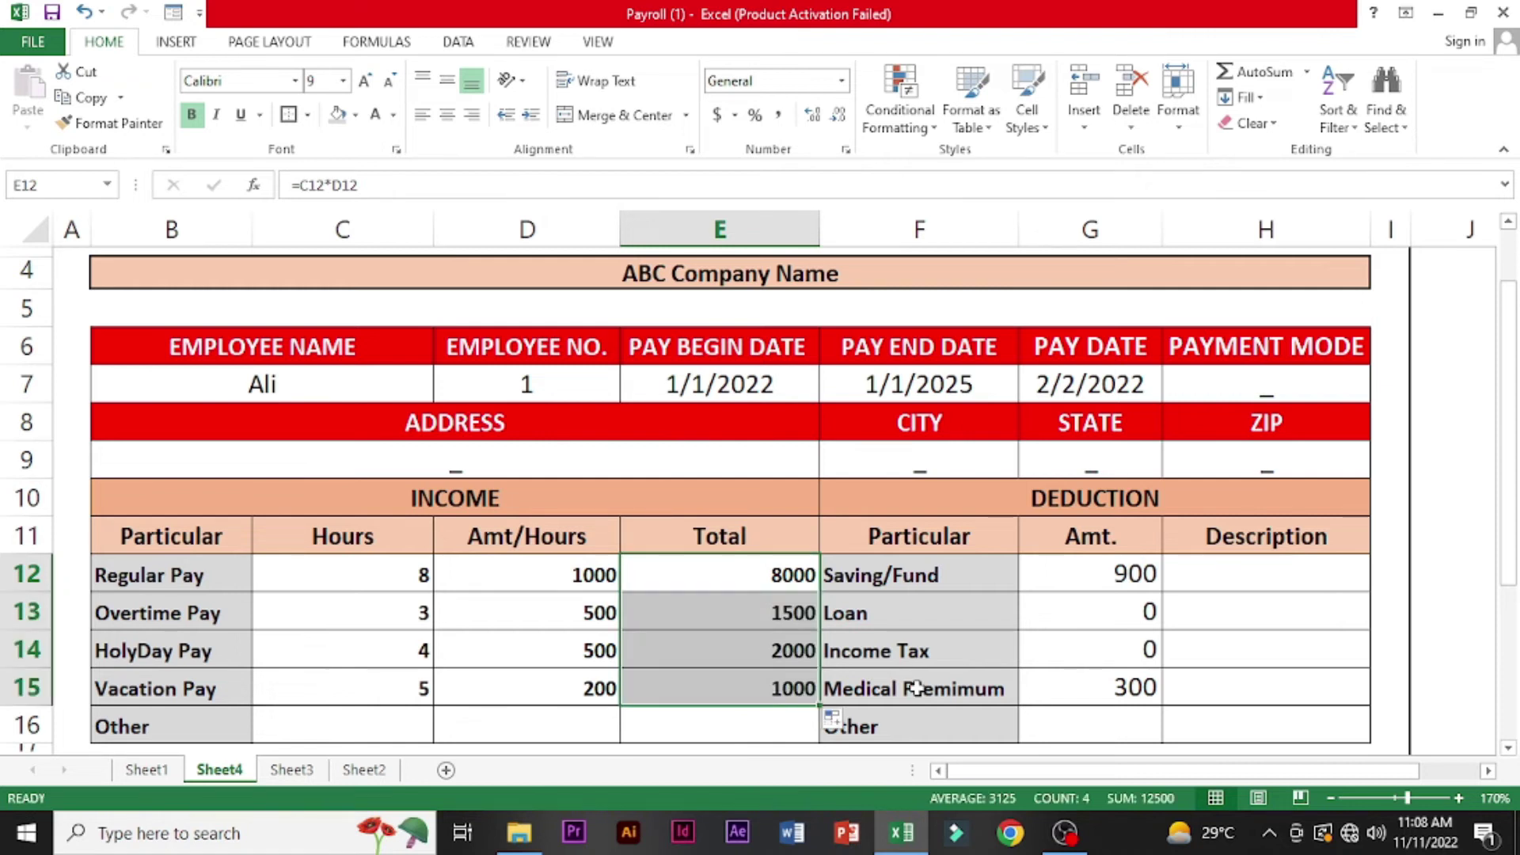
pyautogui.click(1266, 577)
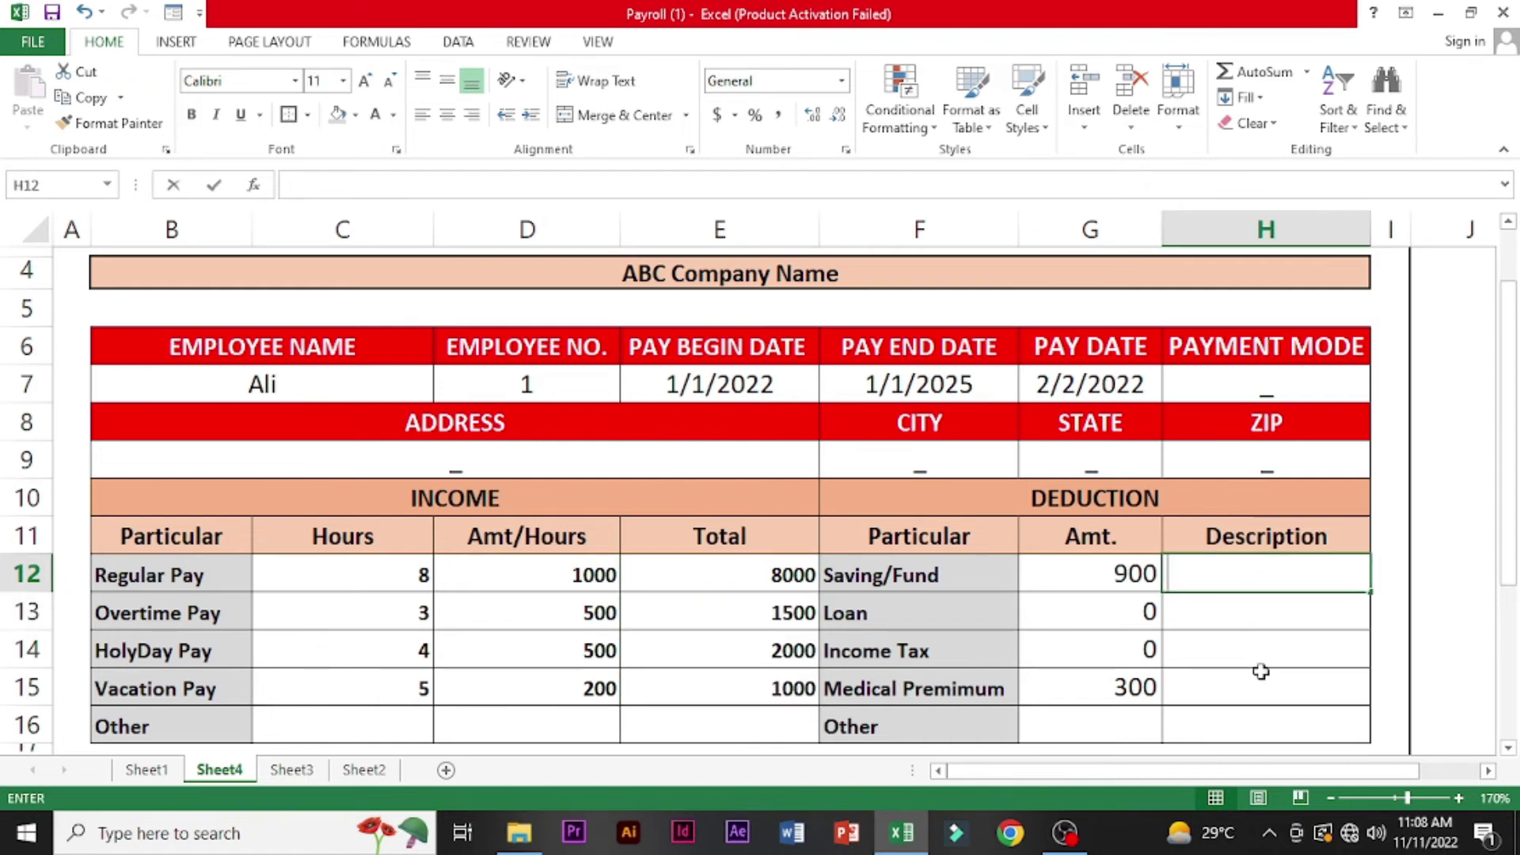
# - Fill the deduction Description cells H12:H16 light grey, then scroll down to the totals row
pyautogui.moveTo(1267, 608)
pyautogui.mouseDown()
pyautogui.moveTo(1274, 577)
pyautogui.moveTo(1272, 724)
pyautogui.mouseUp()
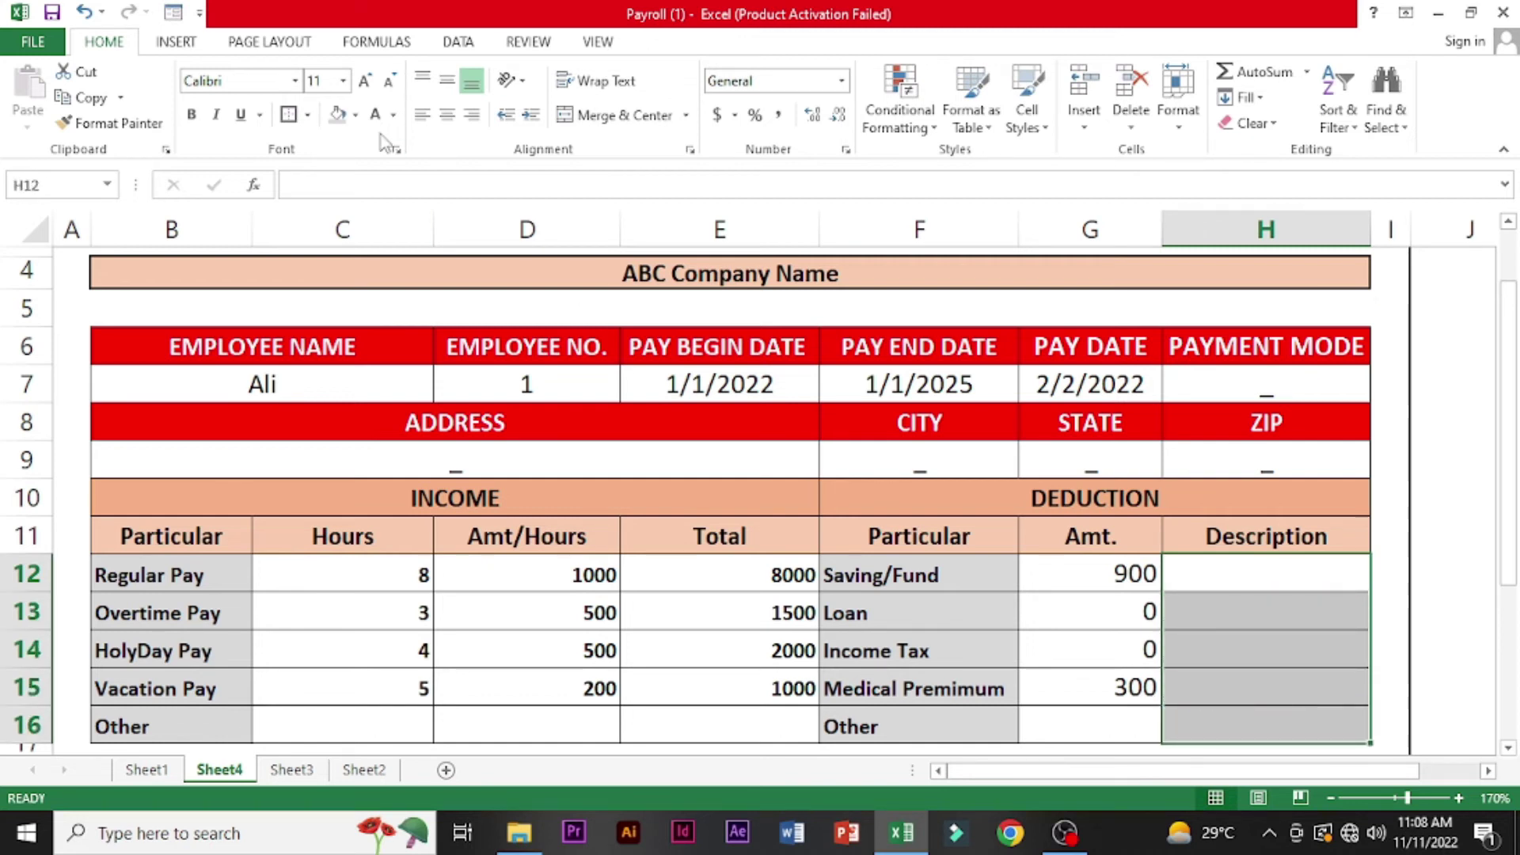
pyautogui.click(356, 116)
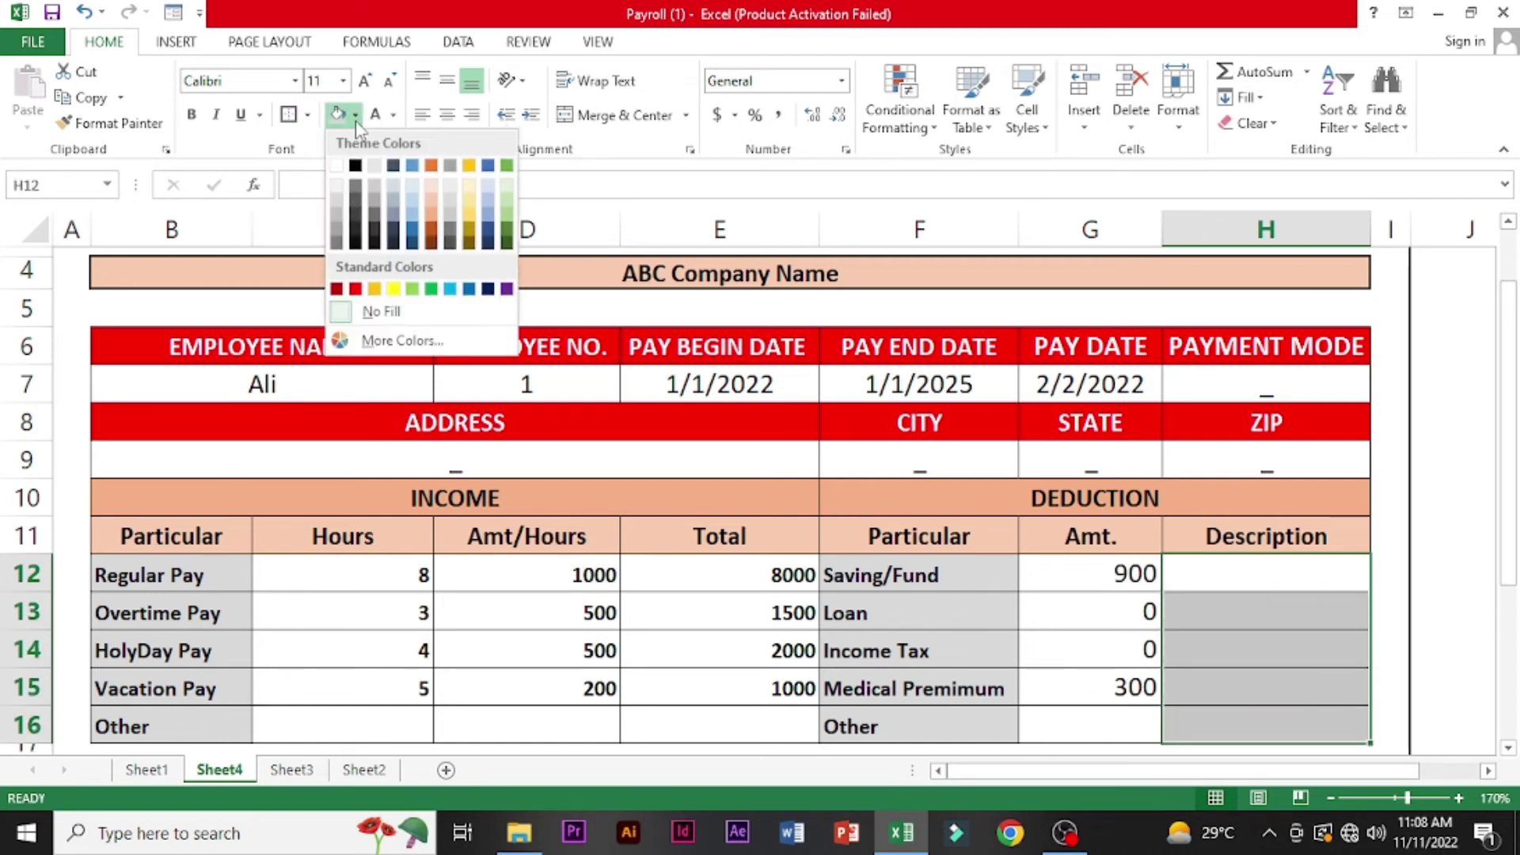
pyautogui.click(337, 208)
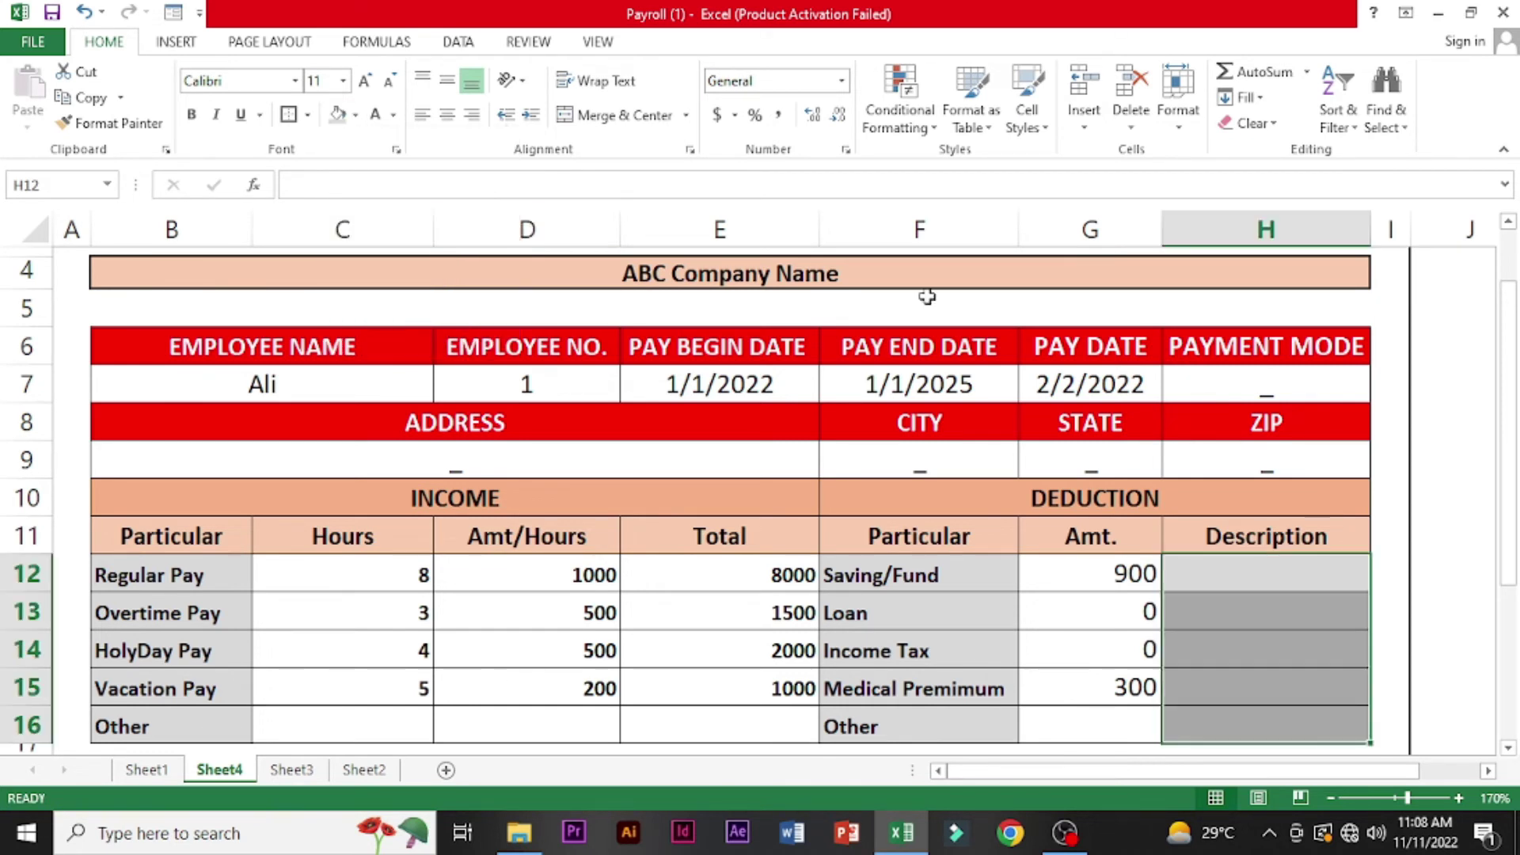
pyautogui.moveTo(1509, 356); pyautogui.dragTo(1513, 475)
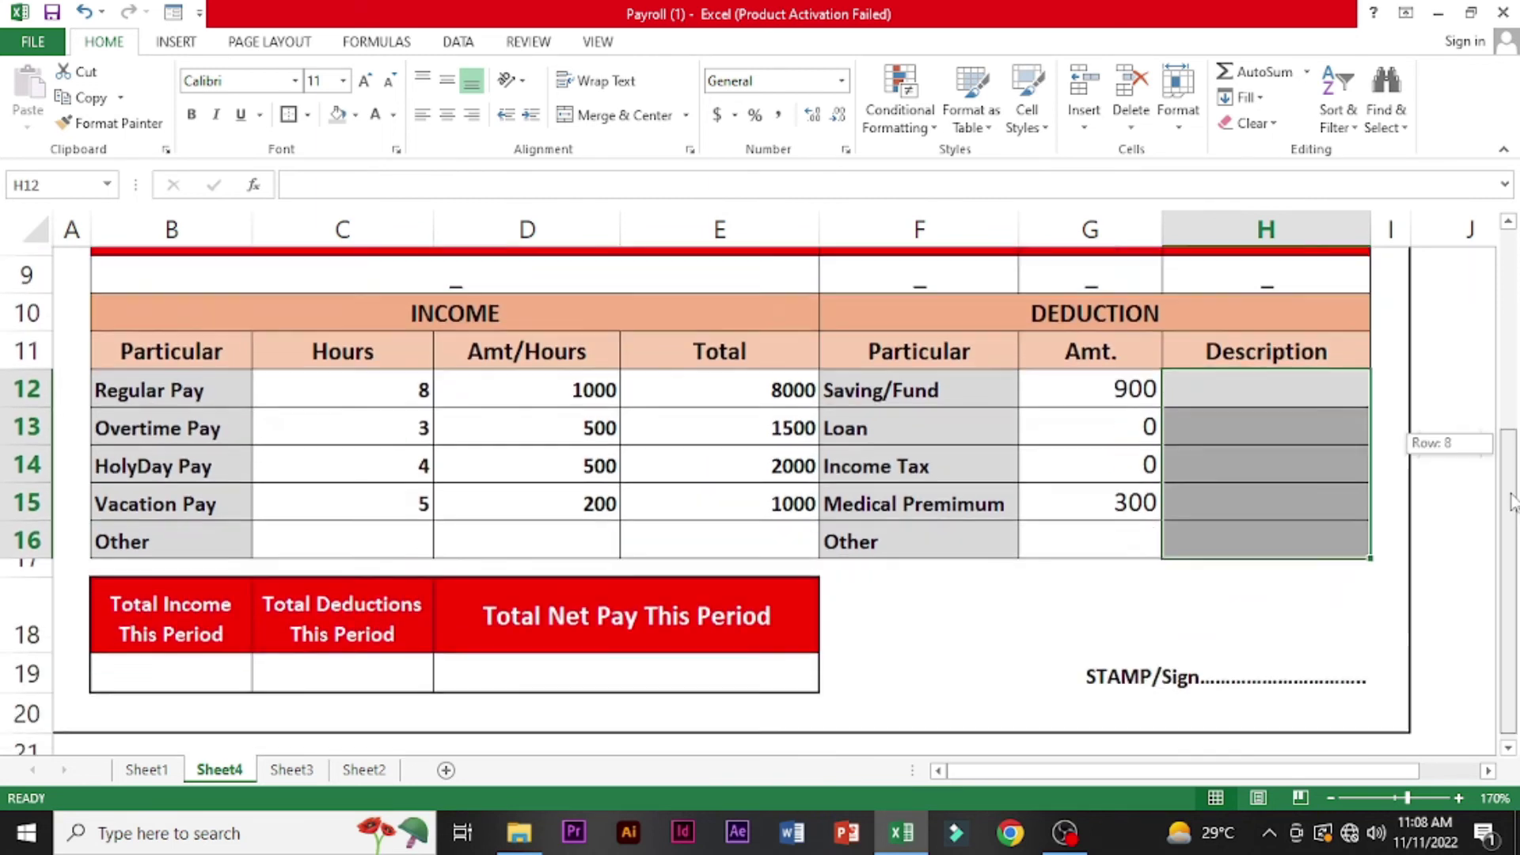
pyautogui.click(238, 673)
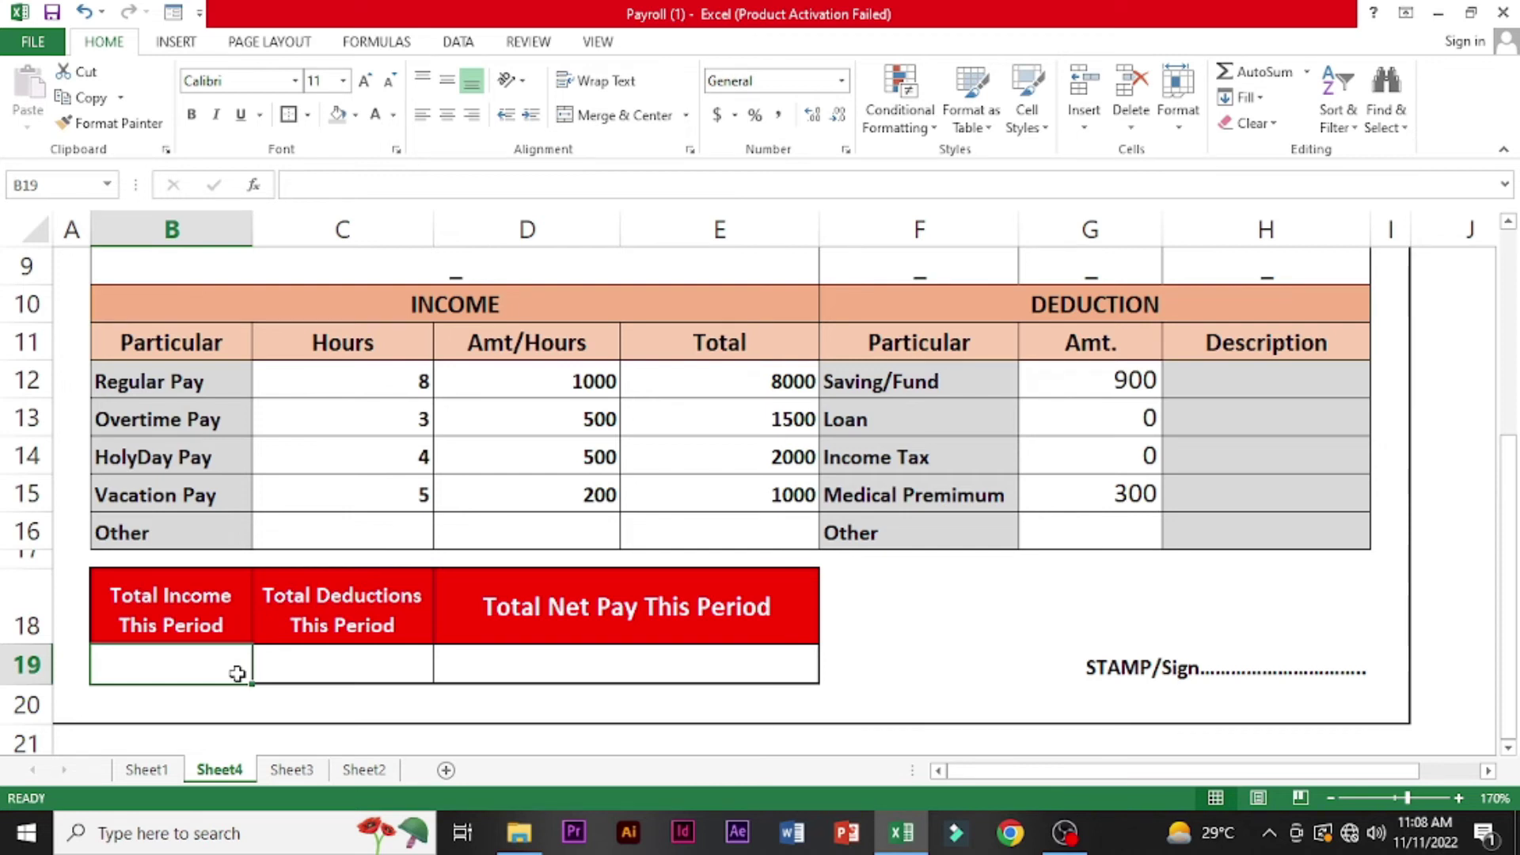
# - Enter =SUM(E12:E15) in B19 to total the income amounts
pyautogui.write('=')
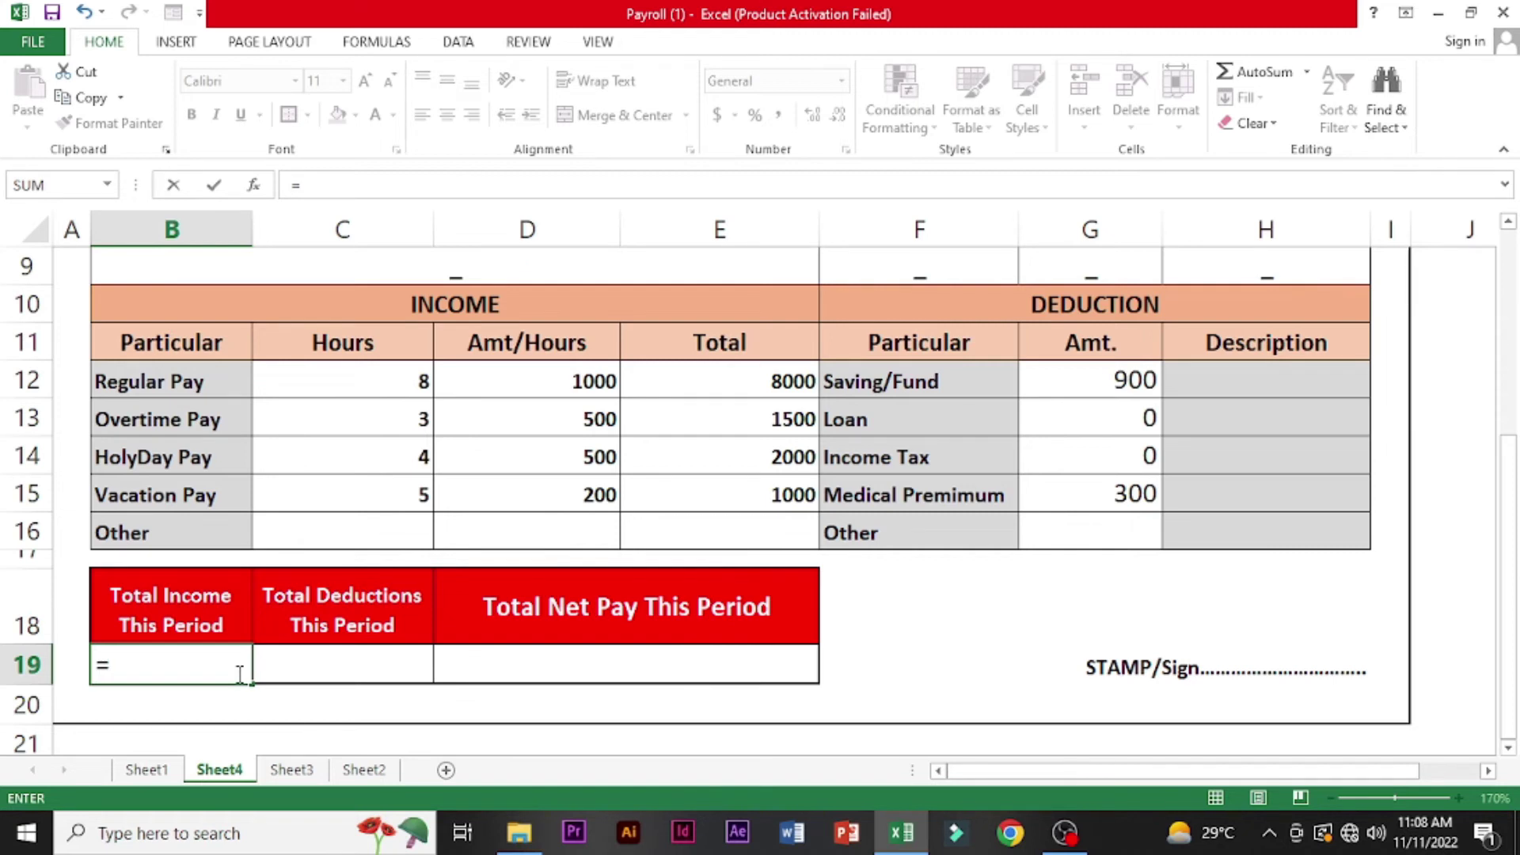
pyautogui.write('su')
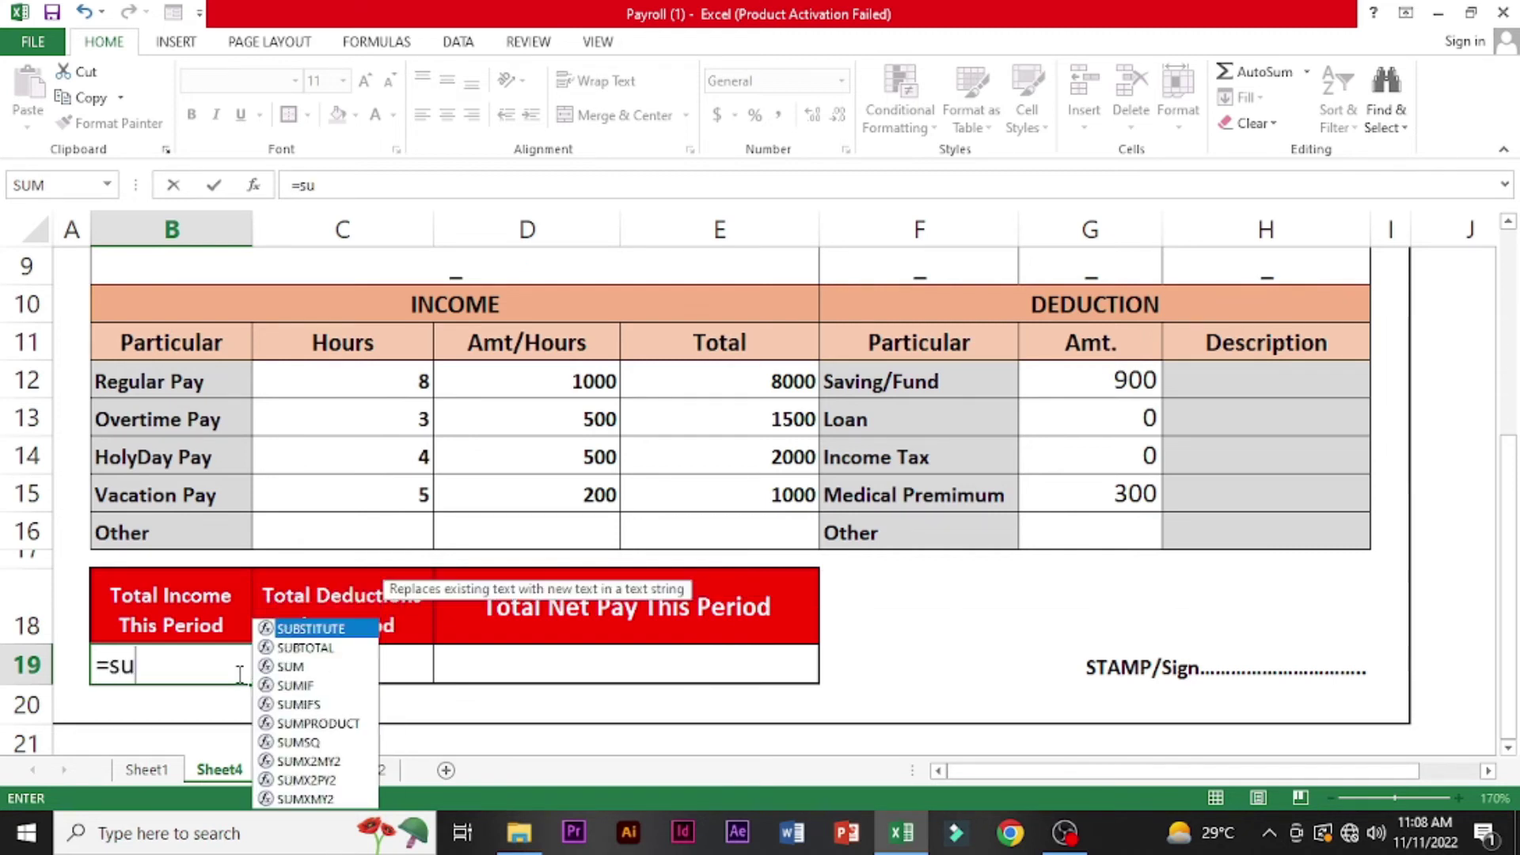
pyautogui.write('m')
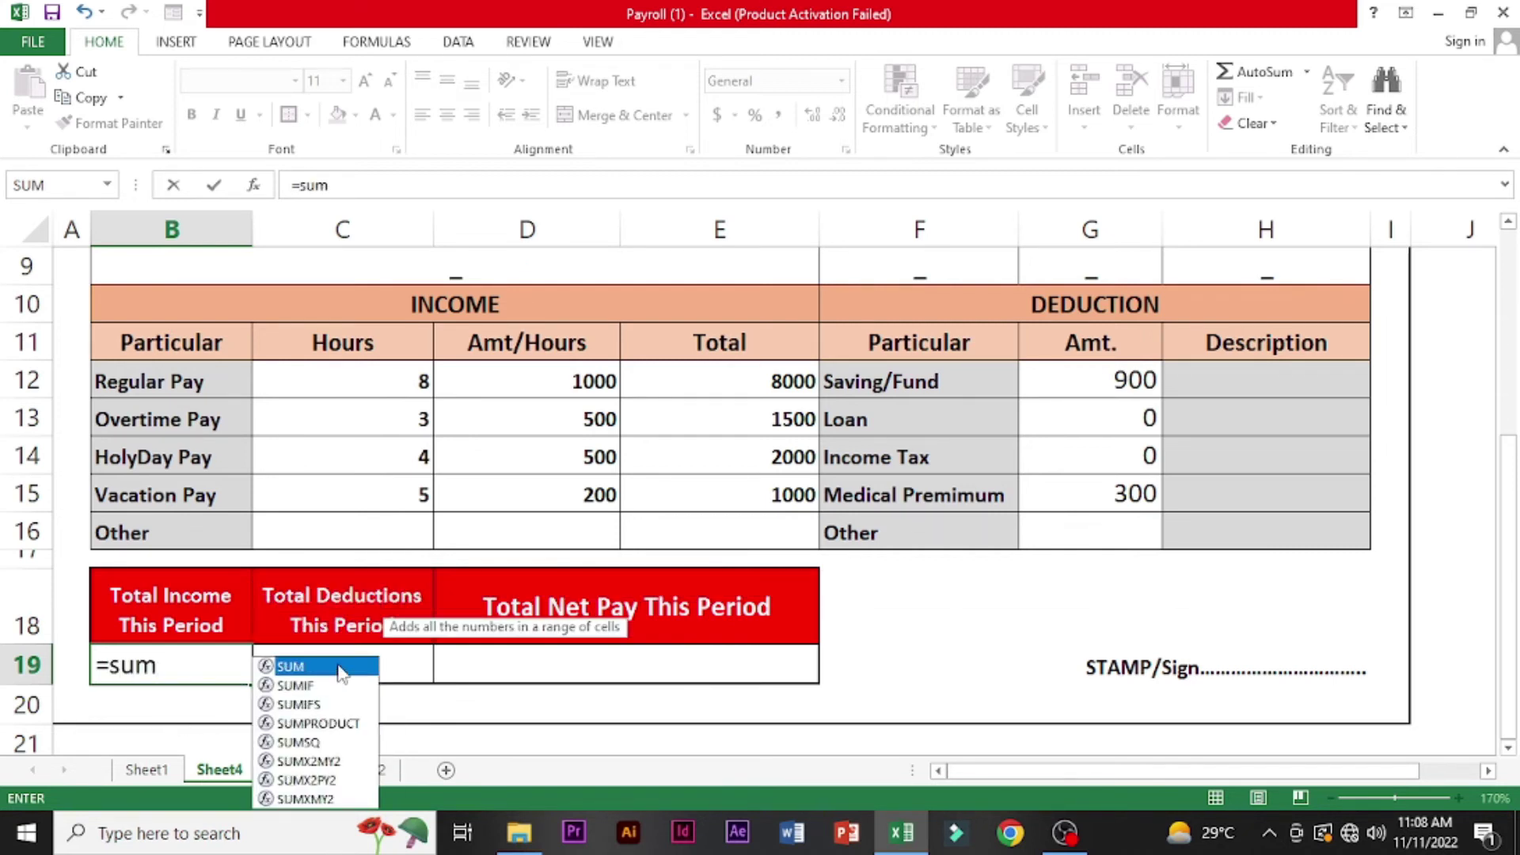
pyautogui.doubleClick(342, 665)
pyautogui.moveTo(717, 383); pyautogui.dragTo(715, 492)
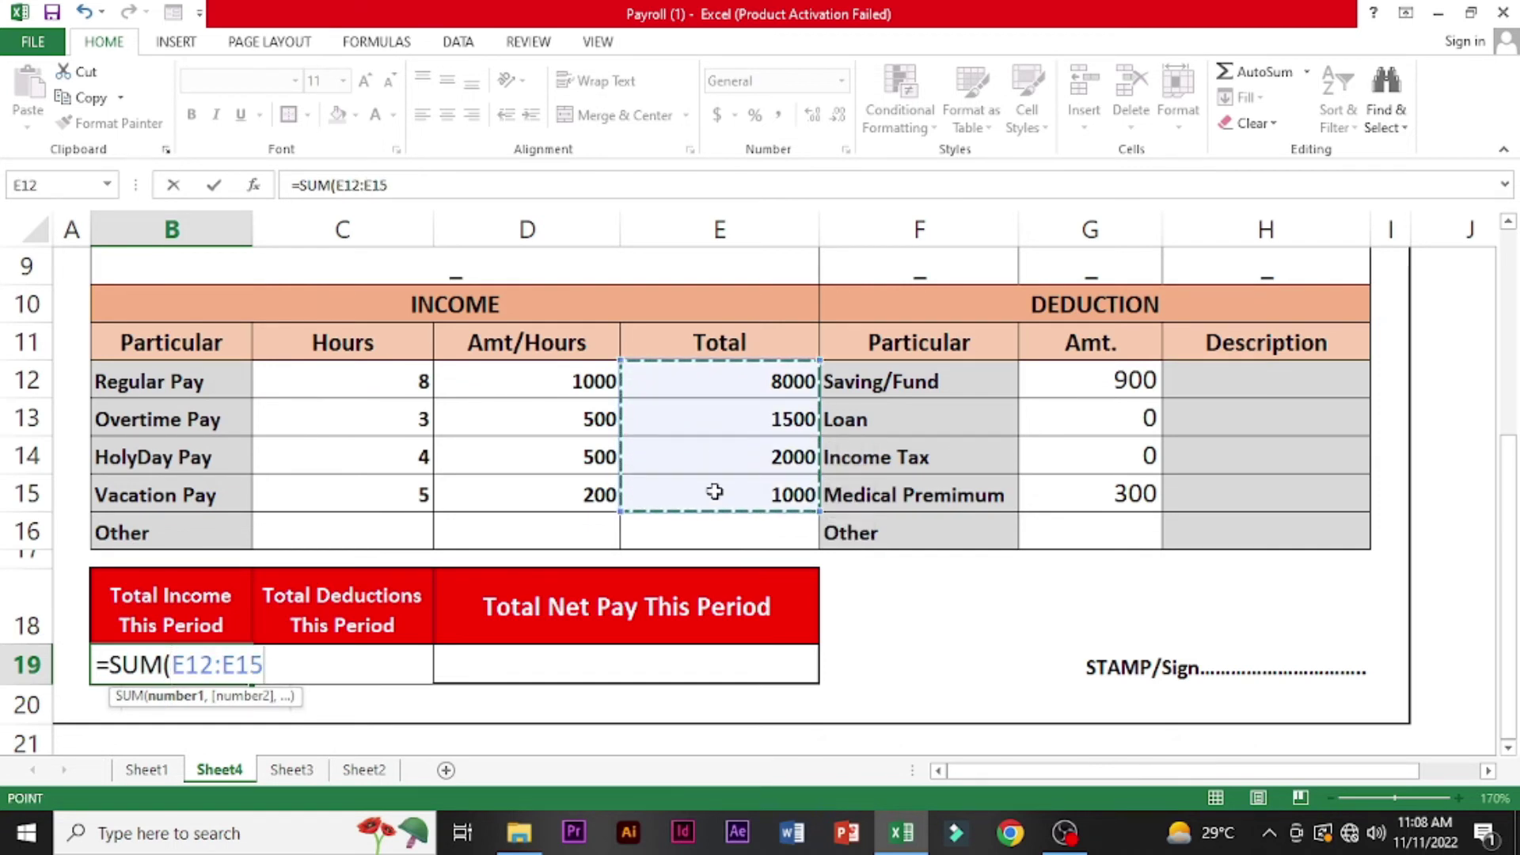
pyautogui.write(')')
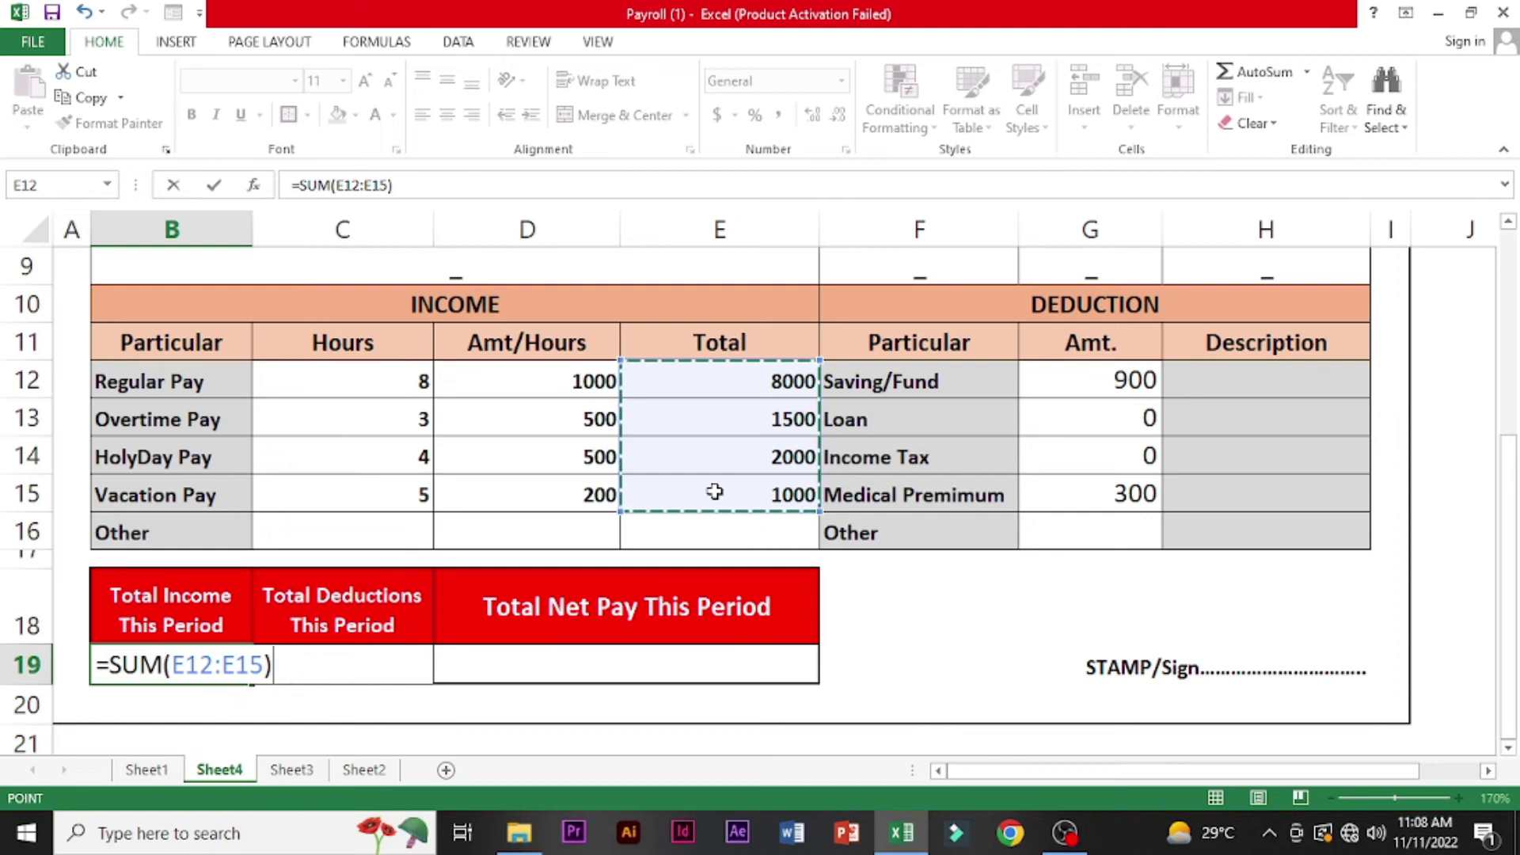
pyautogui.press('Return')
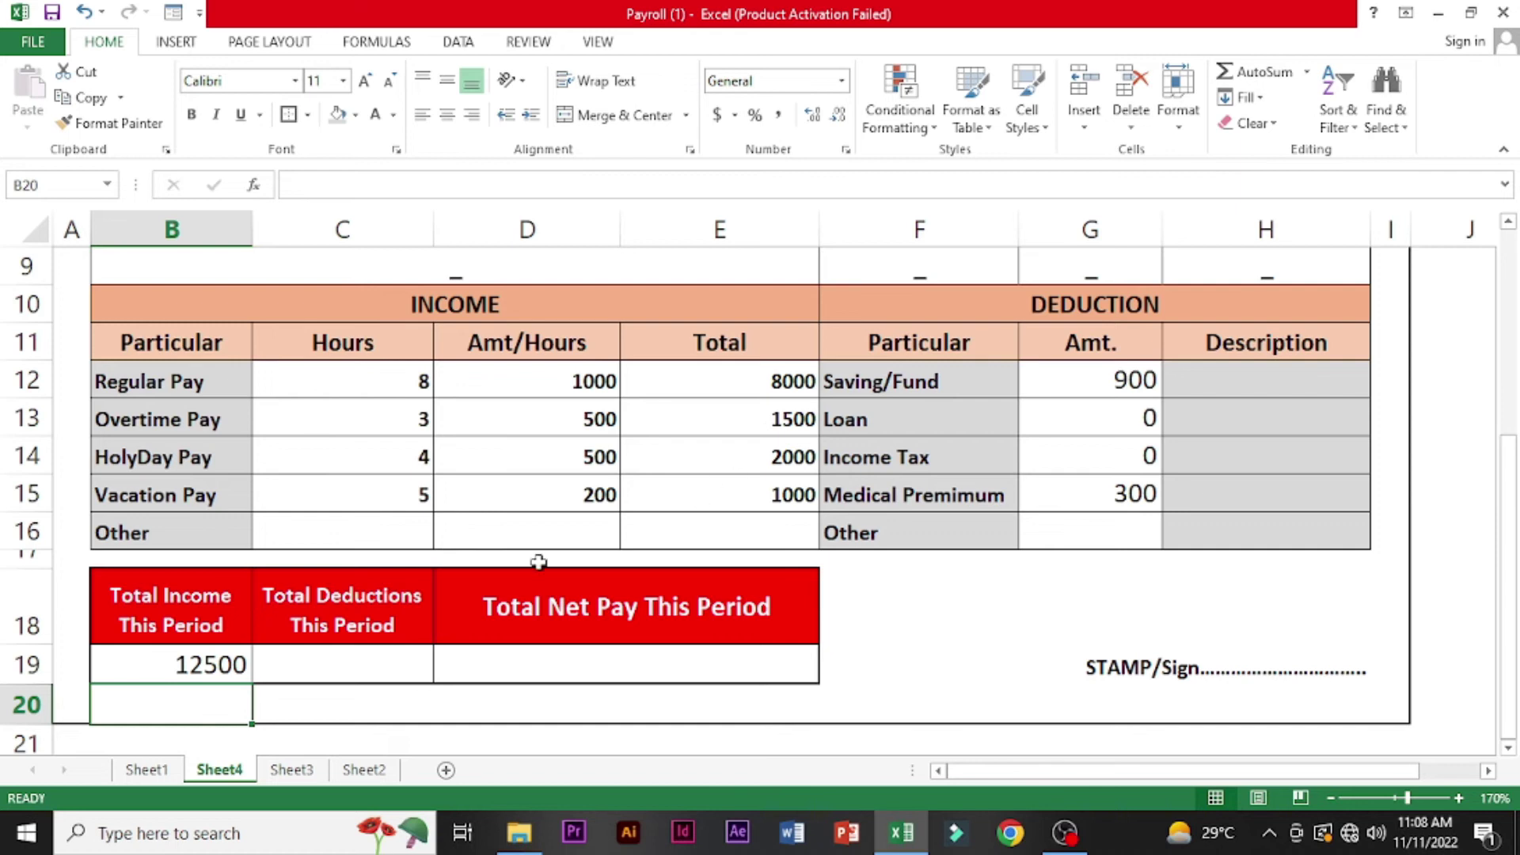
# - Enter =SUM(G12:G15) in C19, giving total deductions of 1200
pyautogui.click(349, 667)
pyautogui.write('=')
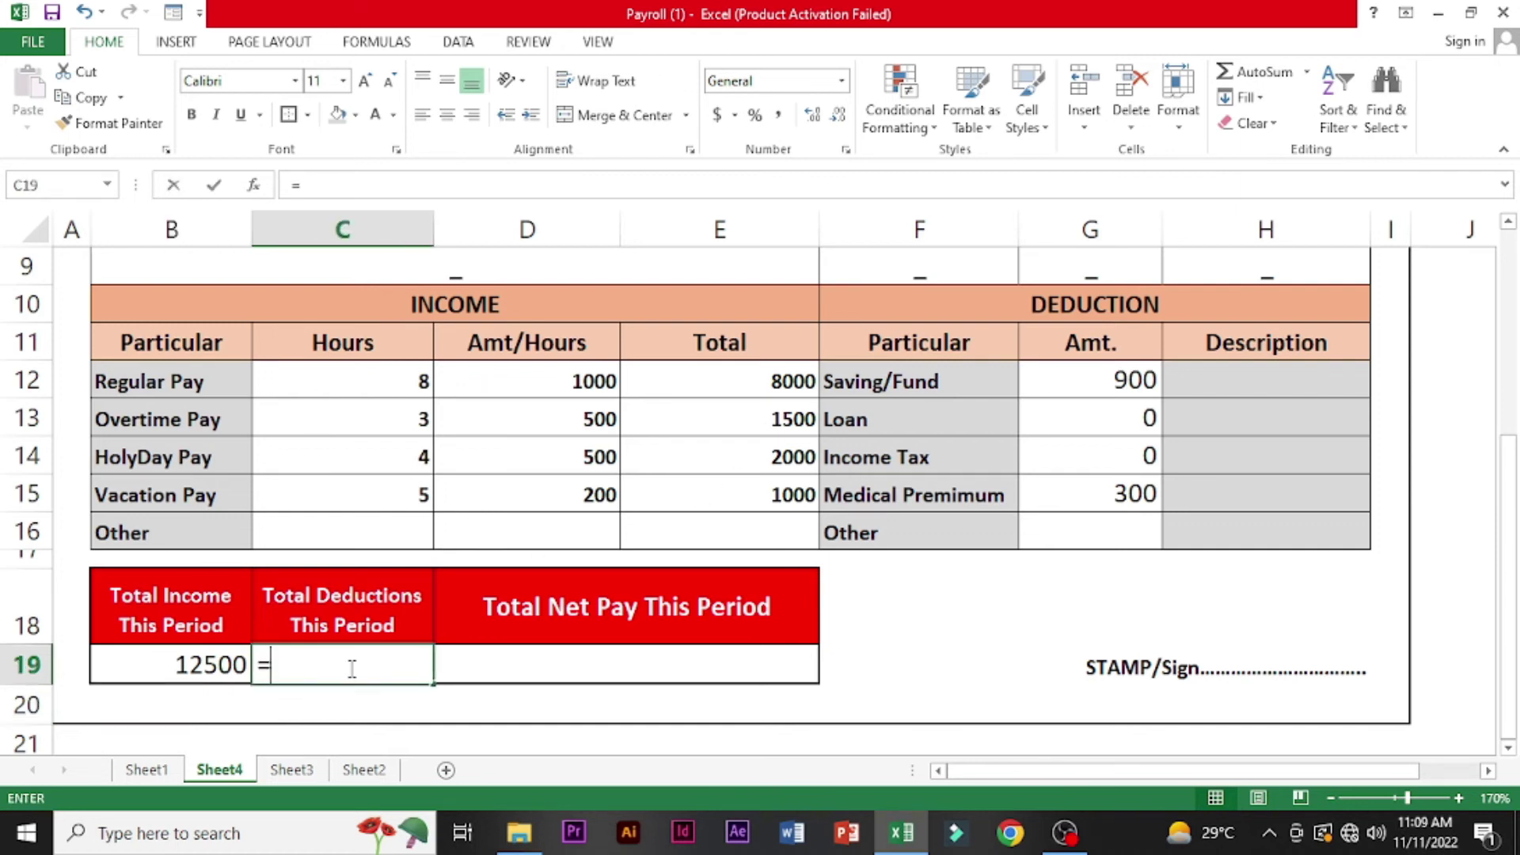
pyautogui.write('sum')
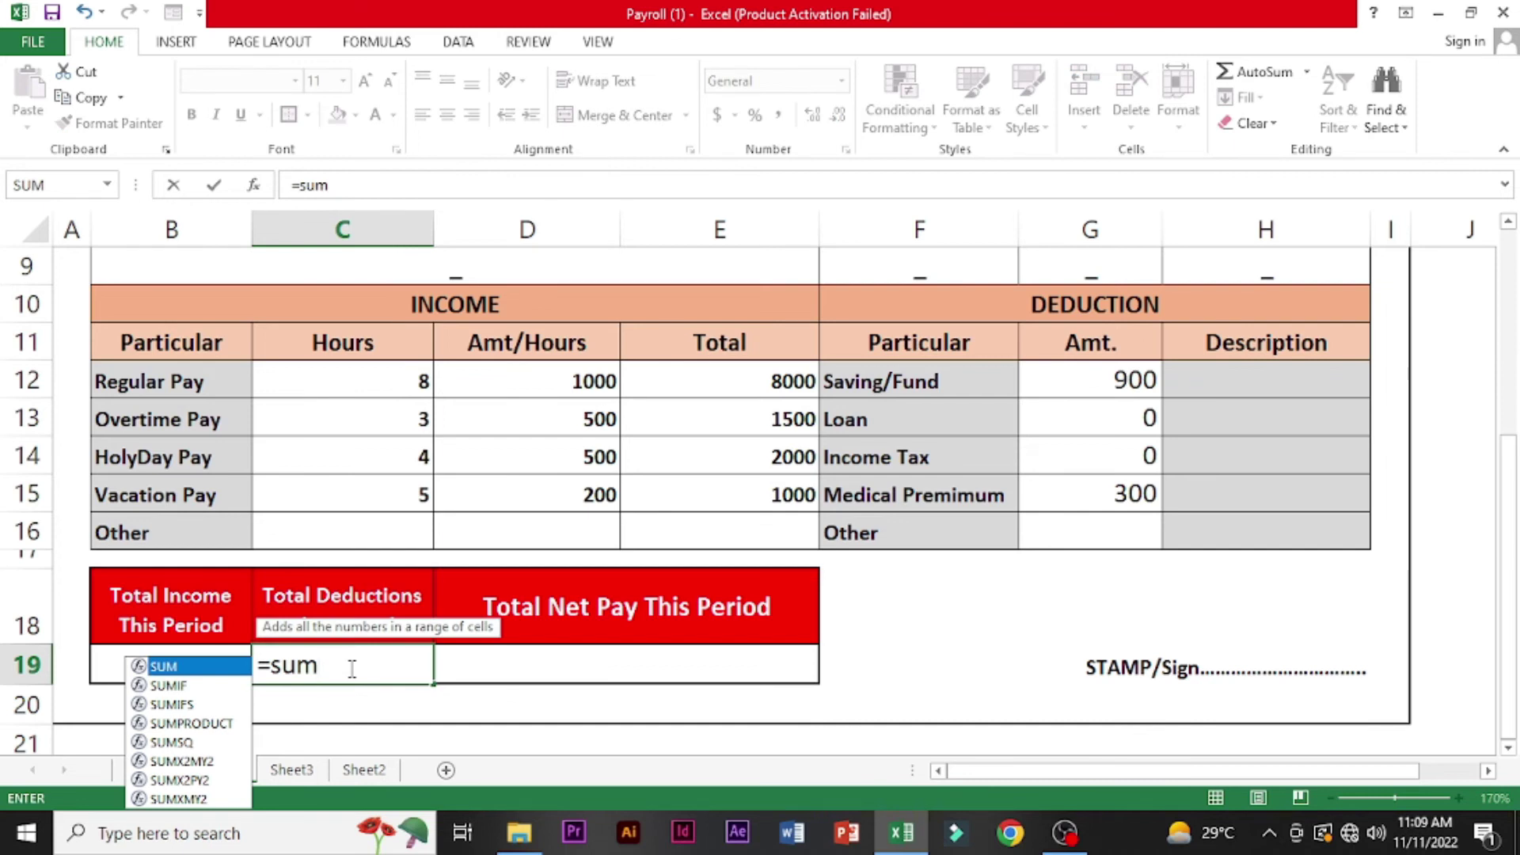
pyautogui.doubleClick(201, 667)
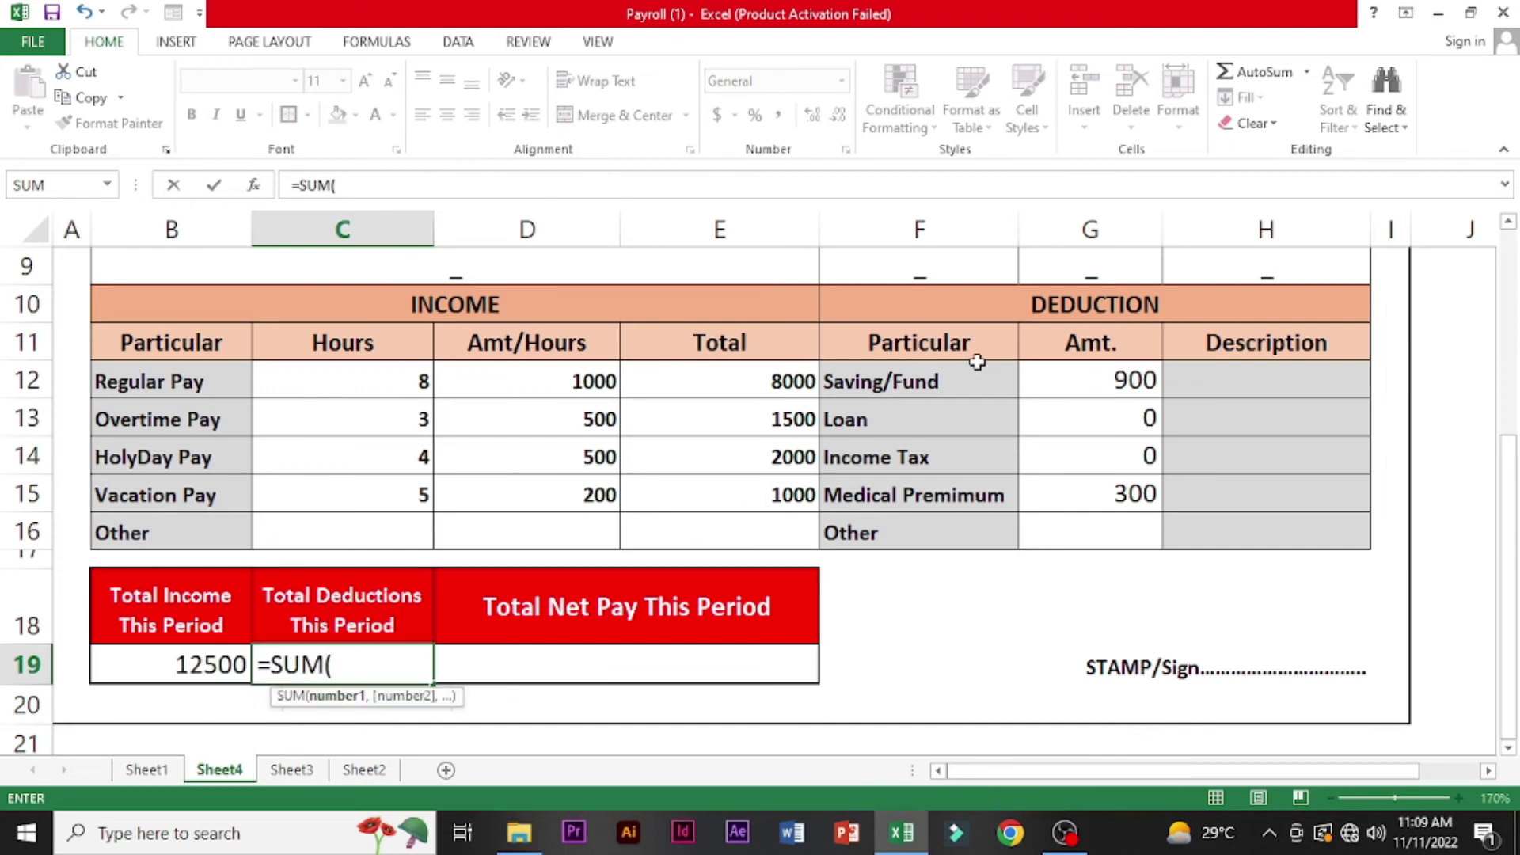
pyautogui.click(1075, 365)
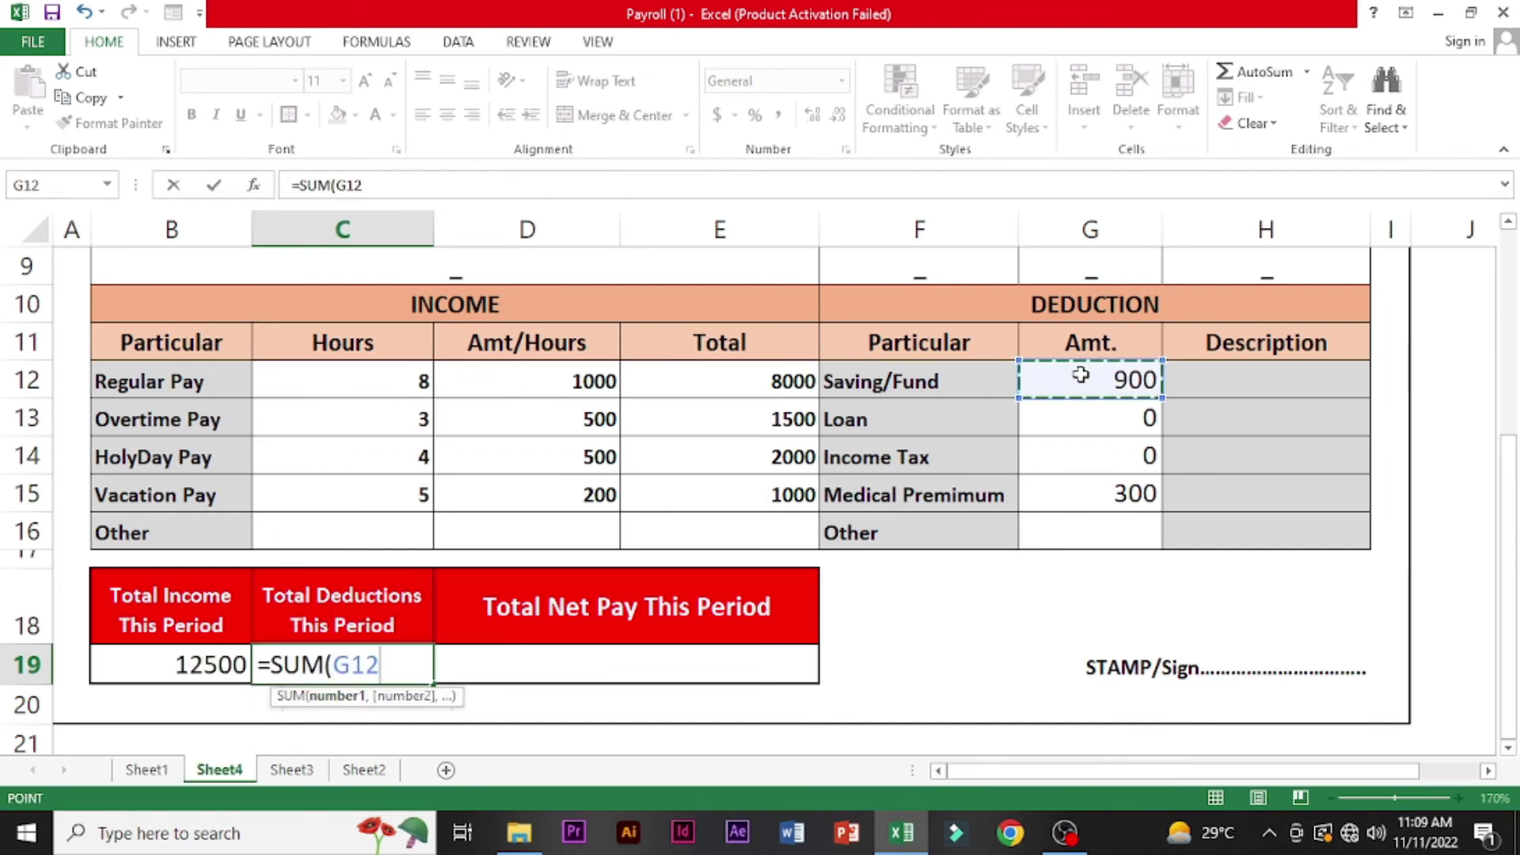
pyautogui.moveTo(1074, 365); pyautogui.dragTo(1097, 485)
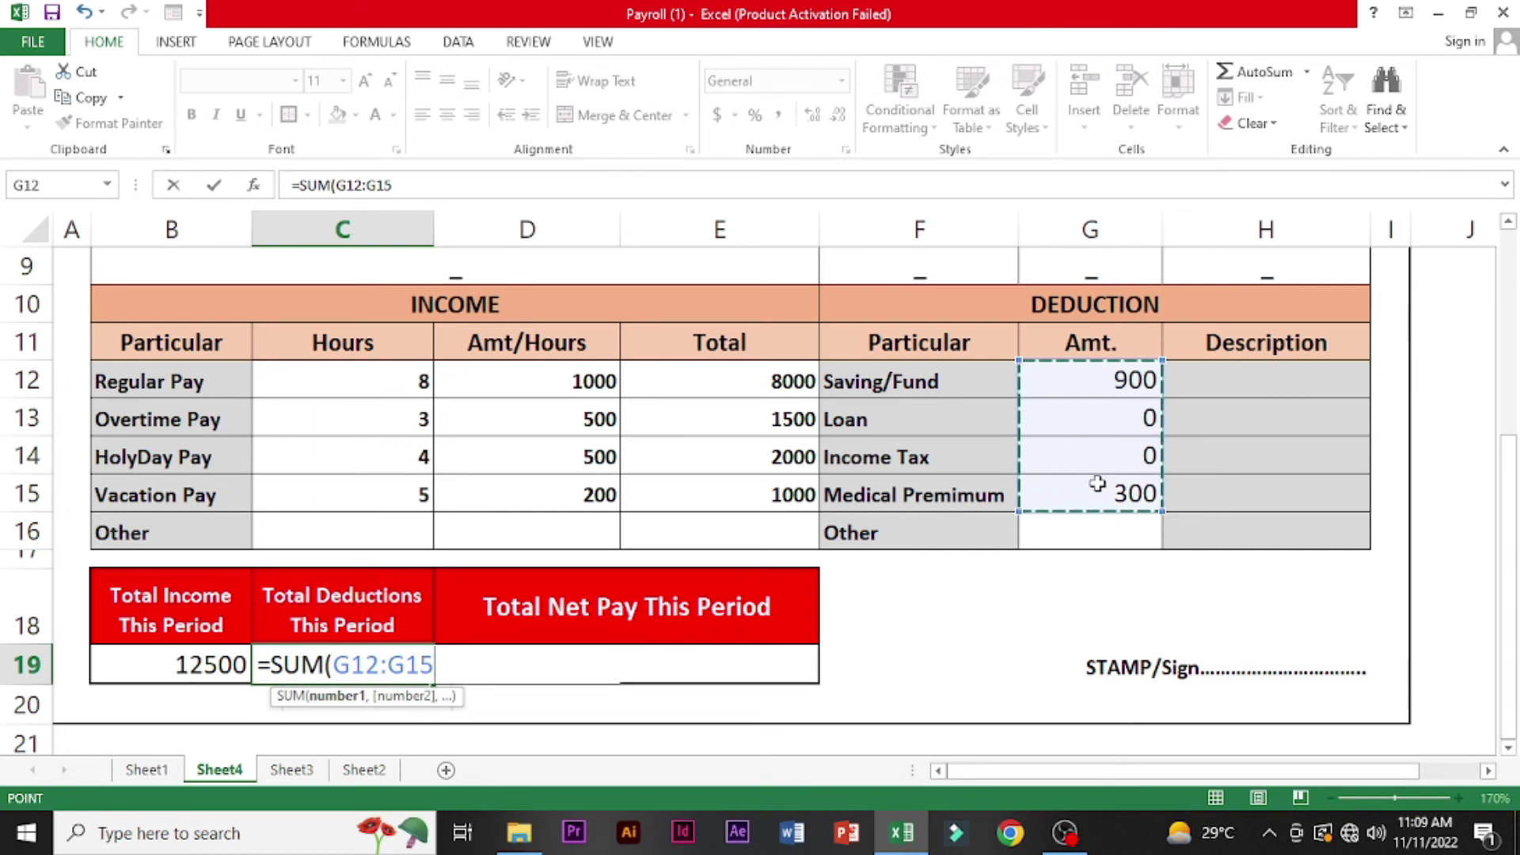
pyautogui.write(')')
pyautogui.press('Return')
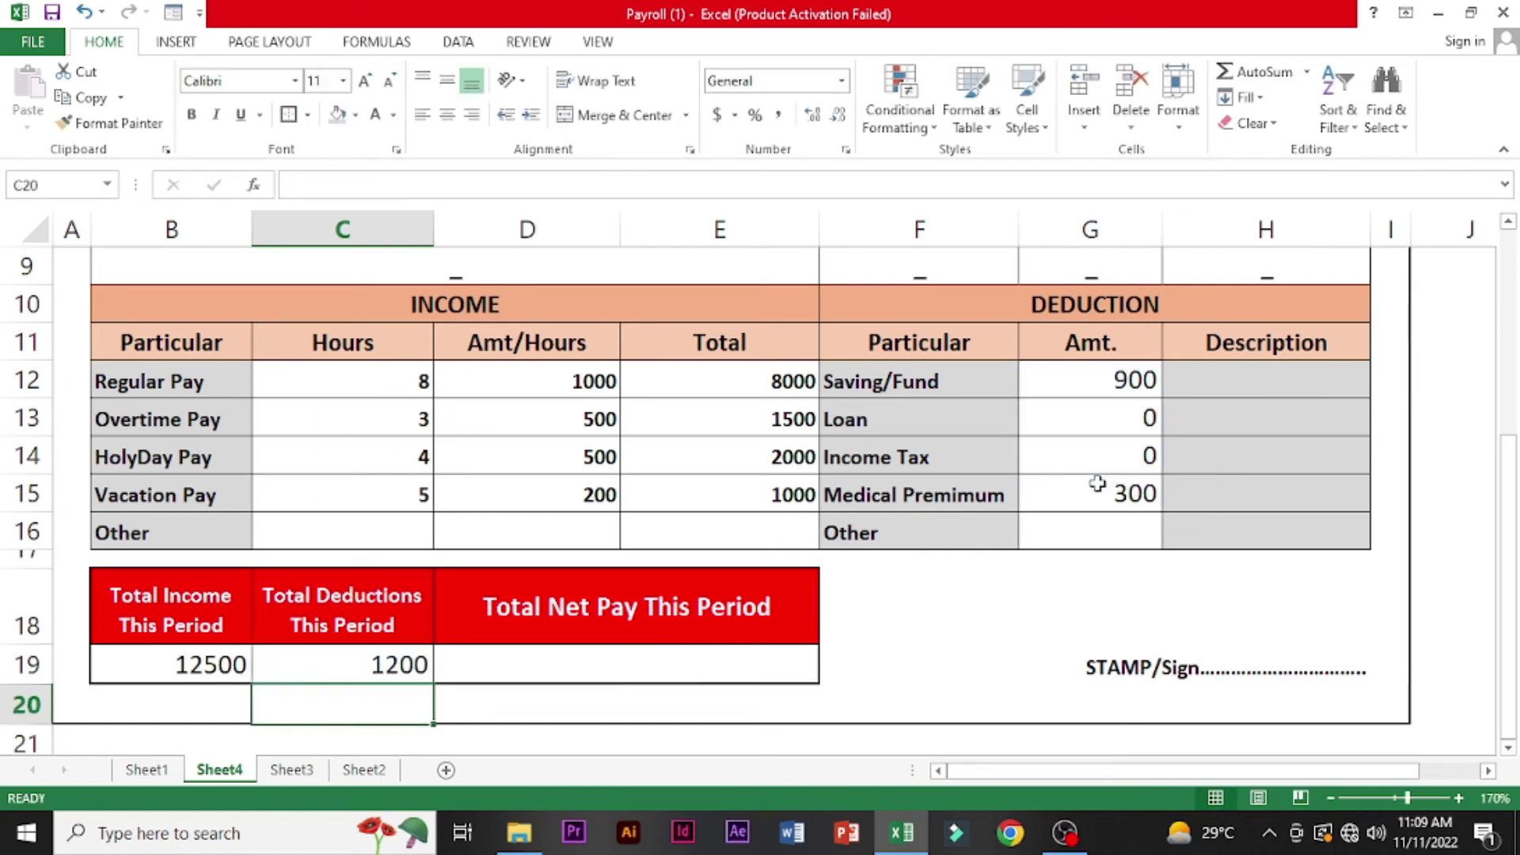
# - Enter =B19-C19 in D19 so net pay shows 11300
pyautogui.click(667, 669)
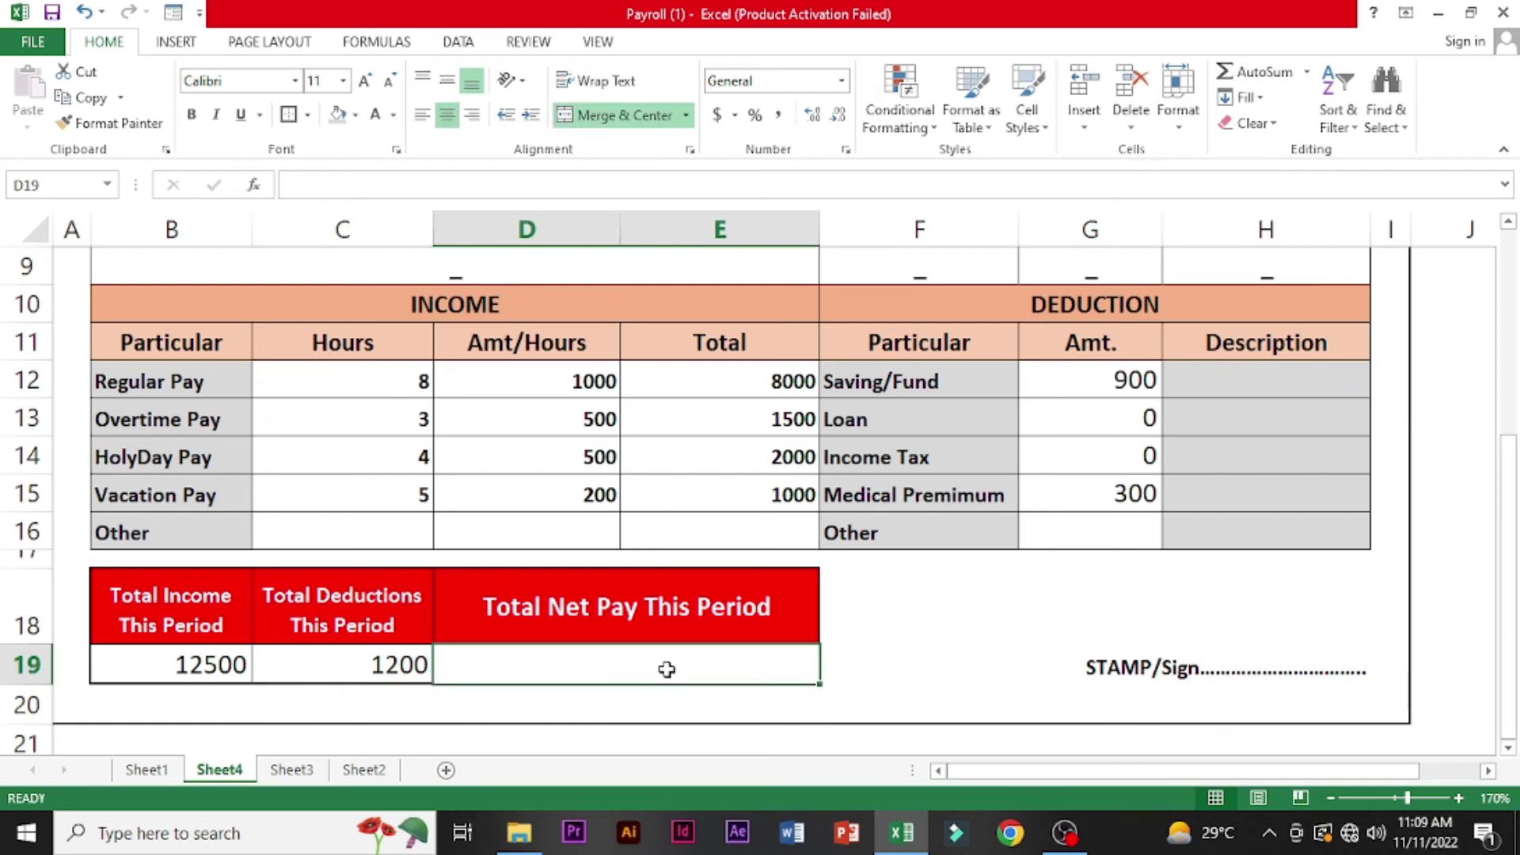
pyautogui.write('=')
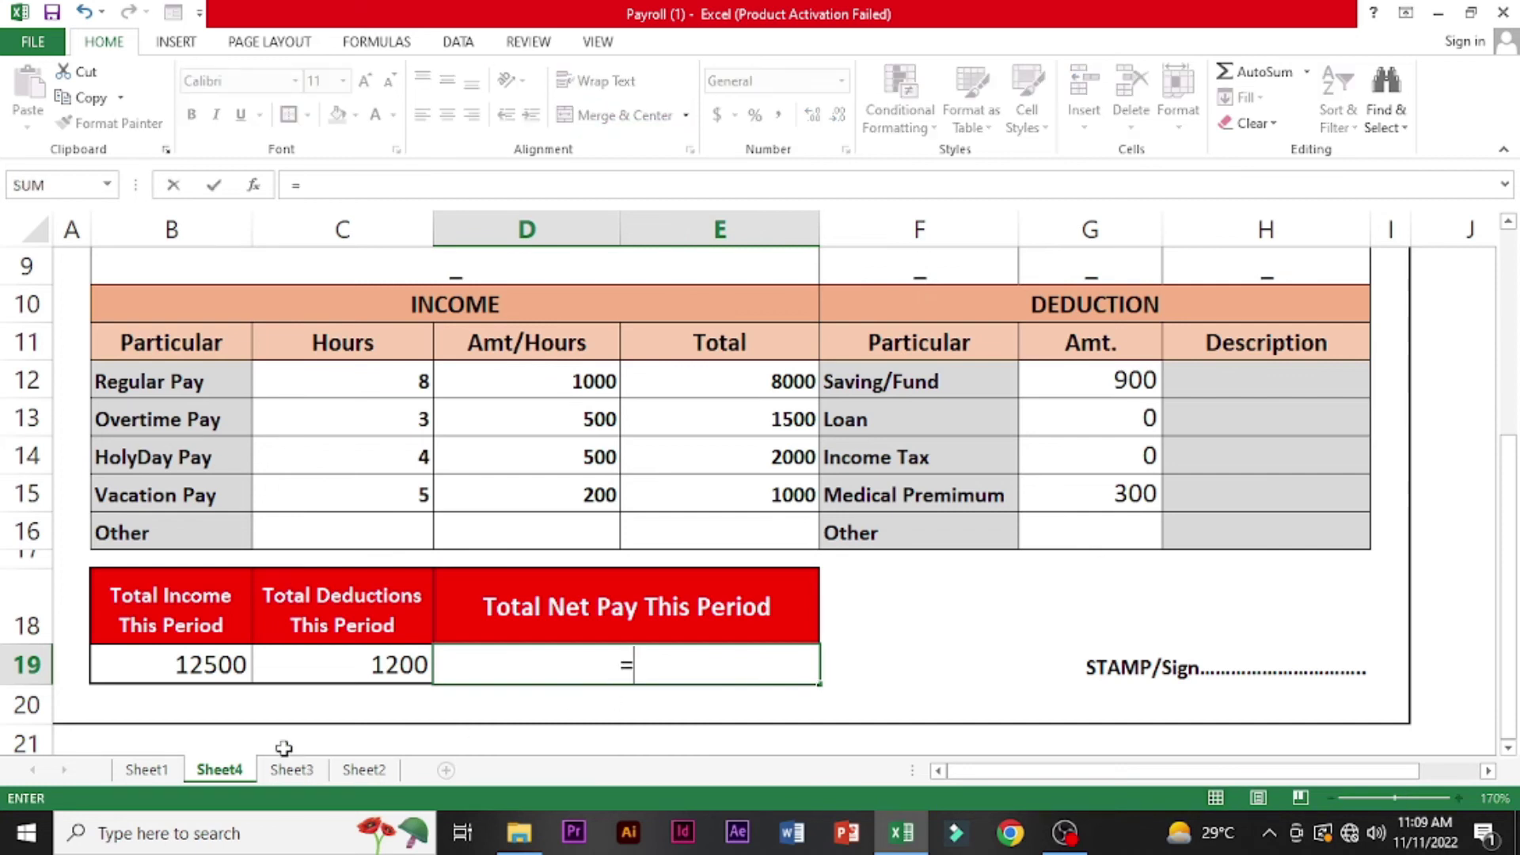
pyautogui.click(205, 670)
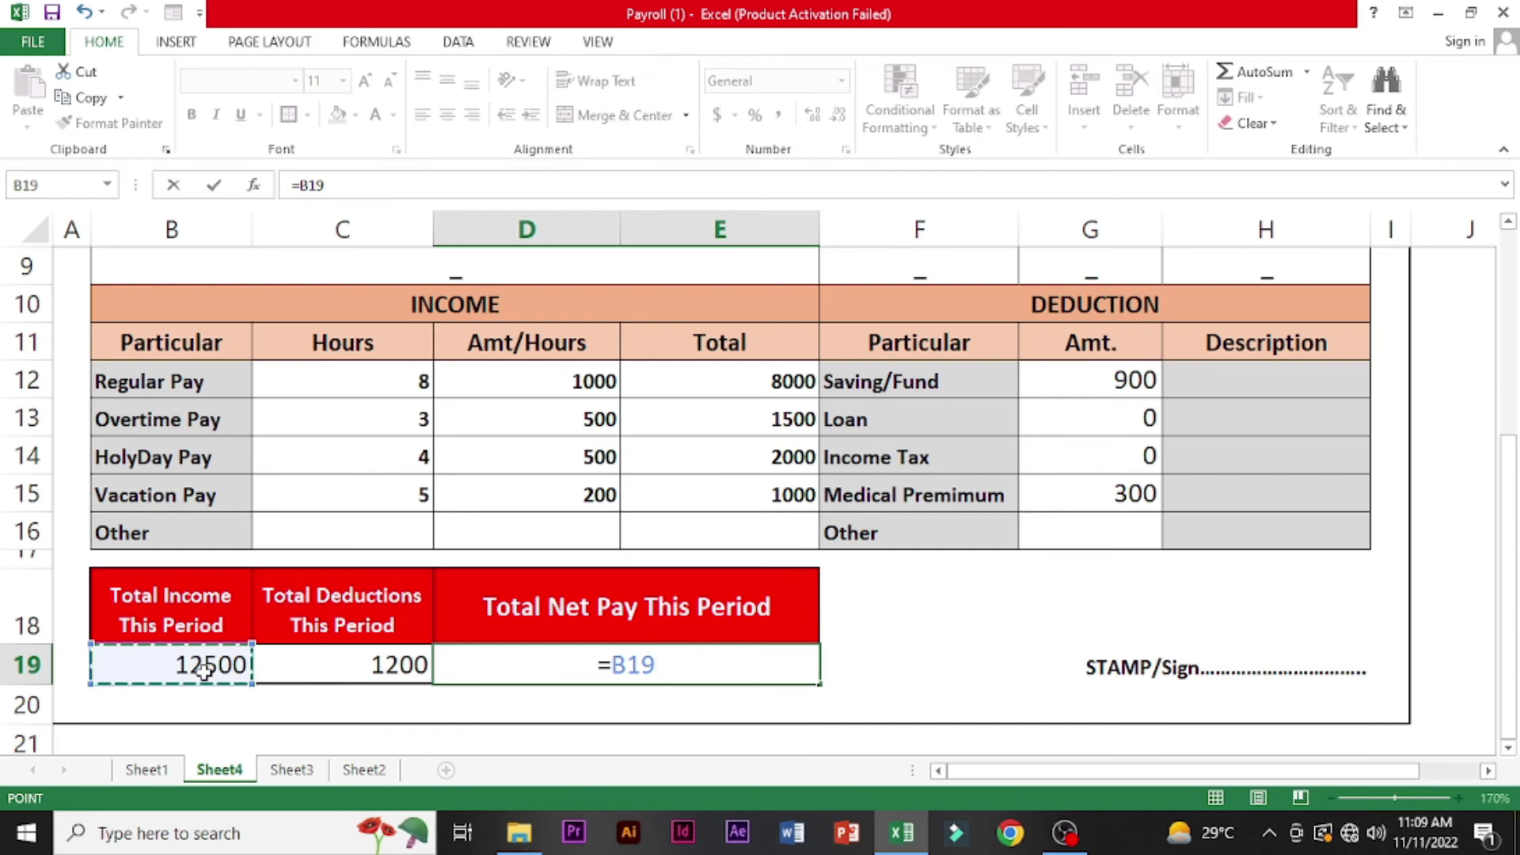
pyautogui.write('-')
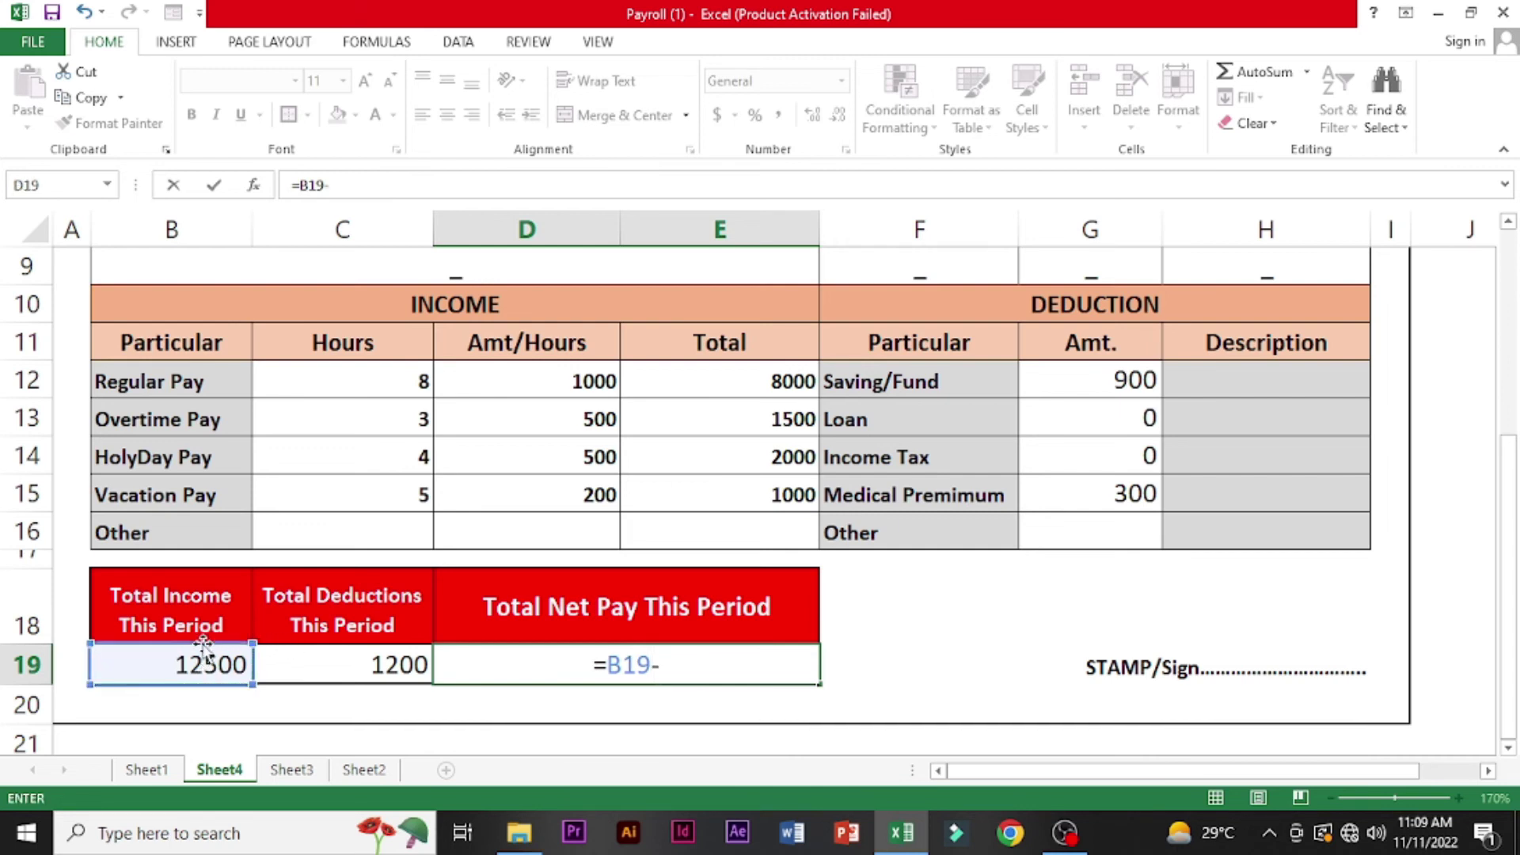
pyautogui.click(320, 664)
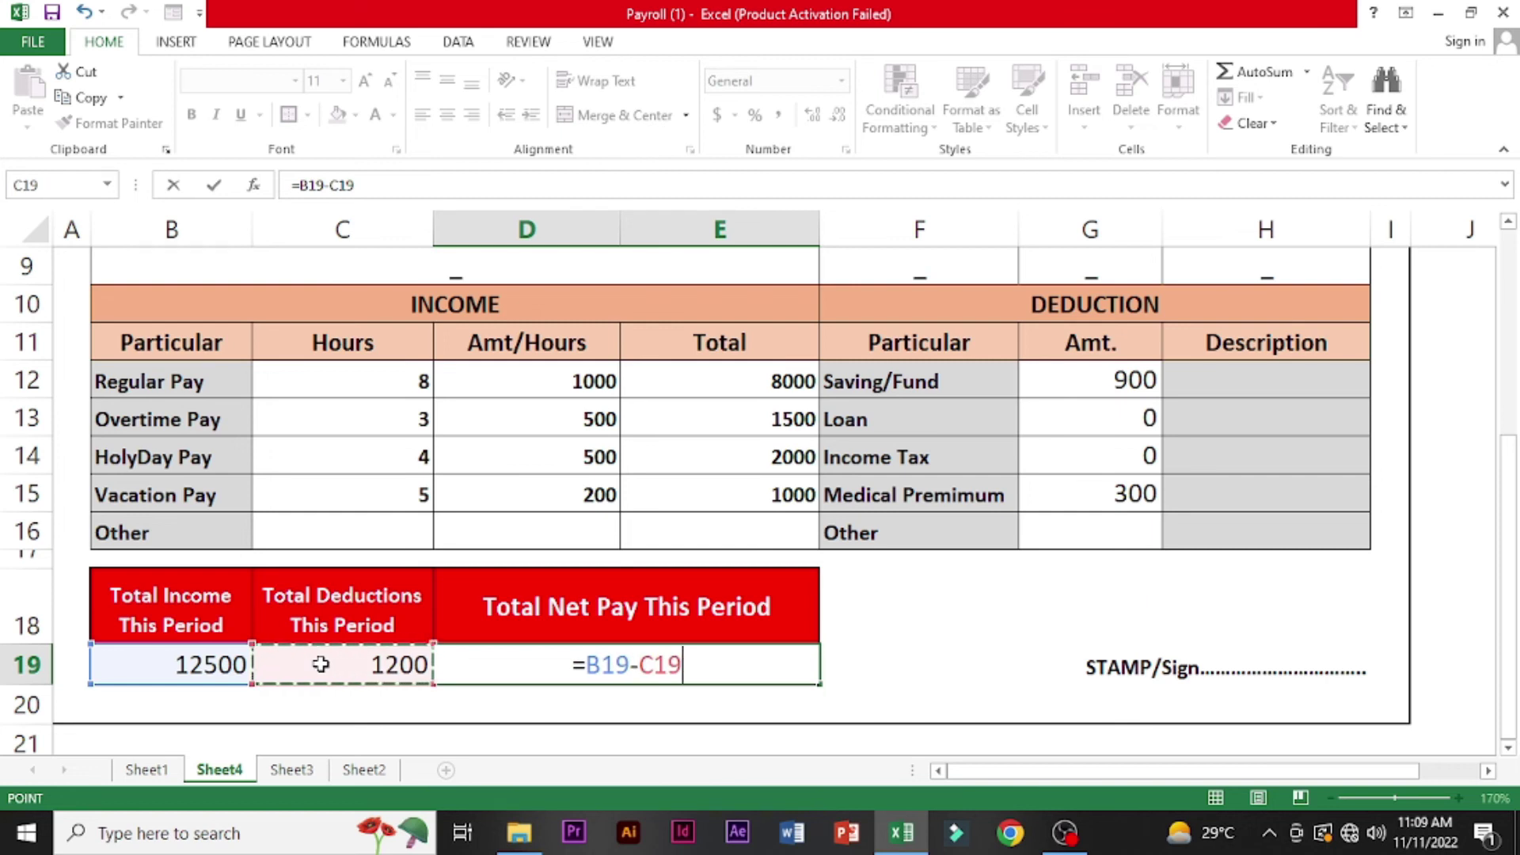
pyautogui.press('Return')
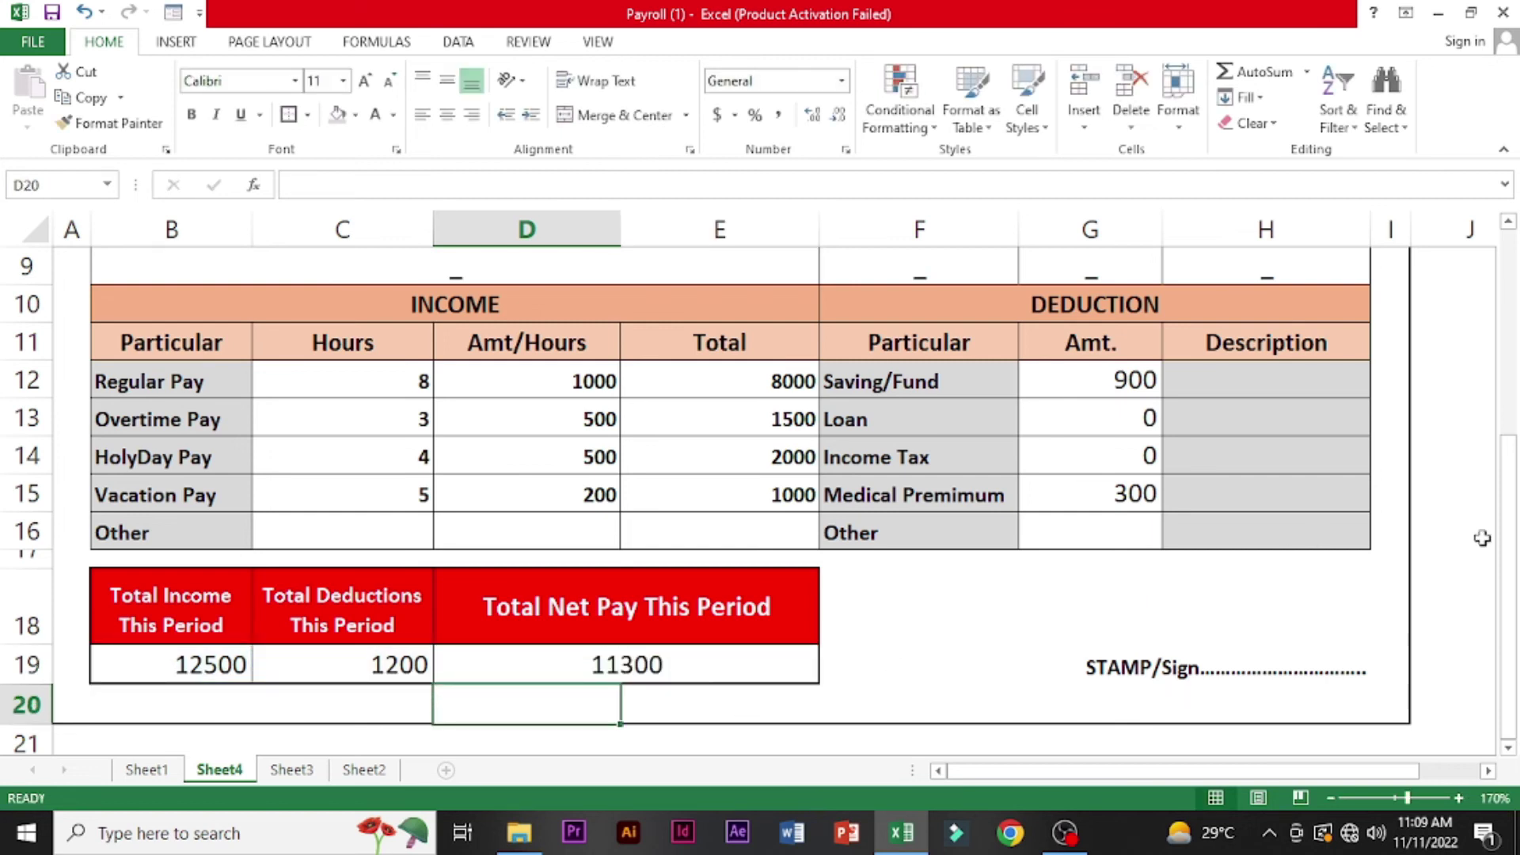
pyautogui.moveTo(1510, 569); pyautogui.dragTo(1515, 364)
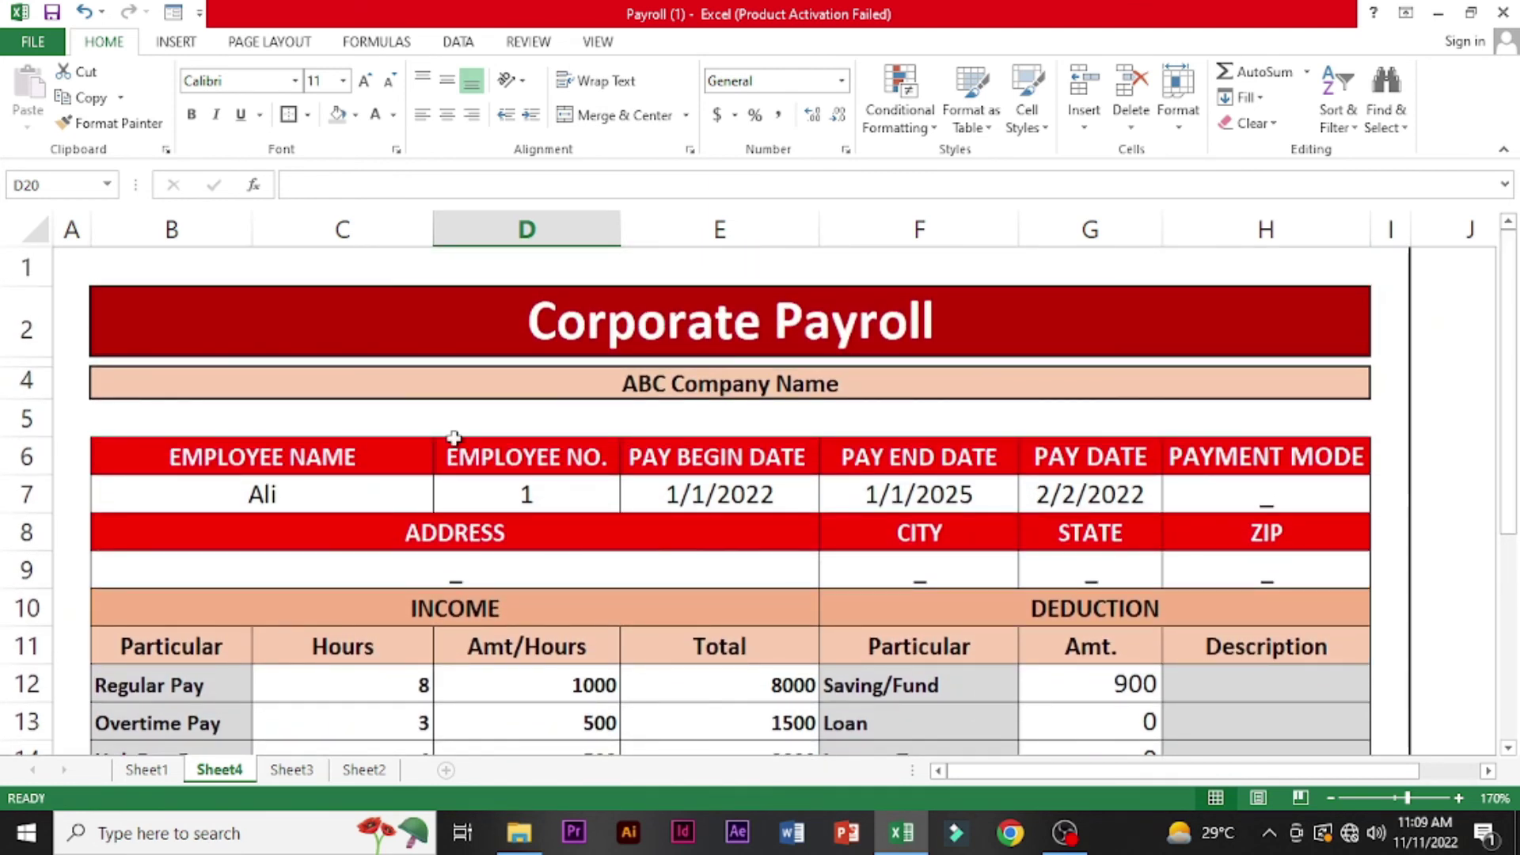
# - Zoom the sheet out to 130% so the completed payroll form fits on screen
pyautogui.click(275, 458)
pyautogui.moveTo(275, 457)
pyautogui.mouseDown()
pyautogui.moveTo(1276, 760)
pyautogui.moveTo(1248, 644)
pyautogui.moveTo(1278, 505)
pyautogui.mouseUp()
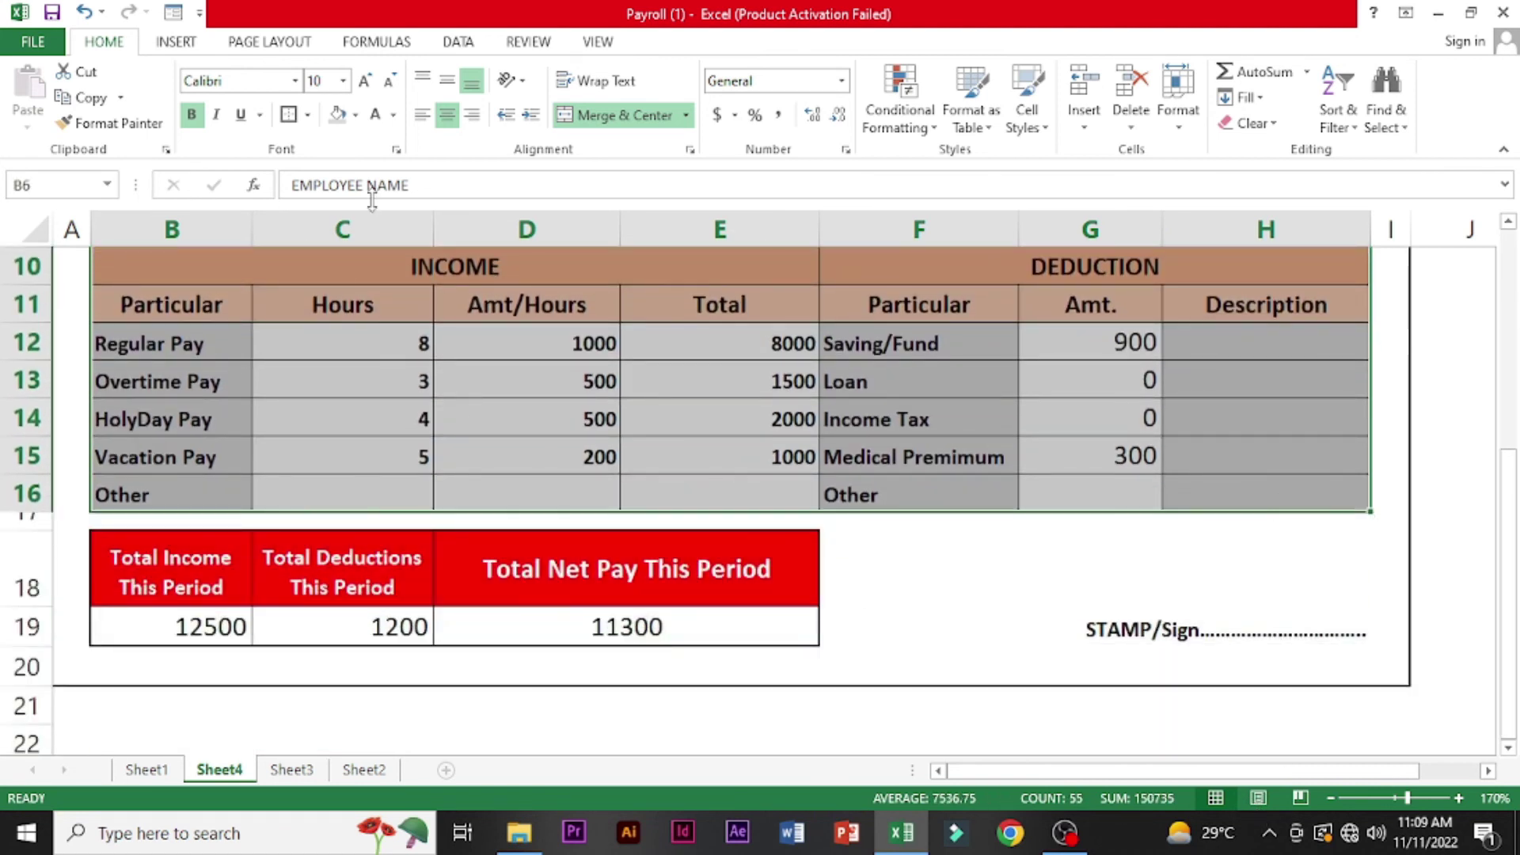
pyautogui.click(290, 115)
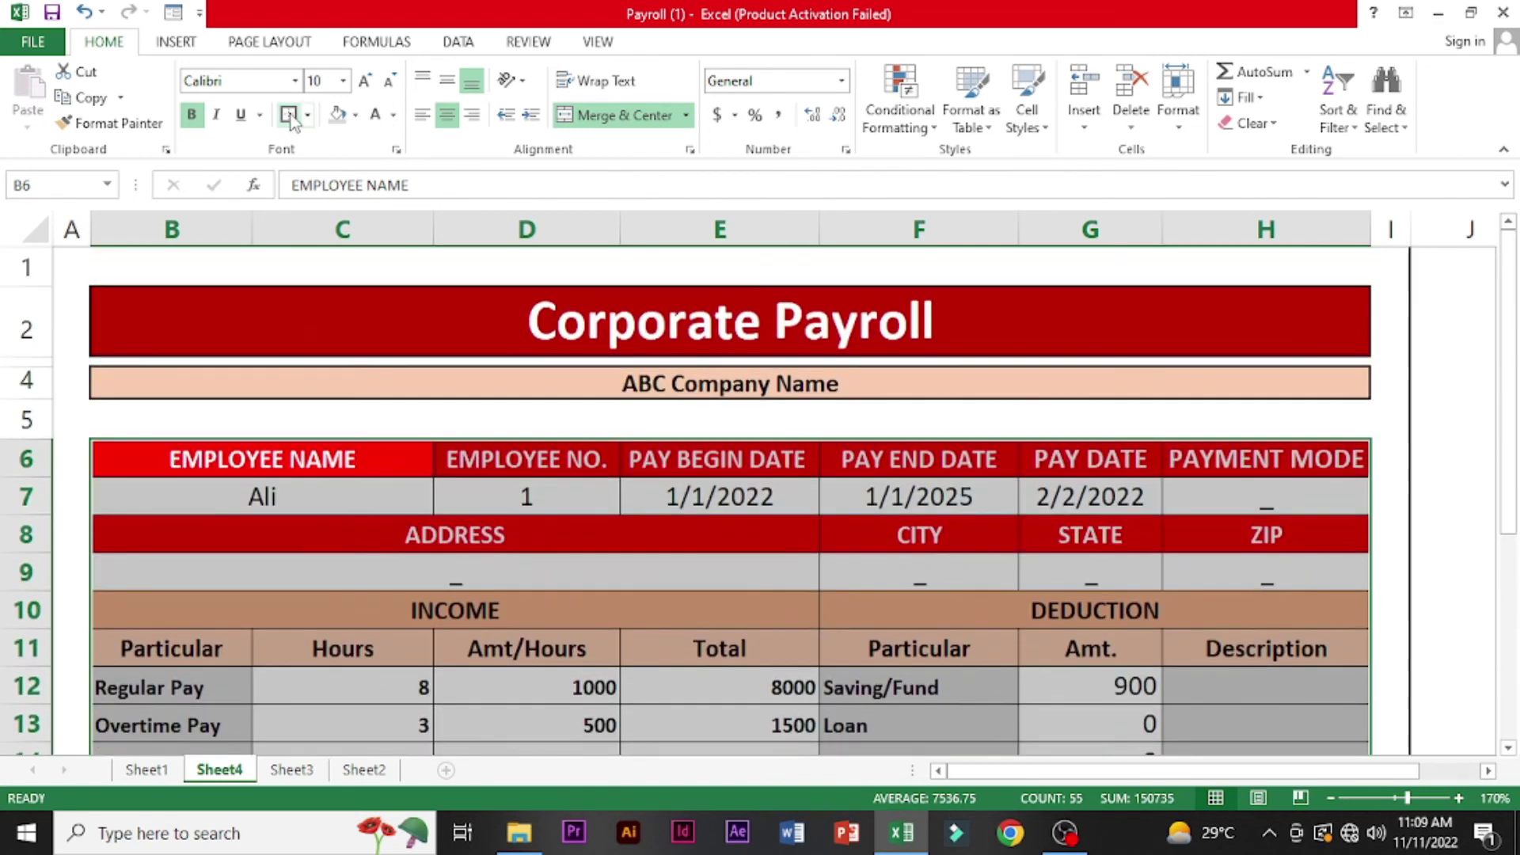
pyautogui.click(954, 504)
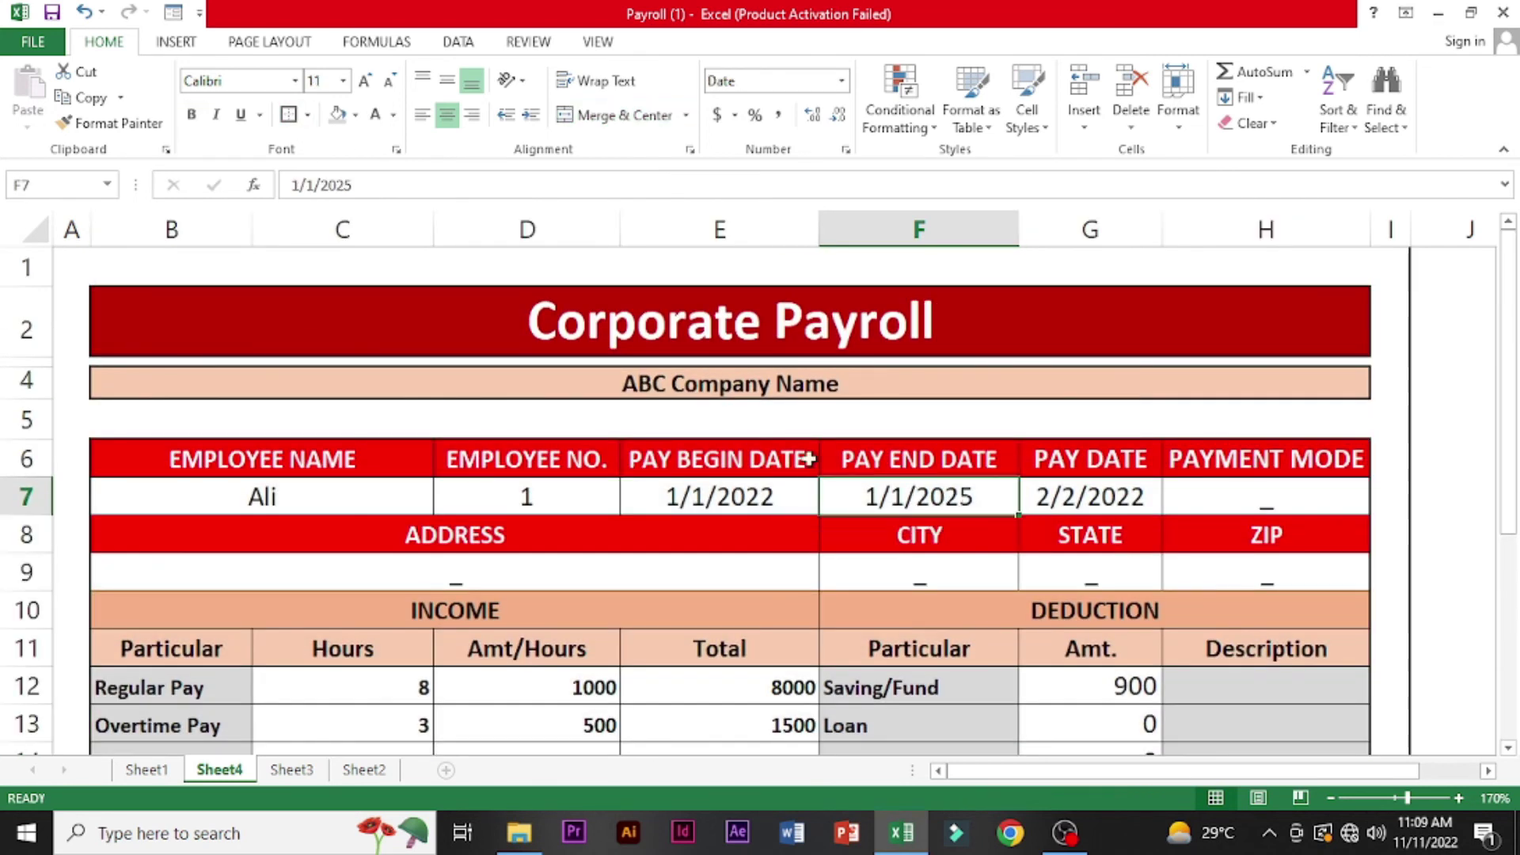
pyautogui.click(1331, 796)
pyautogui.click(1330, 795)
pyautogui.click(1330, 795)
pyautogui.click(1330, 796)
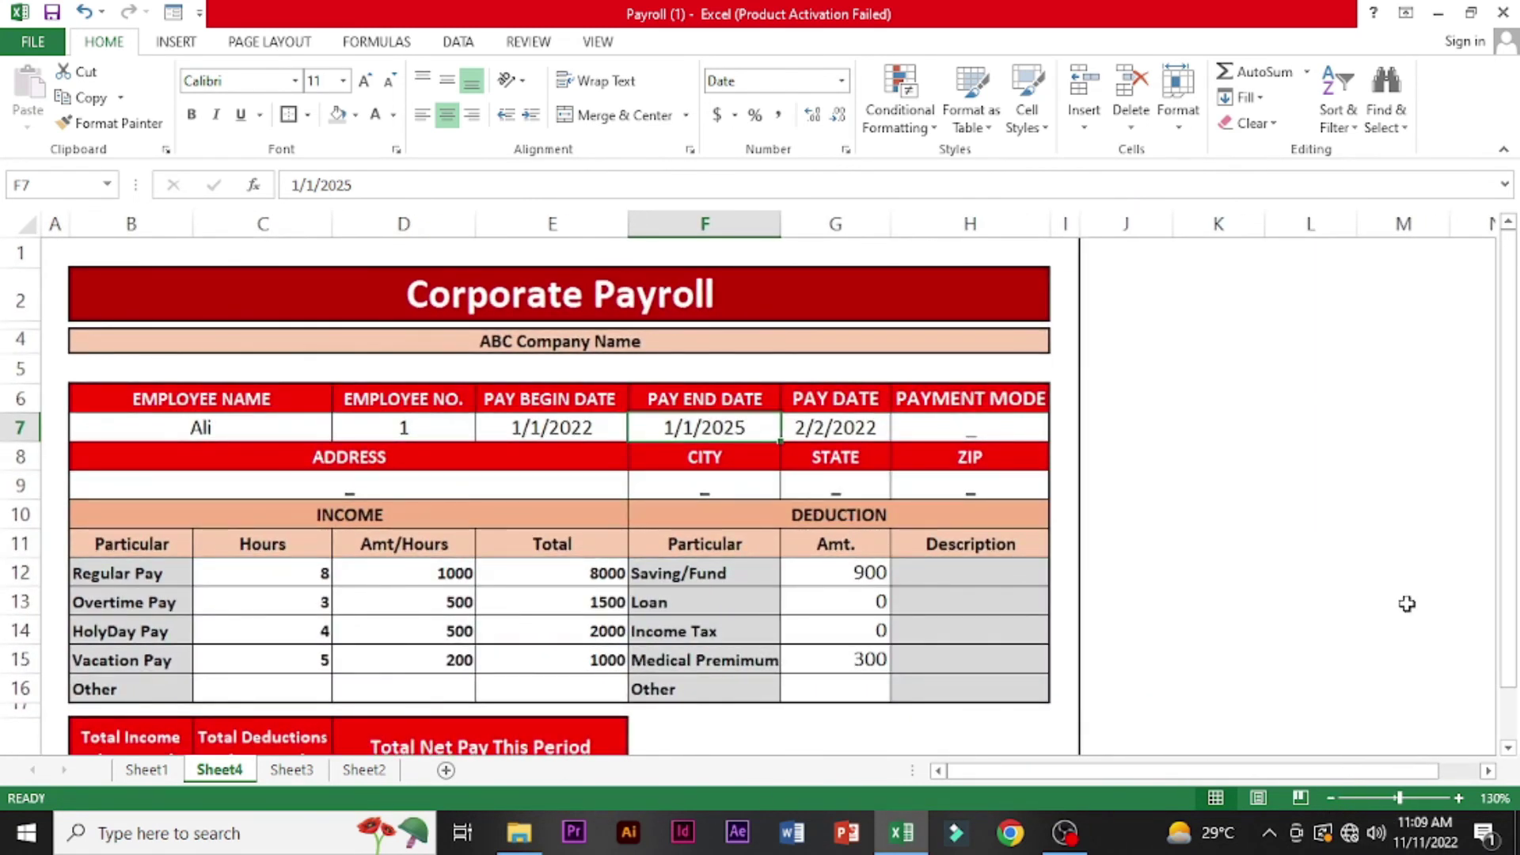
pyautogui.moveTo(1509, 453)
pyautogui.mouseDown()
pyautogui.moveTo(1519, 504)
pyautogui.moveTo(1517, 477)
pyautogui.mouseUp()
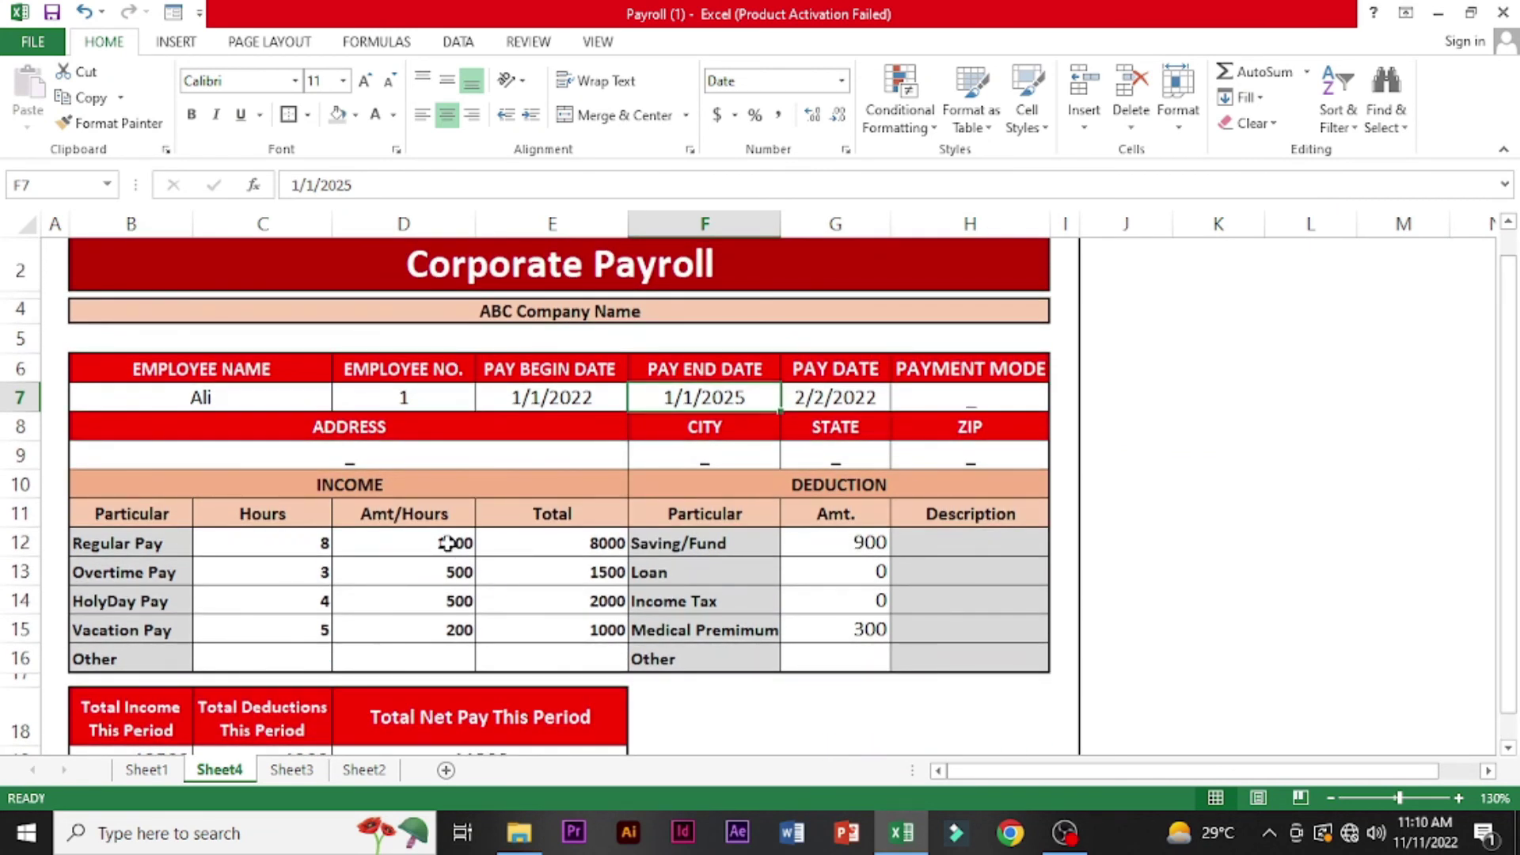
# - Set Overtime Pay to 4 hours in C13 at a rate of 600 in D13
pyautogui.click(300, 582)
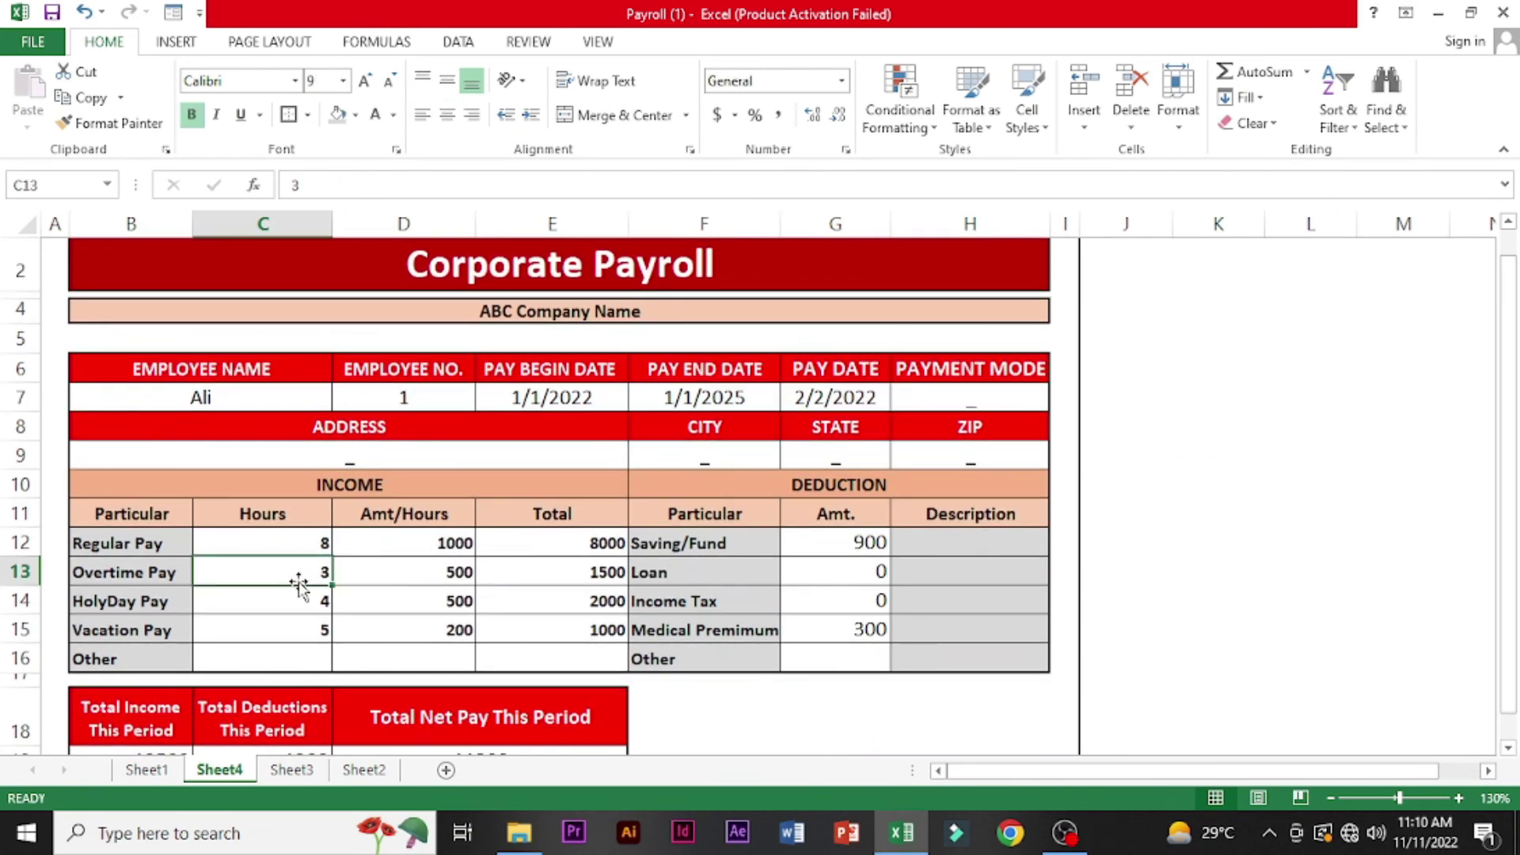
pyautogui.write('4')
pyautogui.press('Return')
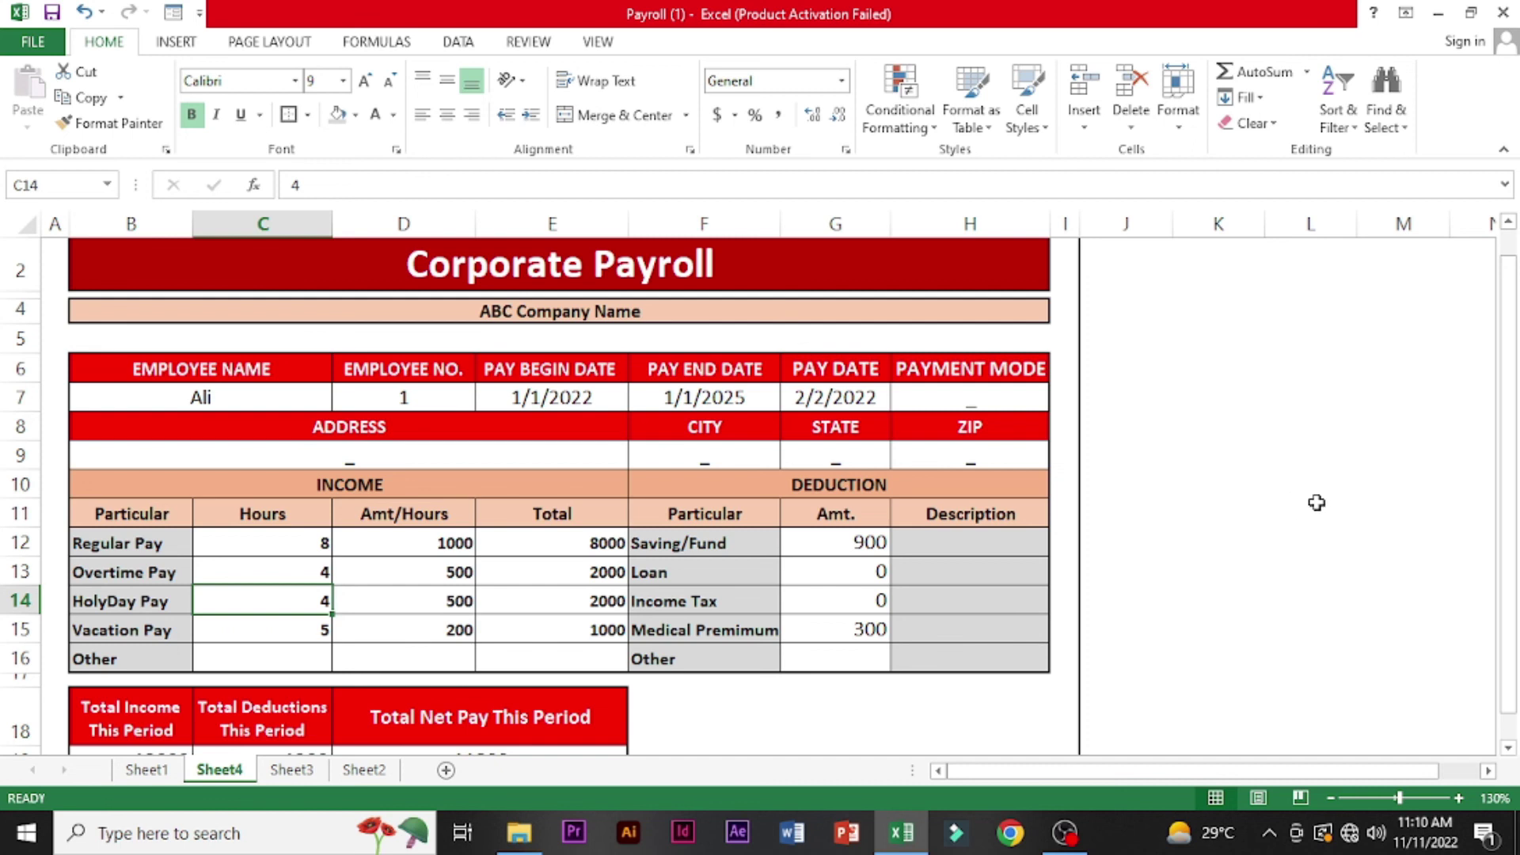
pyautogui.moveTo(1510, 525); pyautogui.dragTo(1514, 559)
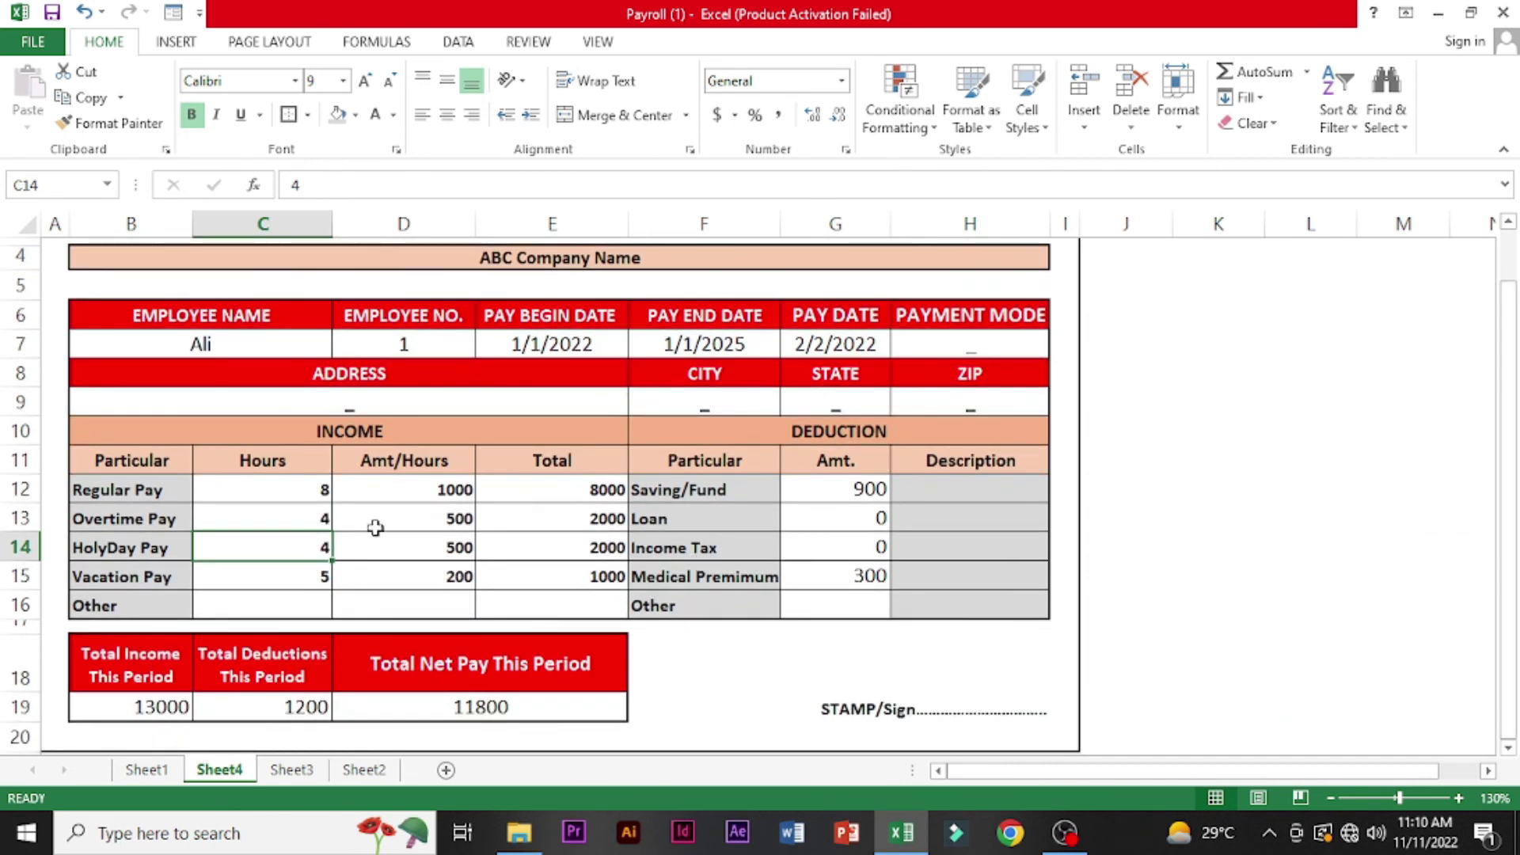
pyautogui.click(416, 527)
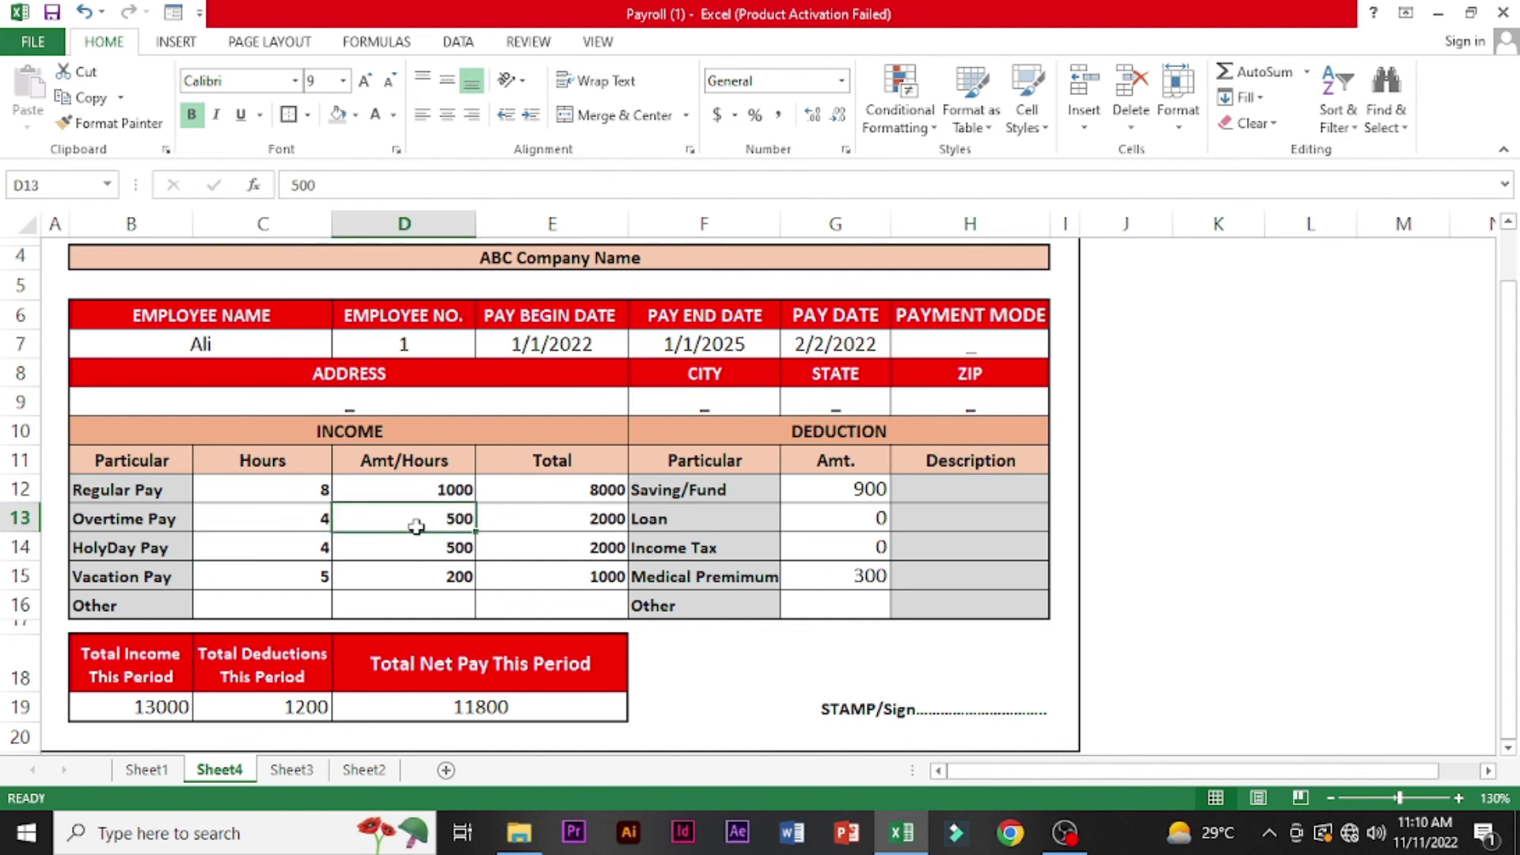
pyautogui.write('60')
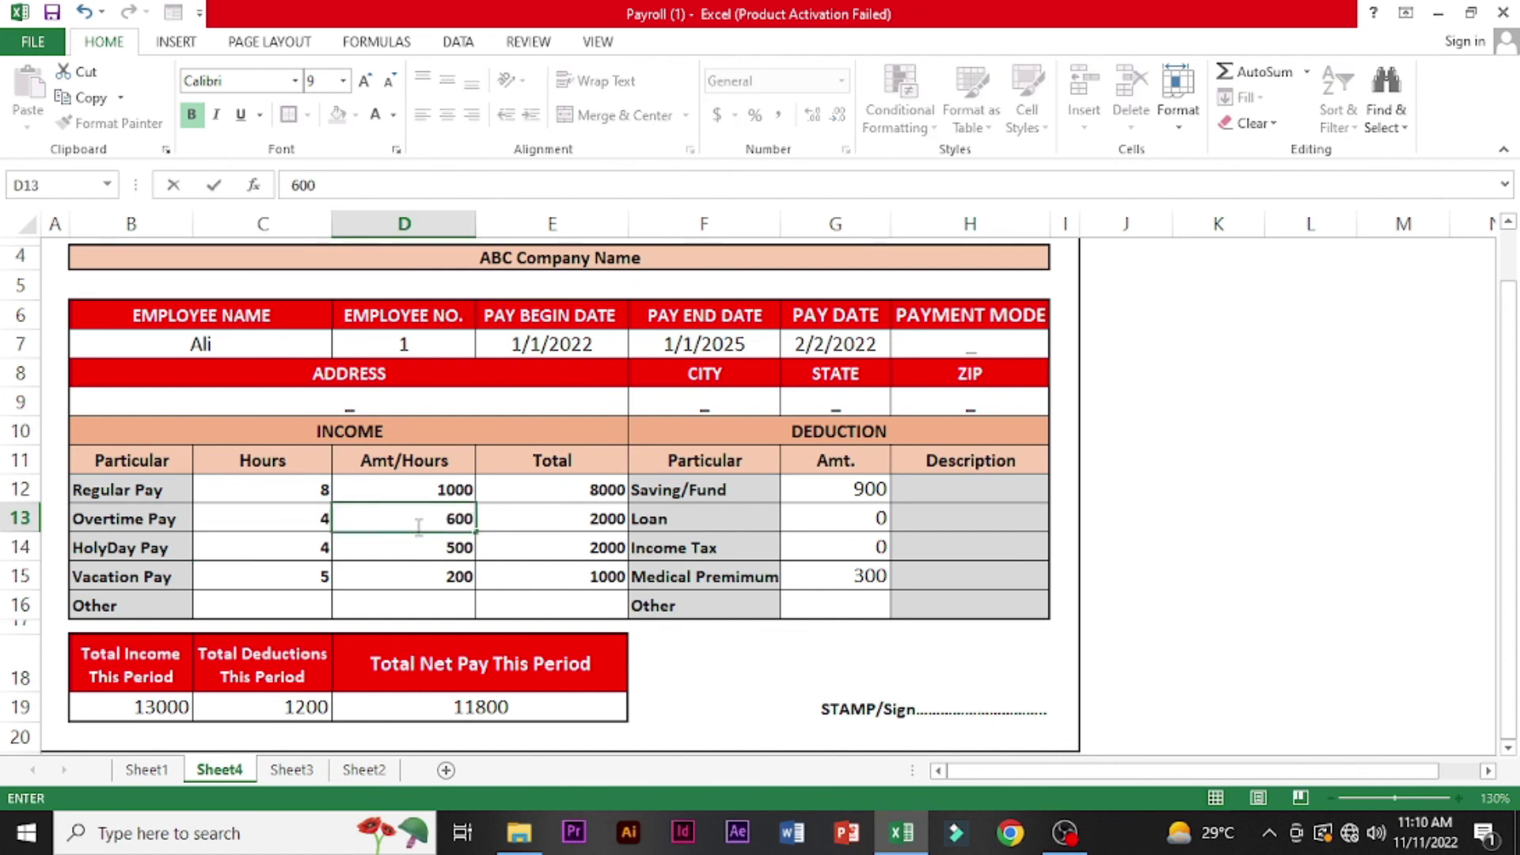
pyautogui.press('Return')
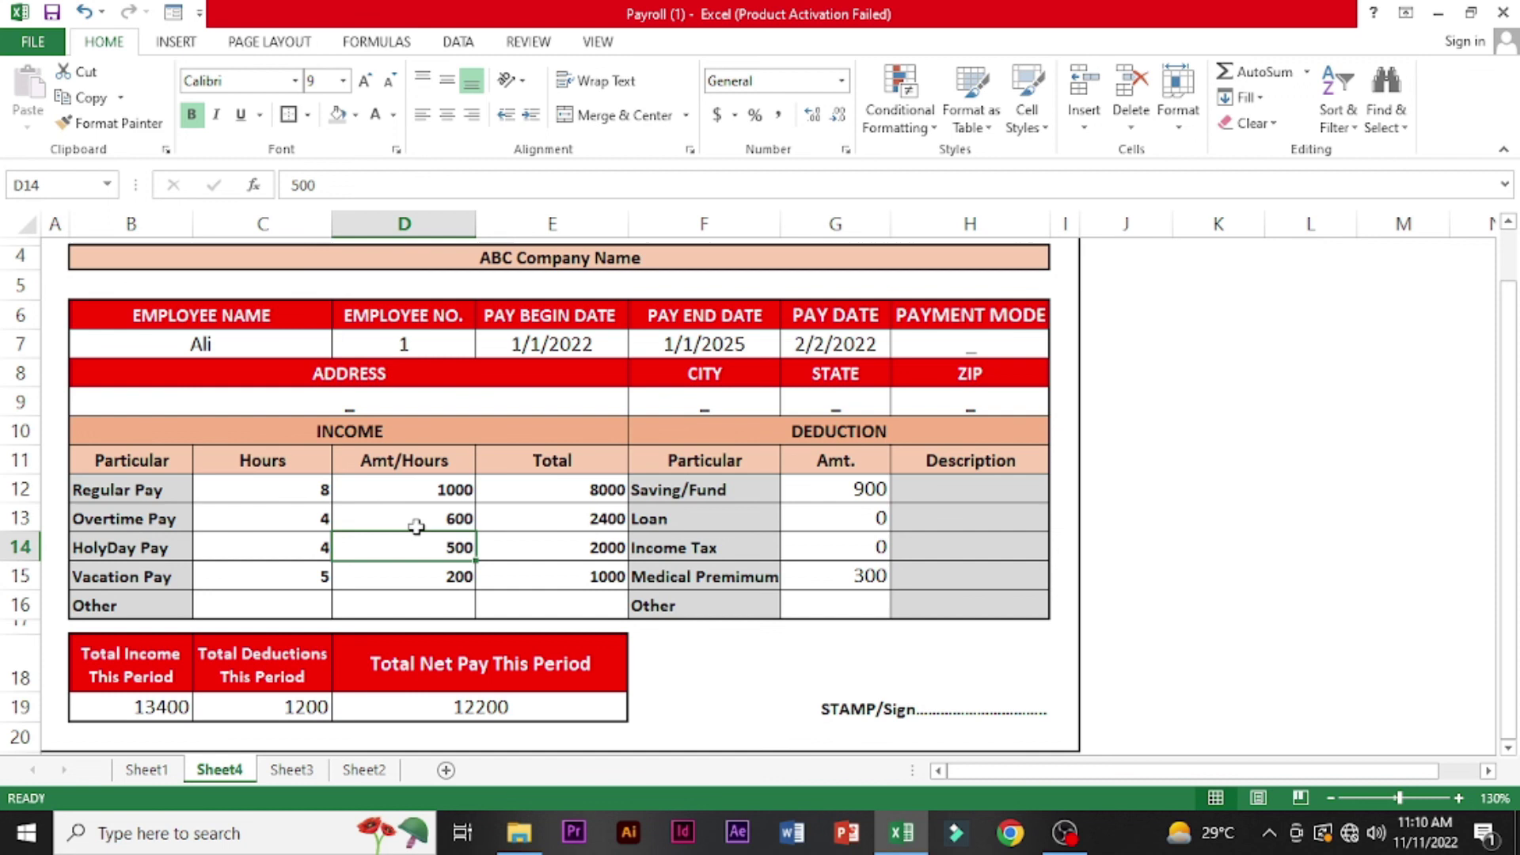
# - Enter a Loan deduction of 5000 in G13 so net pay recalculates to 7200
pyautogui.click(857, 529)
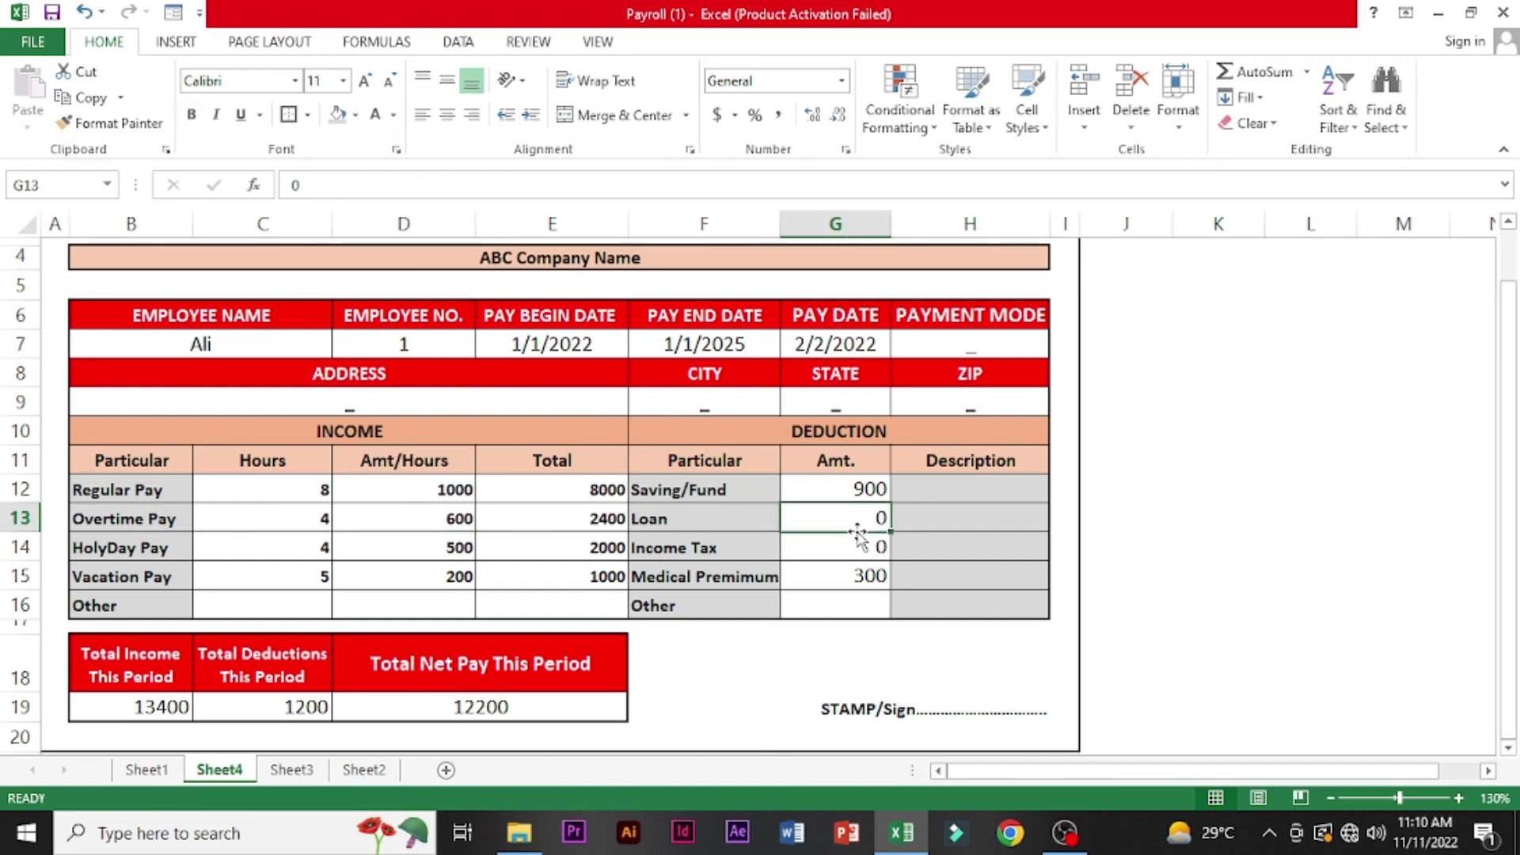
pyautogui.write('5000')
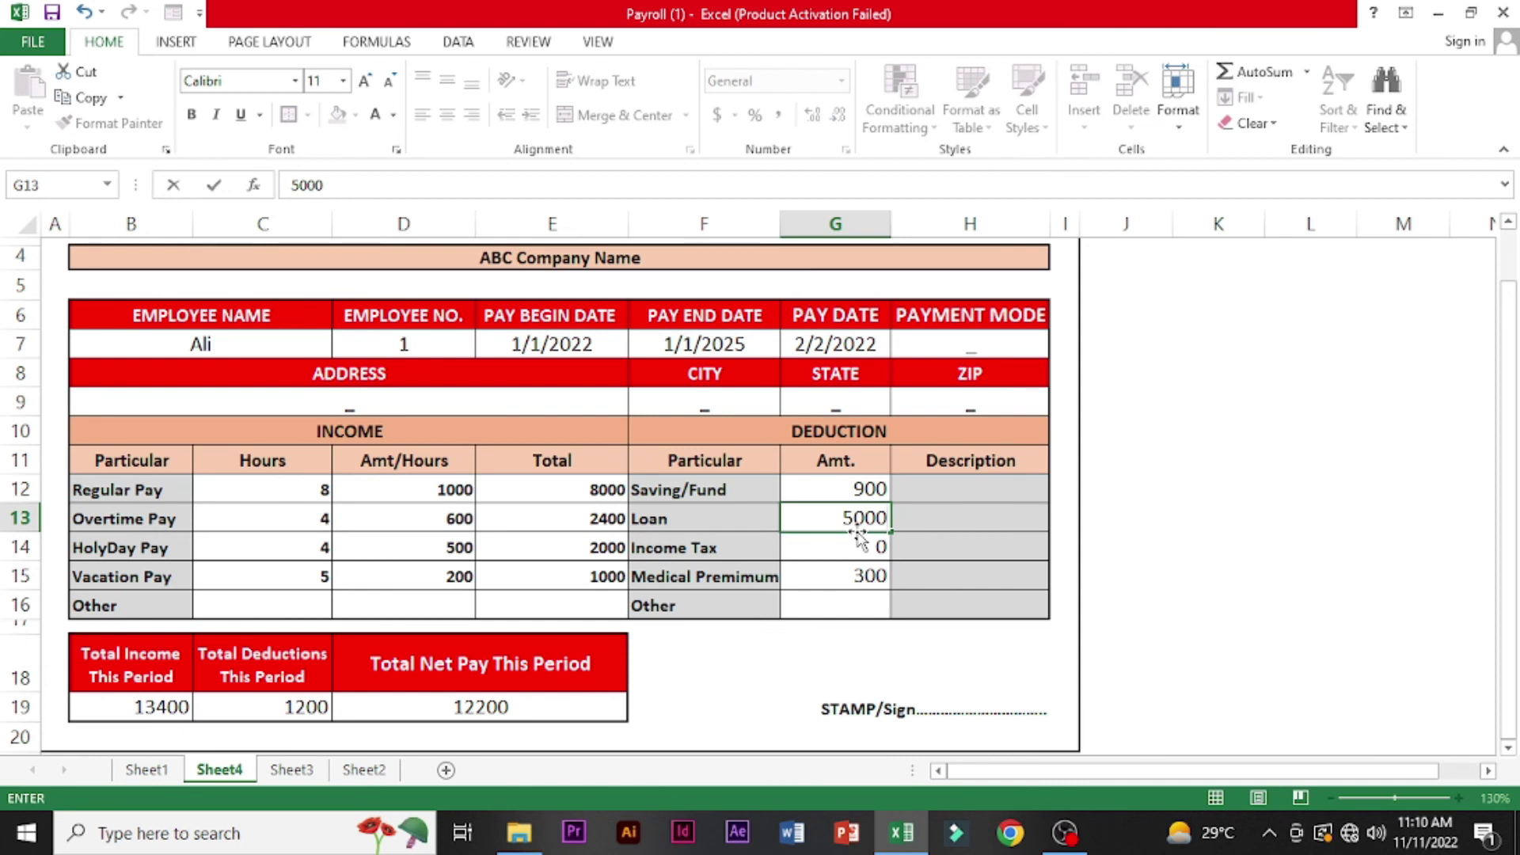
pyautogui.press('Return')
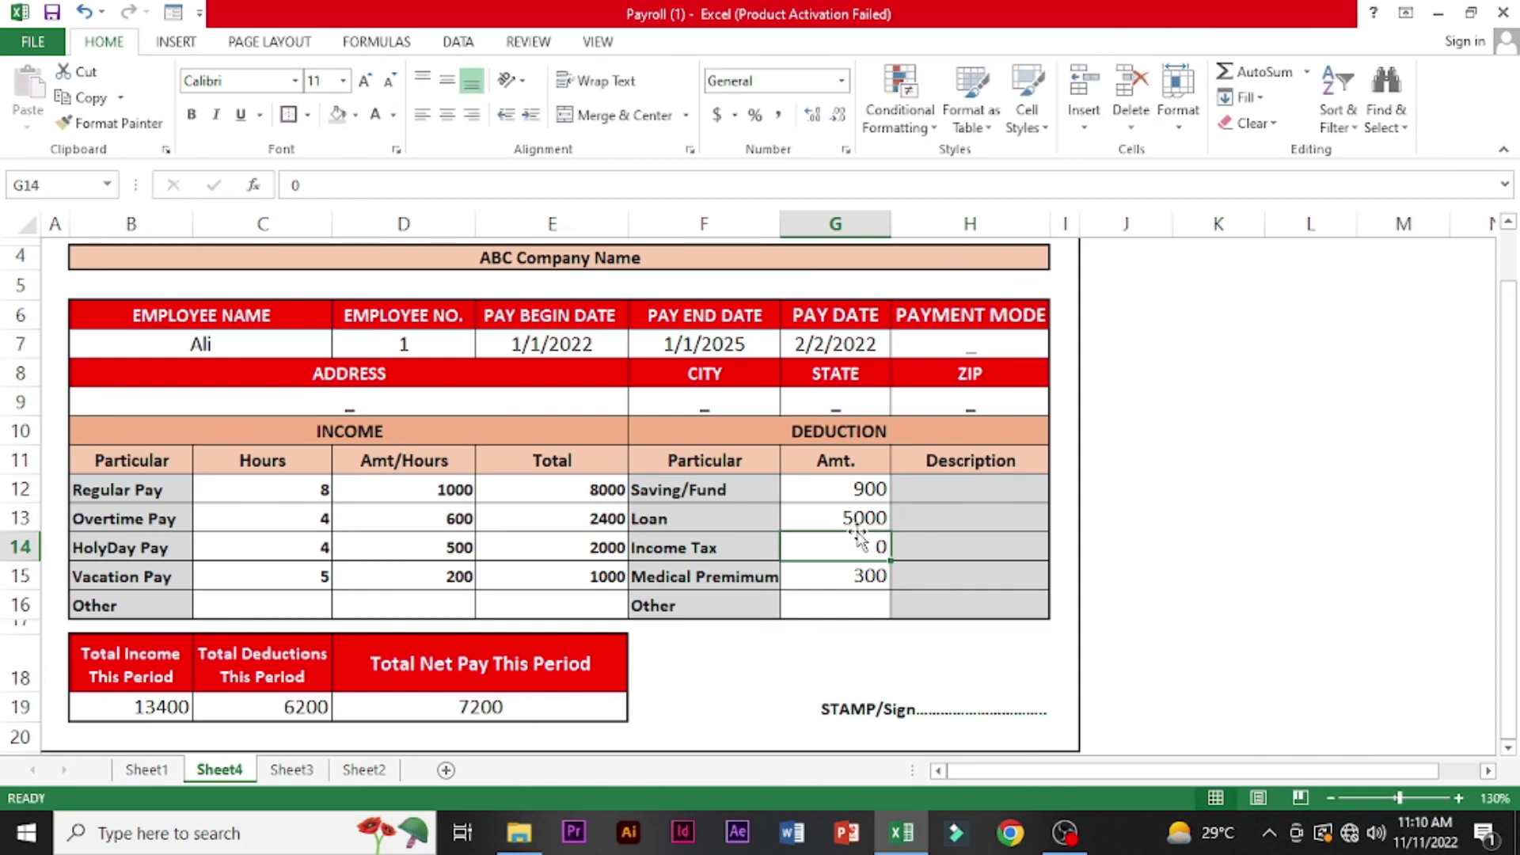
pyautogui.click(1297, 629)
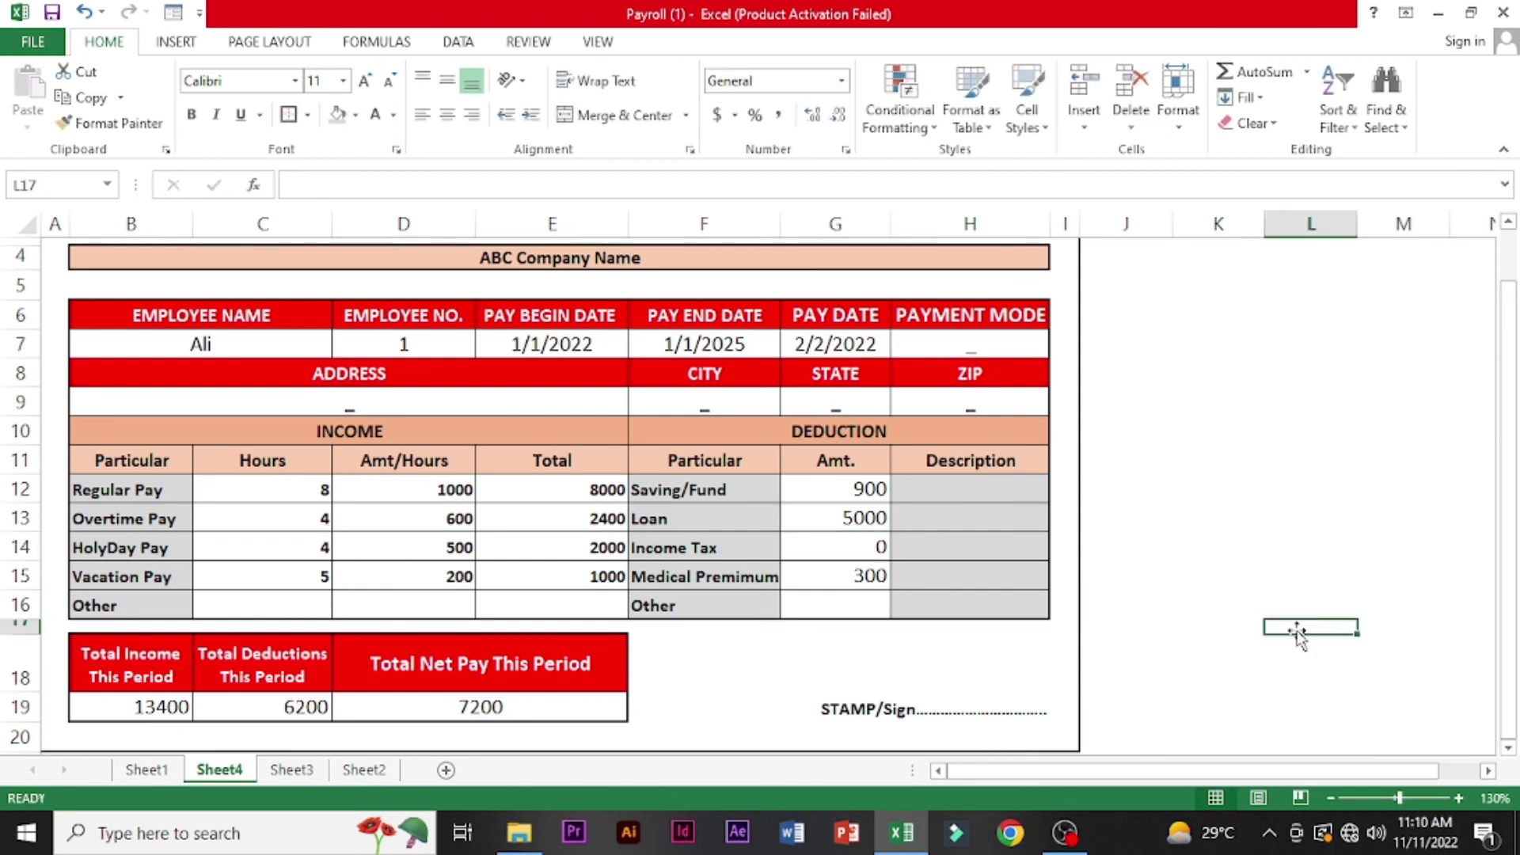